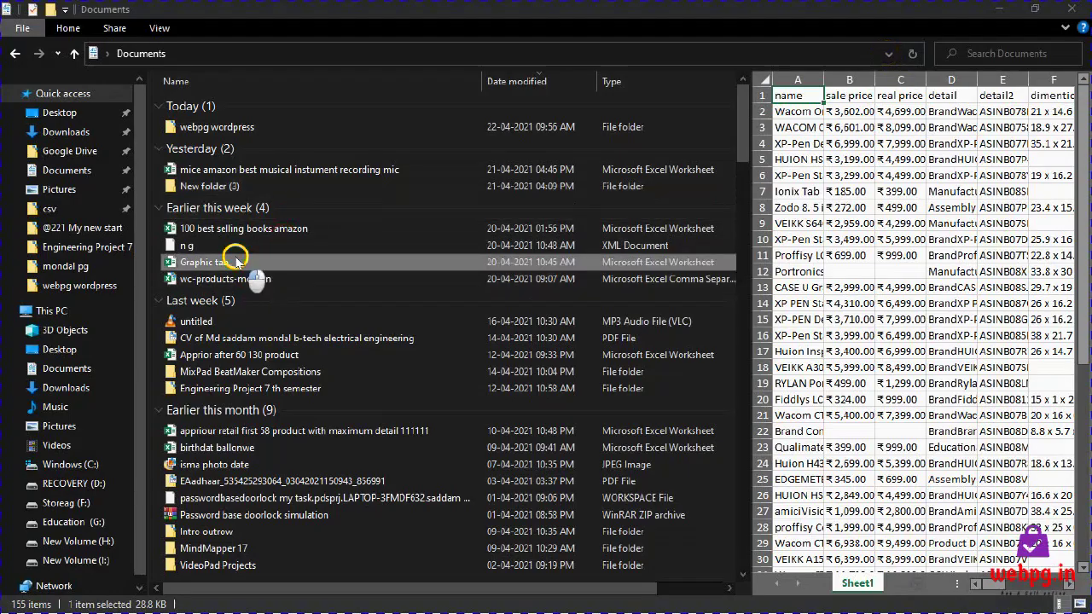
Bring up the 'Graphic tab' workbook from the Documents folder in Excel
click(236, 256)
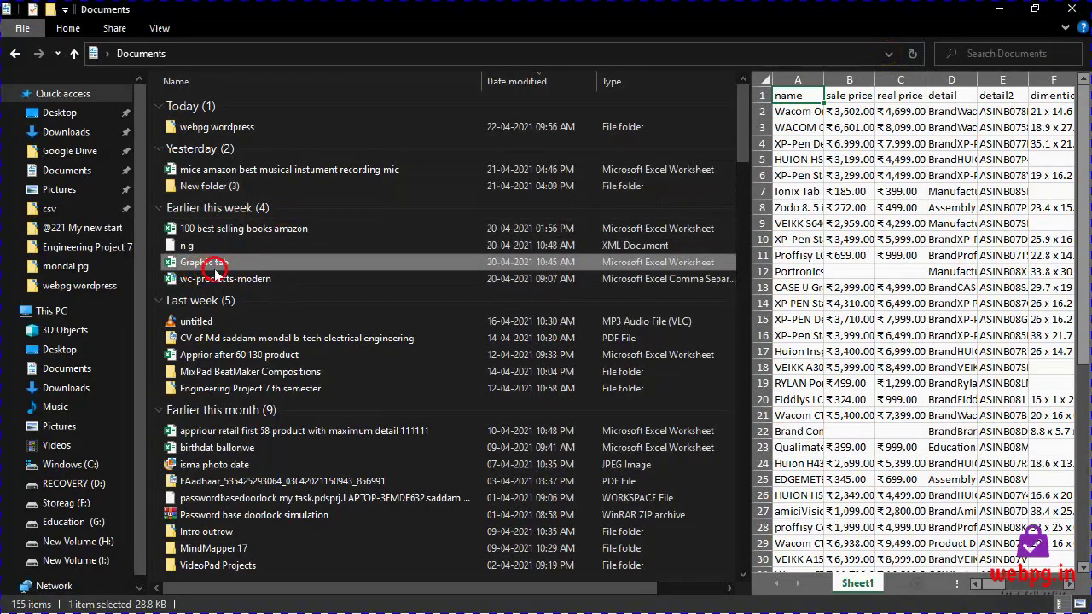
click(561, 269)
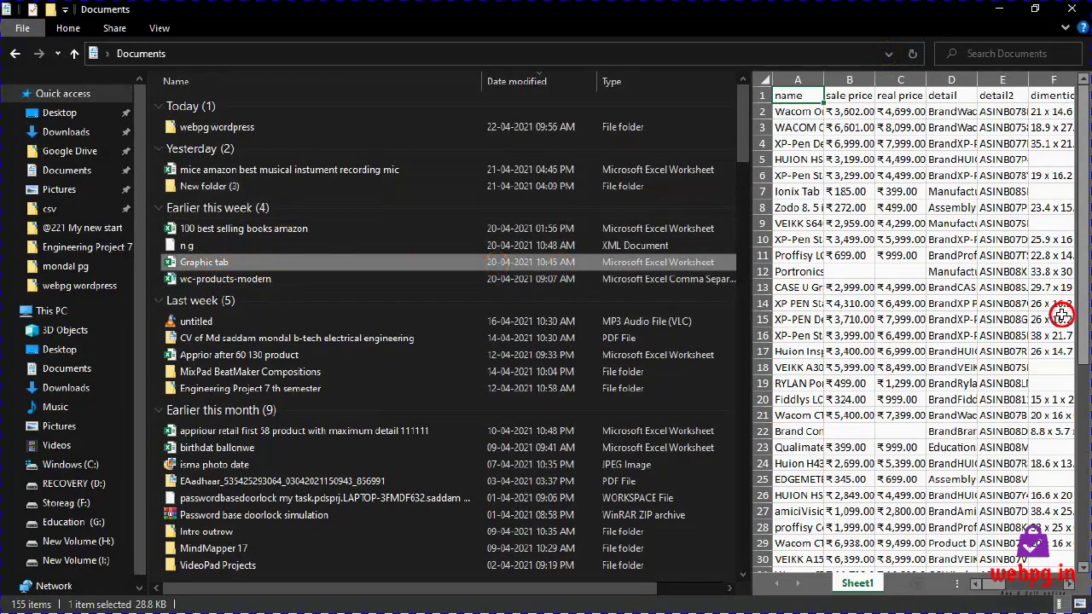
key(super)
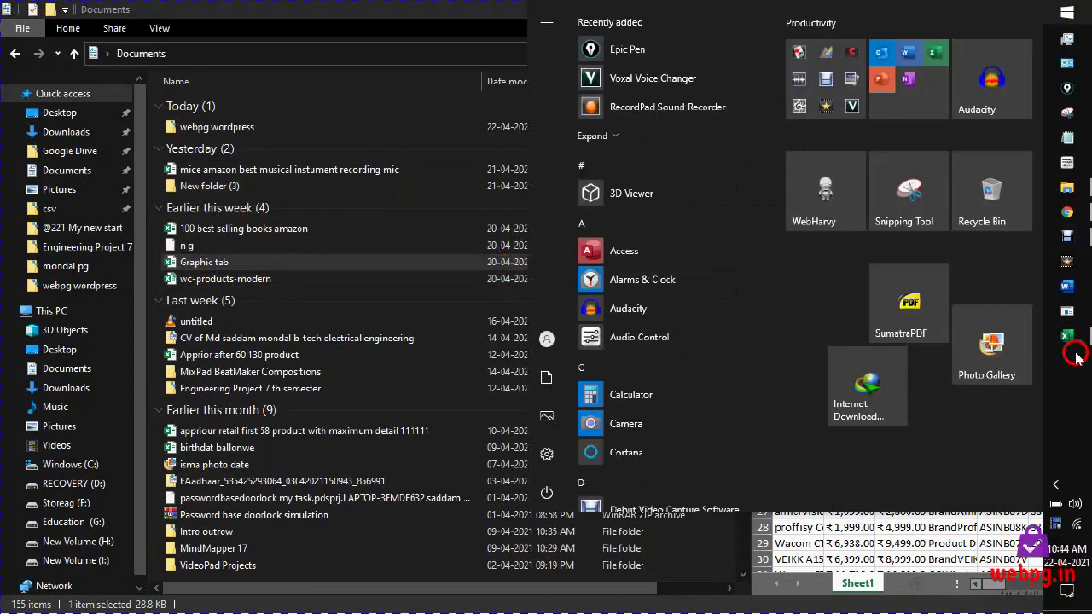
mouse_move(1066, 337)
click(924, 351)
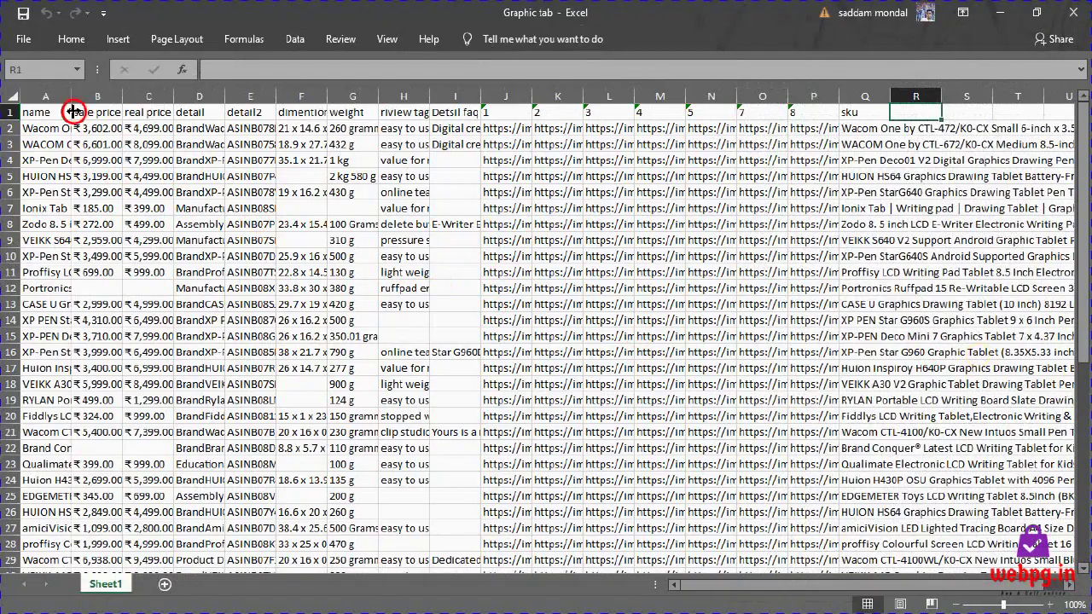
Widen column A to show product names and retitle A1 as 'Name'
drag(72, 104, 216, 111)
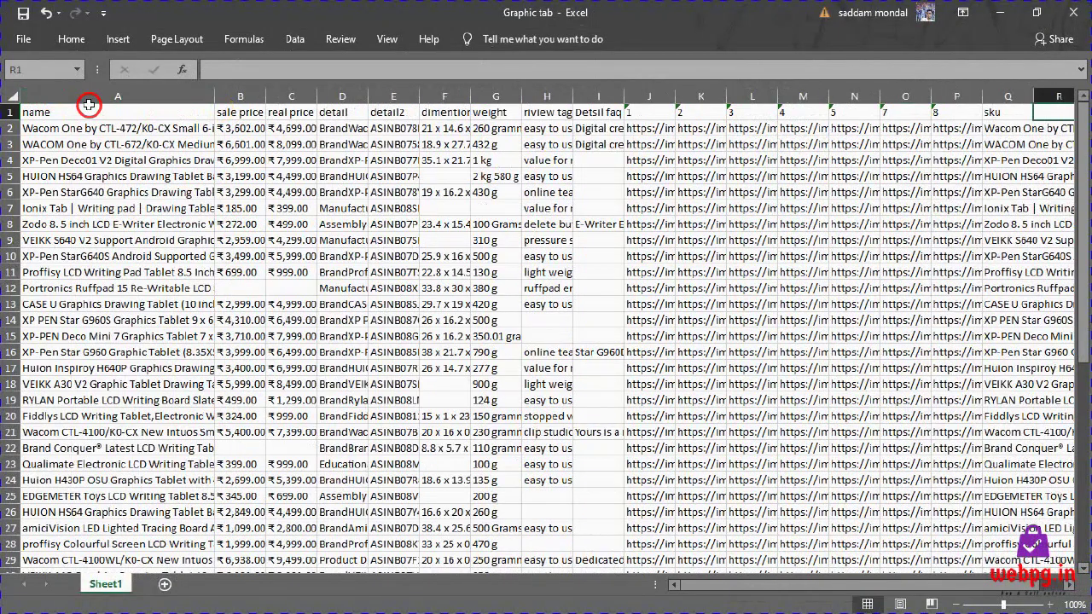
double_click(49, 112)
text(N)
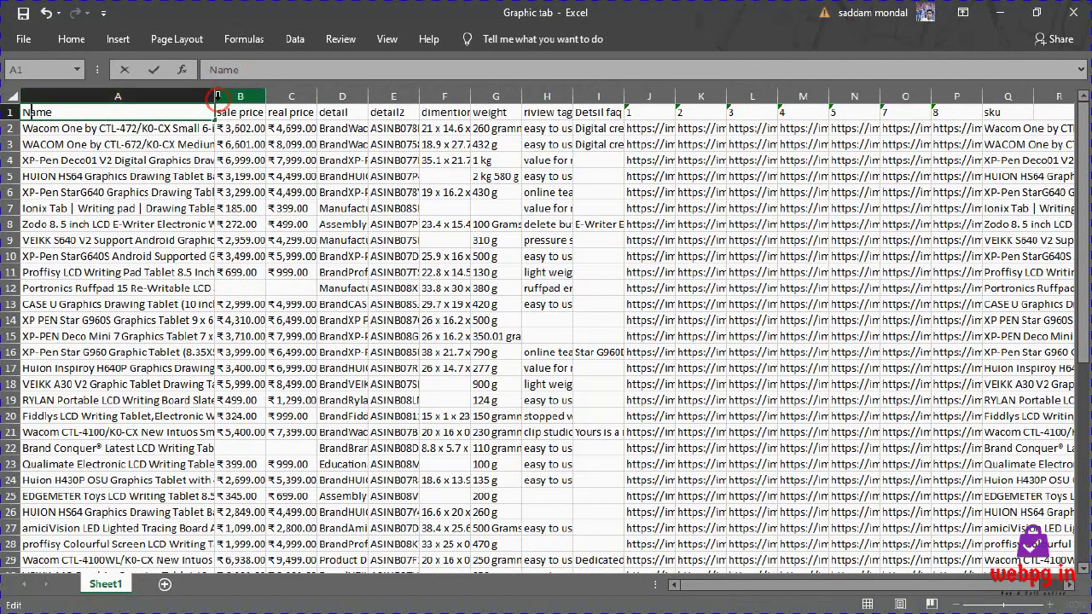
click(251, 96)
Rename the C1 header from 'real price' to 'Regular Price'
click(291, 111)
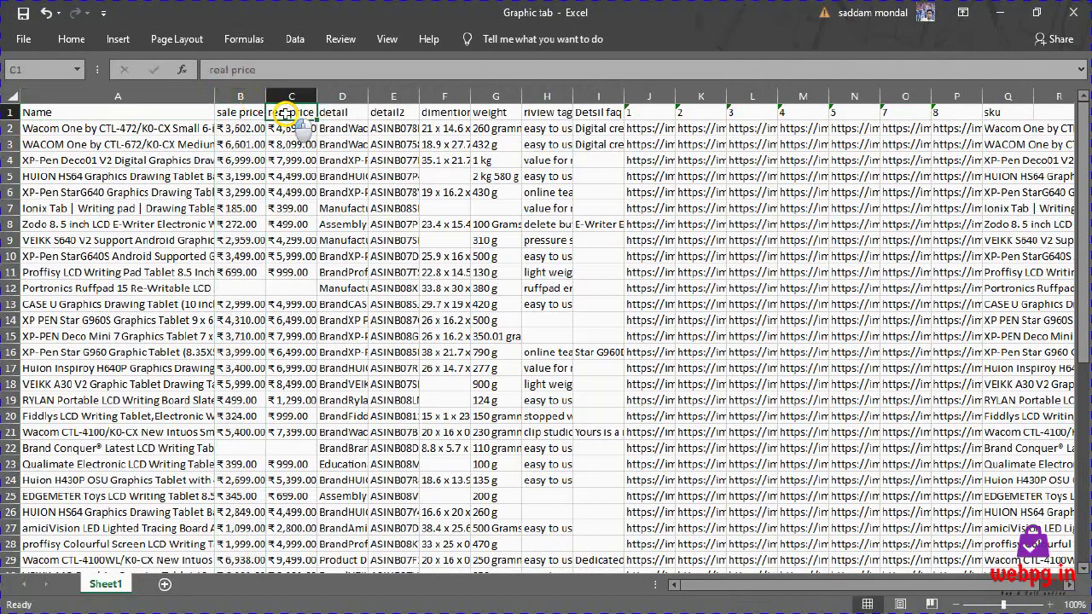
double_click(293, 111)
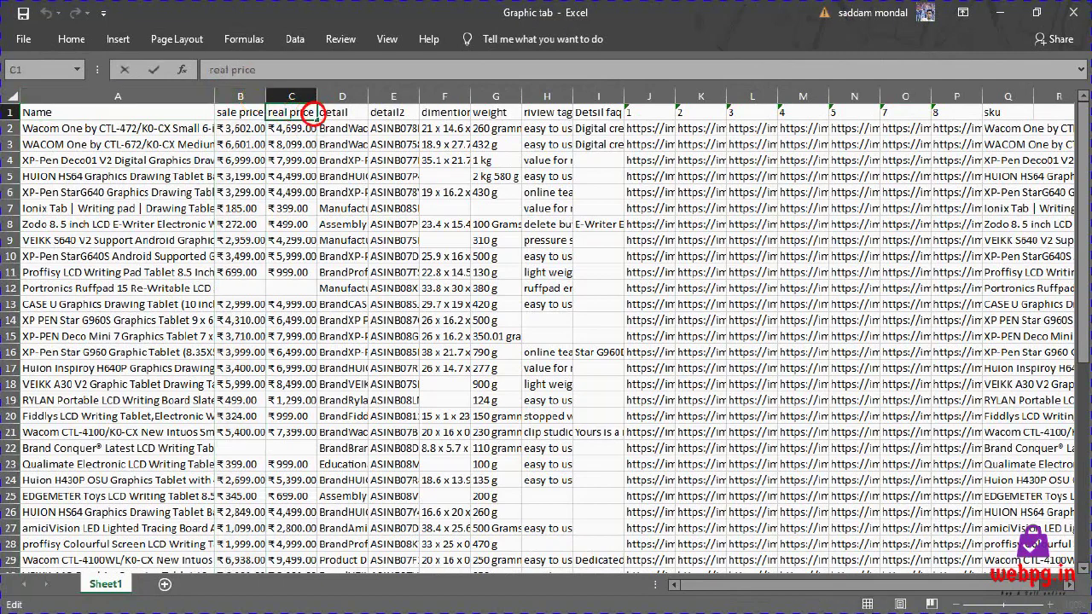
drag(313, 111, 214, 107)
text(Regula)
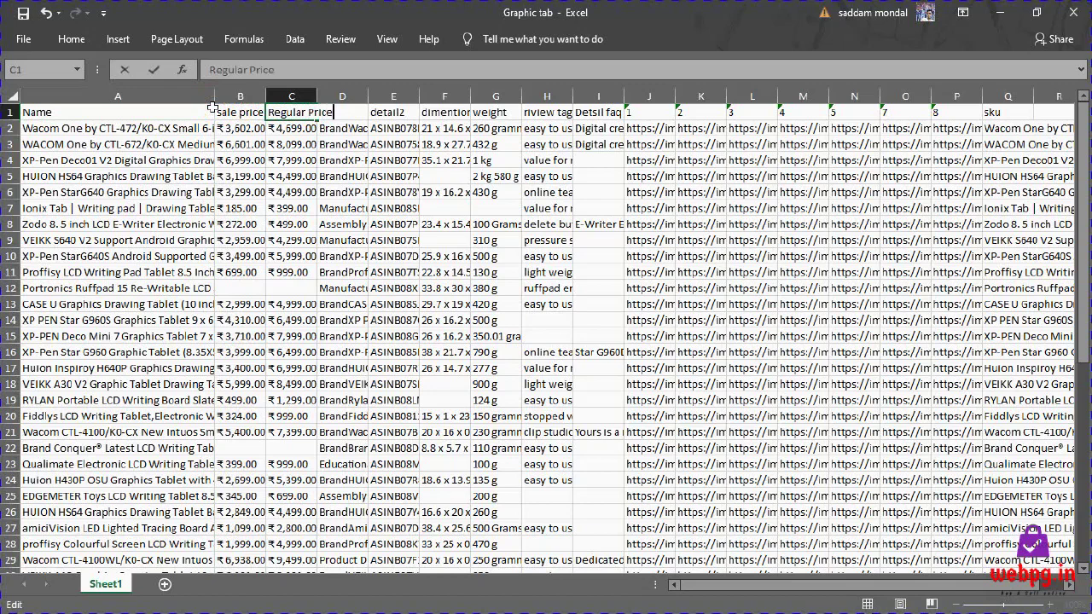
click(349, 112)
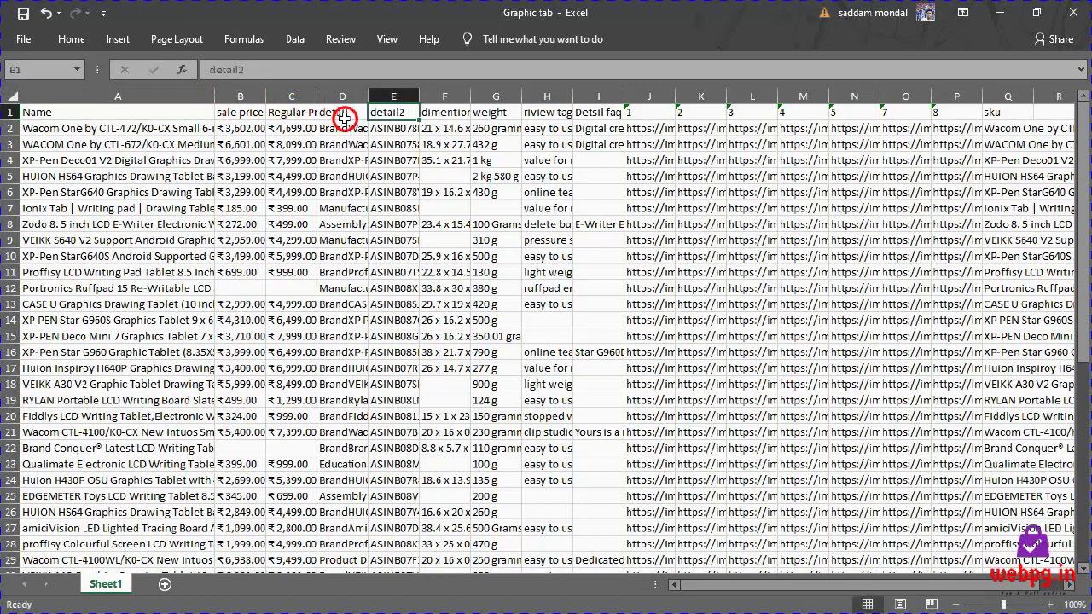
Read the first product's detail and detail2 text in cells D2 and E2
click(393, 113)
double_click(349, 128)
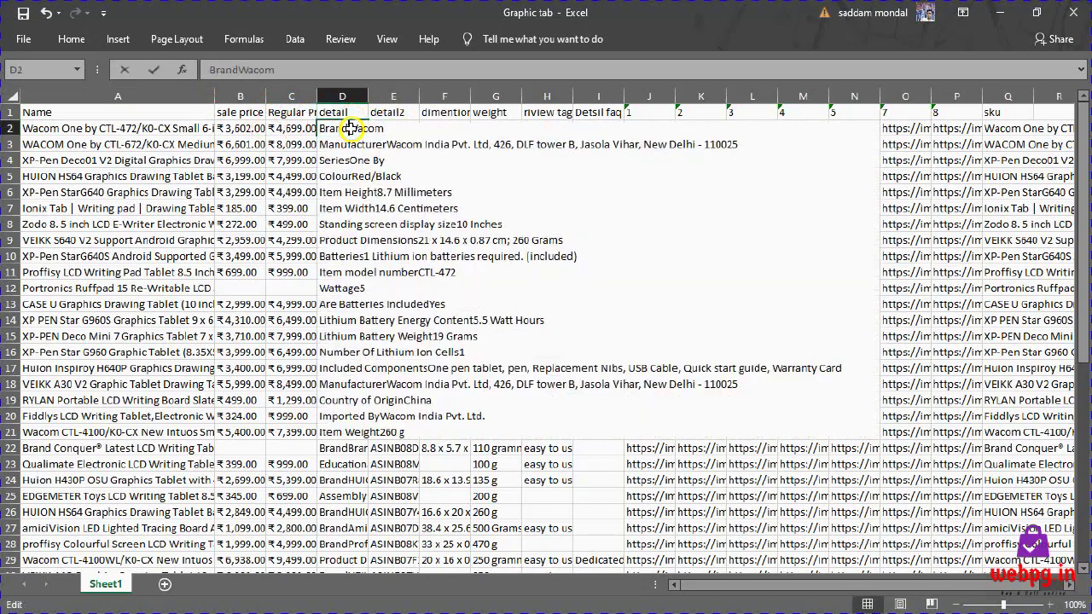
drag(317, 130, 509, 434)
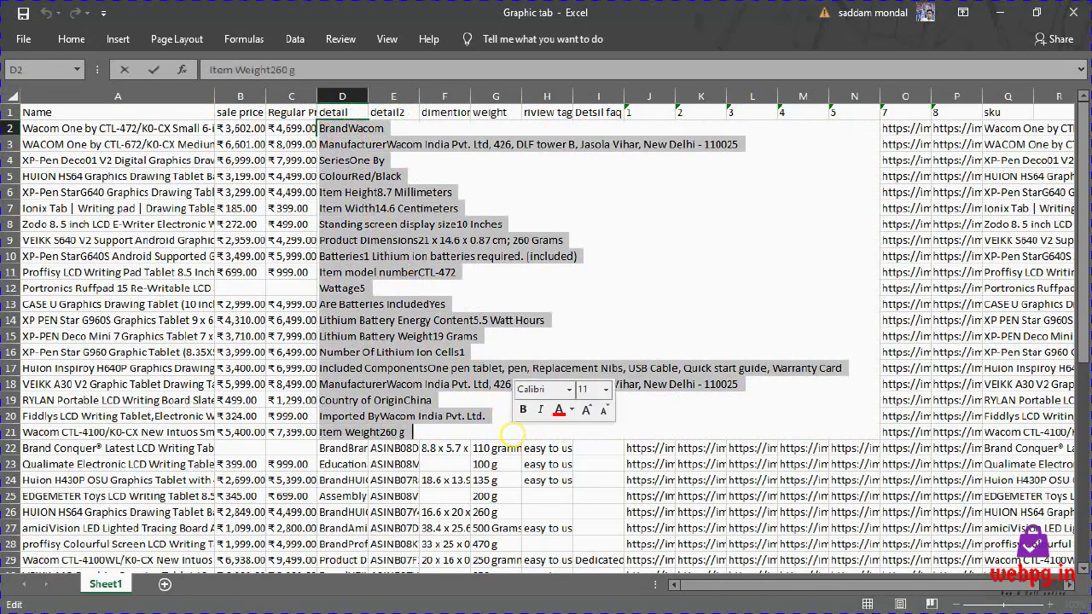
click(341, 111)
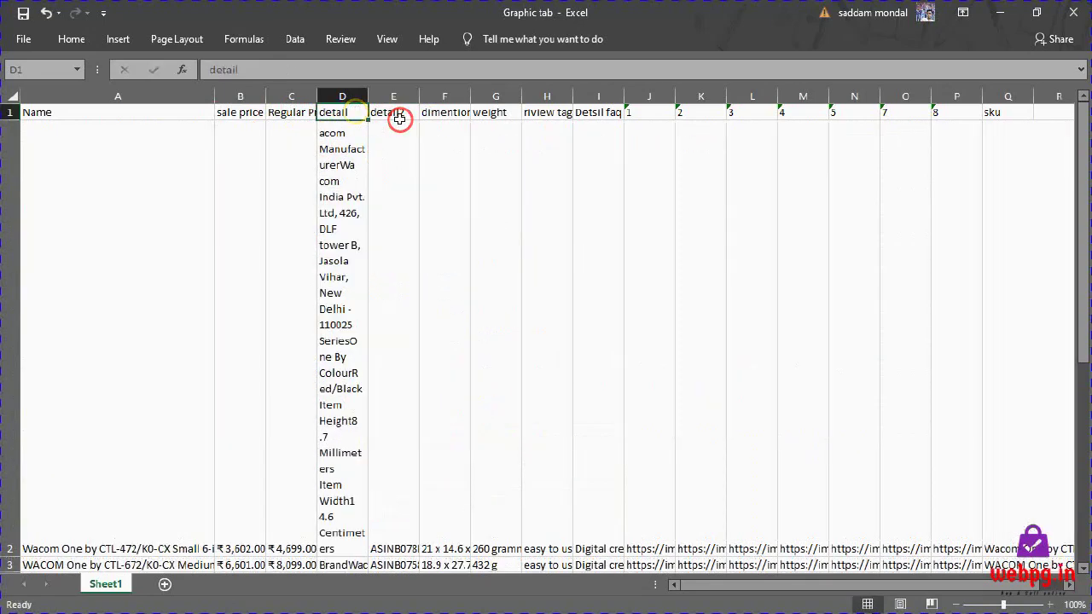
click(393, 112)
click(394, 174)
double_click(427, 319)
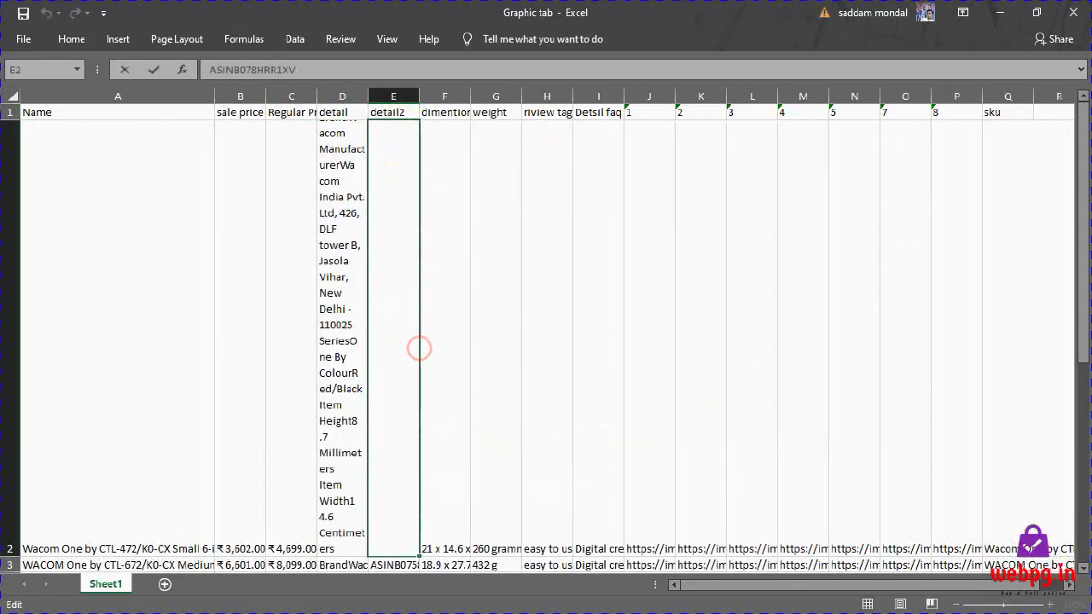
click(387, 181)
drag(386, 181, 592, 580)
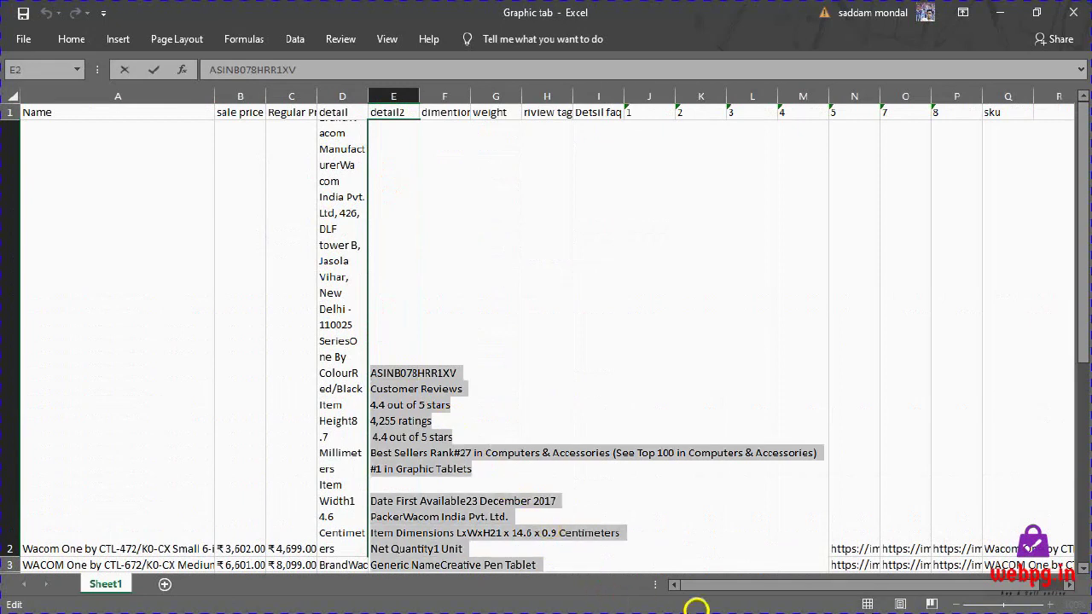
drag(706, 608, 780, 554)
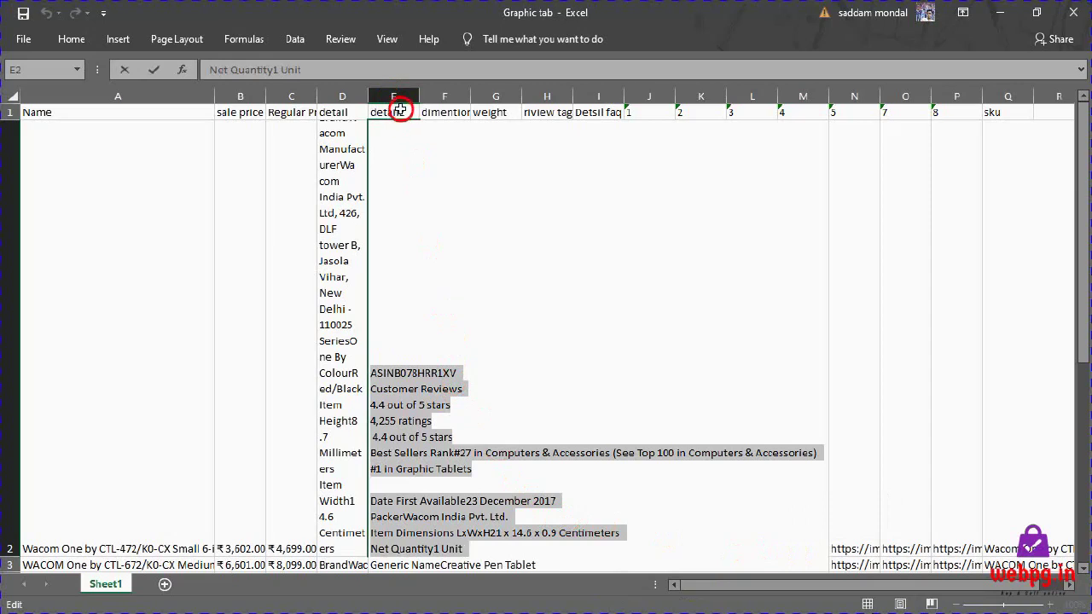
Check the first product's dimension, weight and review tag entries in F2, G2 and H2
click(449, 125)
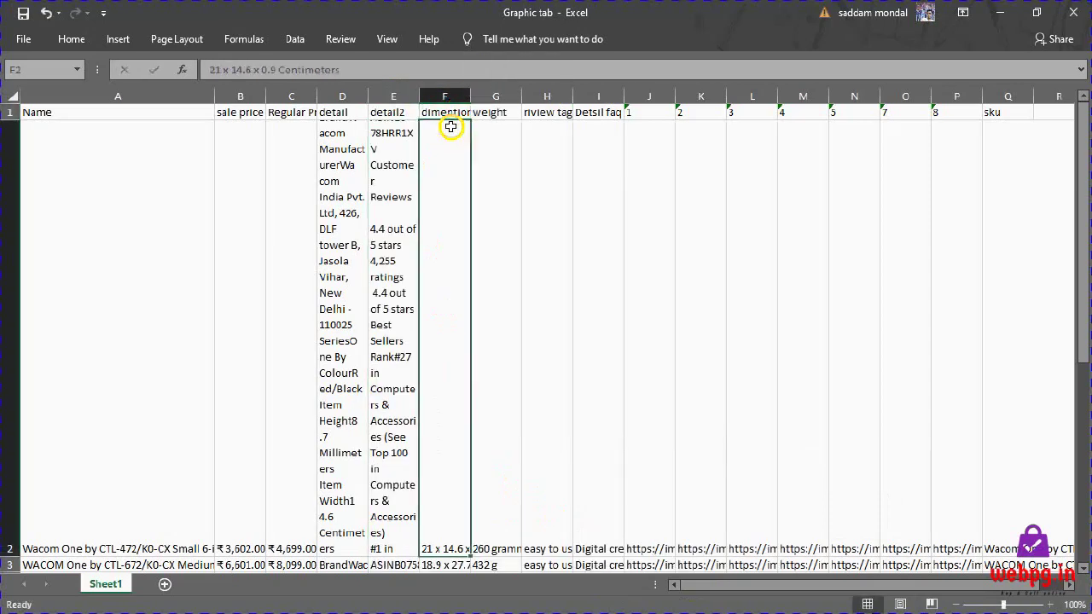
double_click(449, 126)
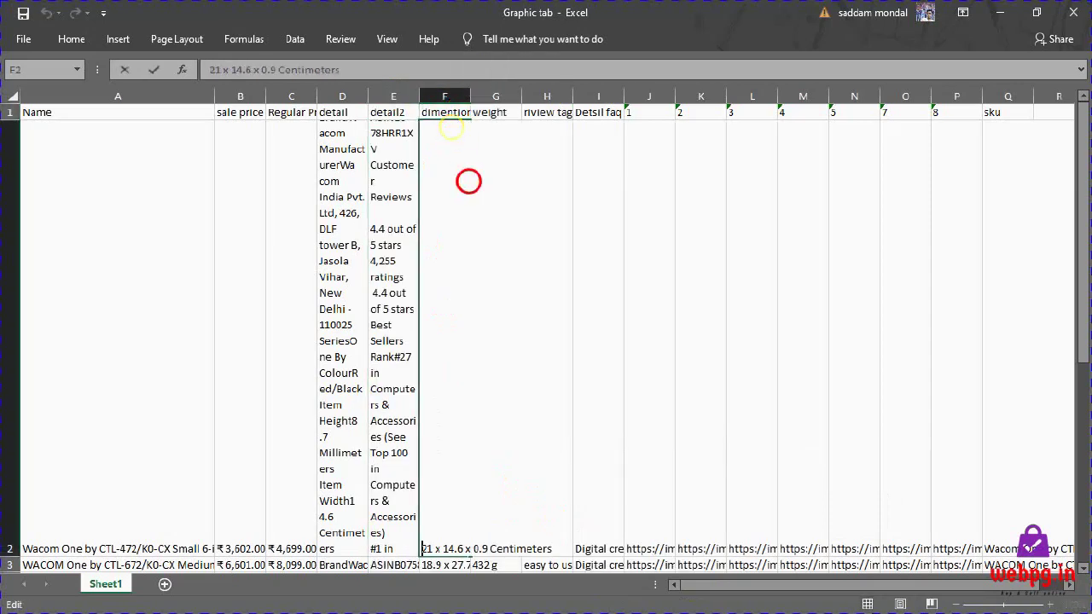
click(505, 115)
click(497, 287)
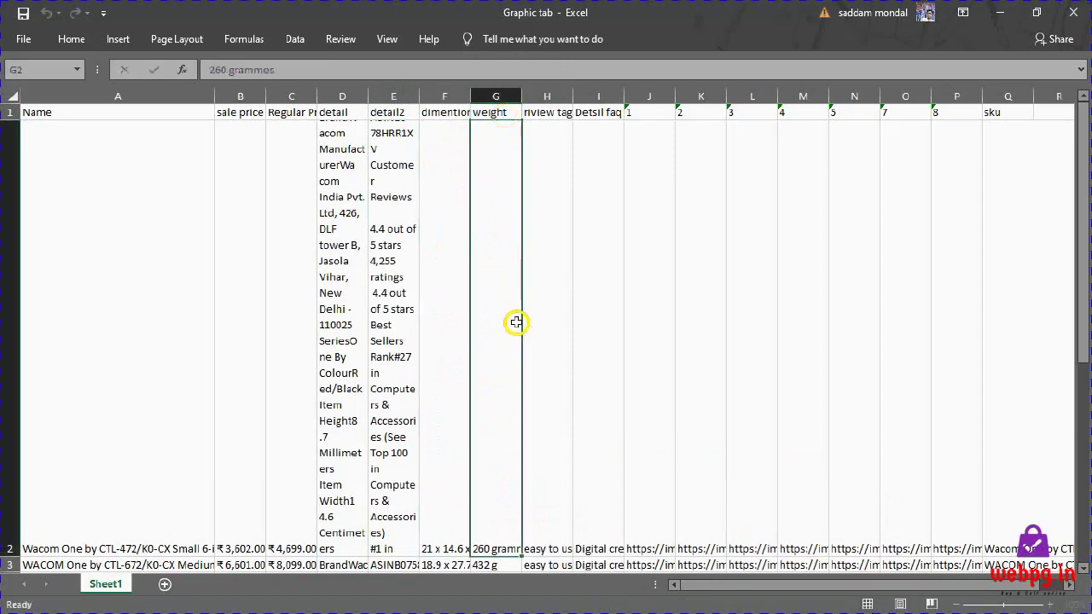
click(550, 120)
key(ctrl+Down)
scroll(553, 285, up, 3)
scroll(560, 274, up, 5)
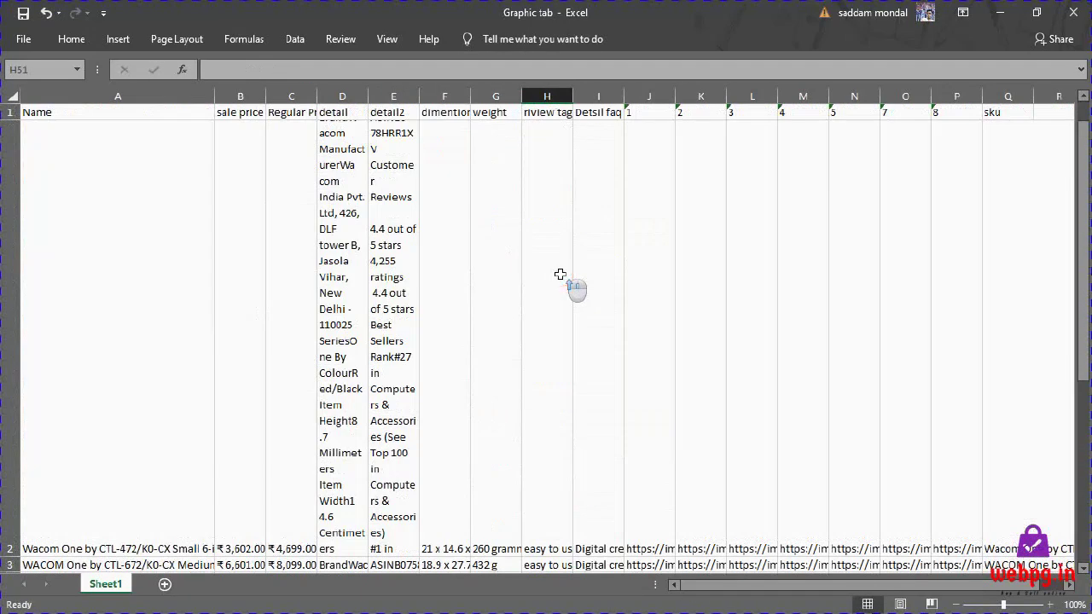
double_click(551, 171)
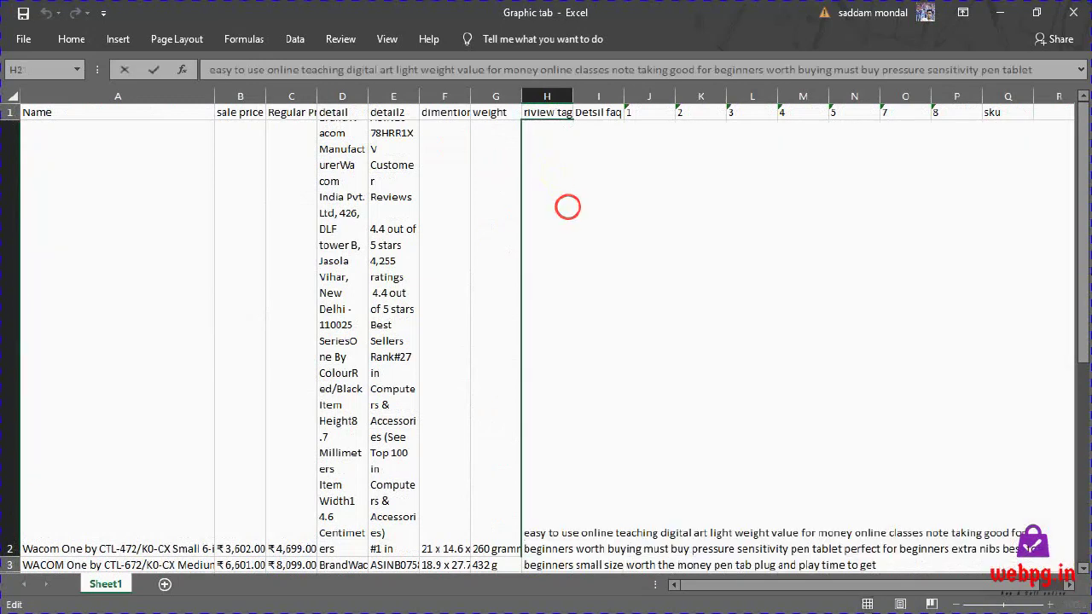
drag(524, 533, 815, 604)
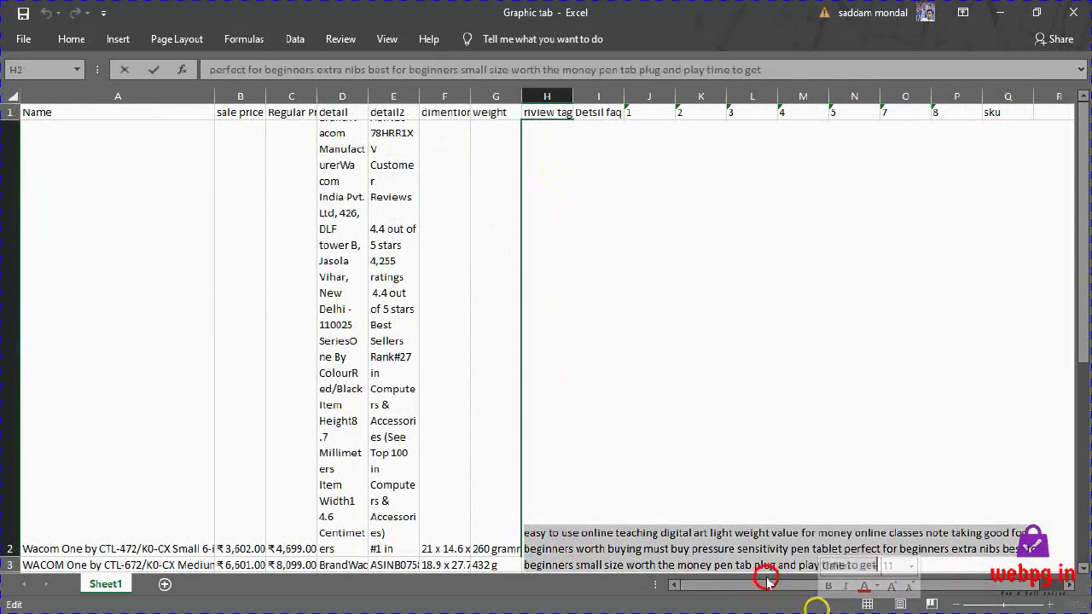
click(652, 503)
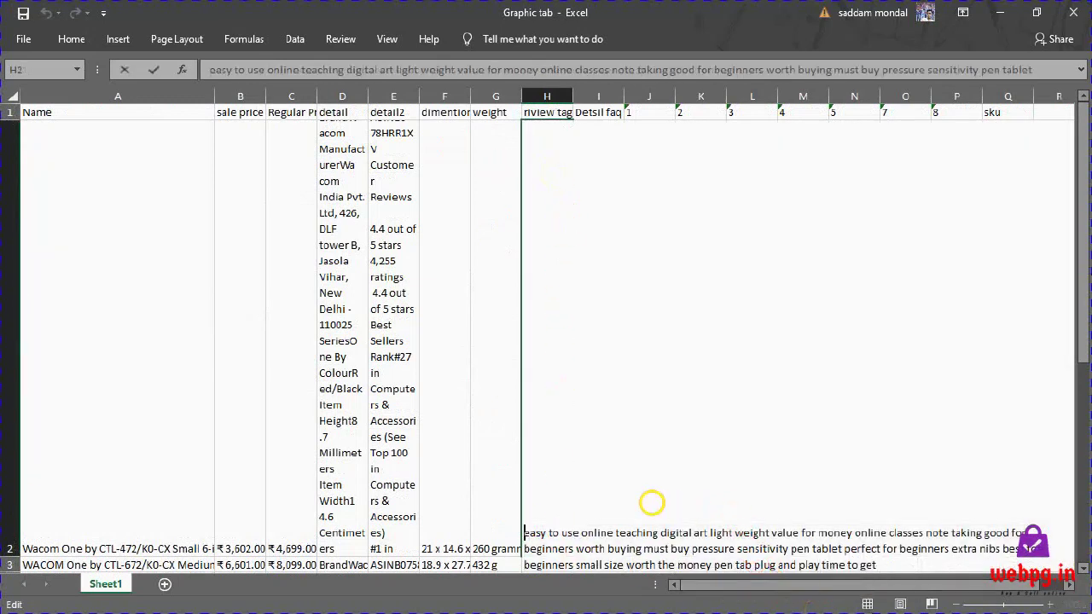
click(601, 91)
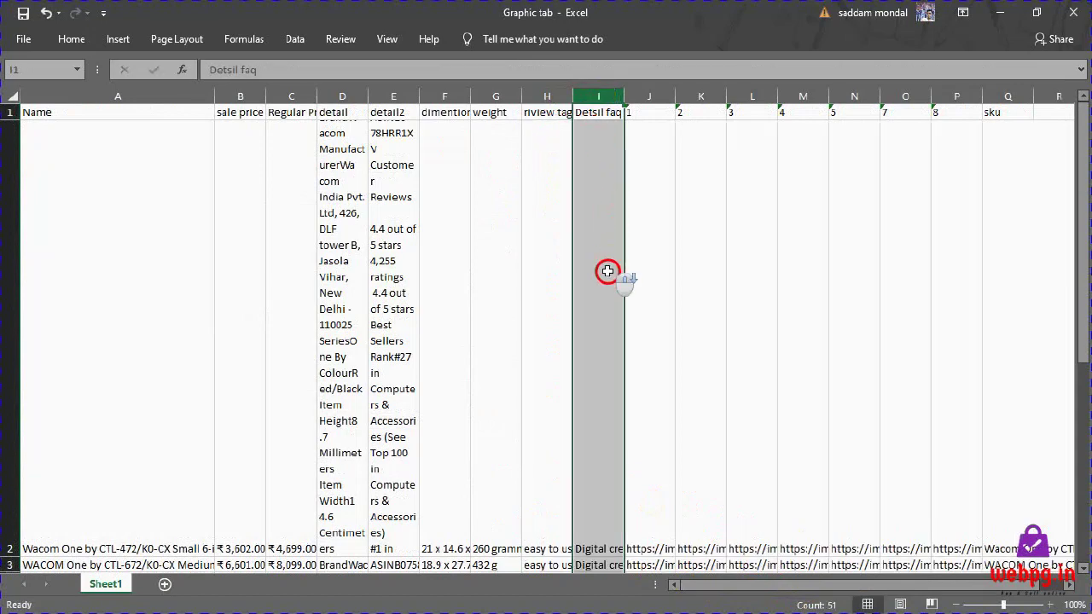
Shrink row 2 back to a compact height so rows 2–28 fit on screen
scroll(611, 277, down, 2)
scroll(611, 277, up, 2)
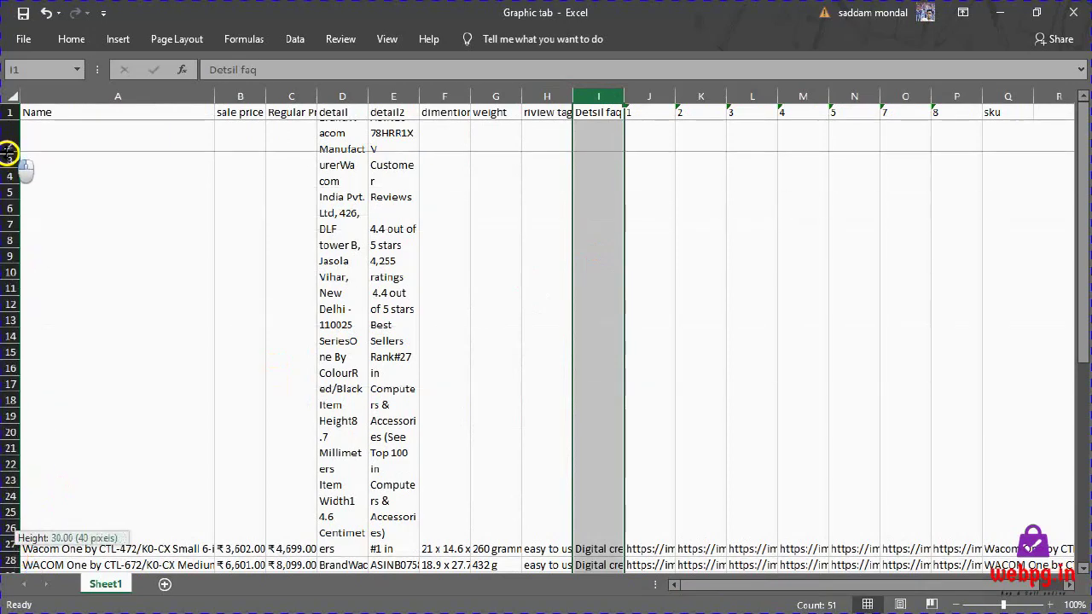
drag(16, 556, 13, 152)
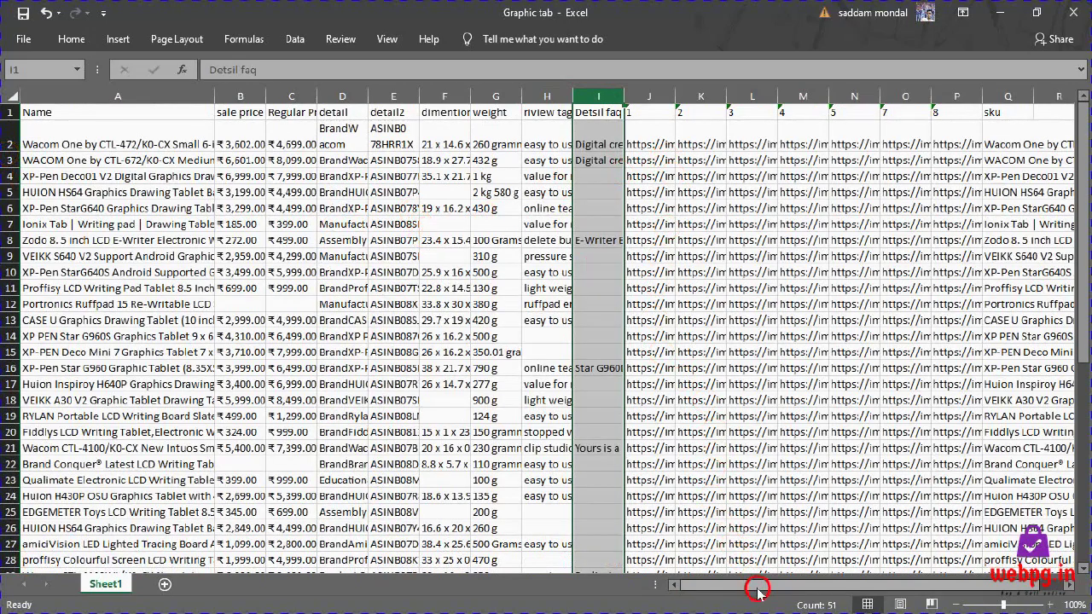
drag(751, 587, 815, 587)
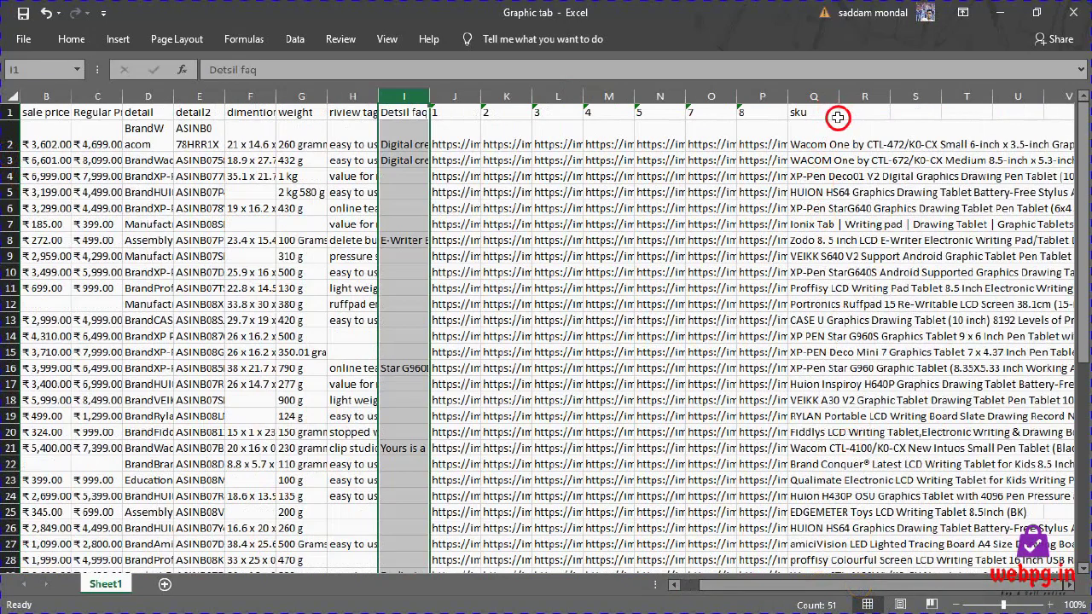
Start a CONCATENATE formula in R1 joining J1, K1, L1 and M1 with commas
click(864, 112)
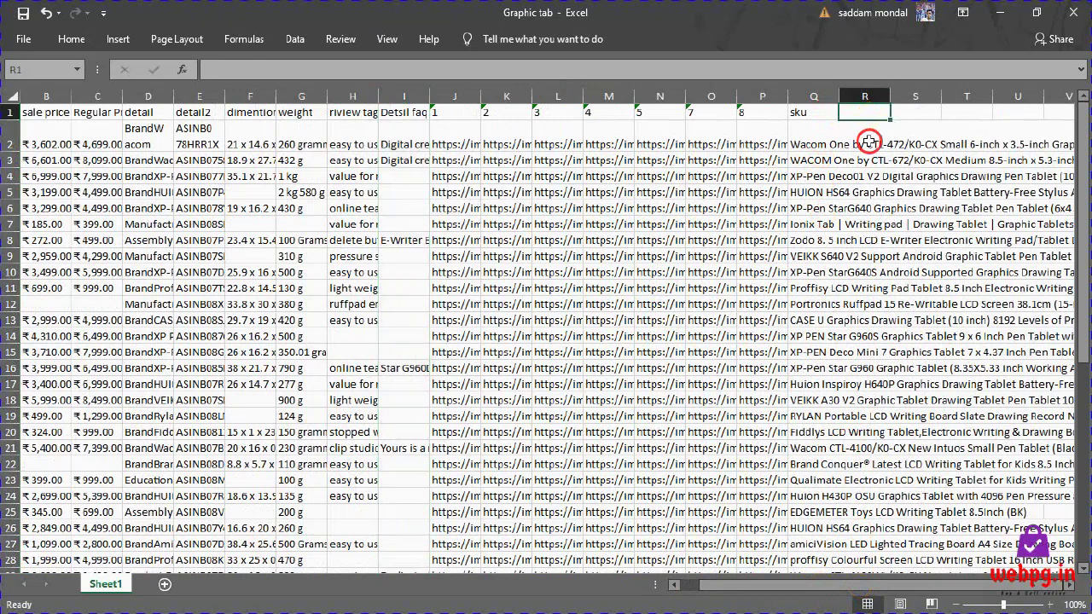
text(=)
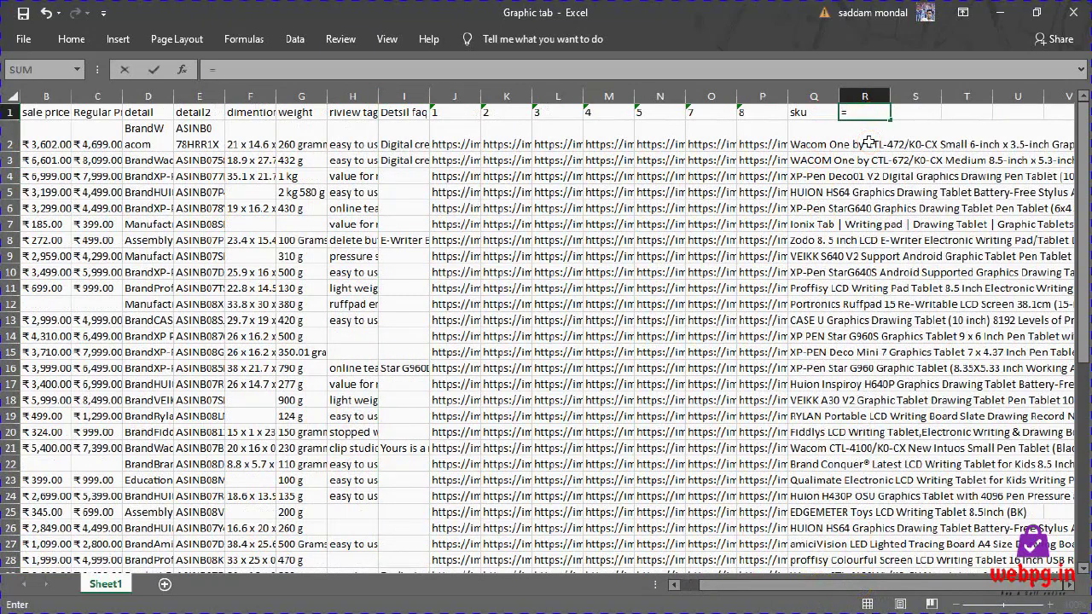
text(concat)
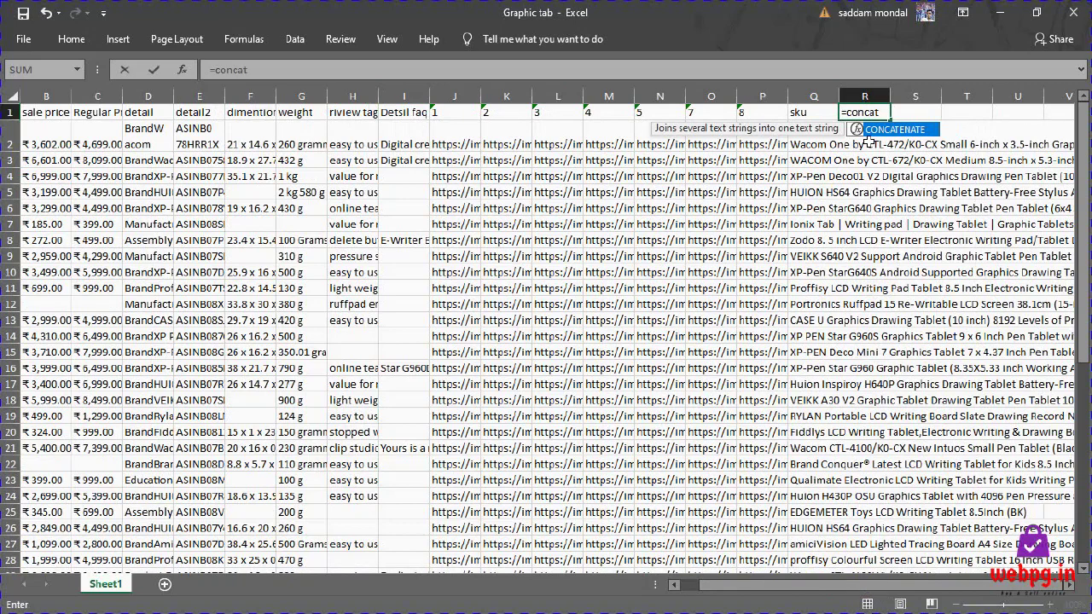
double_click(867, 137)
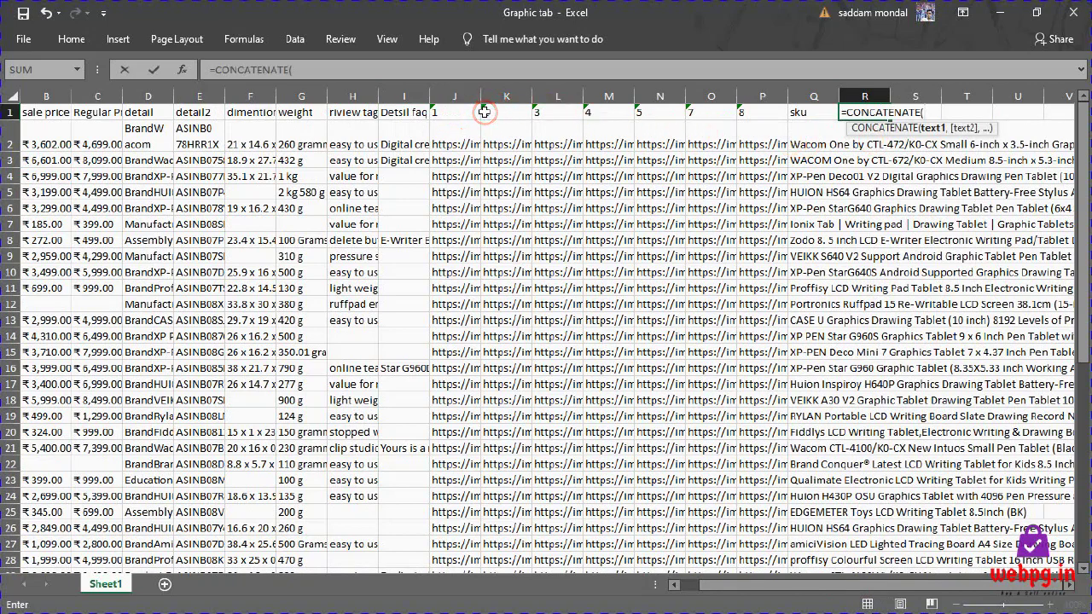
click(444, 111)
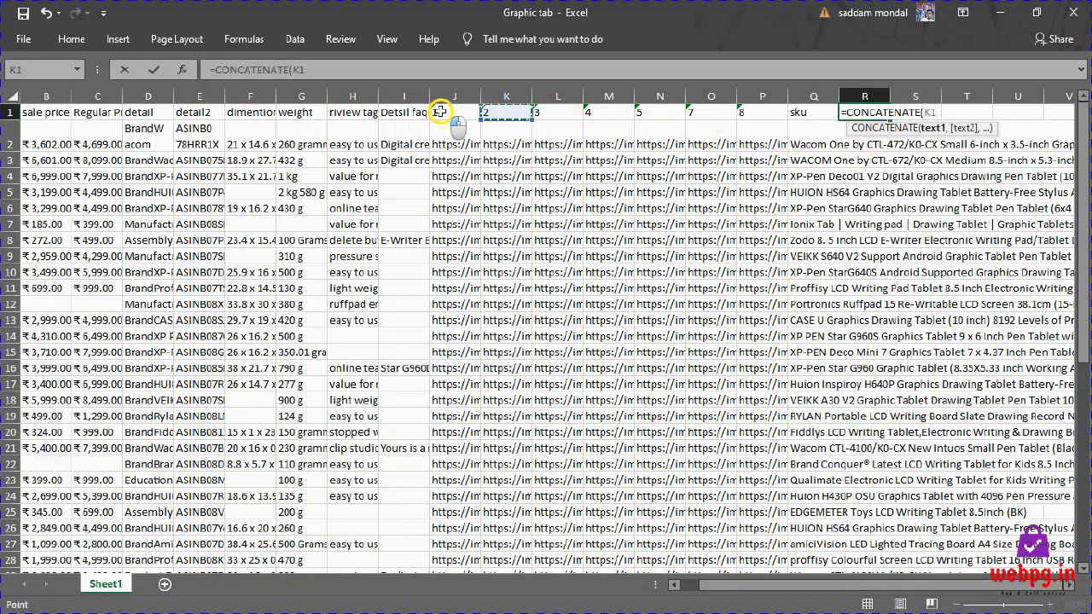
text(,)
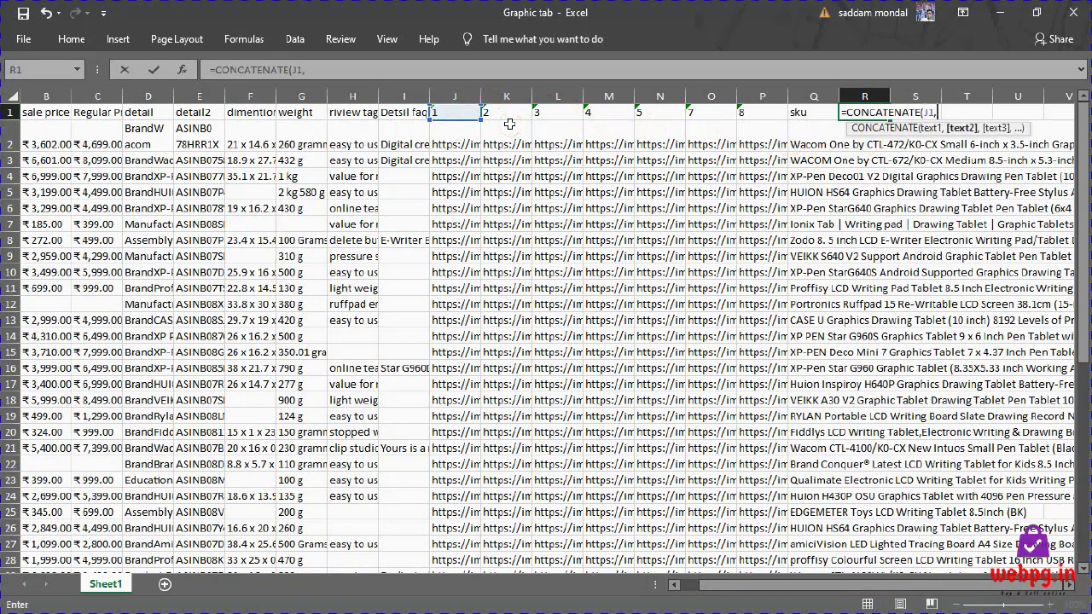
text(",",)
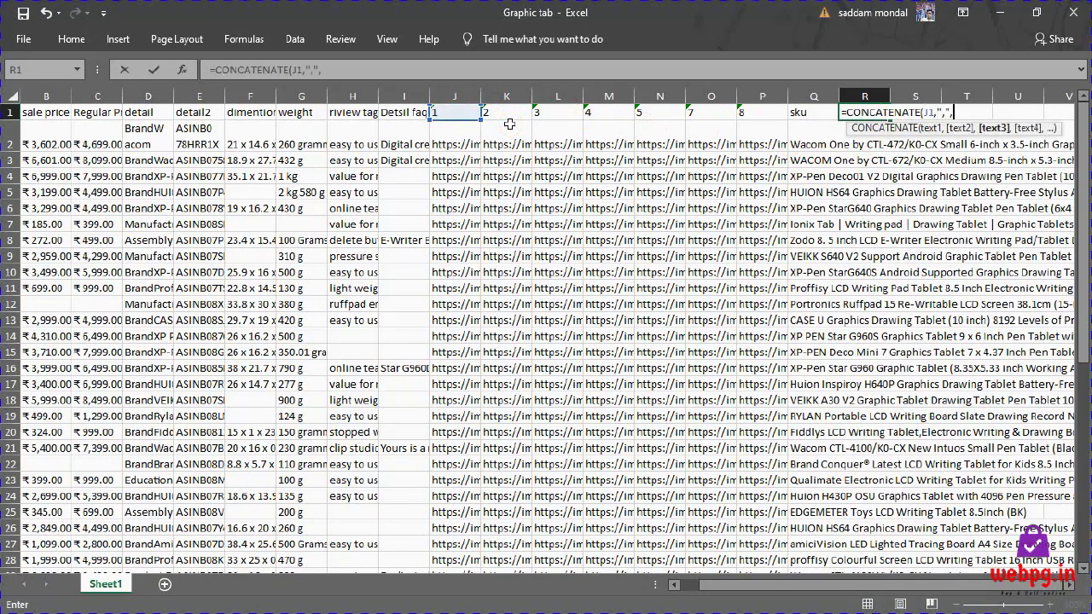
click(508, 118)
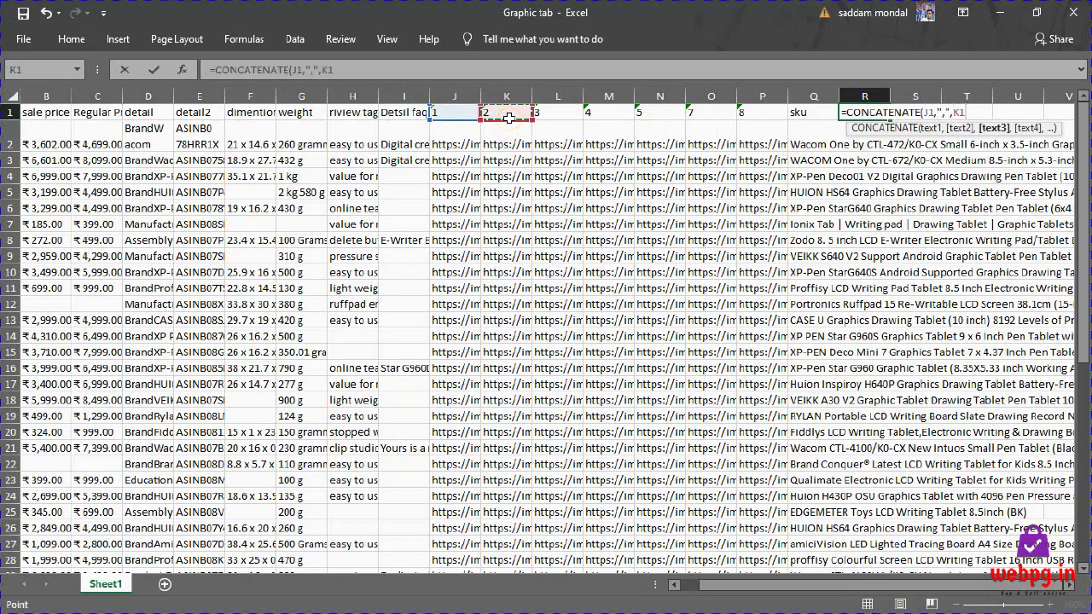
text(,")
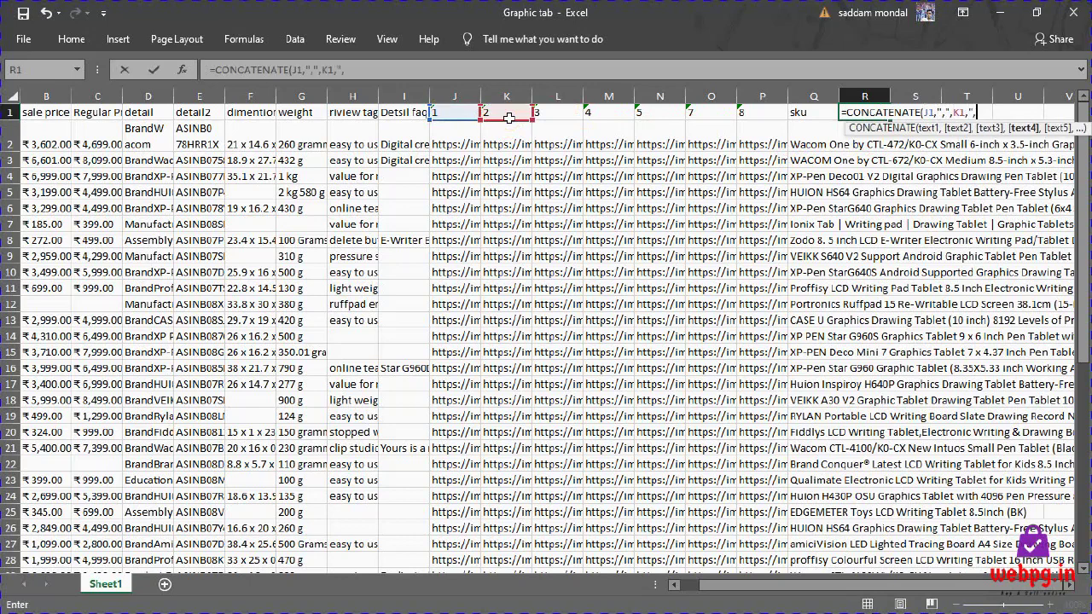
text(,)
click(544, 110)
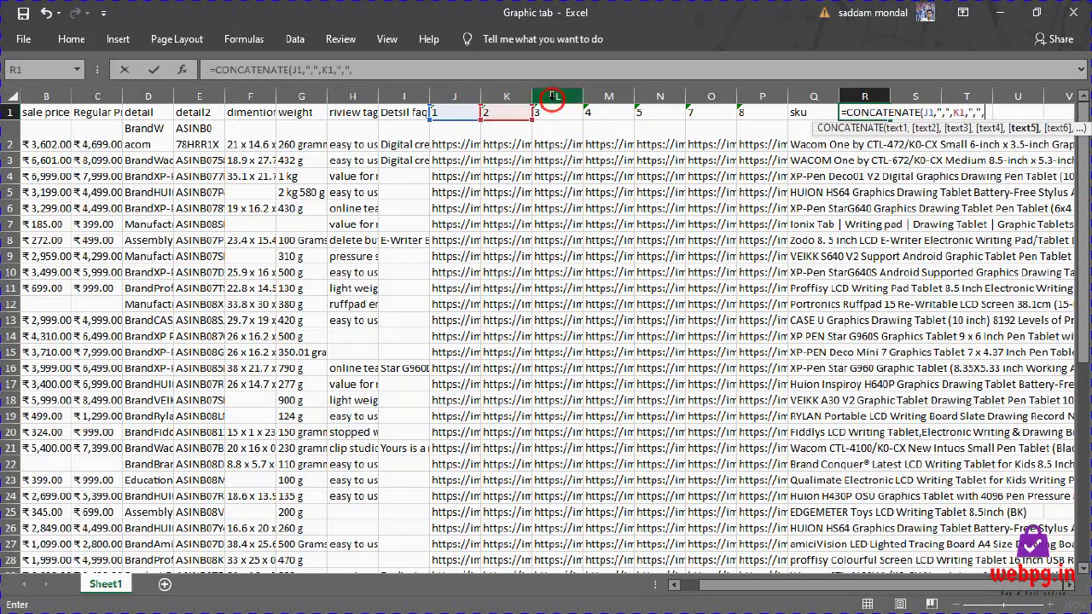
text(L1,)
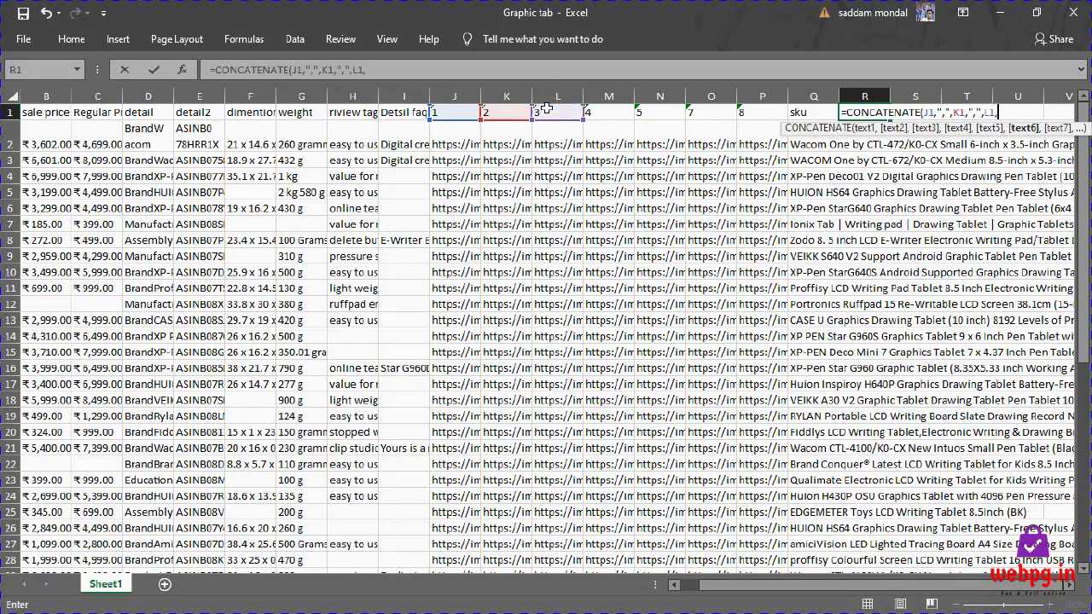
text(",",)
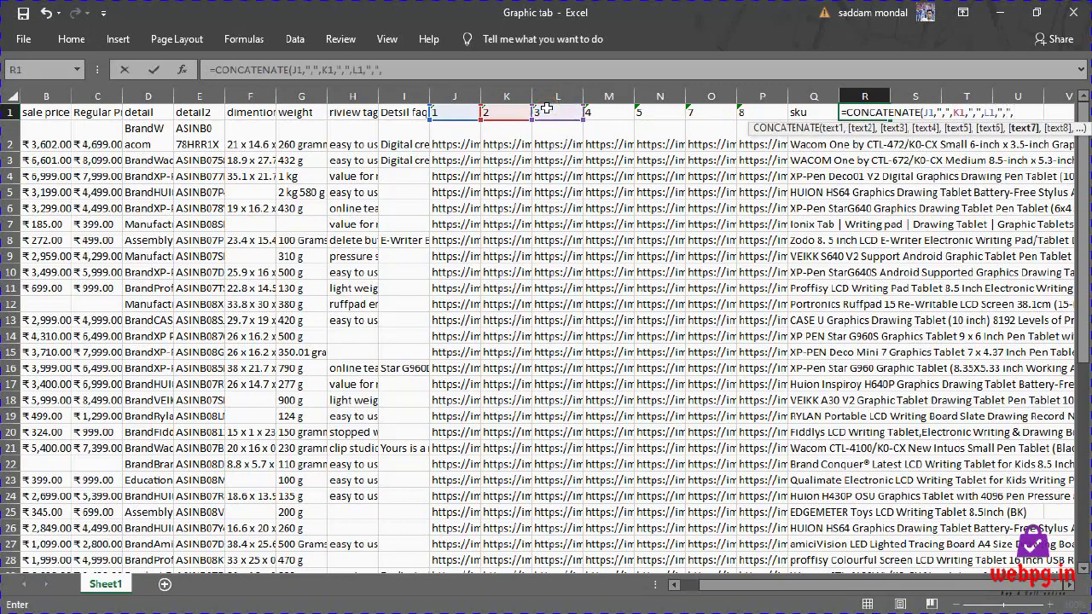
click(601, 104)
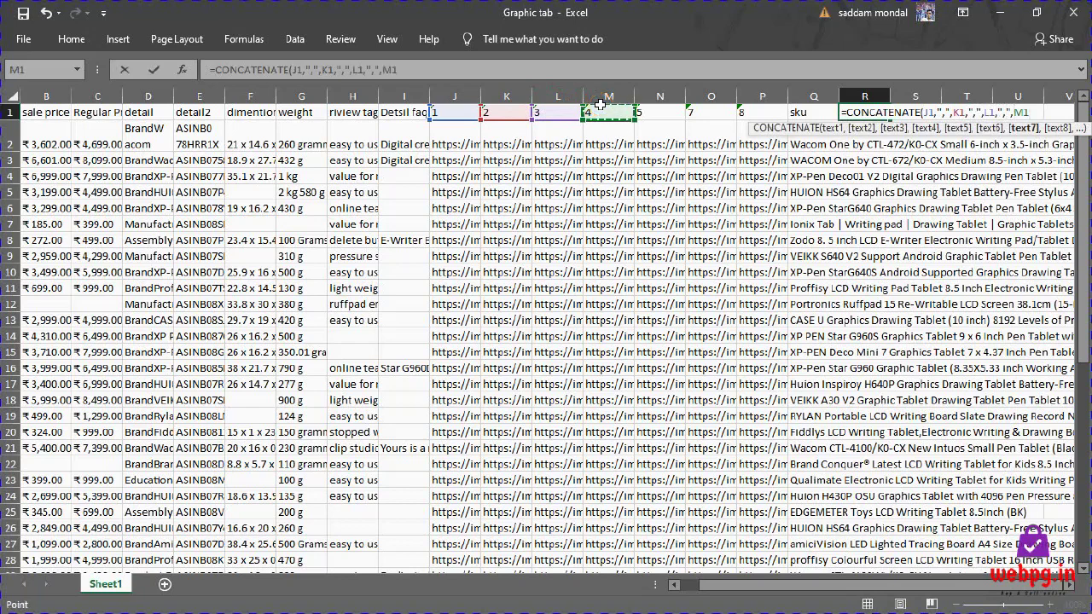
text(,",",)
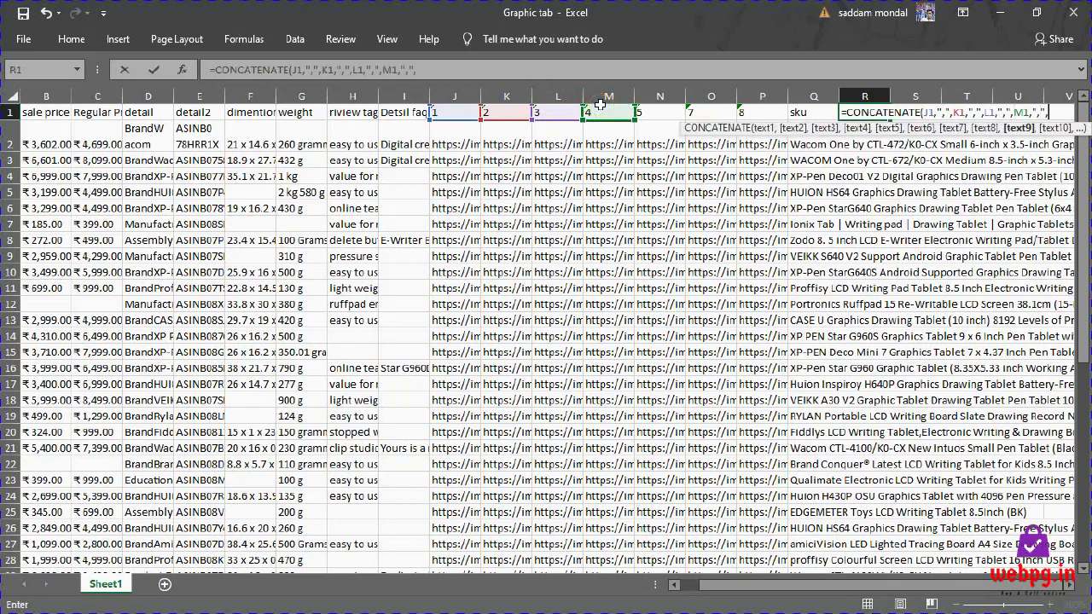
Add N1, O1 and P1 to the formula, drop the trailing comma, and enter it
click(651, 106)
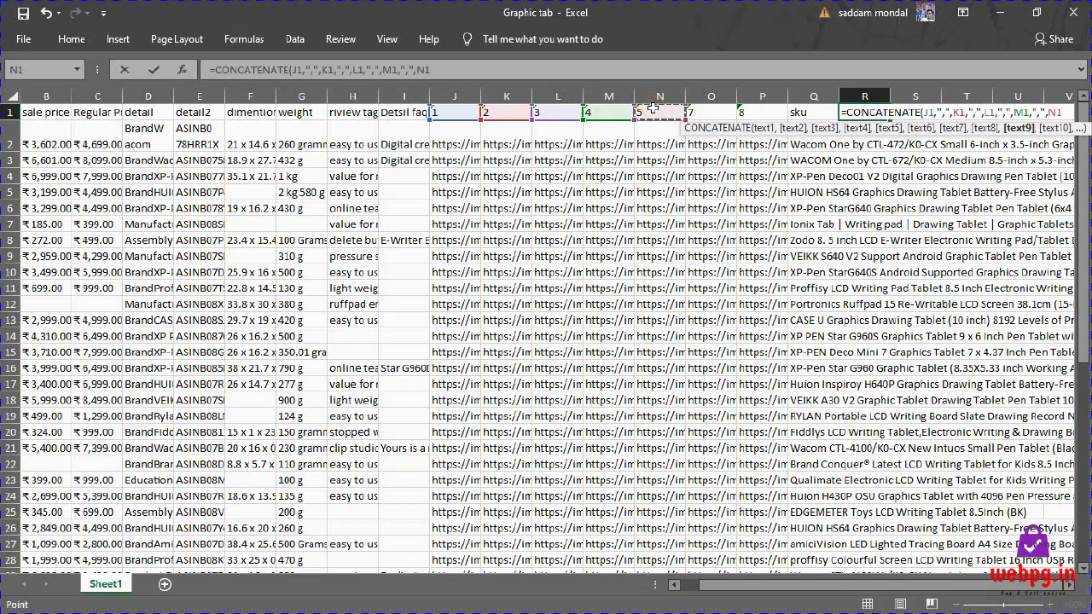
text(,",",)
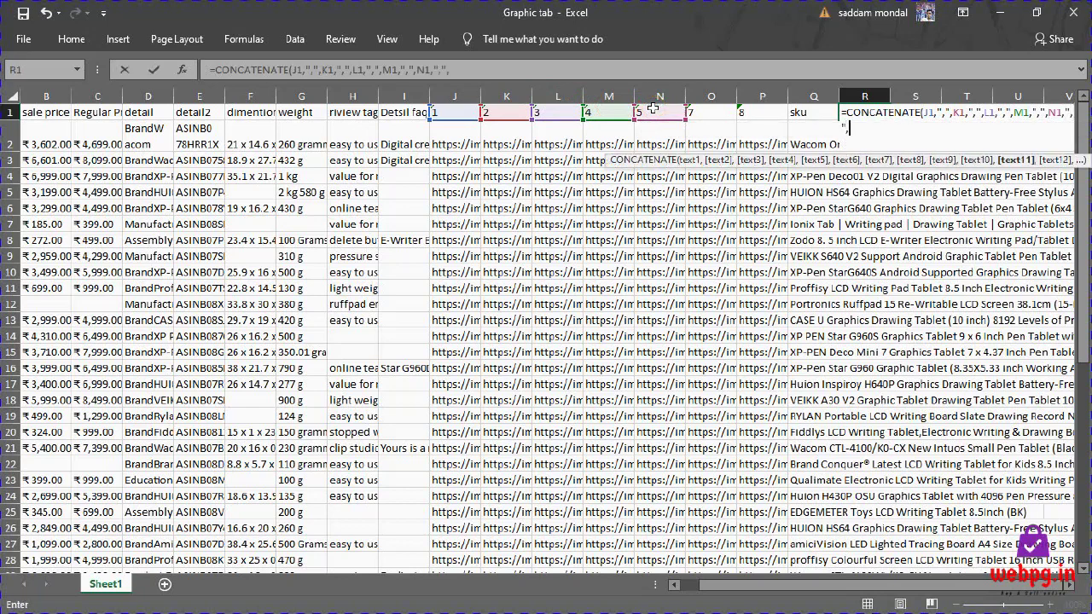
click(720, 114)
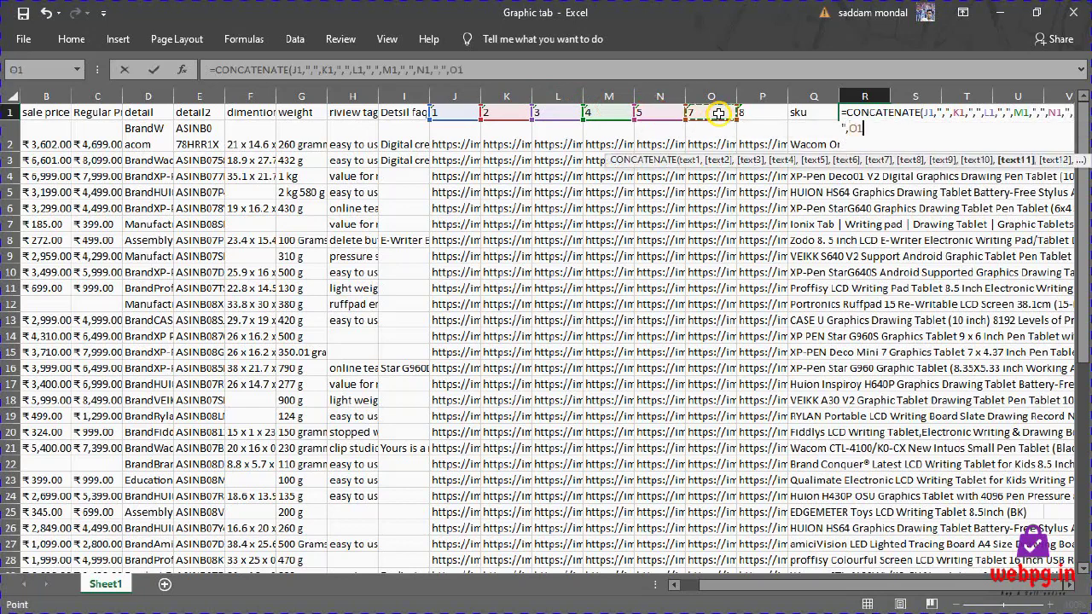
text(,)
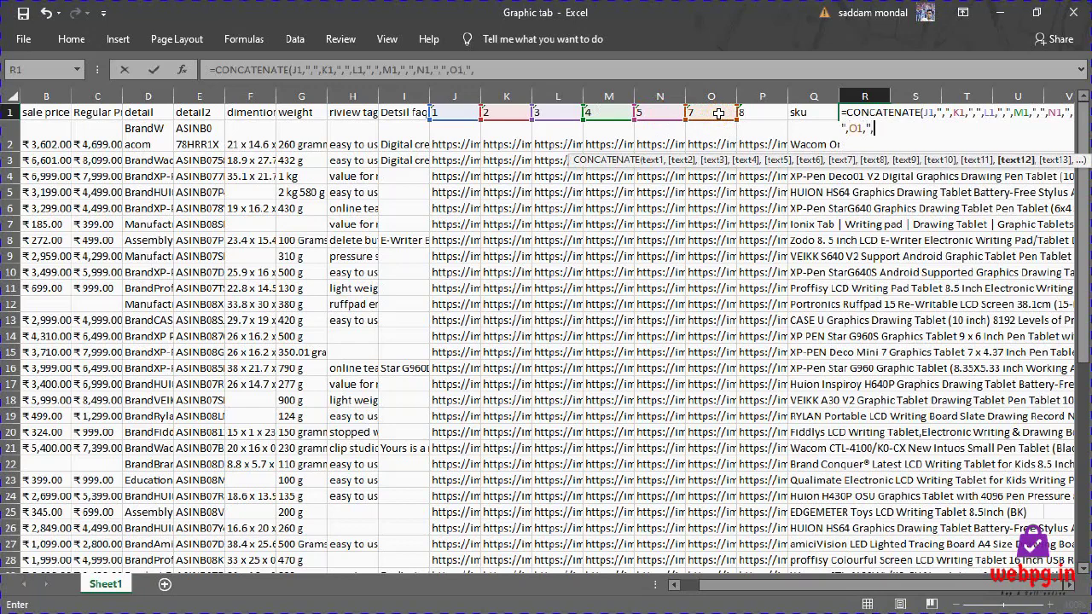
text(",)
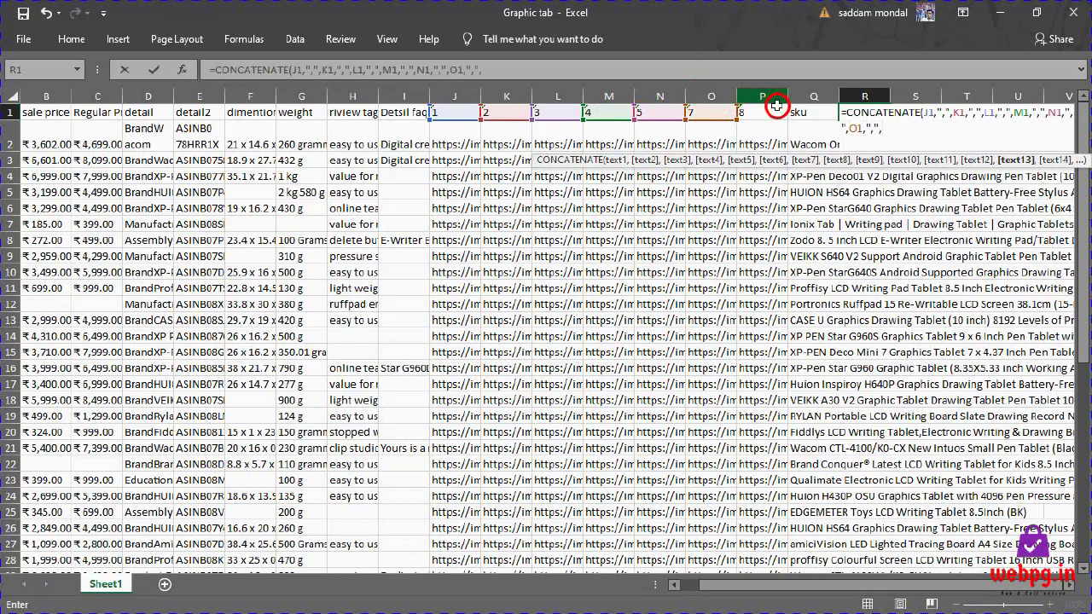
click(768, 109)
text(,)
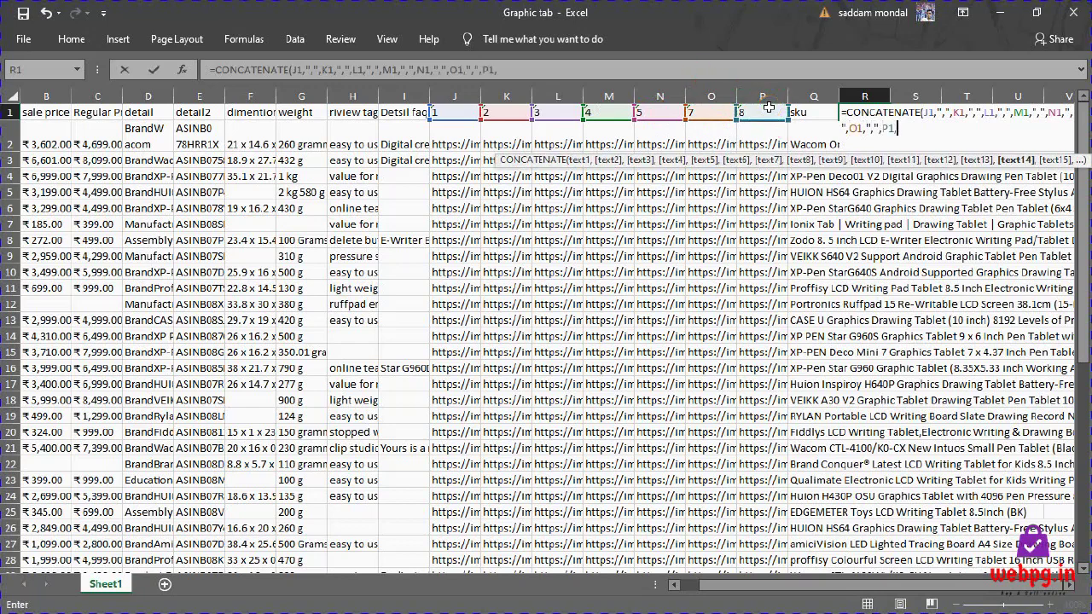
text(",",)
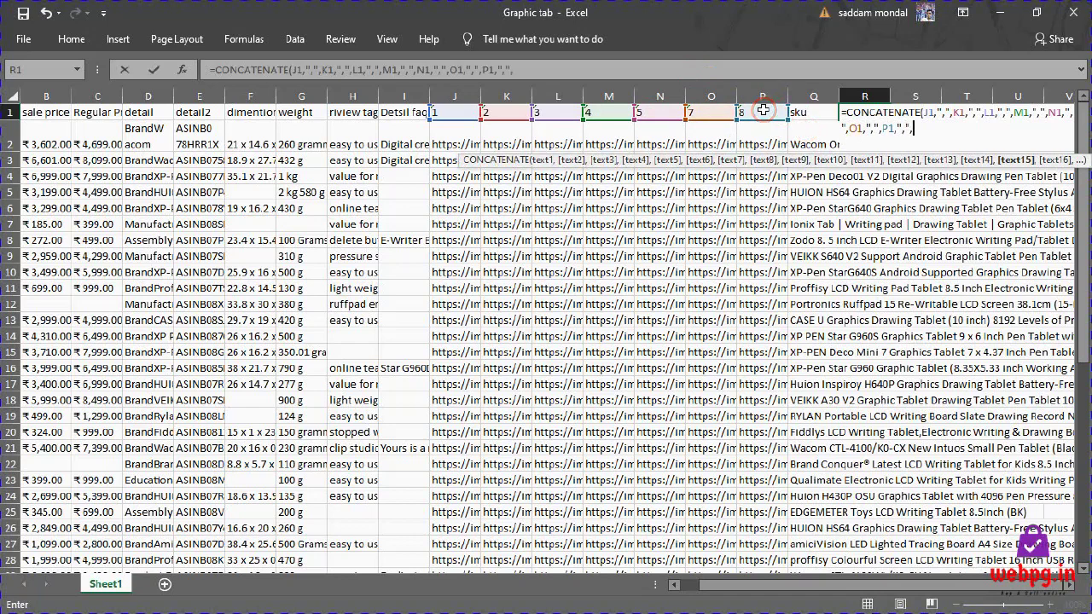
key(BackSpace)
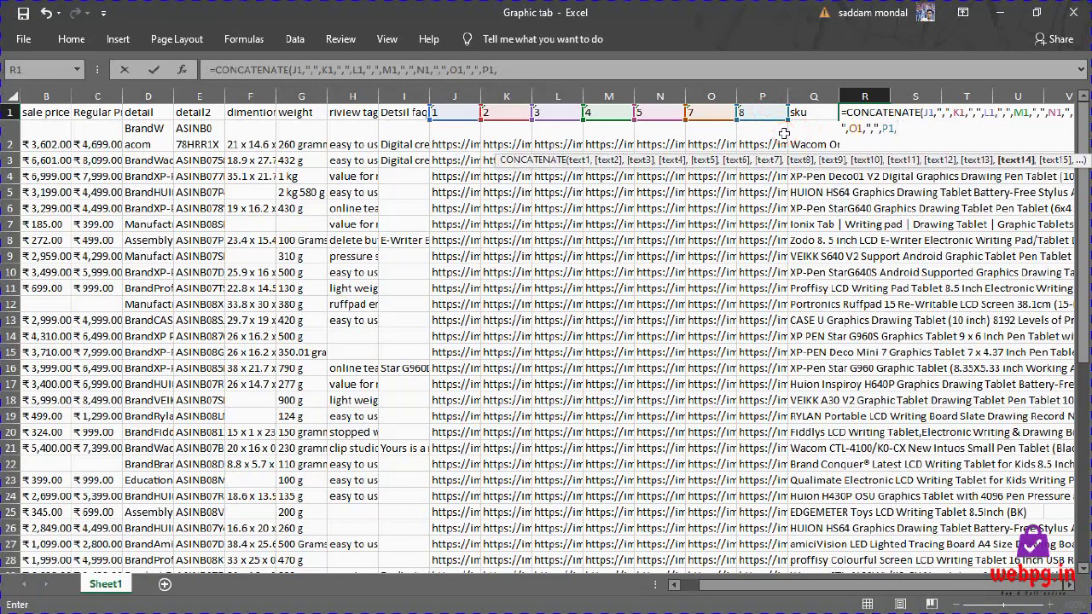
key(Return)
Fill the R1 joining formula down column R to row 51
click(868, 115)
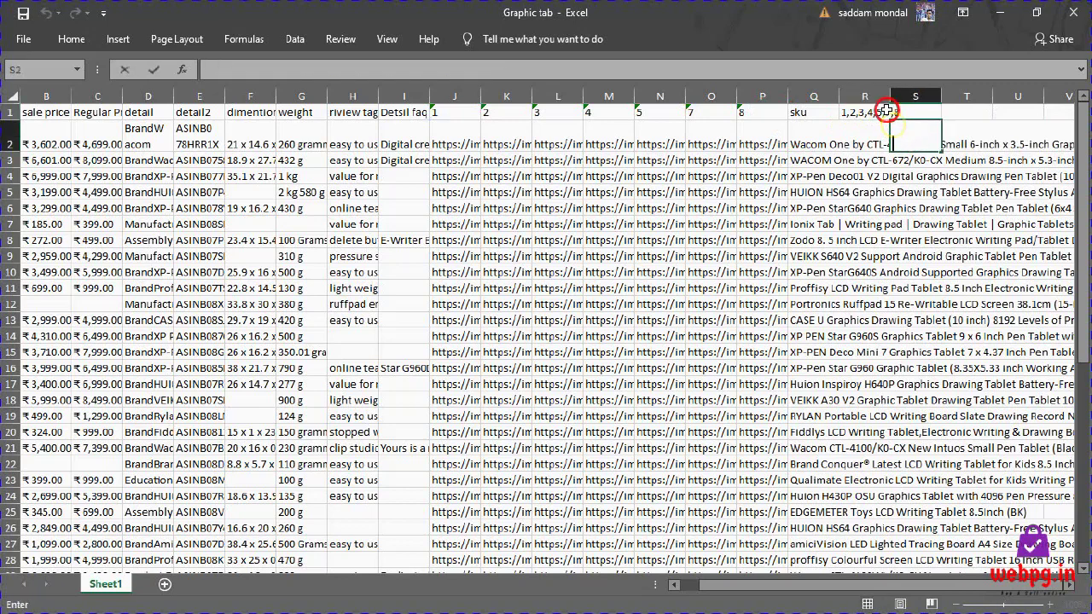
double_click(890, 120)
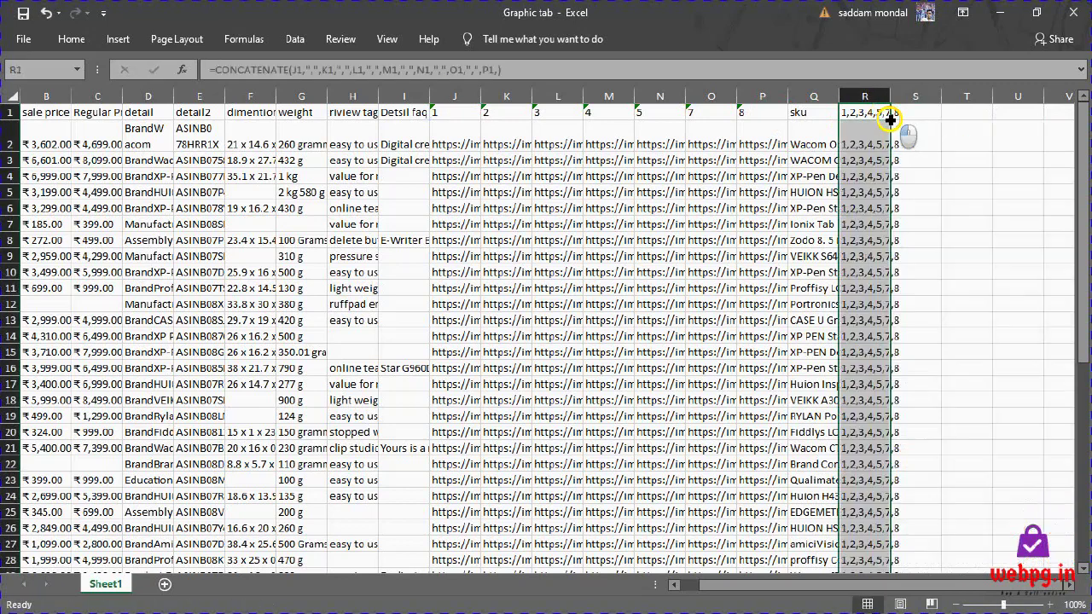
click(398, 144)
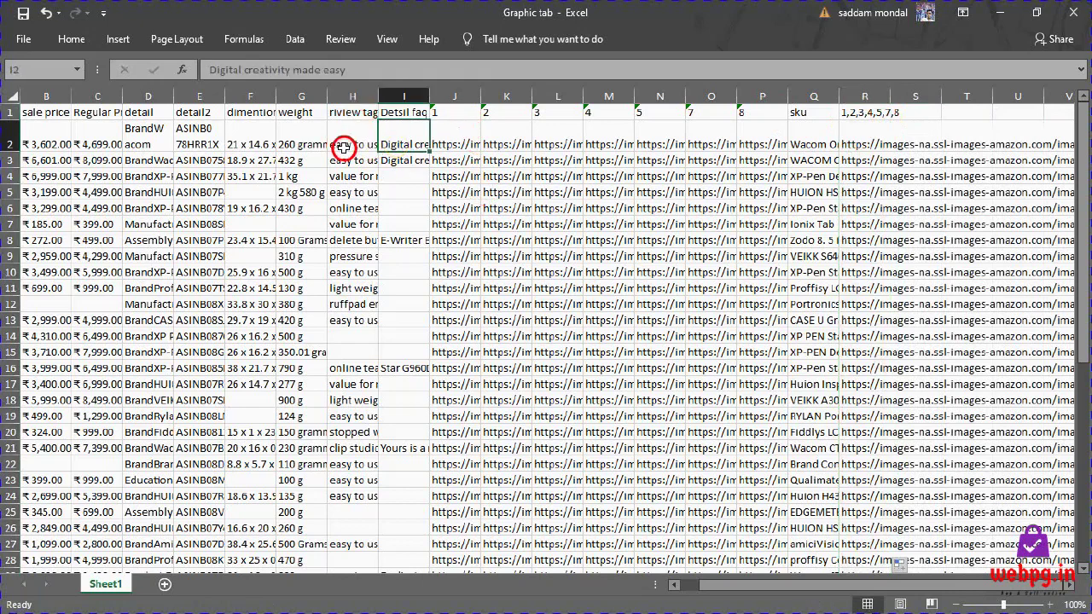
key(alt+f)
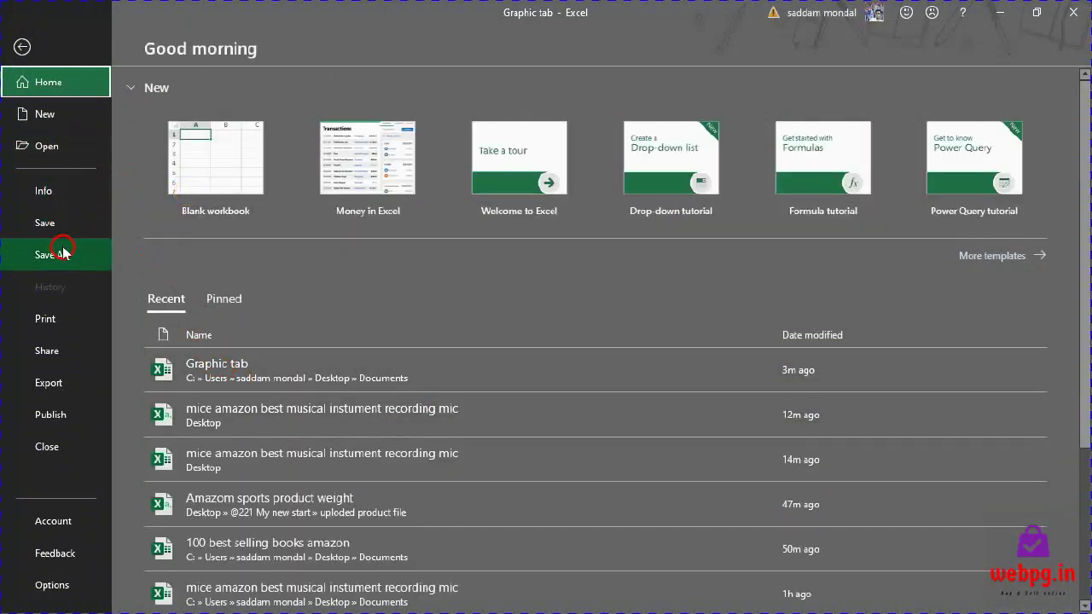
Save a copy to the Desktop in CSV (Comma delimited) format
click(62, 252)
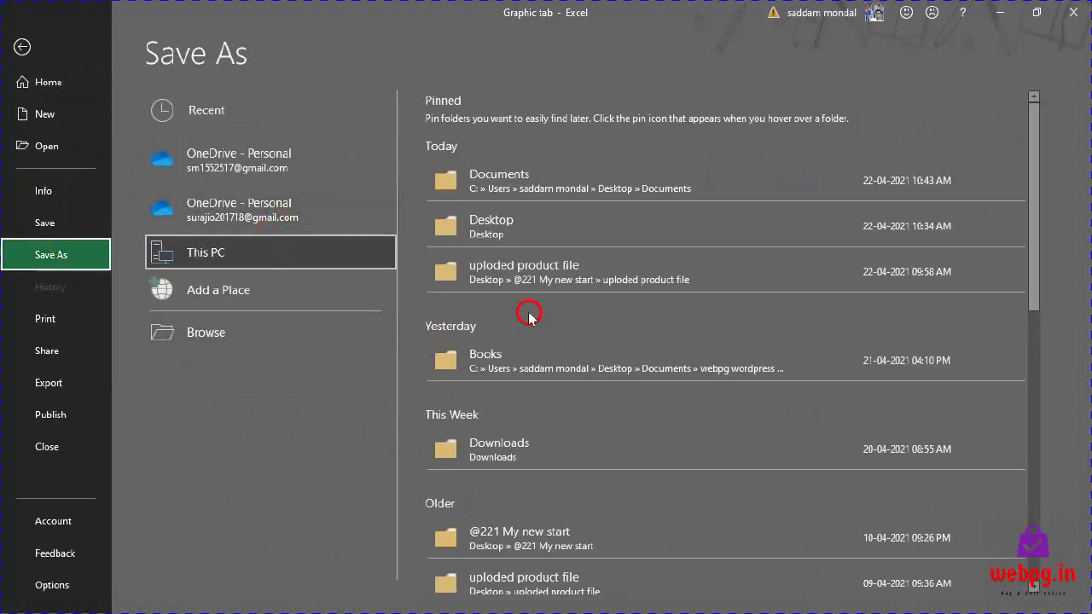
click(463, 229)
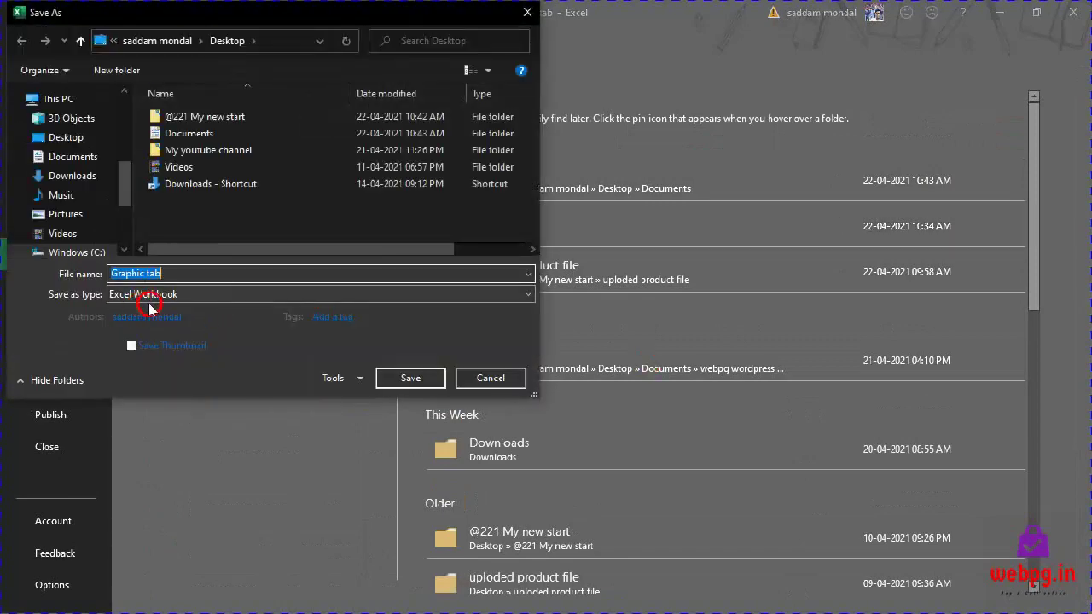
click(149, 299)
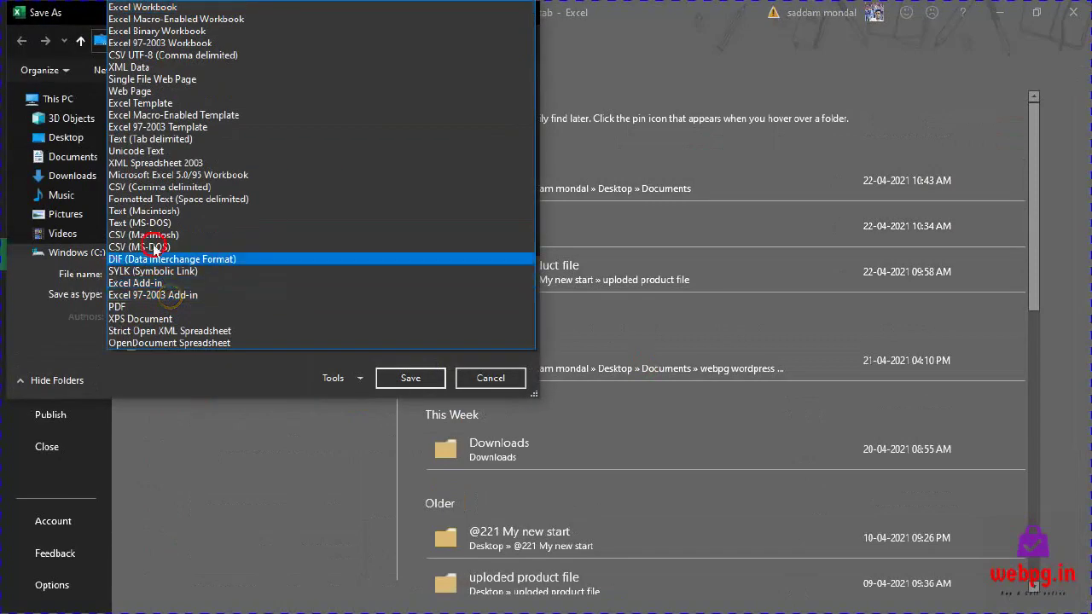
click(154, 186)
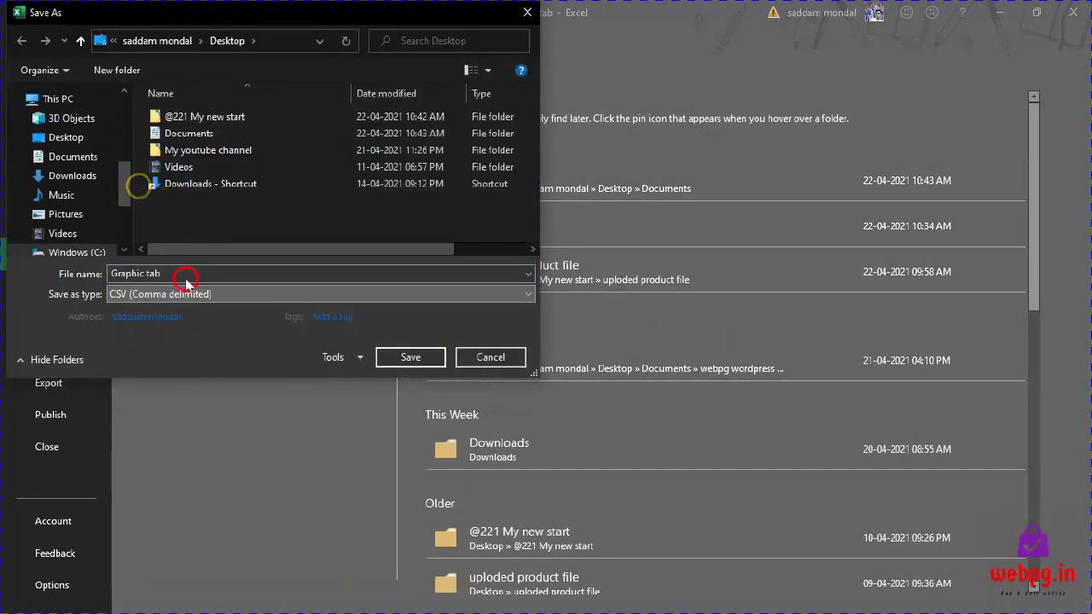
click(174, 275)
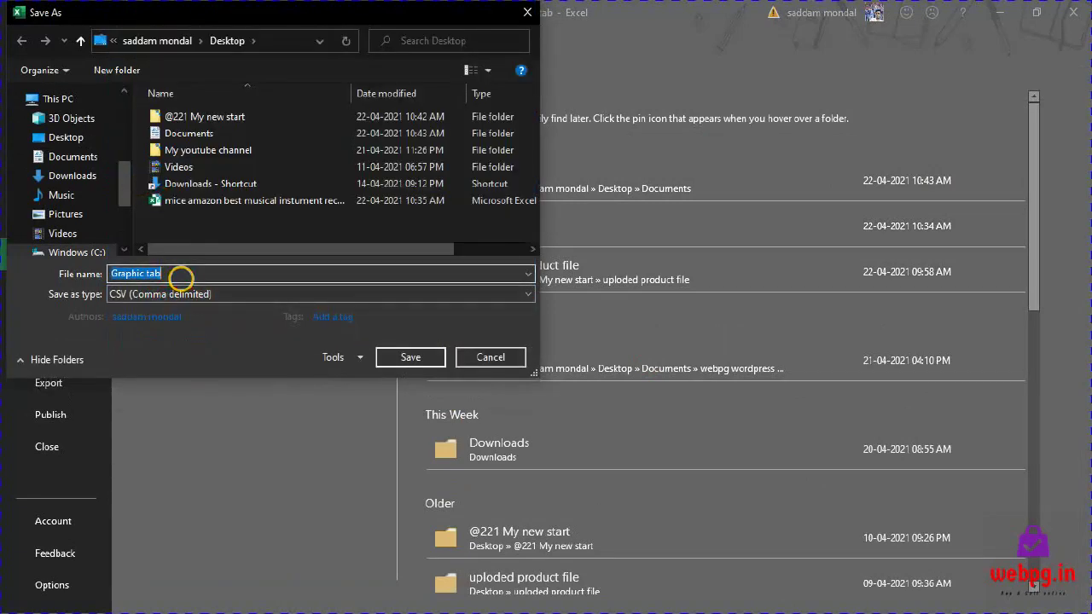
click(185, 273)
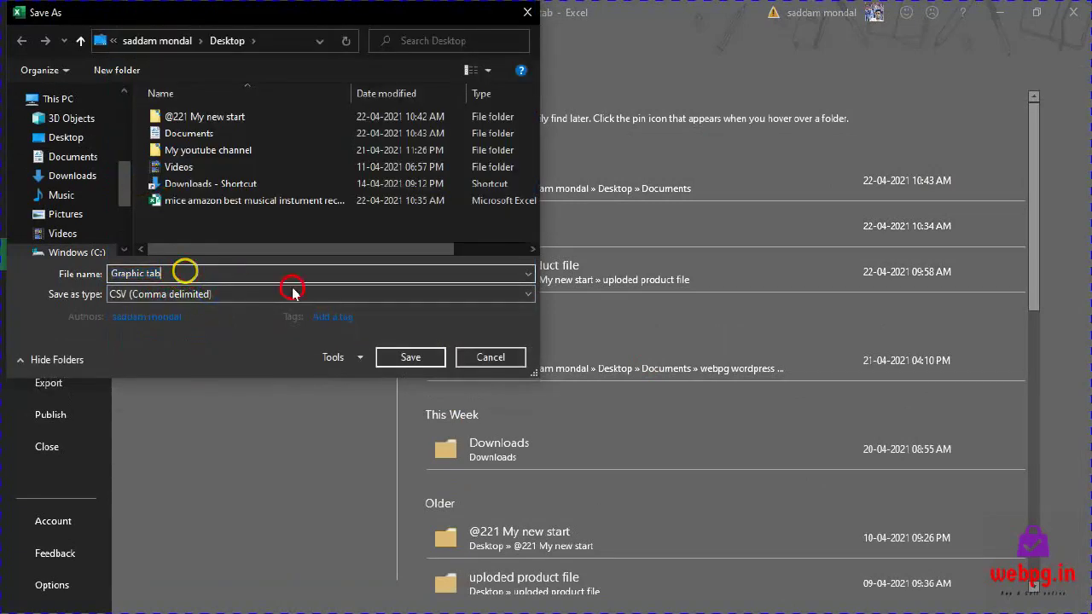
click(431, 362)
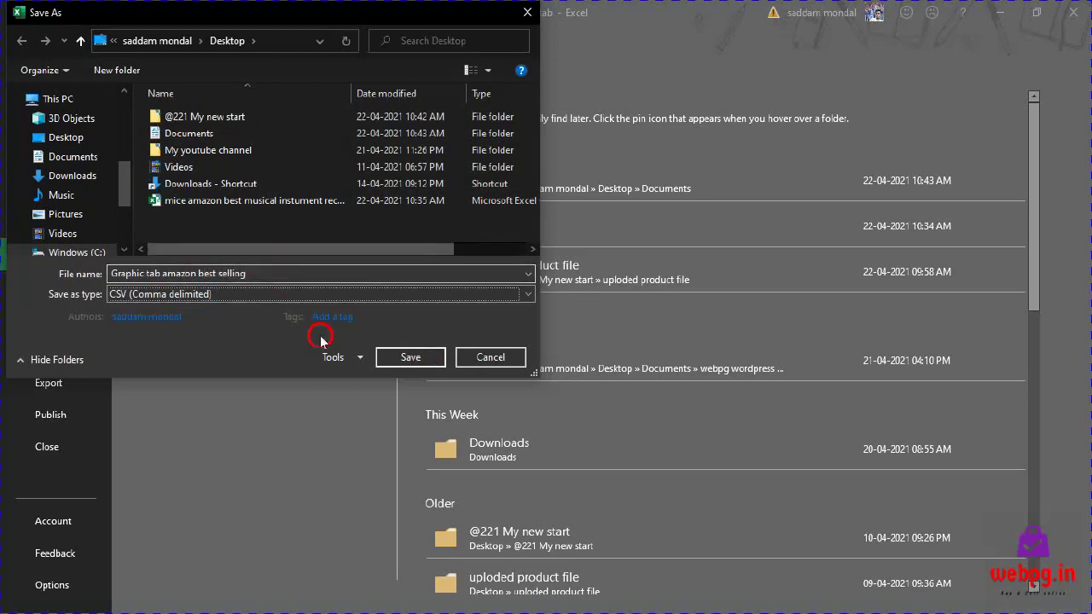
click(395, 358)
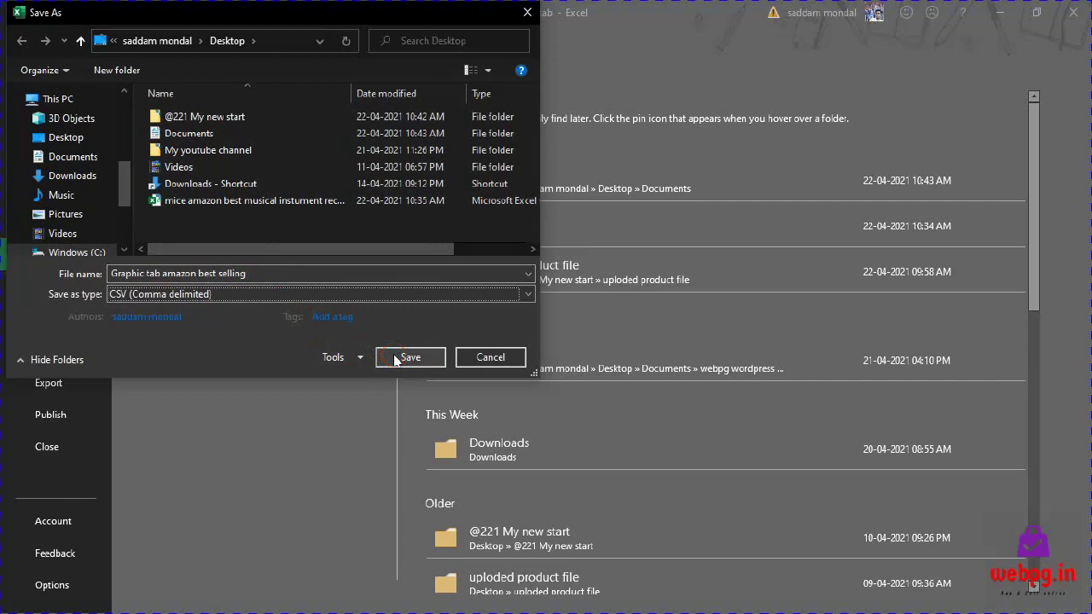
Trim the file name to 'Graphic tab', save, and confirm keeping the CSV format
click(337, 273)
click(338, 271)
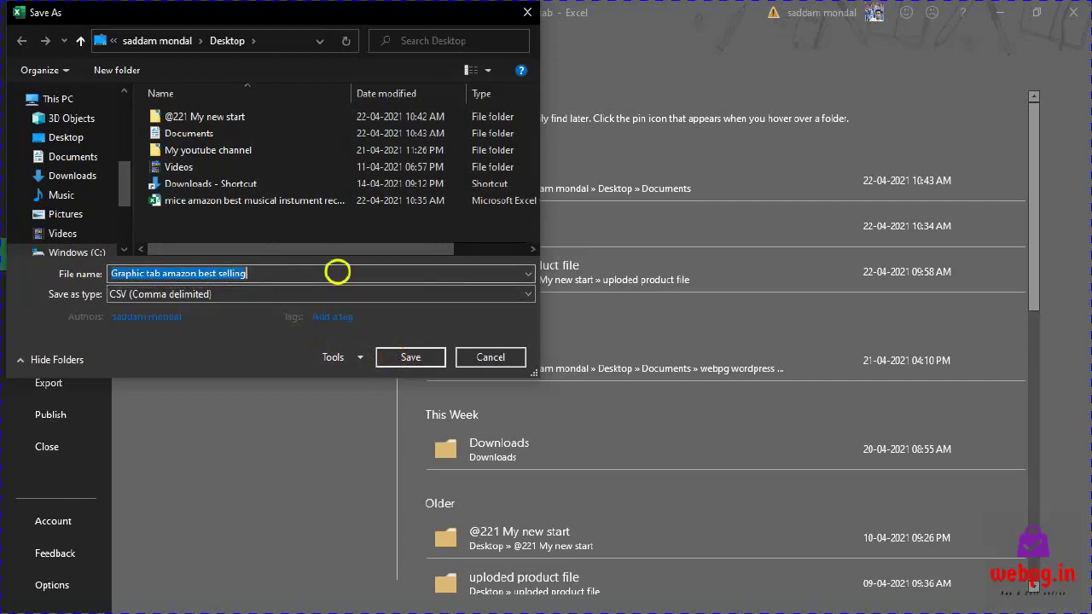
click(281, 270)
drag(279, 271, 170, 267)
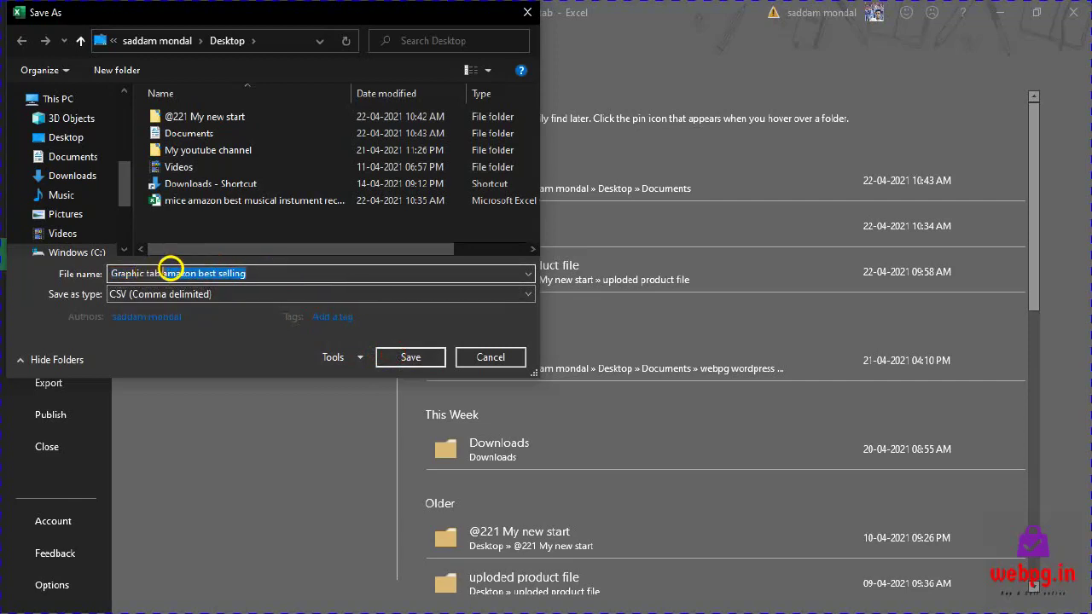
key(BackSpace)
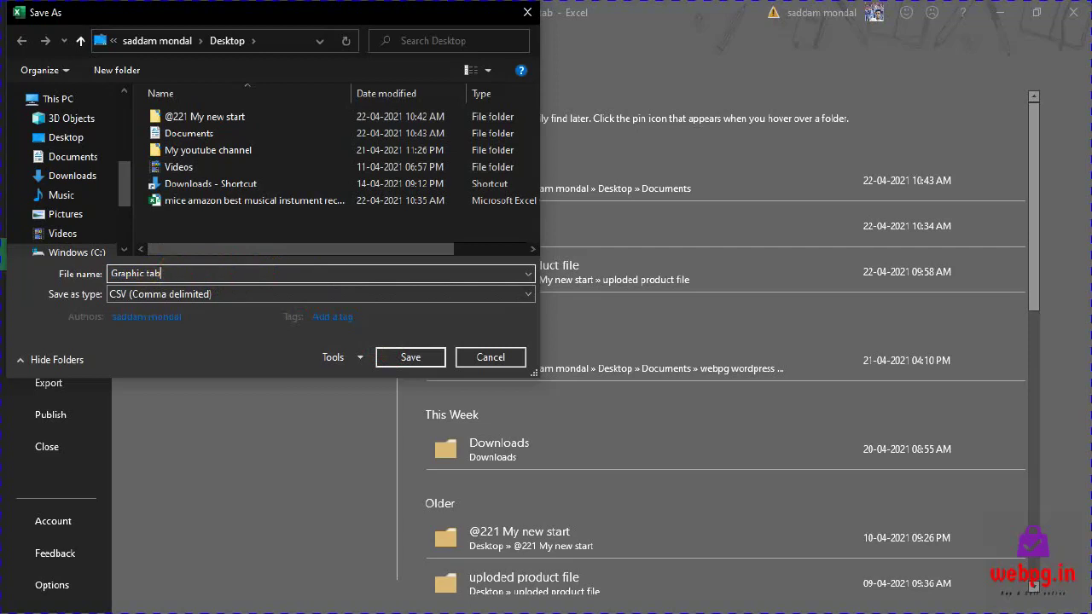
click(424, 362)
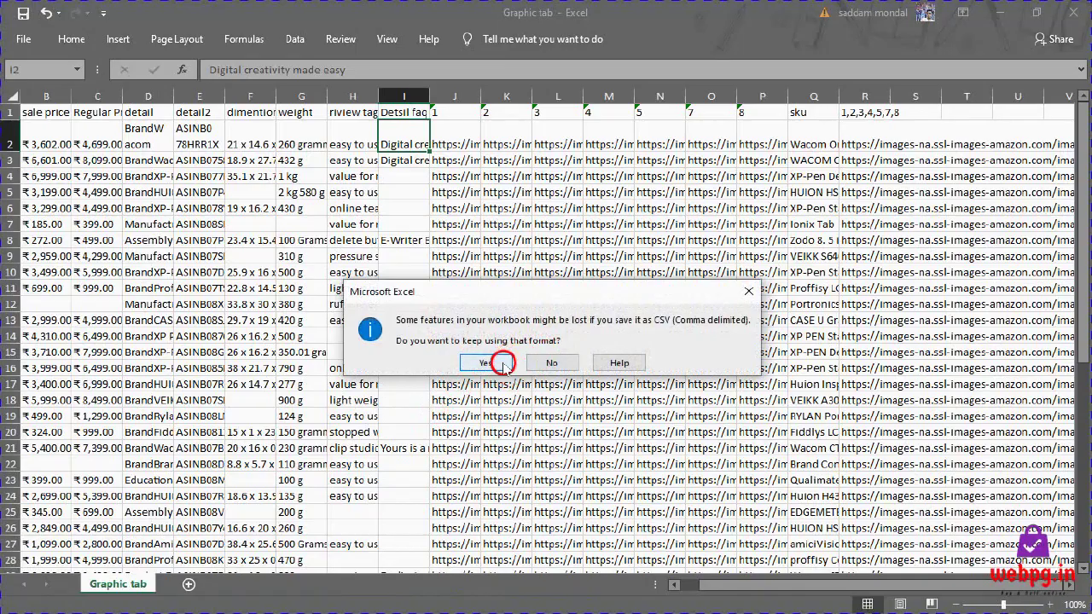
click(503, 365)
Close Excel and the Documents window, then open the Desktop 'Graphic tab' CSV in Excel
click(1072, 12)
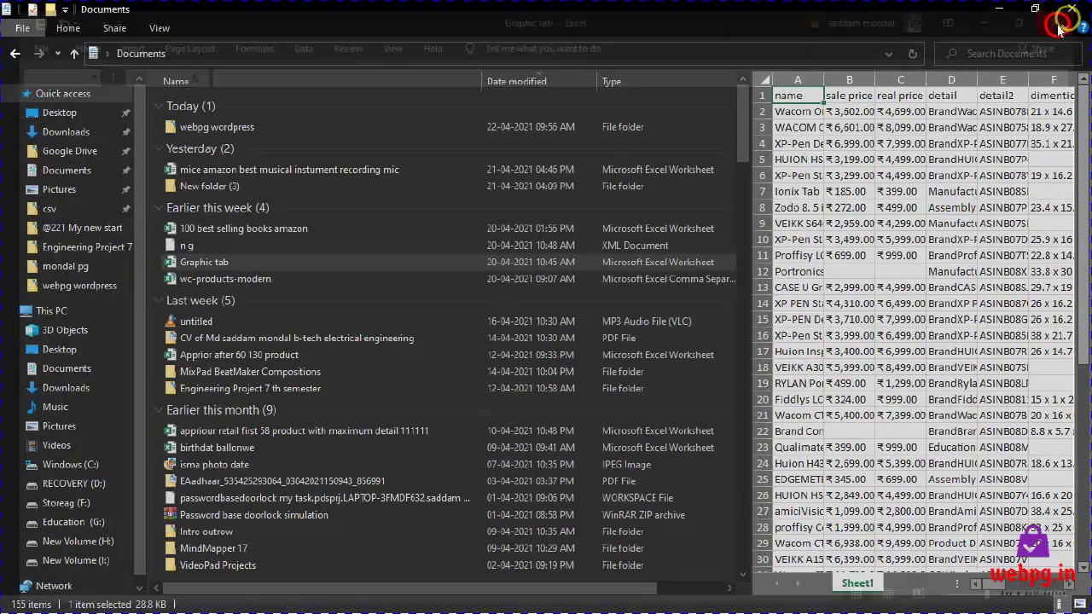
click(1072, 10)
click(51, 533)
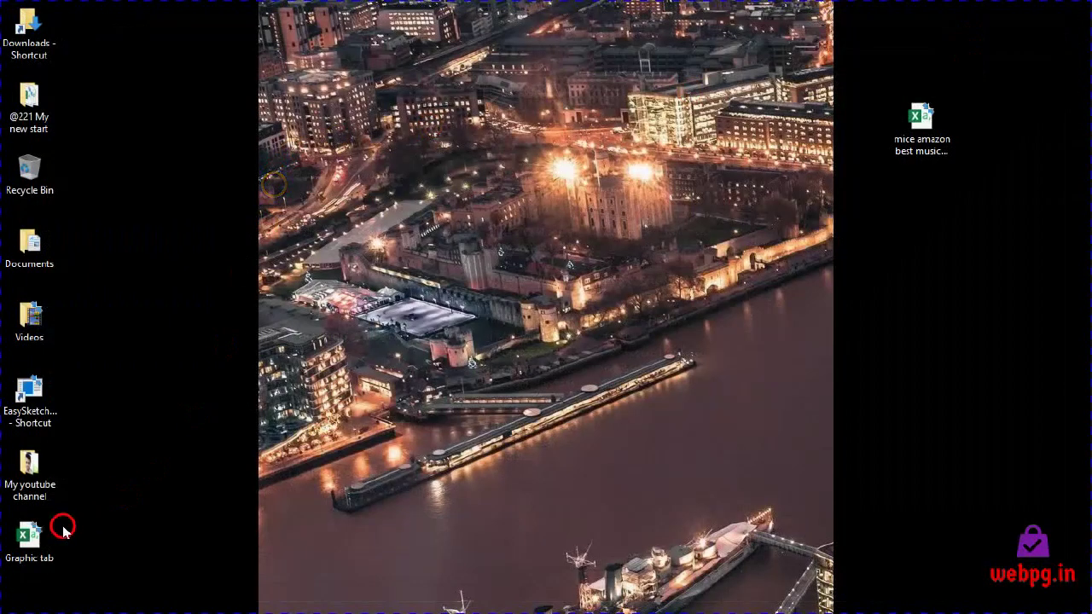
drag(49, 544, 211, 237)
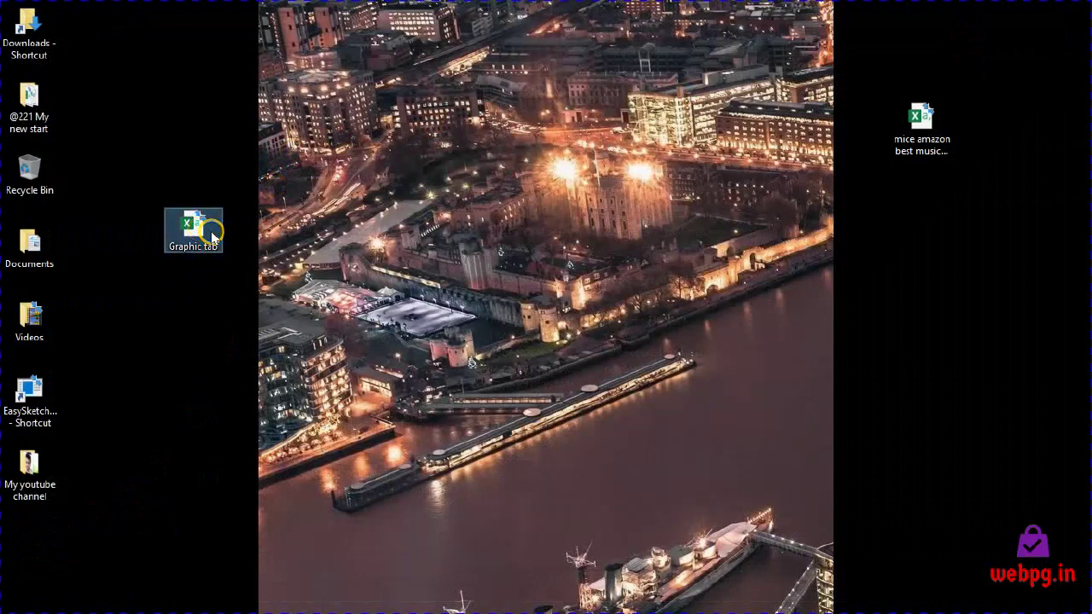
double_click(212, 237)
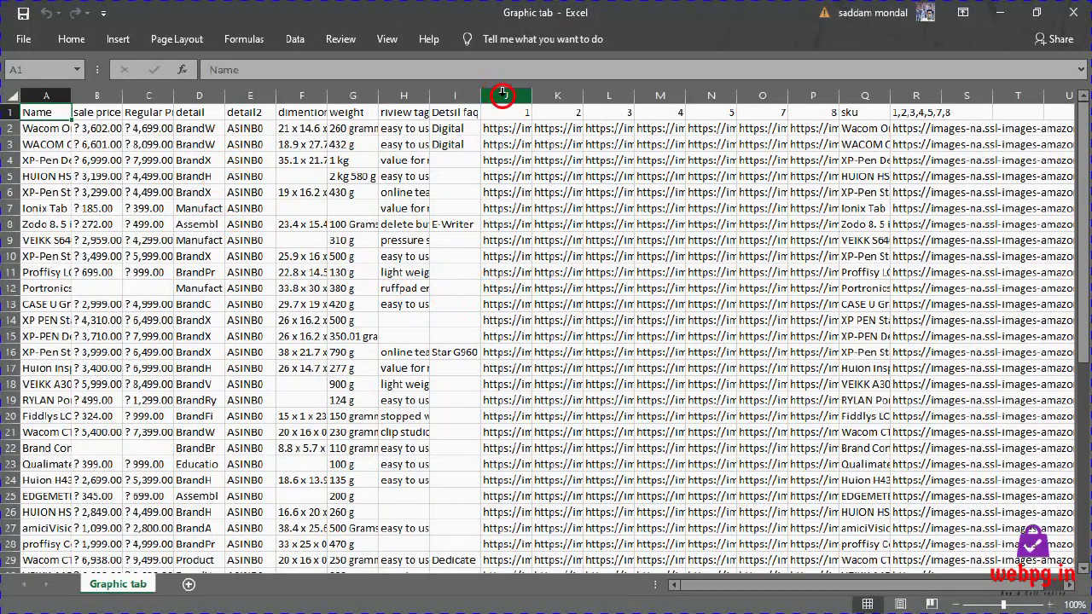
drag(503, 93, 830, 91)
right_click(760, 248)
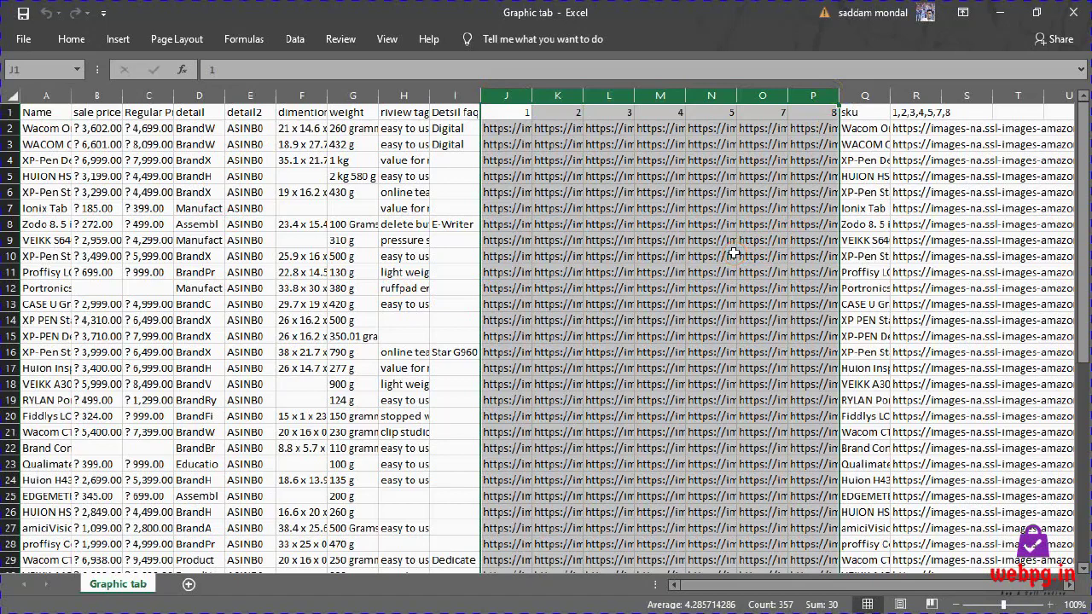
click(733, 229)
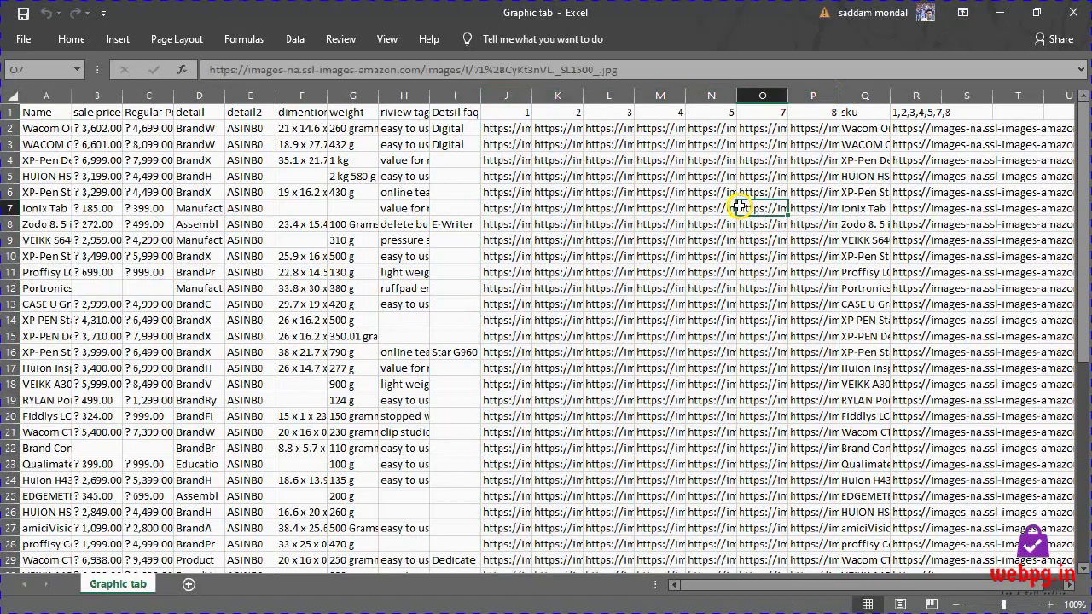
click(1073, 12)
click(194, 230)
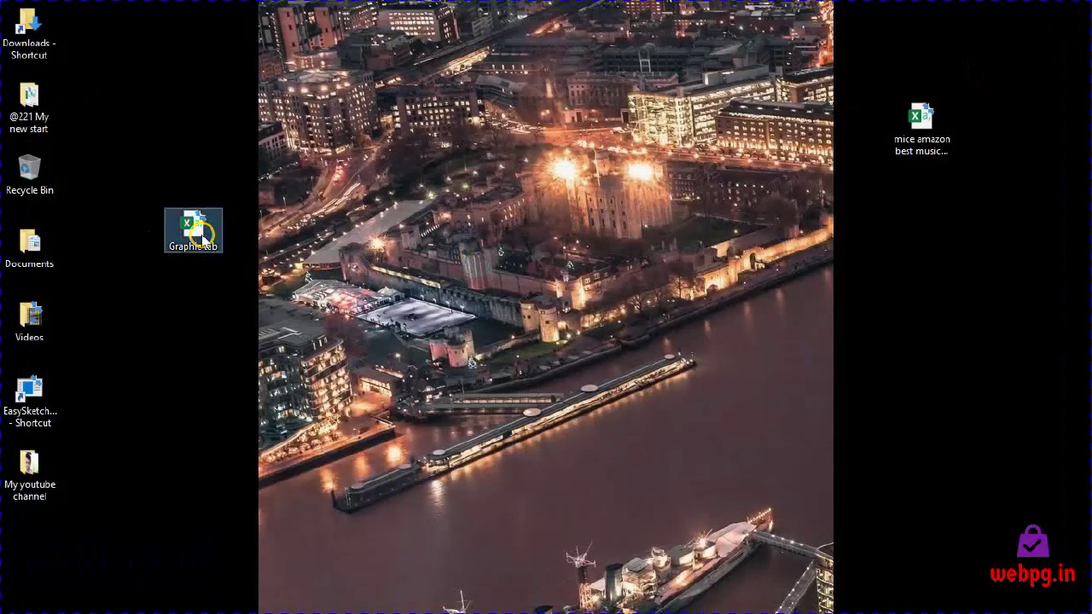
double_click(203, 243)
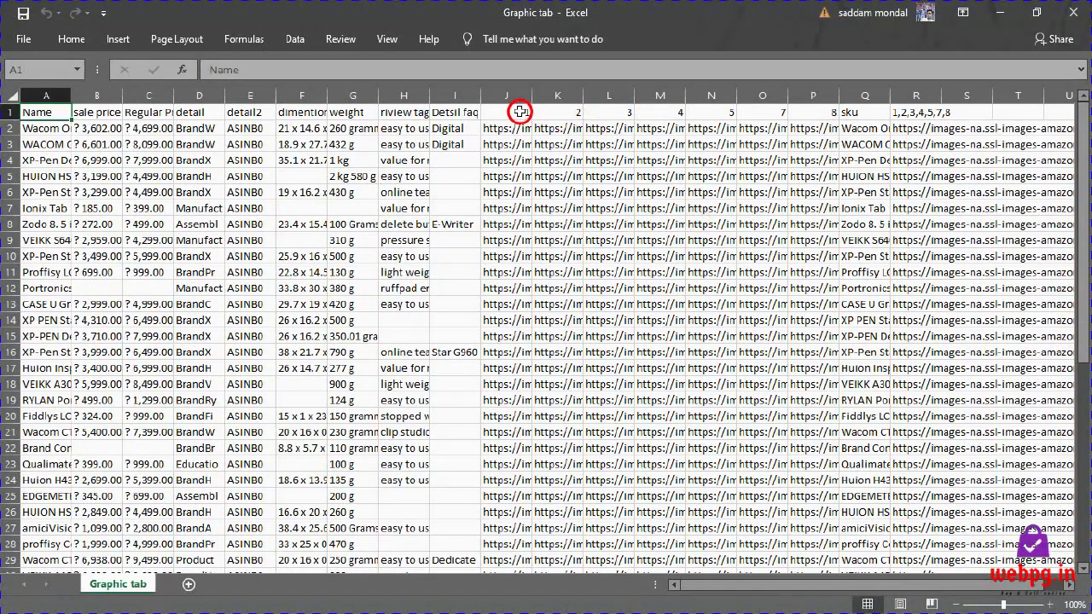
click(505, 95)
drag(505, 95, 780, 95)
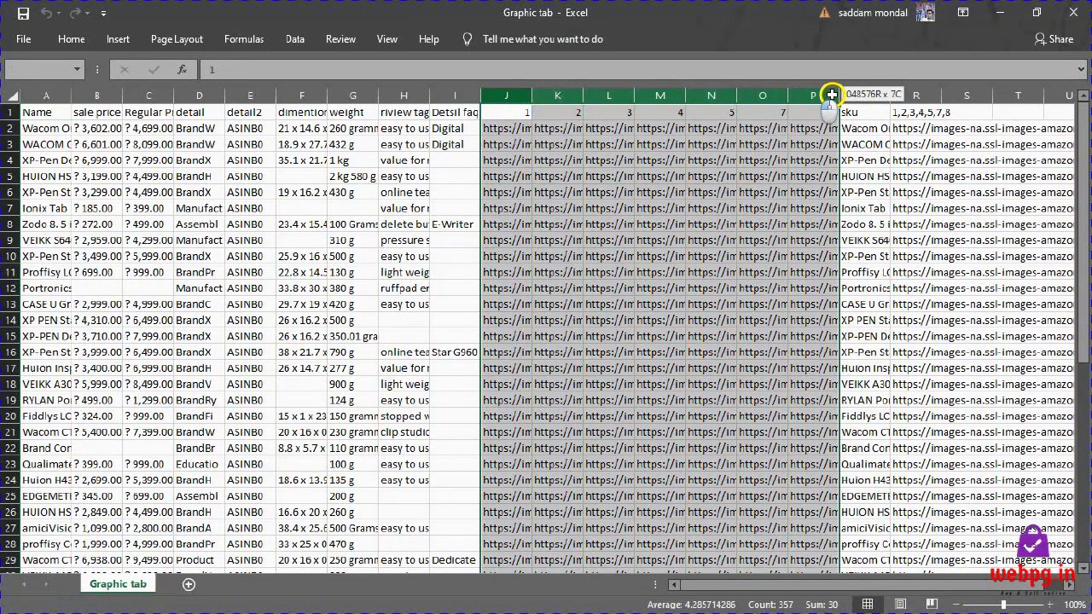
Delete columns J–P and retitle the joined-links heading in K1 as 'Image'
right_click(780, 96)
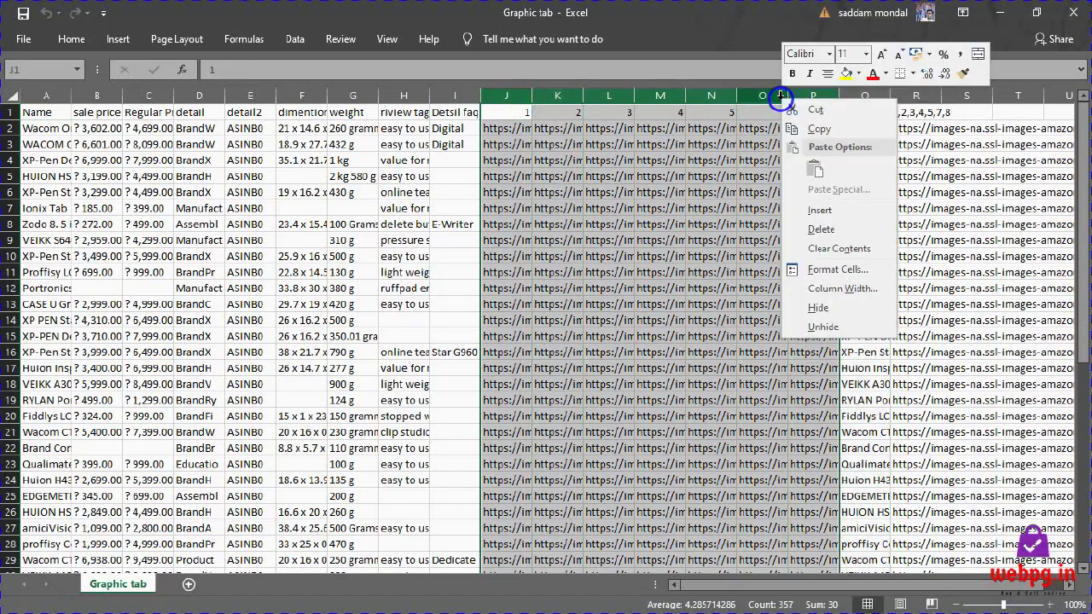
click(848, 227)
click(512, 108)
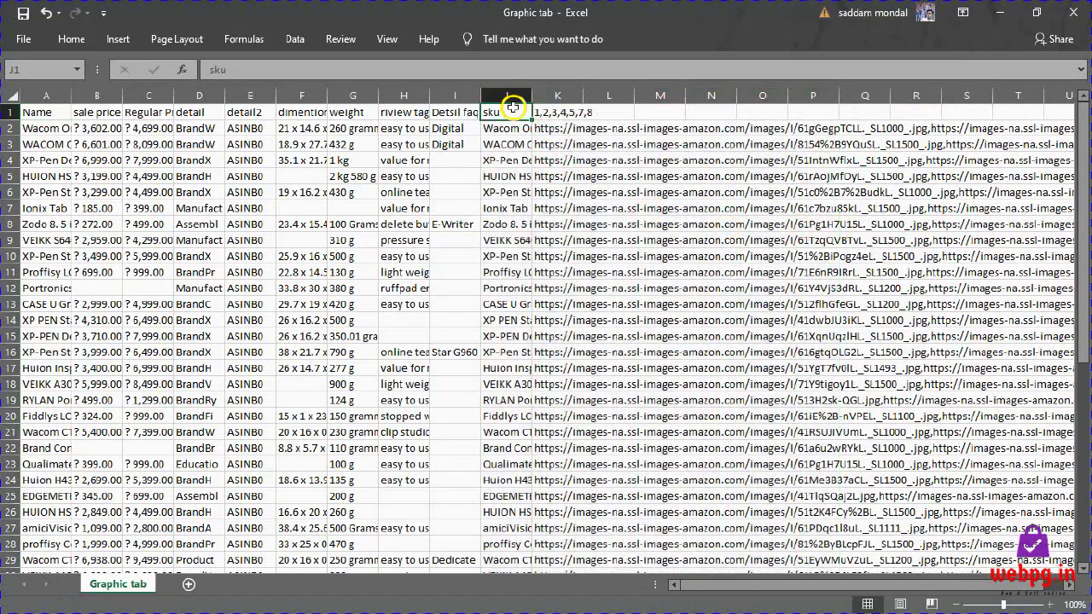
click(600, 105)
double_click(566, 108)
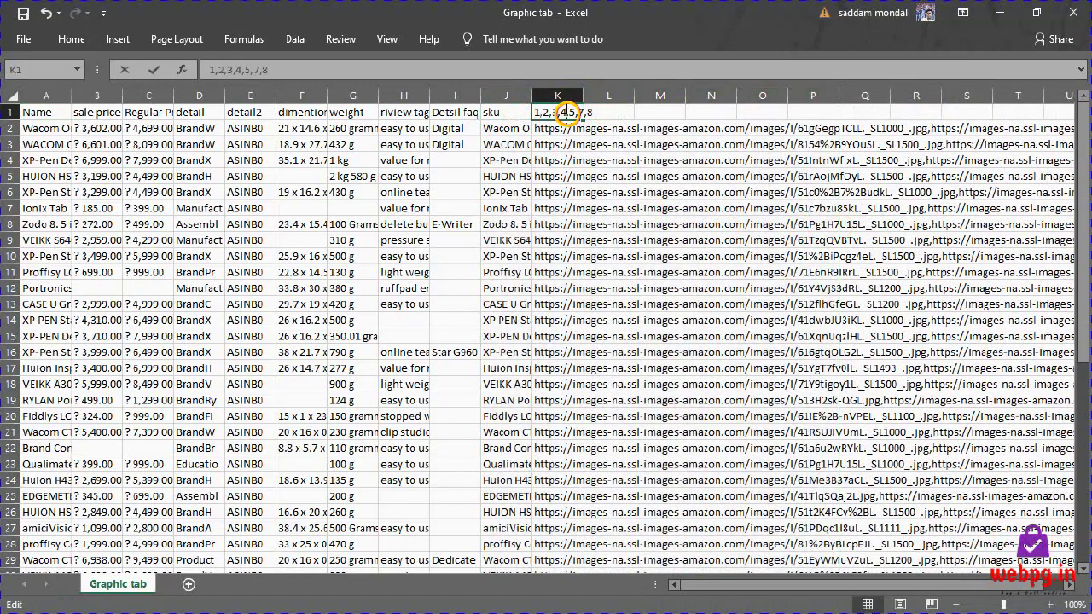
click(539, 111)
drag(537, 112, 618, 115)
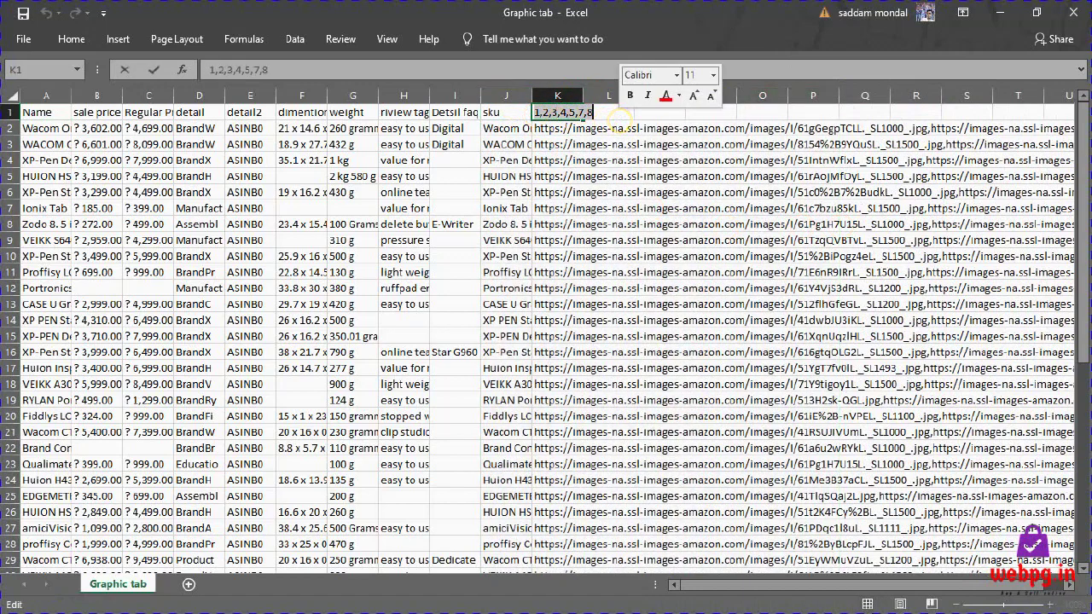
text(Image)
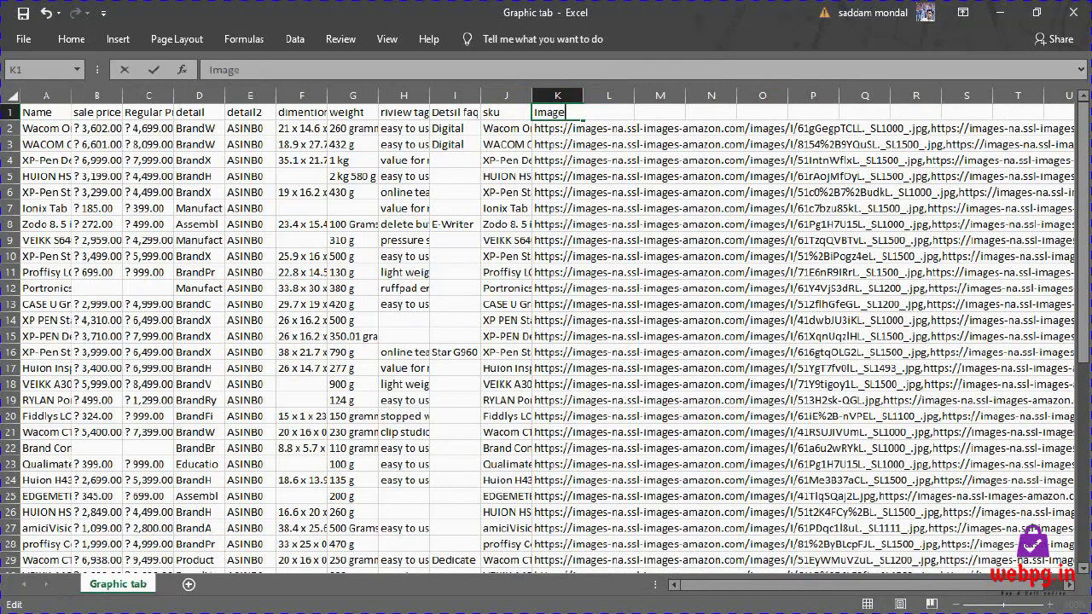
key(Tab)
click(418, 112)
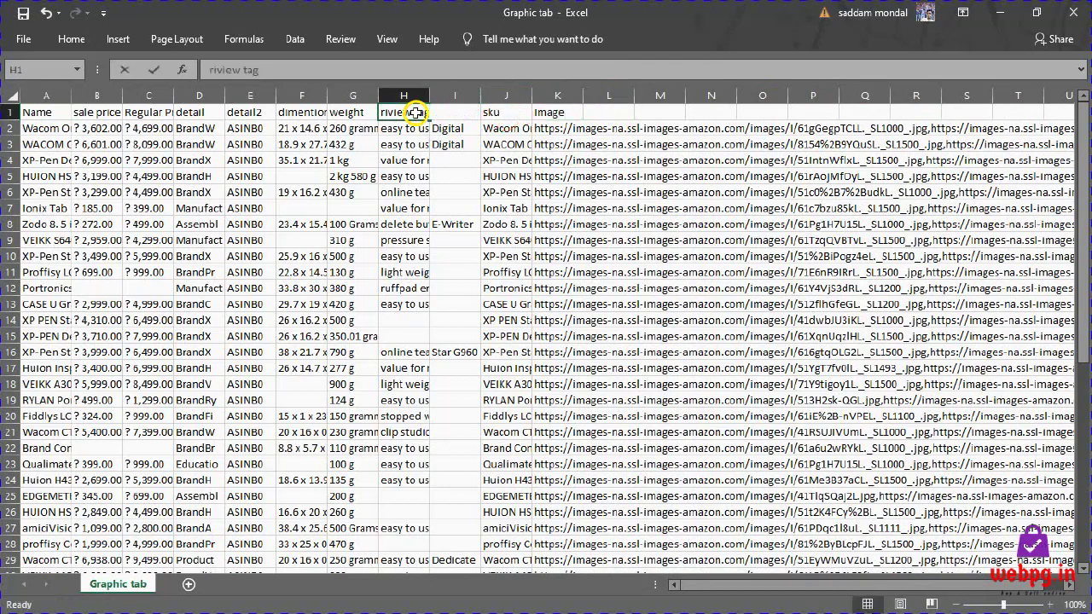
click(615, 114)
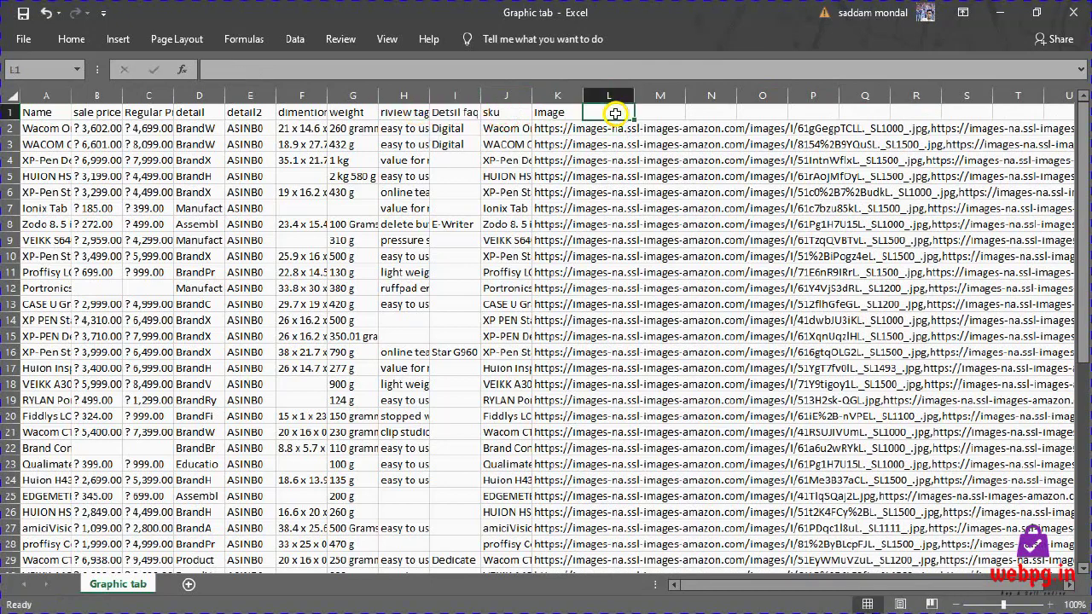
click(240, 107)
double_click(252, 132)
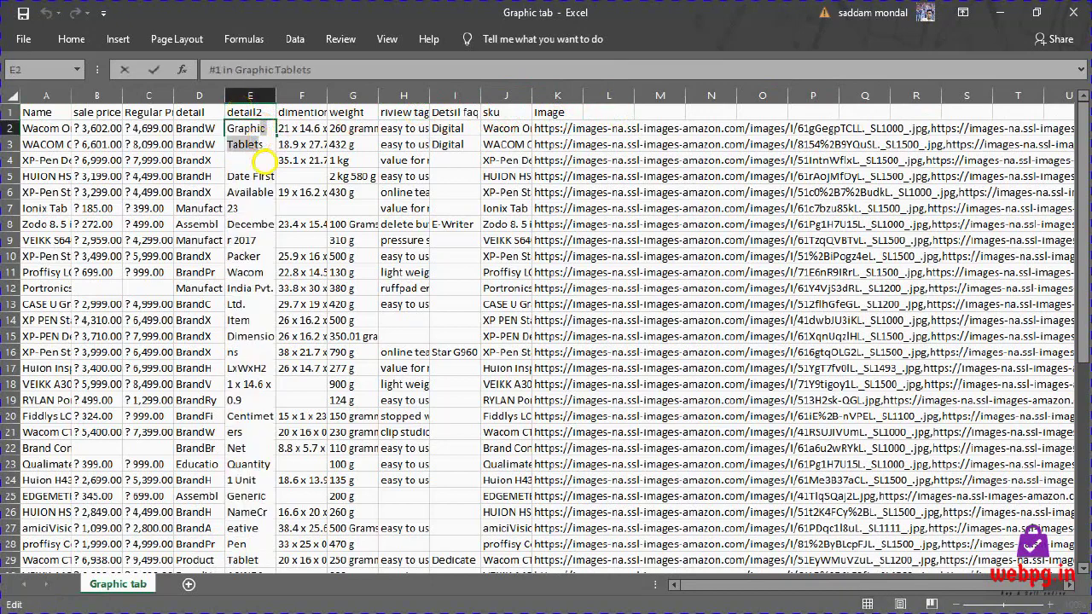
drag(264, 160, 271, 589)
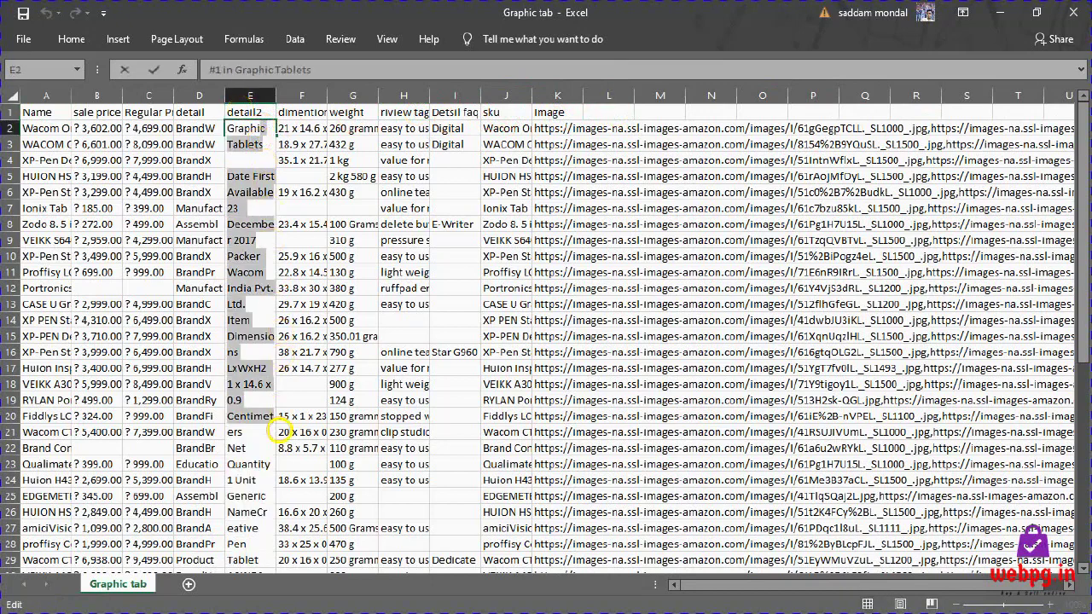
click(635, 113)
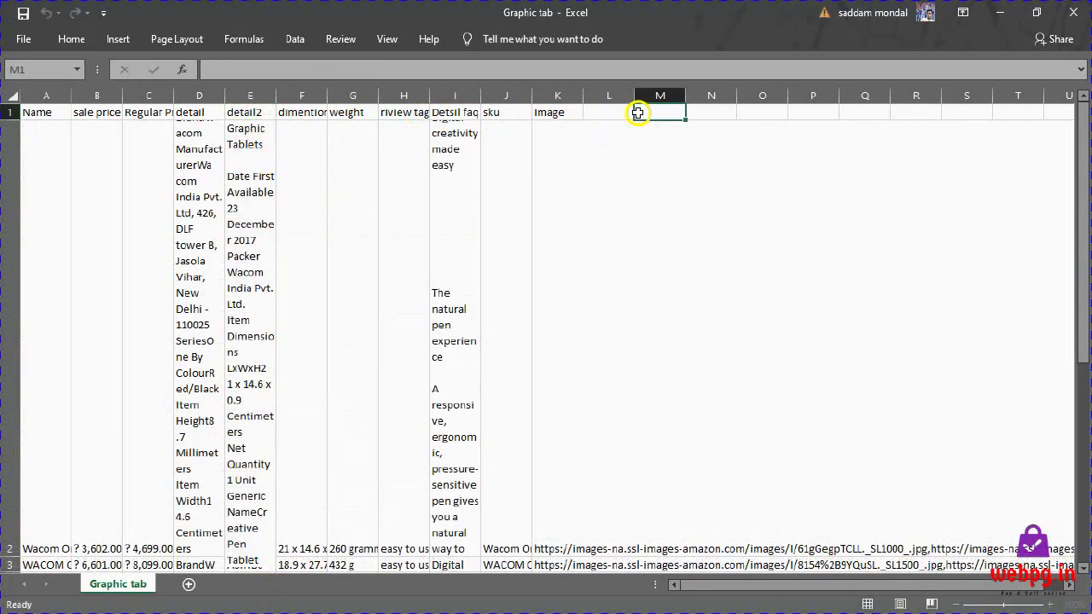
double_click(278, 102)
scroll(311, 329, down, 3)
scroll(324, 321, up, 3)
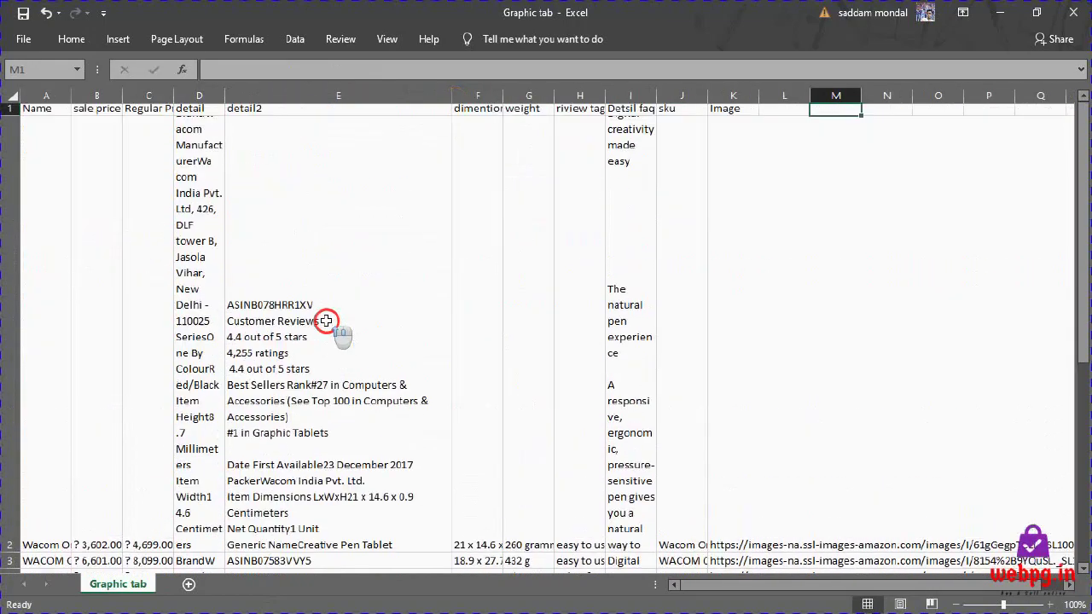
click(397, 219)
double_click(241, 309)
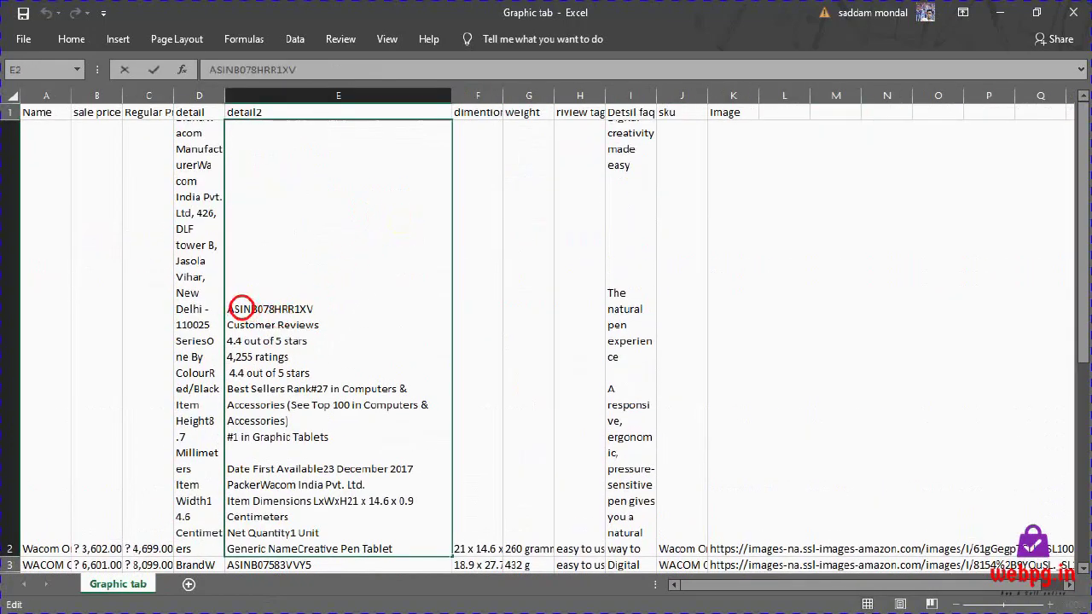
drag(242, 308, 414, 512)
click(378, 373)
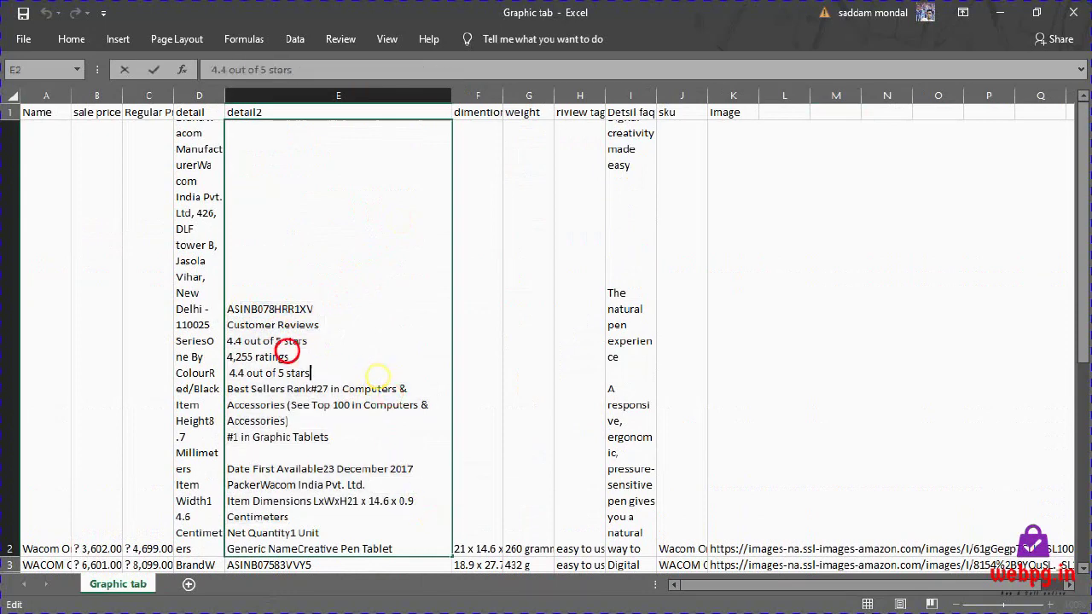
click(205, 256)
click(216, 95)
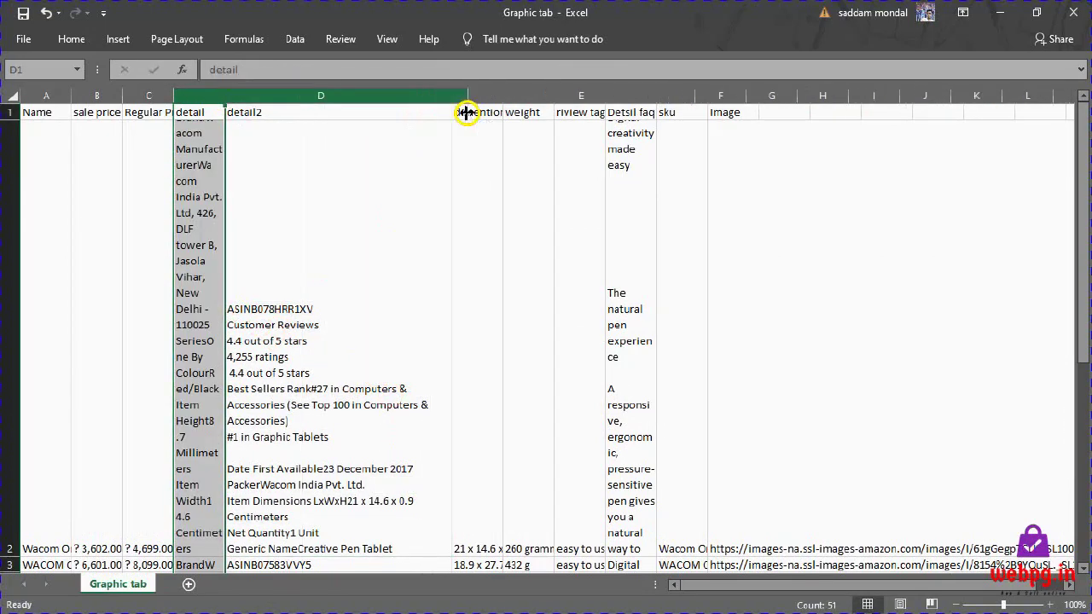
drag(223, 96, 468, 95)
click(208, 197)
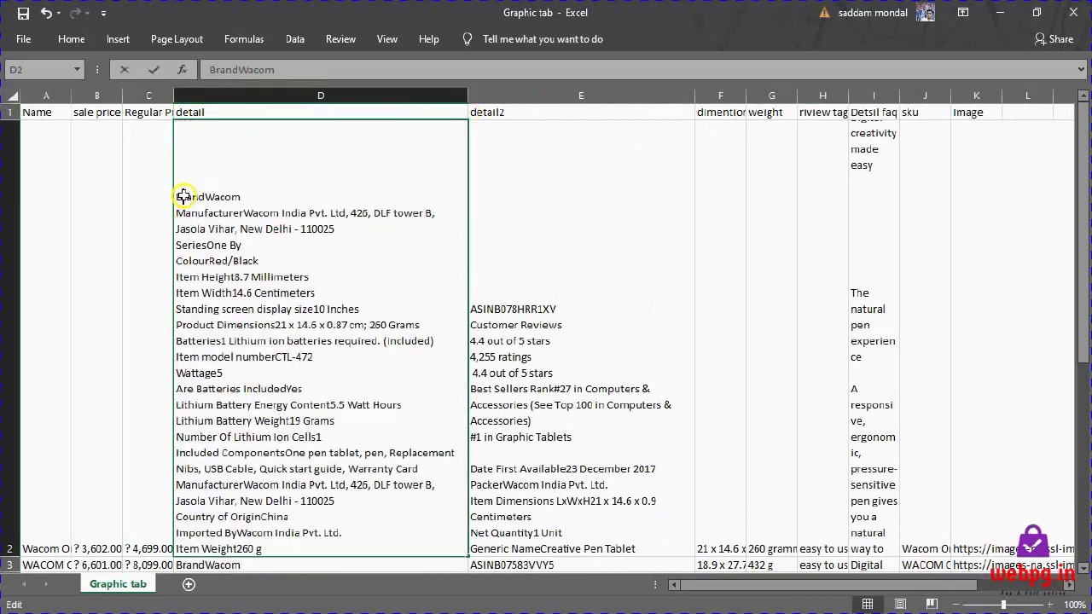
click(188, 198)
drag(189, 207, 422, 548)
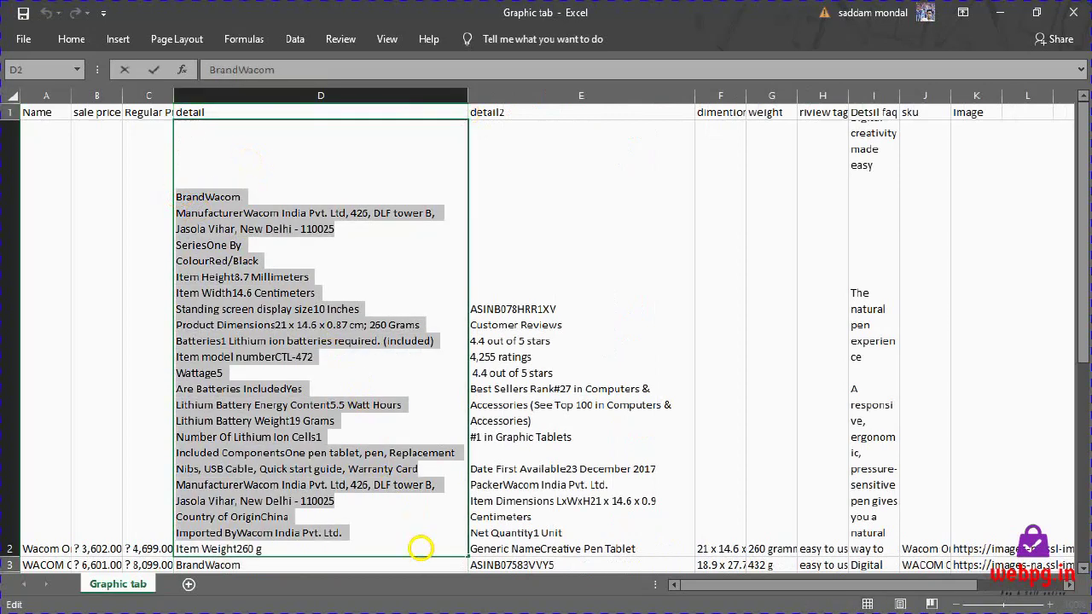
click(320, 393)
click(143, 204)
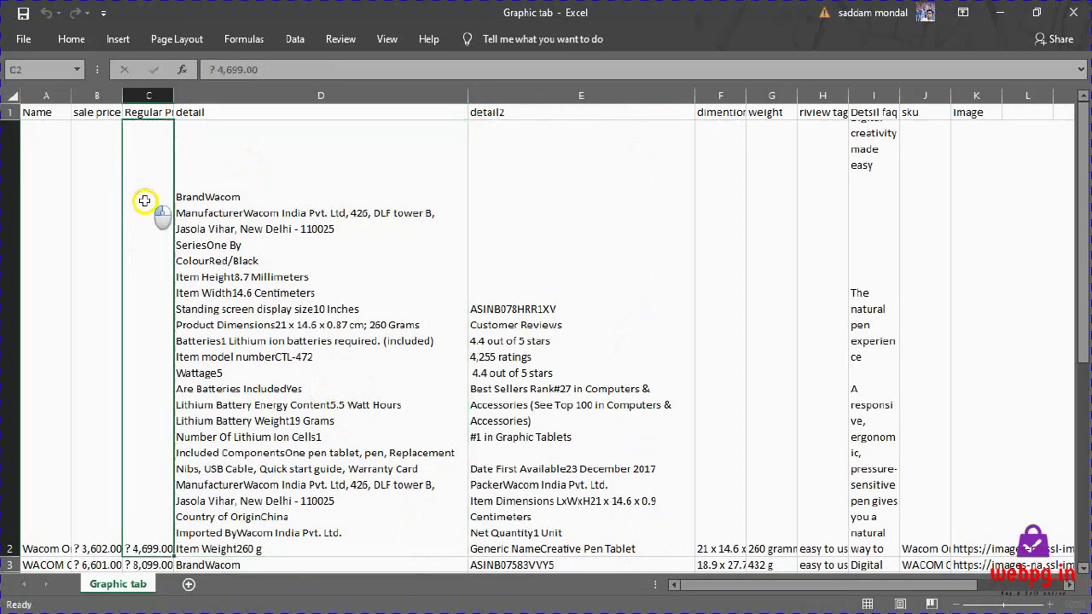
scroll(364, 280, down, 1)
scroll(364, 280, up, 1)
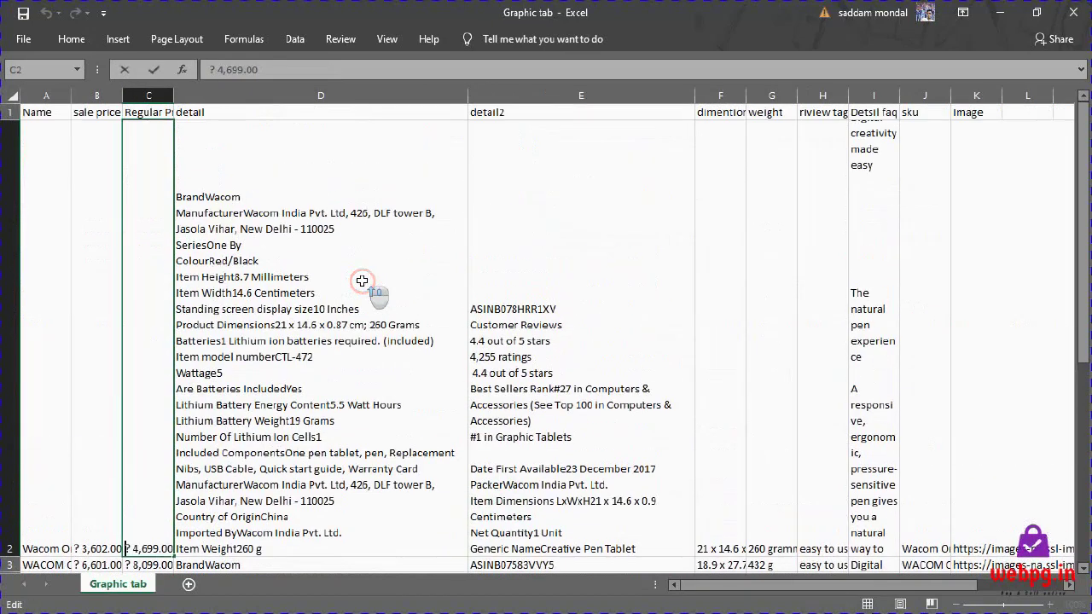
click(635, 172)
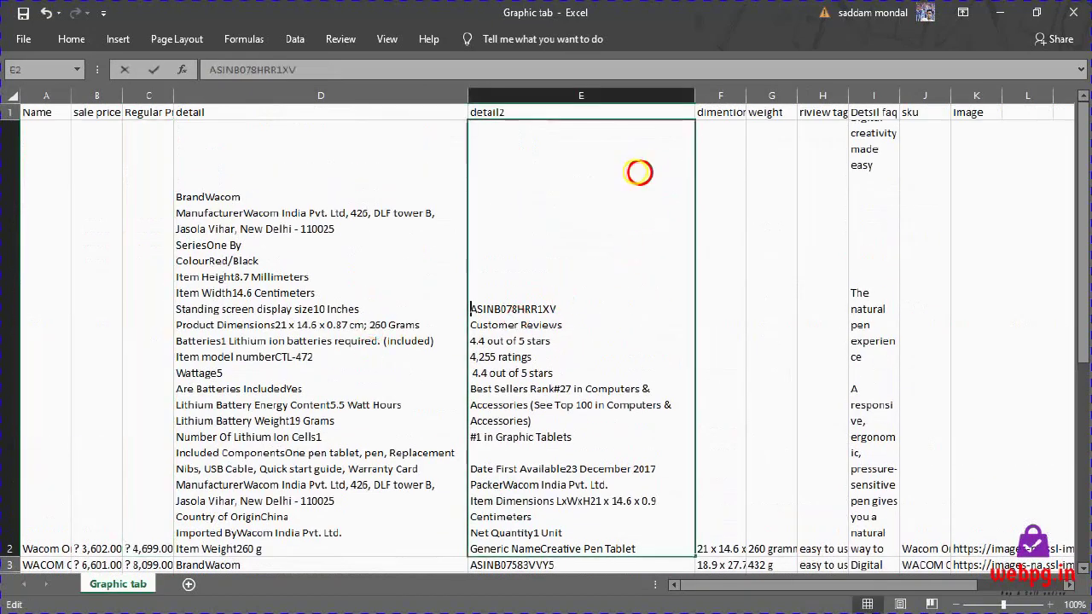
click(731, 140)
click(790, 131)
click(870, 135)
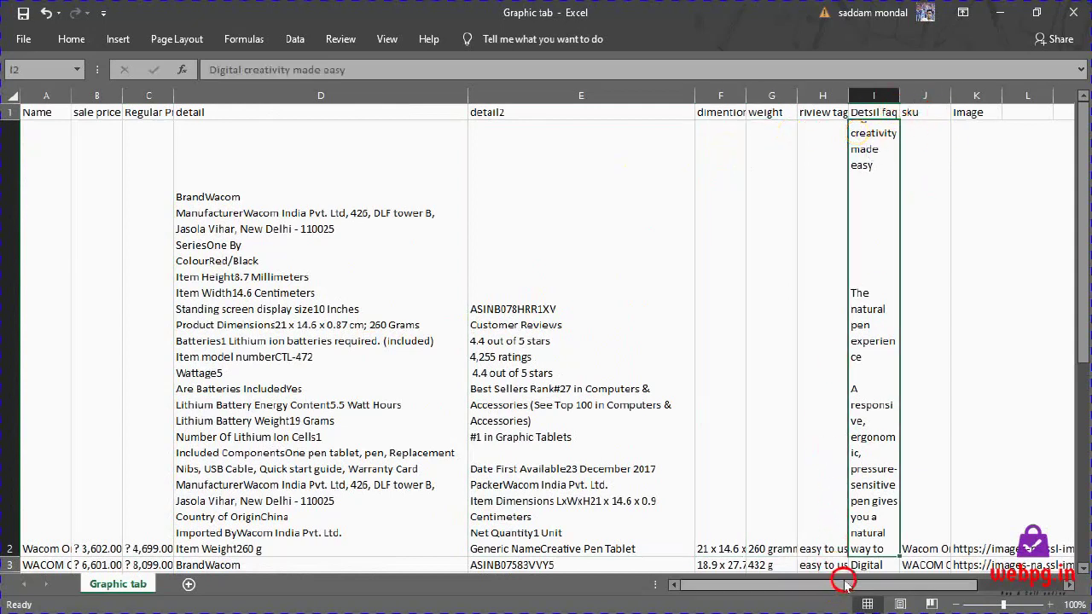
drag(845, 582, 688, 576)
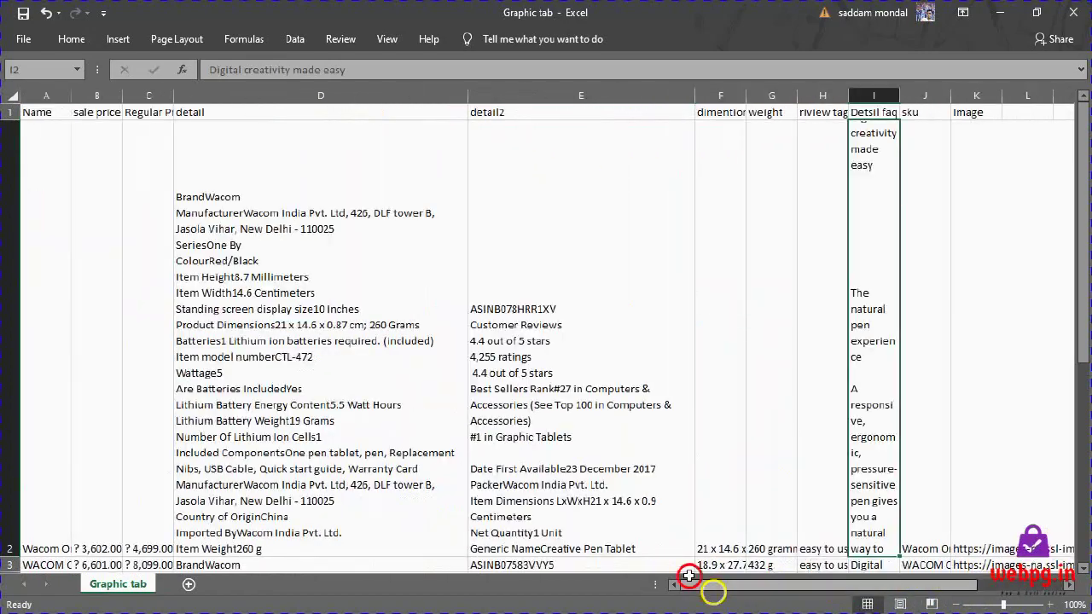
scroll(328, 316, down, 3)
scroll(327, 317, up, 3)
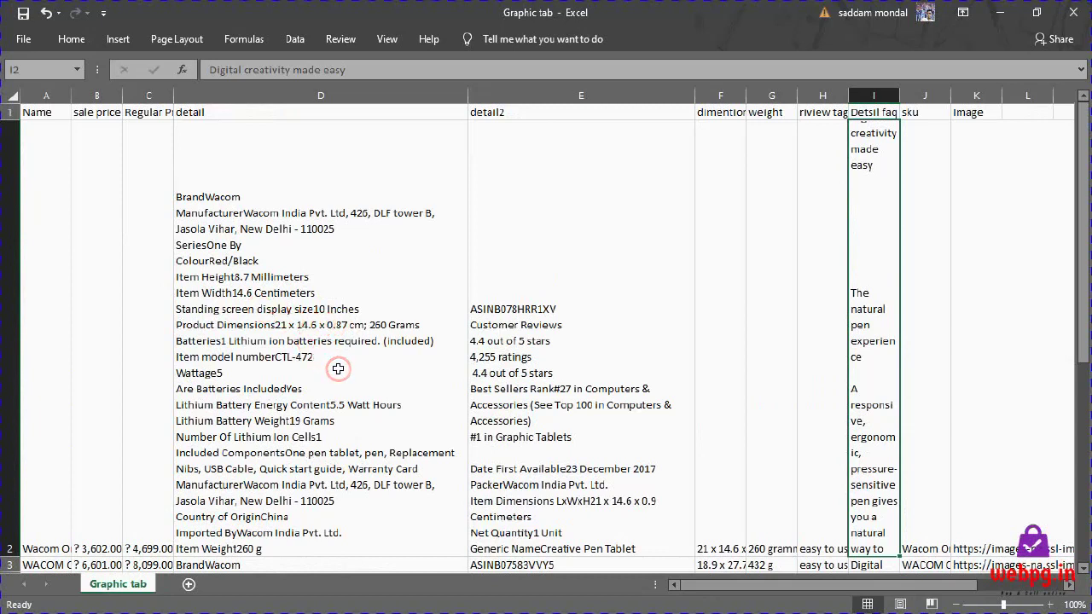
scroll(290, 361, down, 3)
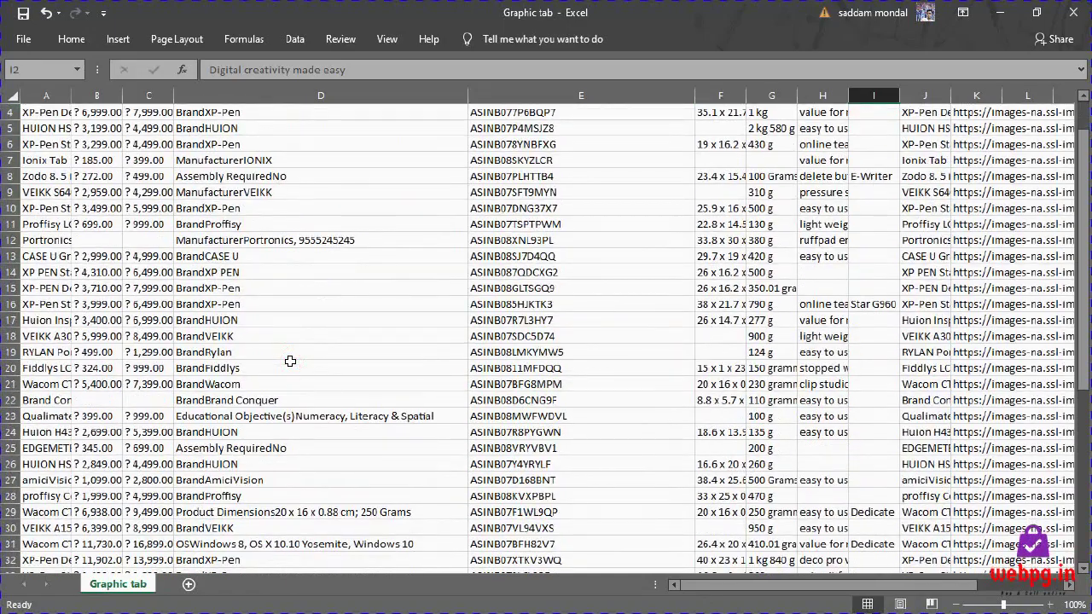
scroll(312, 376, up, 3)
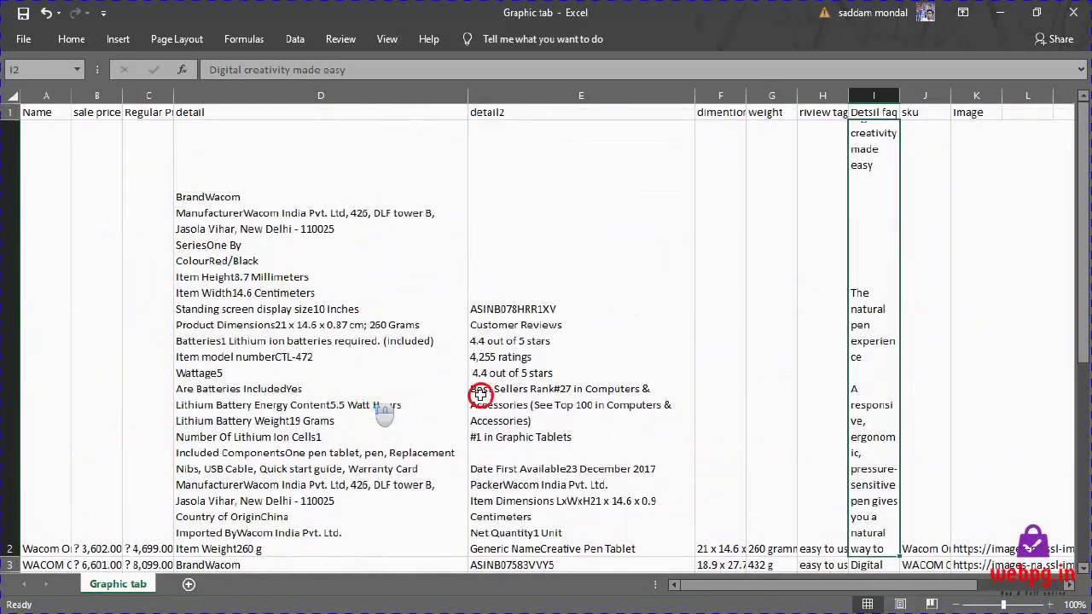
scroll(495, 391, down, 3)
scroll(500, 390, up, 3)
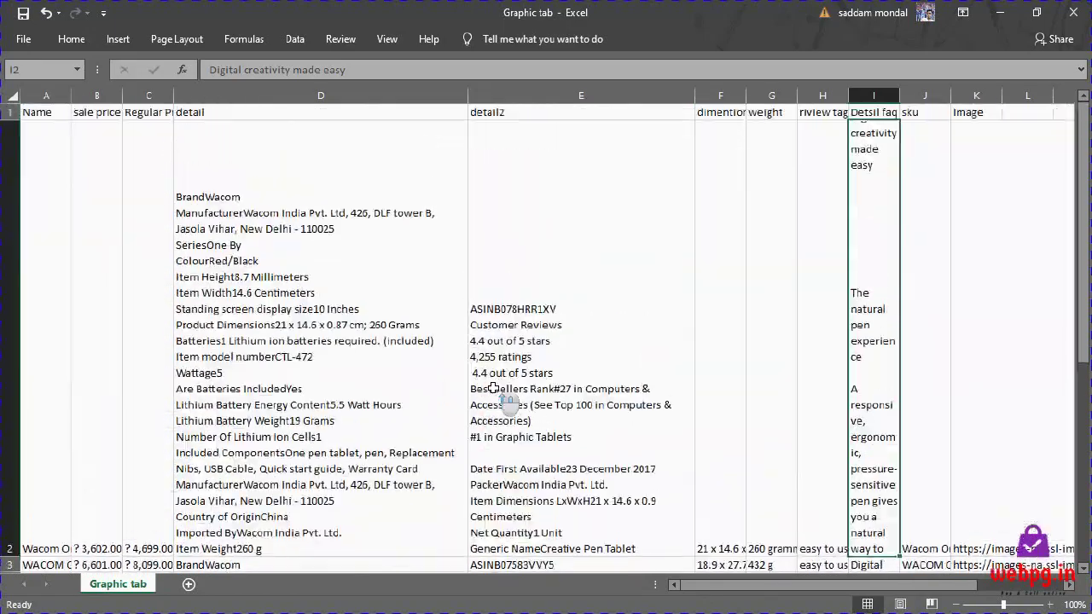
scroll(410, 436, down, 2)
scroll(409, 436, down, 2)
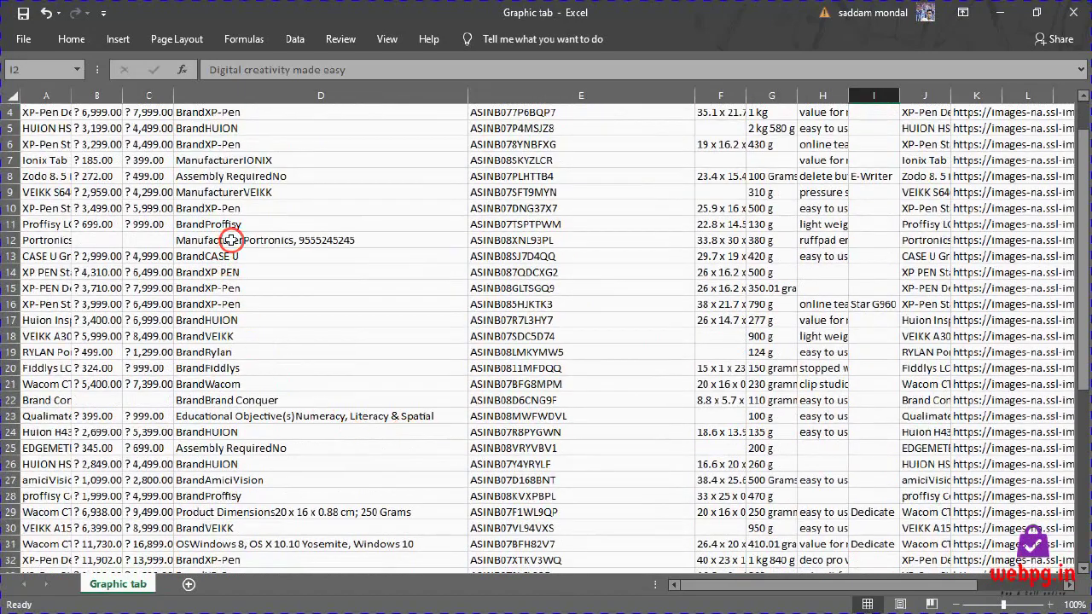
scroll(239, 222, up, 1)
scroll(214, 407, down, 1)
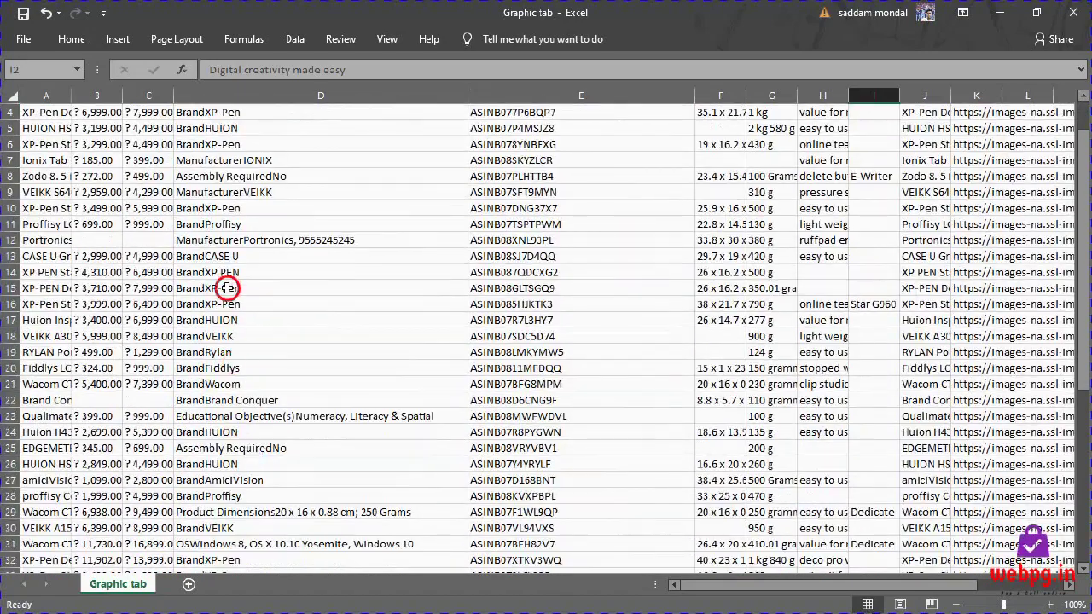
double_click(261, 138)
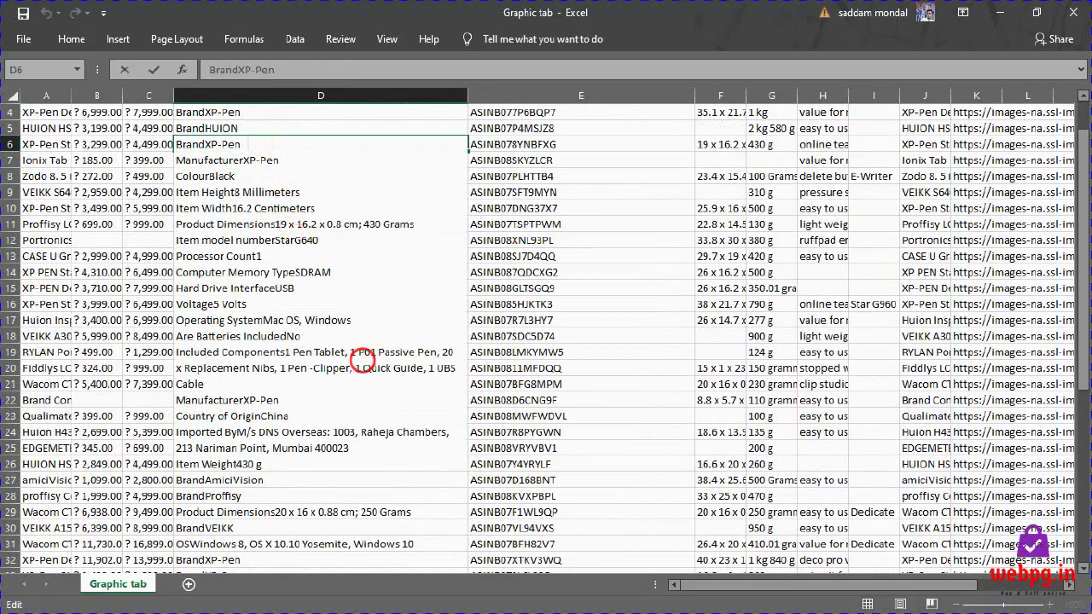
click(580, 303)
scroll(585, 319, up, 1)
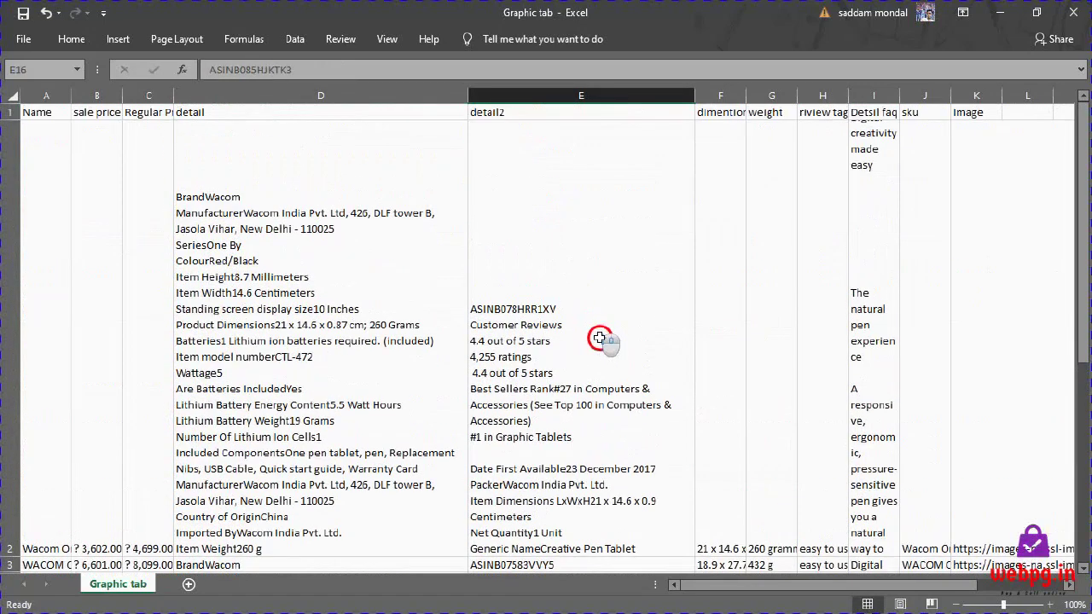
drag(797, 585, 832, 585)
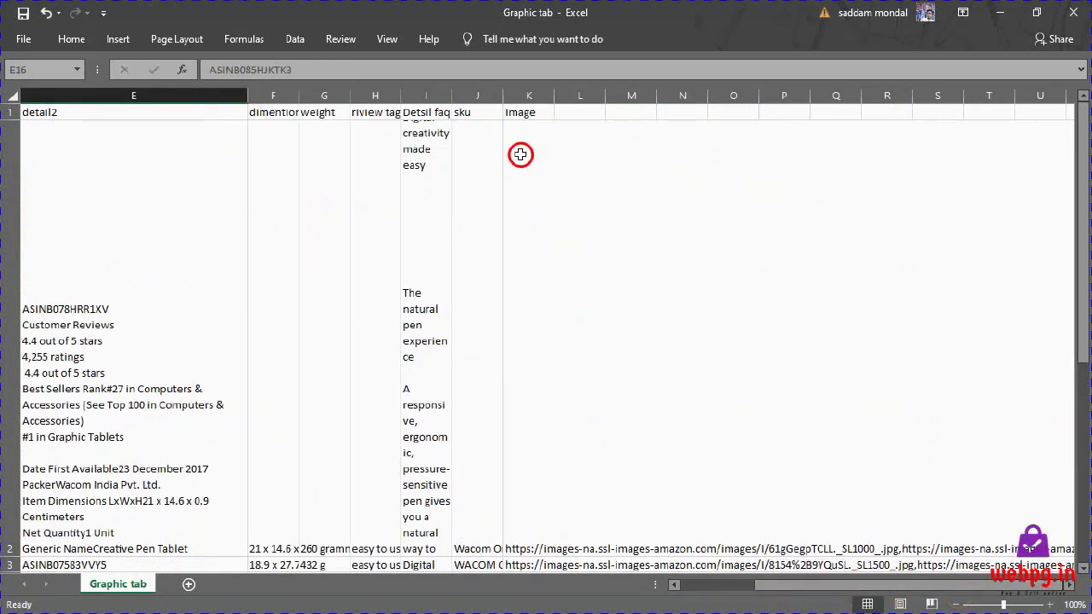
drag(832, 597, 707, 592)
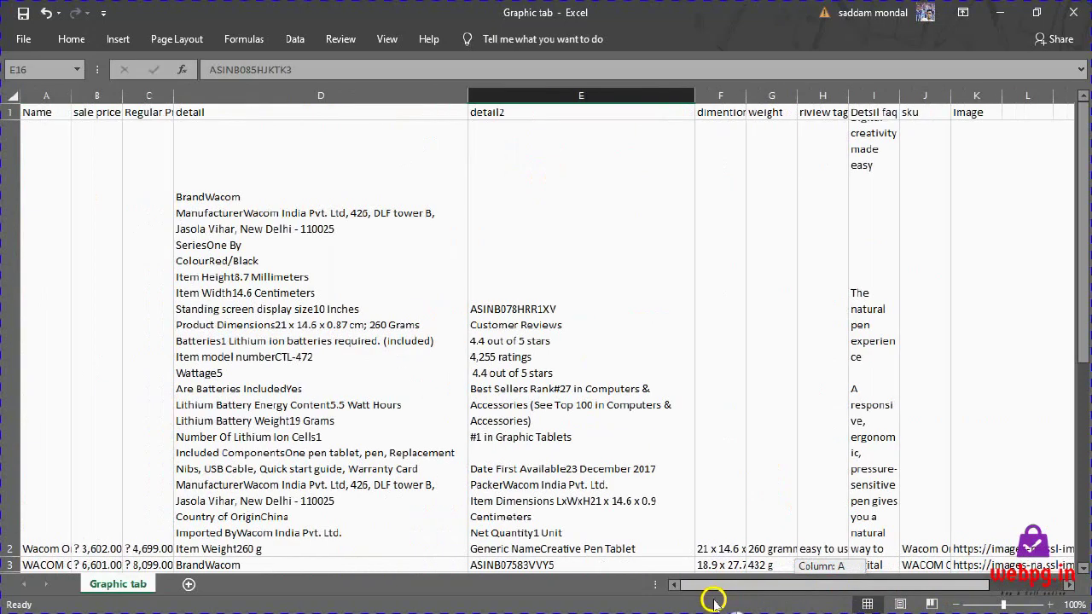
click(209, 112)
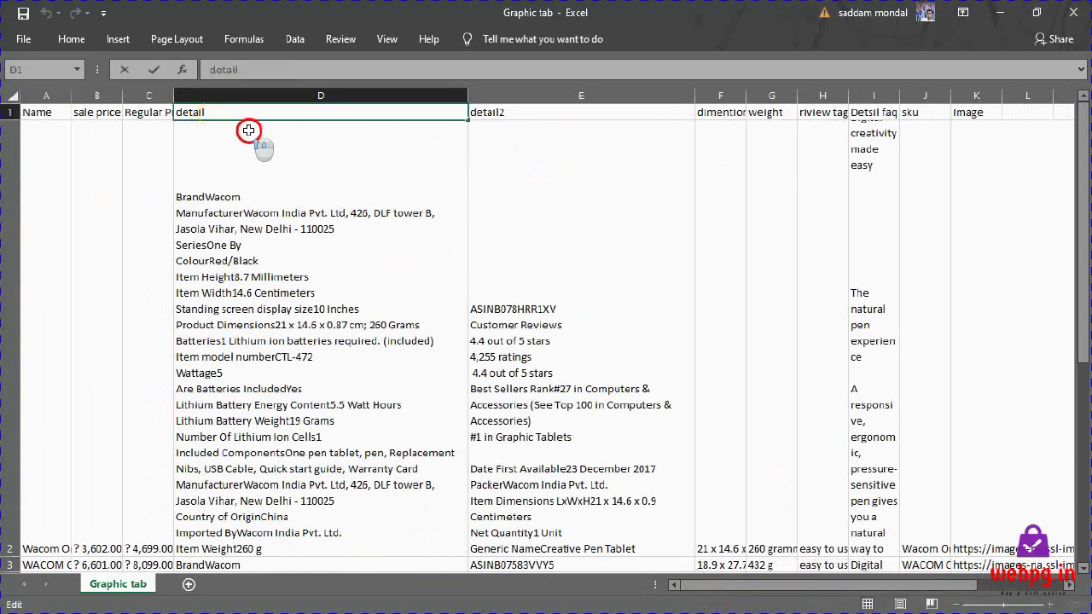
Change the D1 heading from 'detail' to 'Short description'
double_click(247, 111)
drag(247, 112, 108, 112)
text(Short discriptionj)
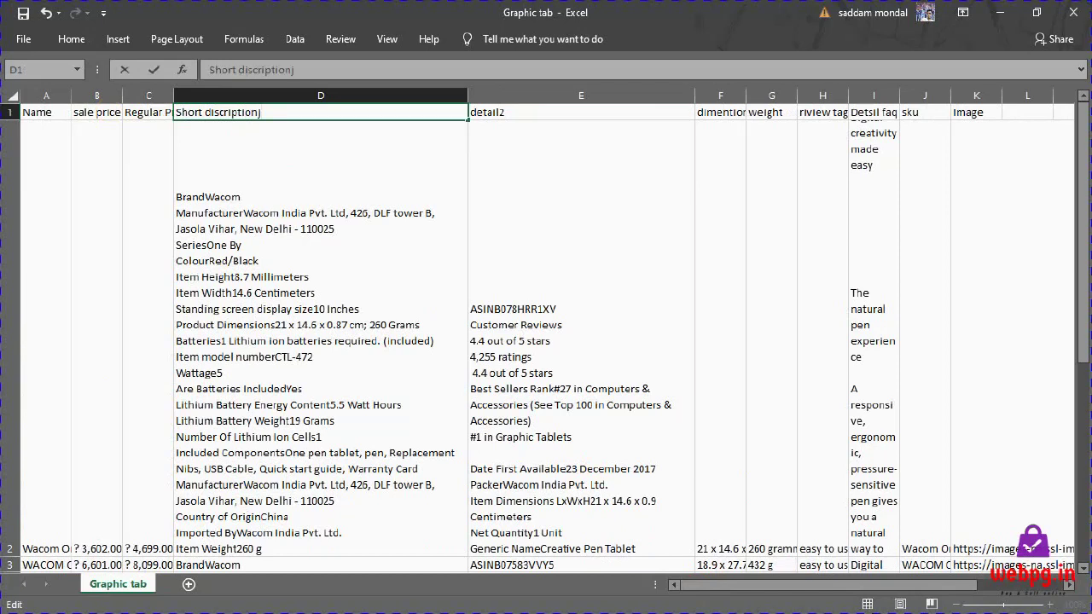
click(553, 109)
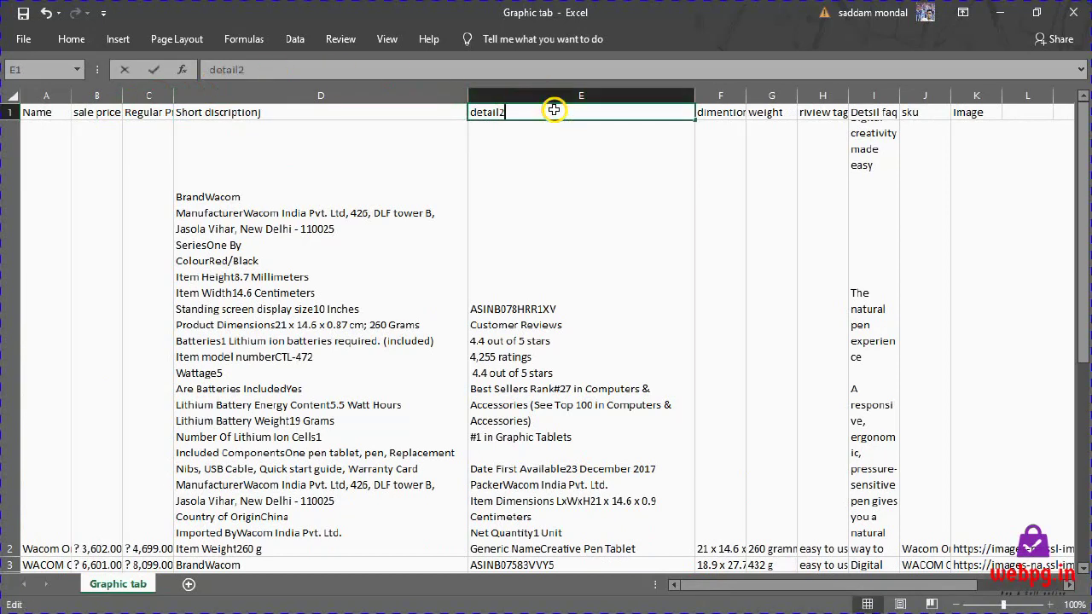
click(720, 137)
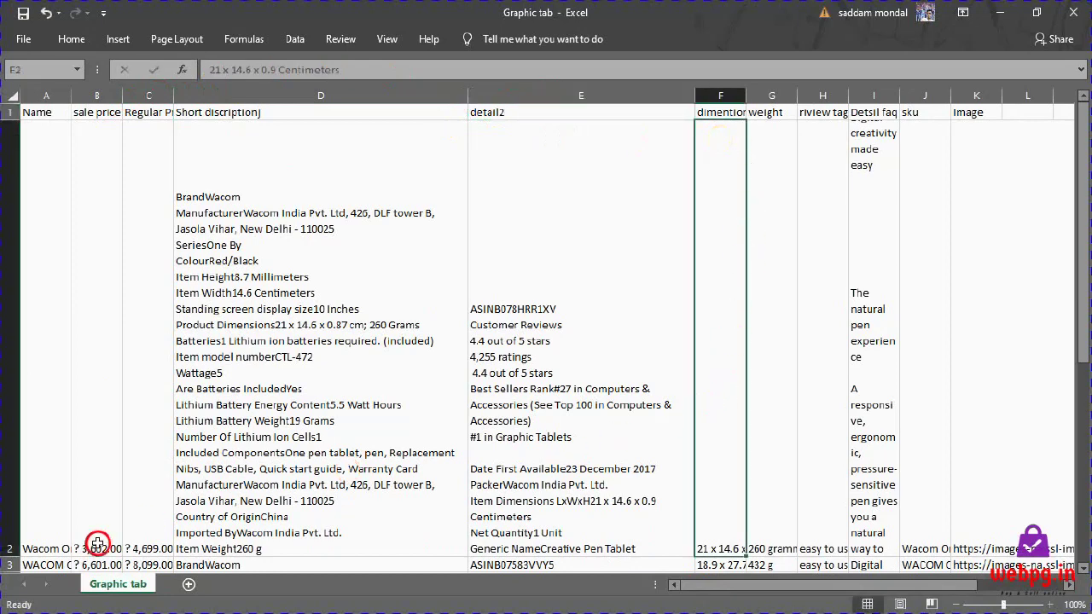
Reduce the heights of the tall rows 2 and 6
mouse_move(10, 556)
mouse_down()
mouse_move(40, 422)
mouse_move(34, 177)
mouse_up()
drag(5, 563, 23, 273)
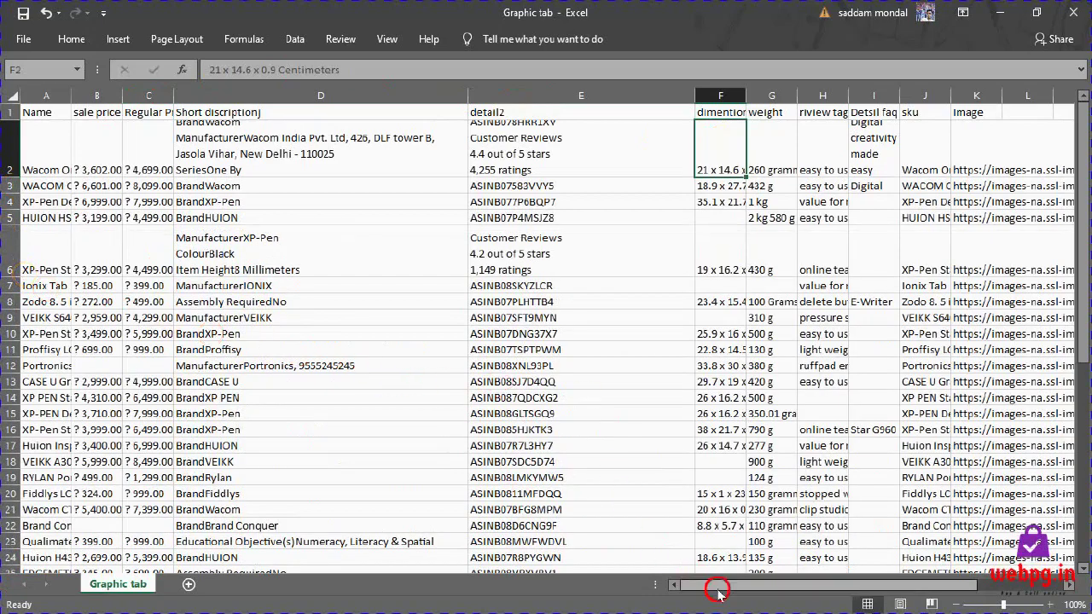
drag(719, 585, 856, 589)
Start a CONCATENATE formula in L1 using the detail2 header E1
click(581, 105)
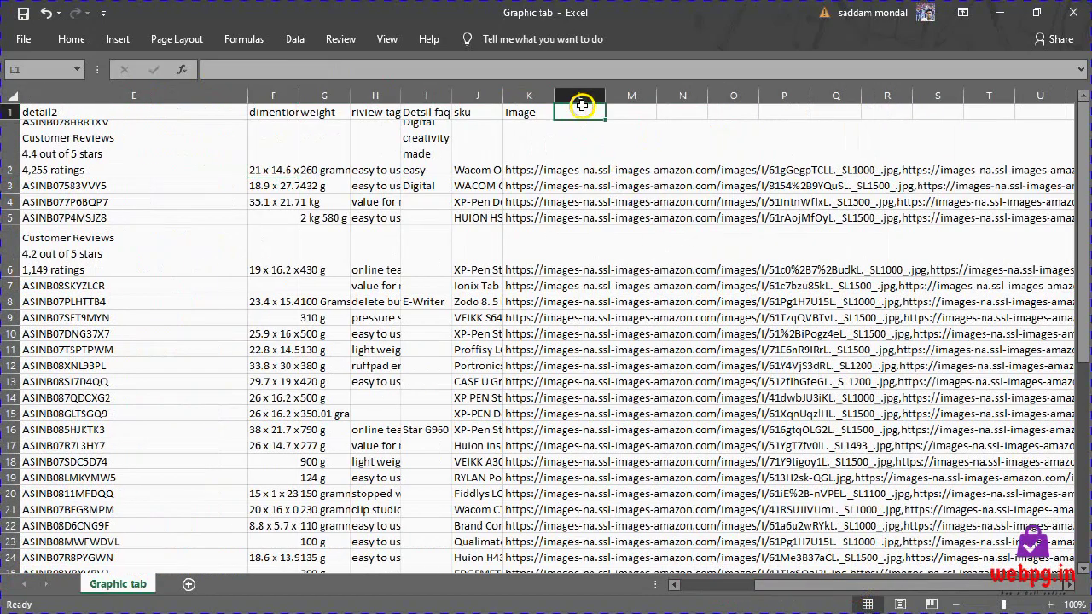
text(=)
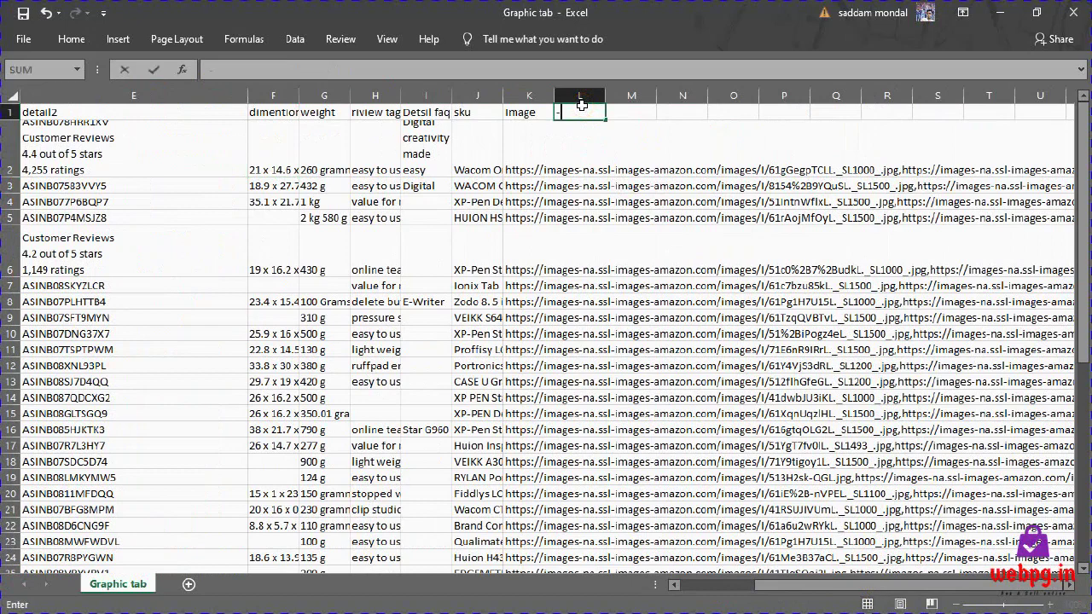
text(co)
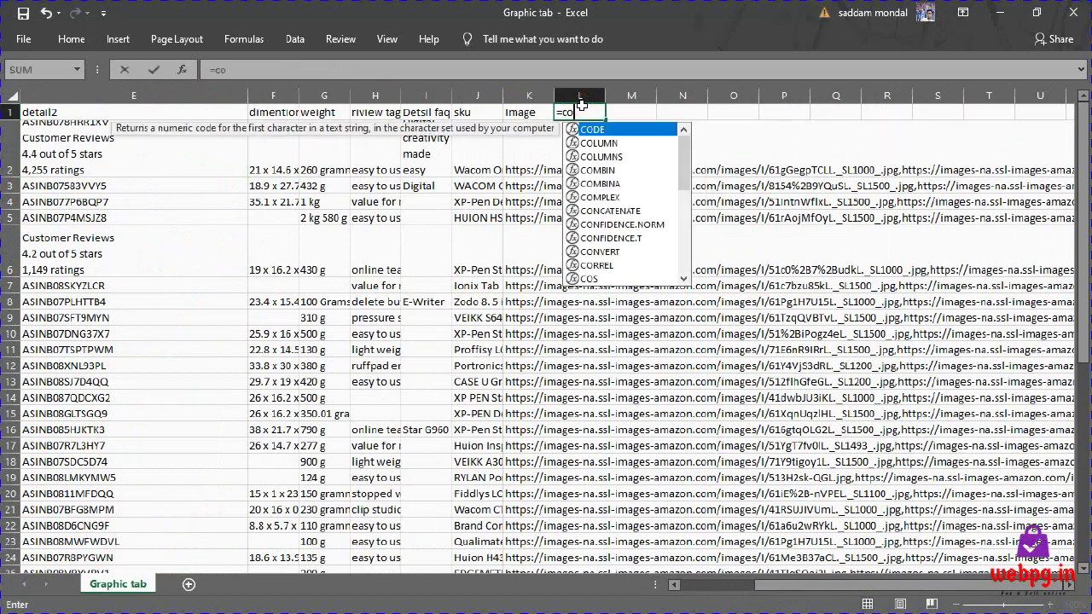
text(n)
key(Tab)
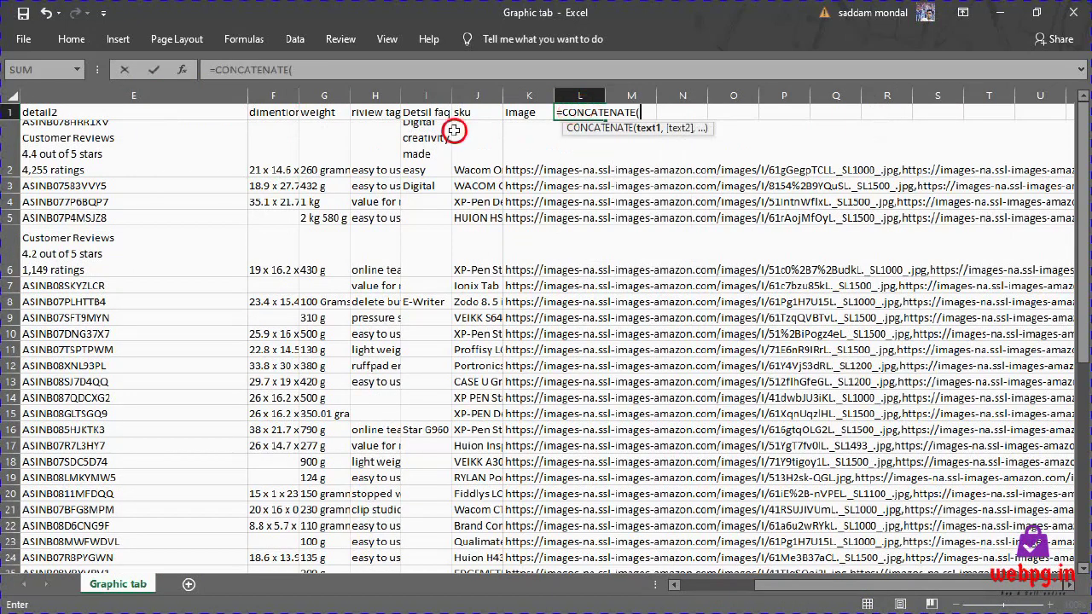
click(133, 111)
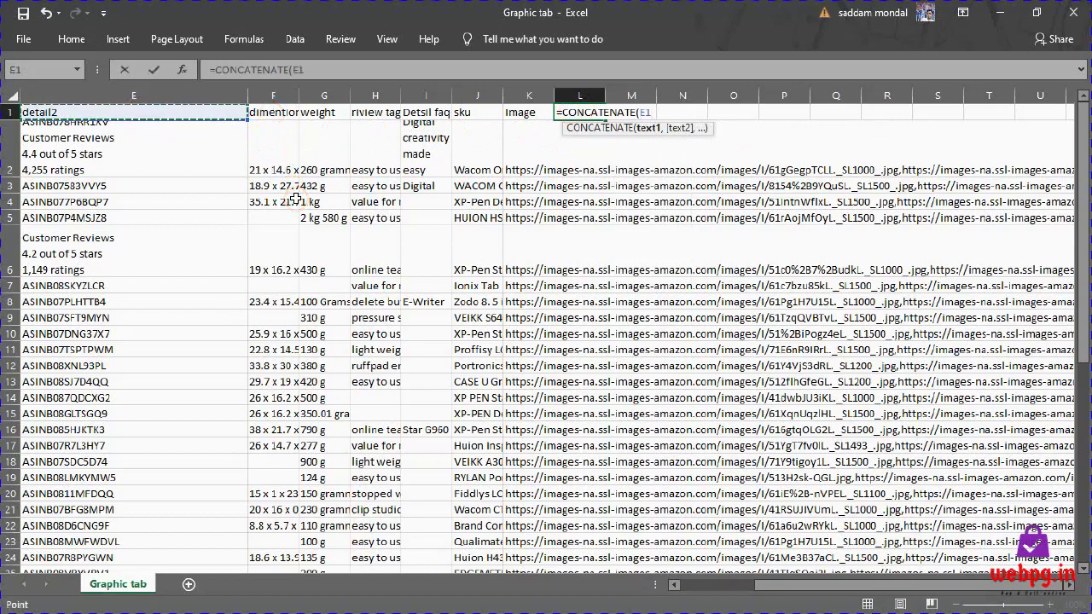
text(,",)
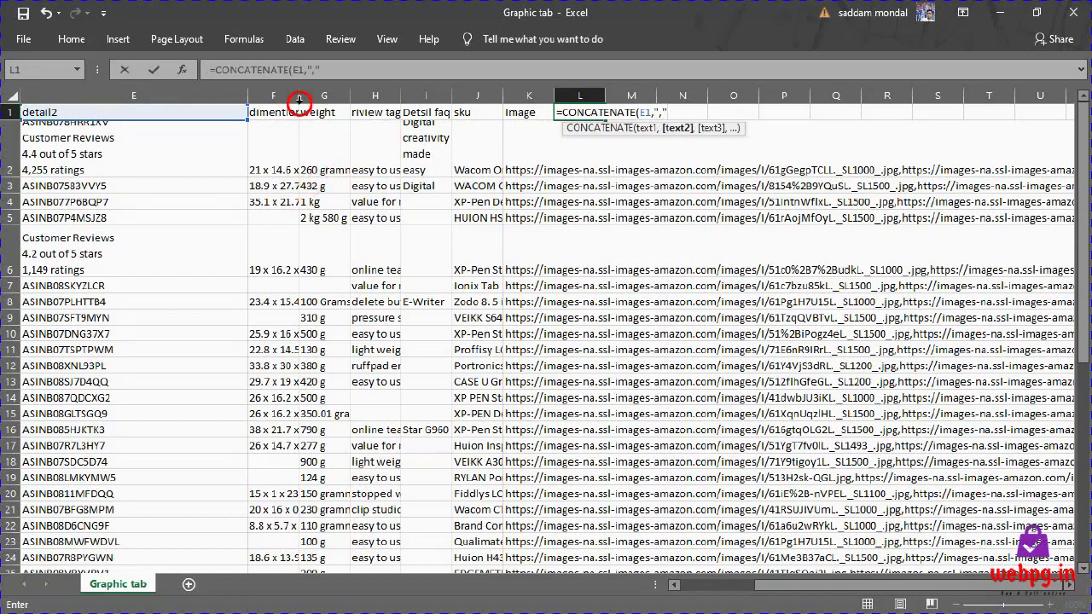
click(379, 112)
Add a comma and the riview tag header H1, giving 'detail2,riview tag'
click(585, 116)
key(ctrl+space)
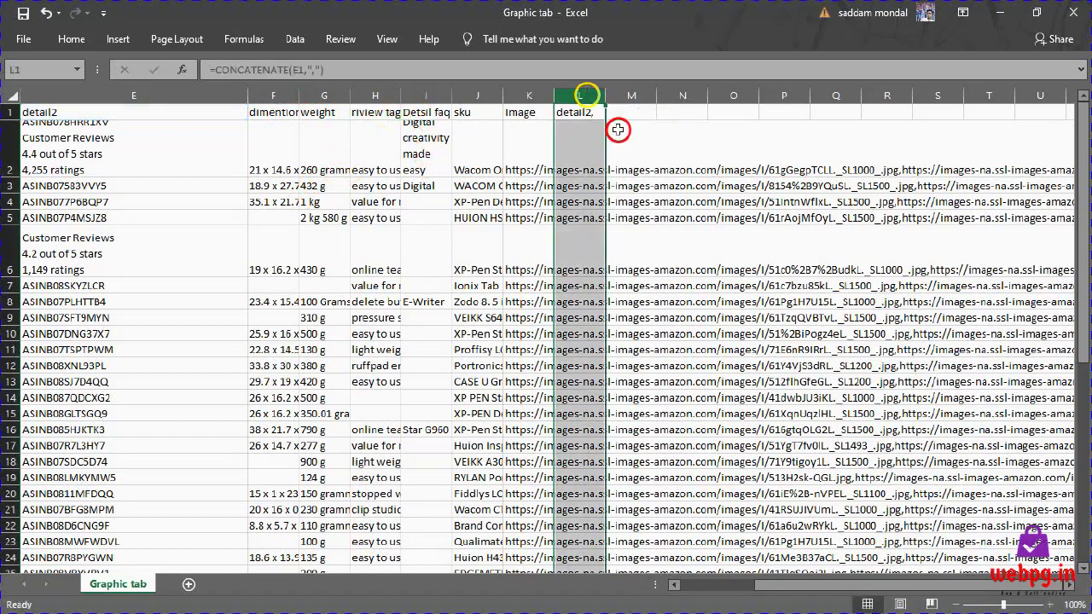
double_click(590, 112)
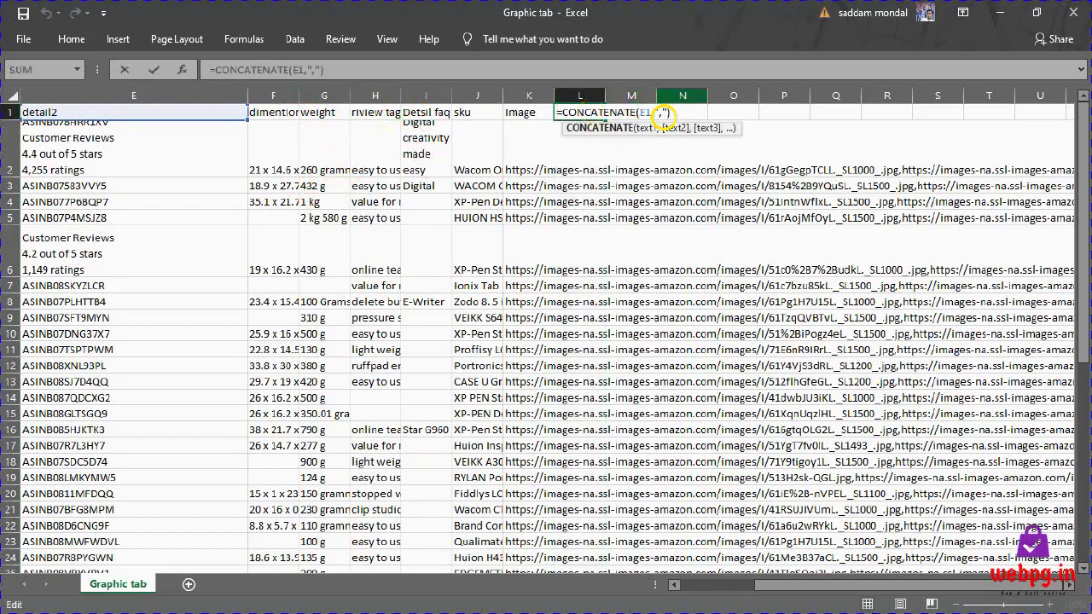
click(688, 128)
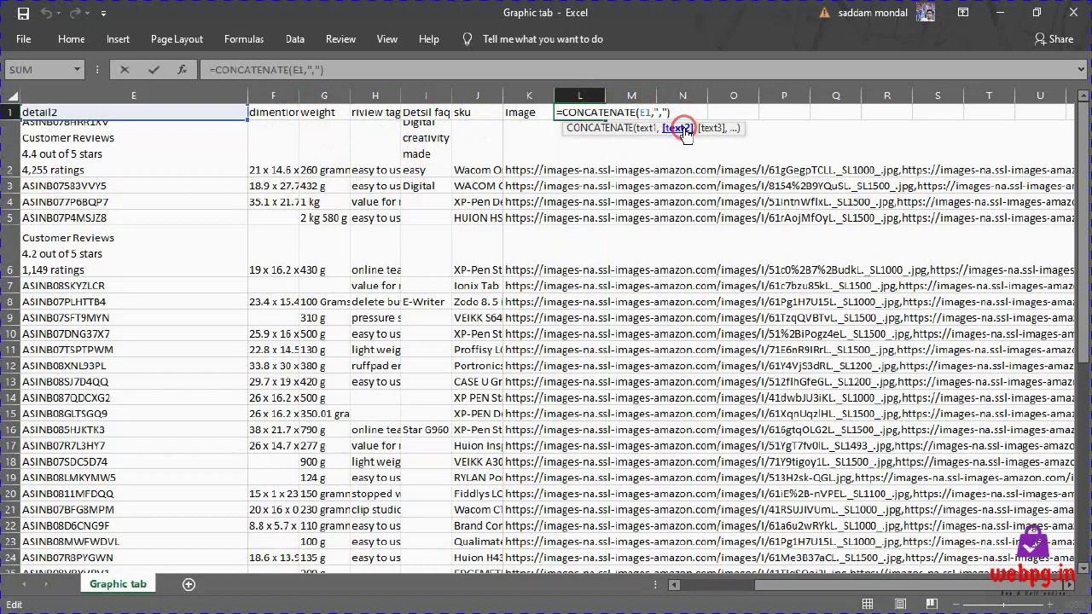
text(,)
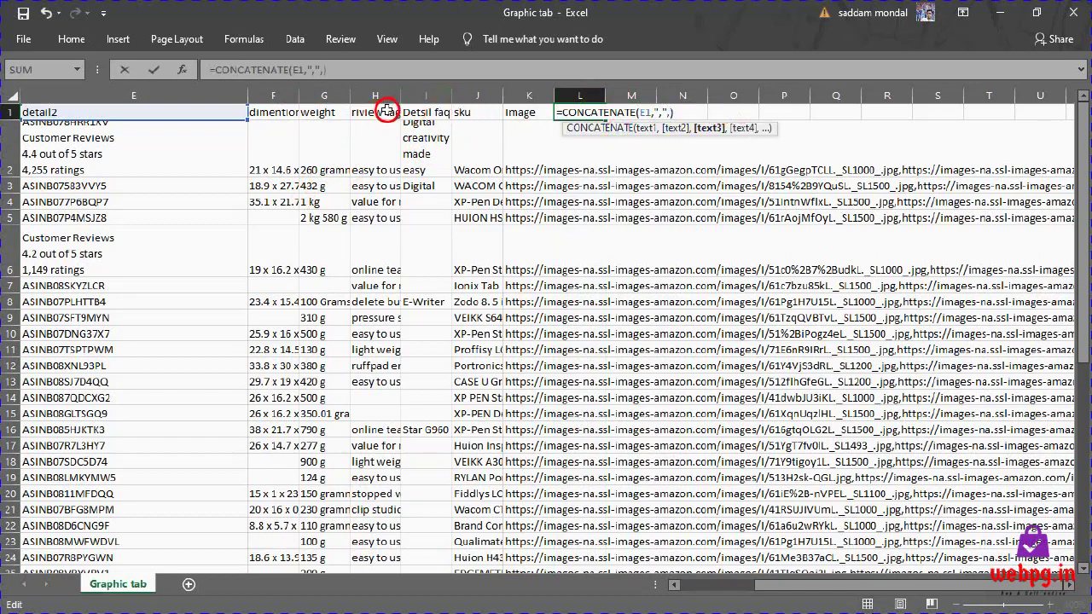
click(386, 112)
text(,)
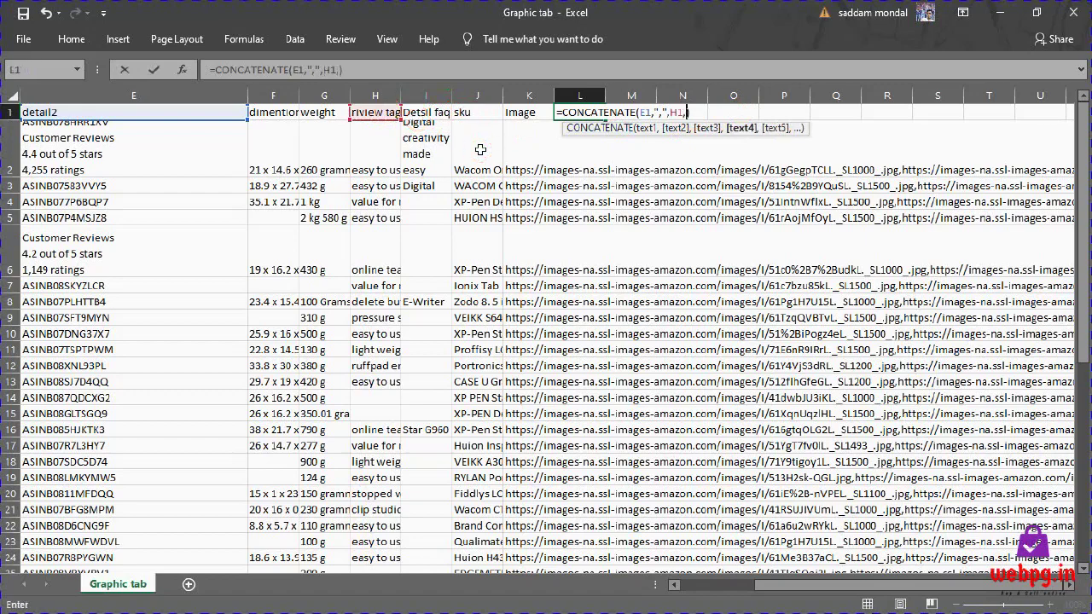
key(Return)
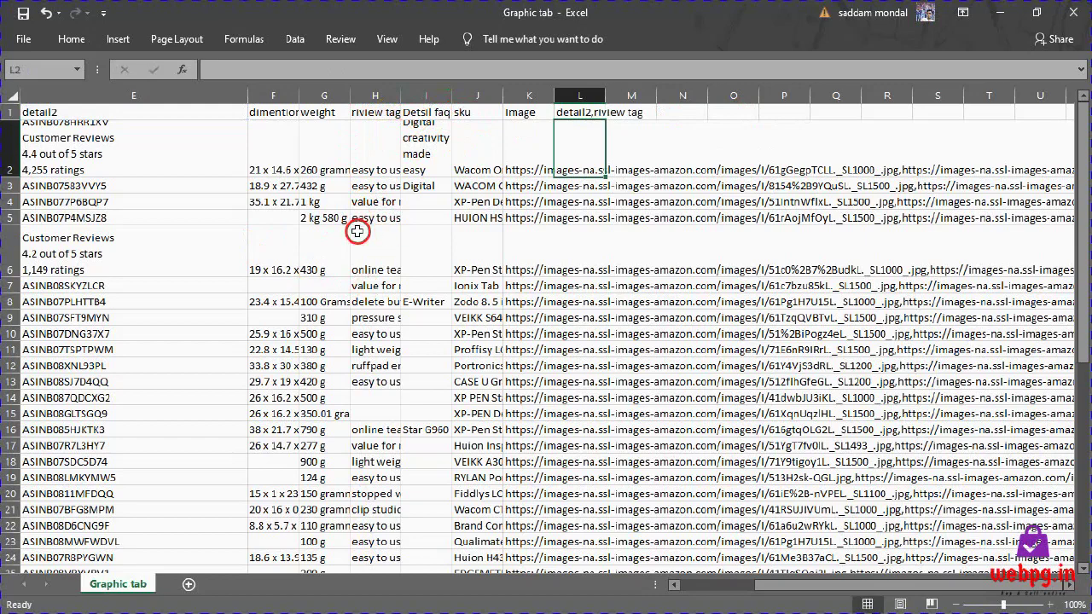
click(328, 94)
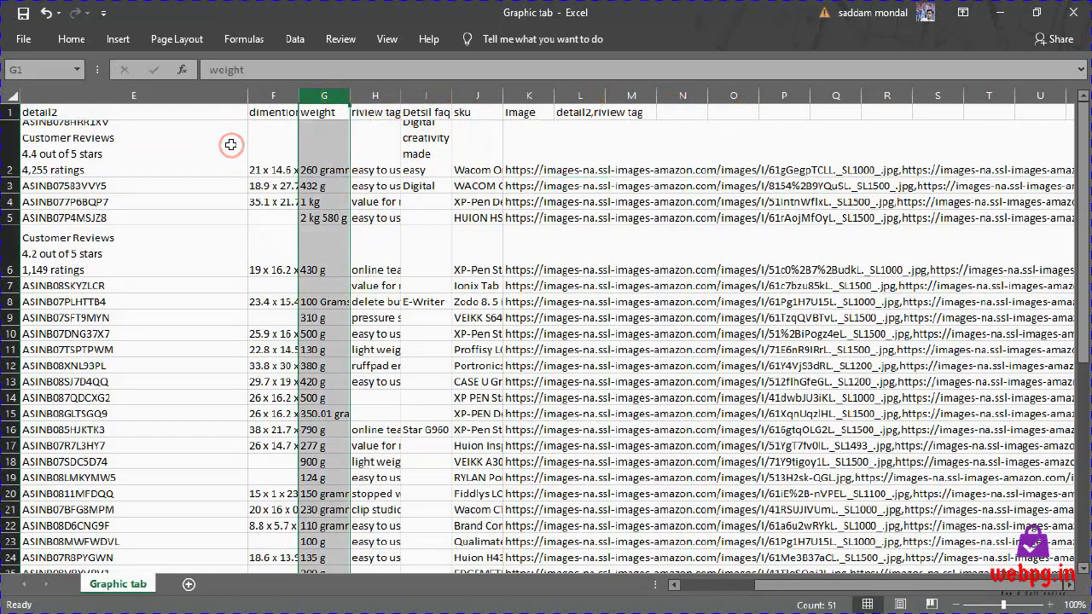
Save as CSV, then copy the widened dimention column F into empty column M
key(ctrl+s)
click(483, 361)
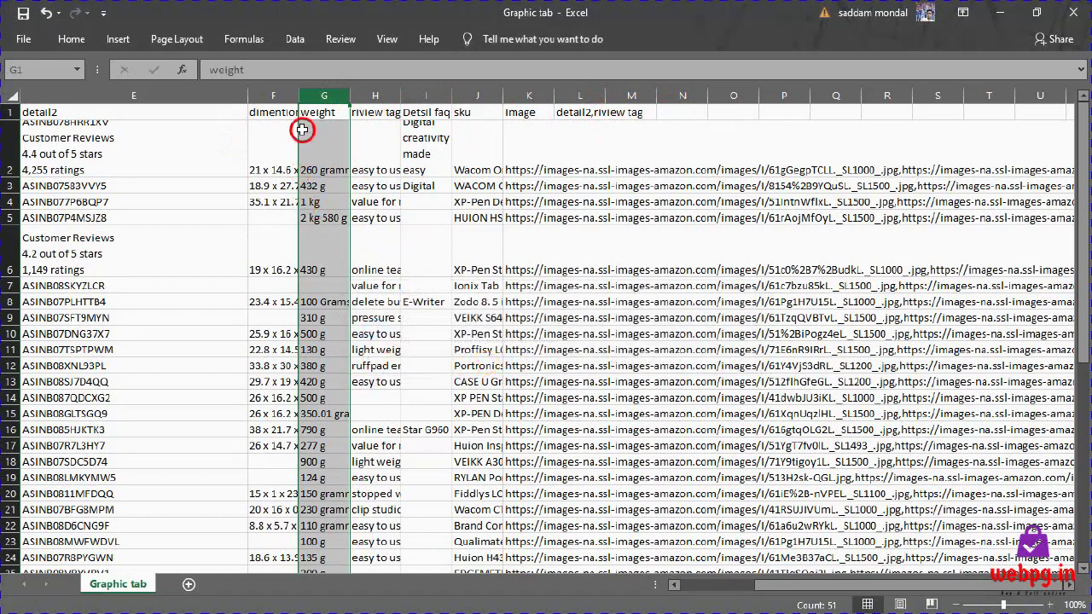
drag(299, 95, 445, 94)
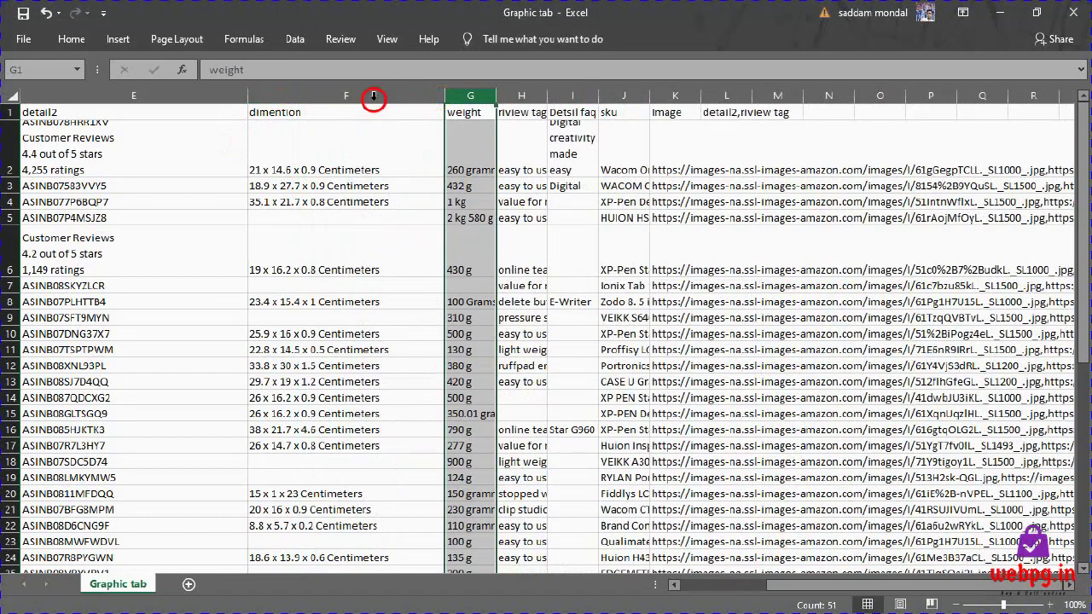
click(374, 94)
key(ctrl+c)
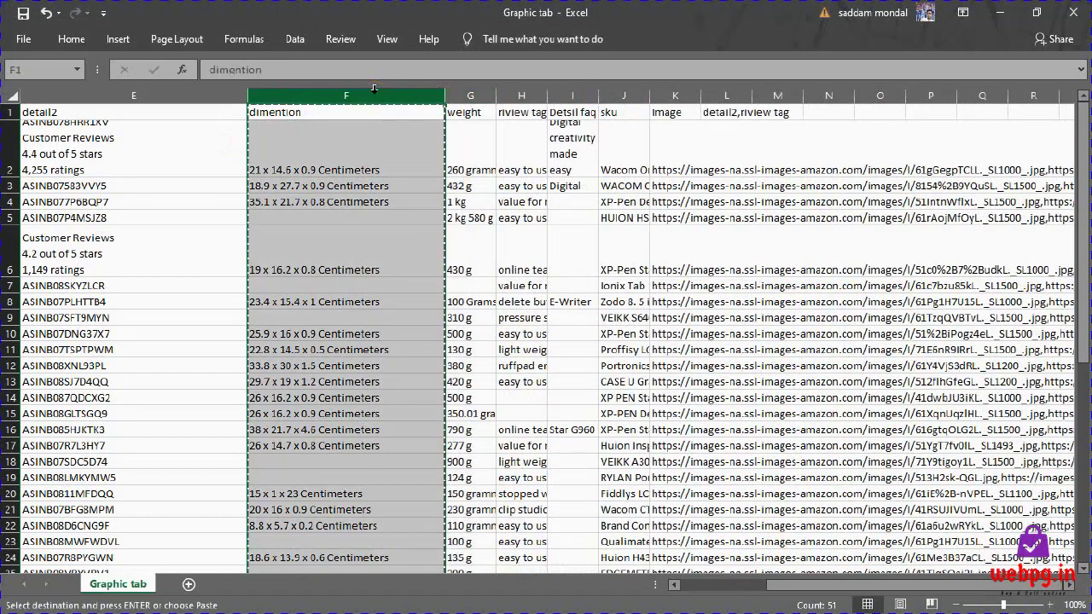
click(730, 95)
click(772, 106)
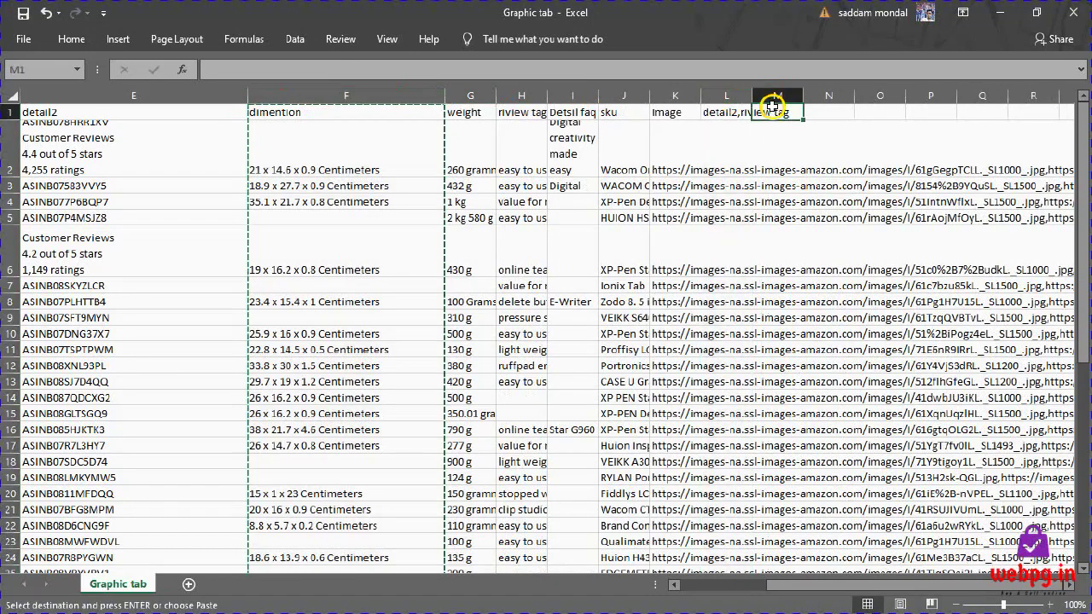
click(773, 96)
key(ctrl+v)
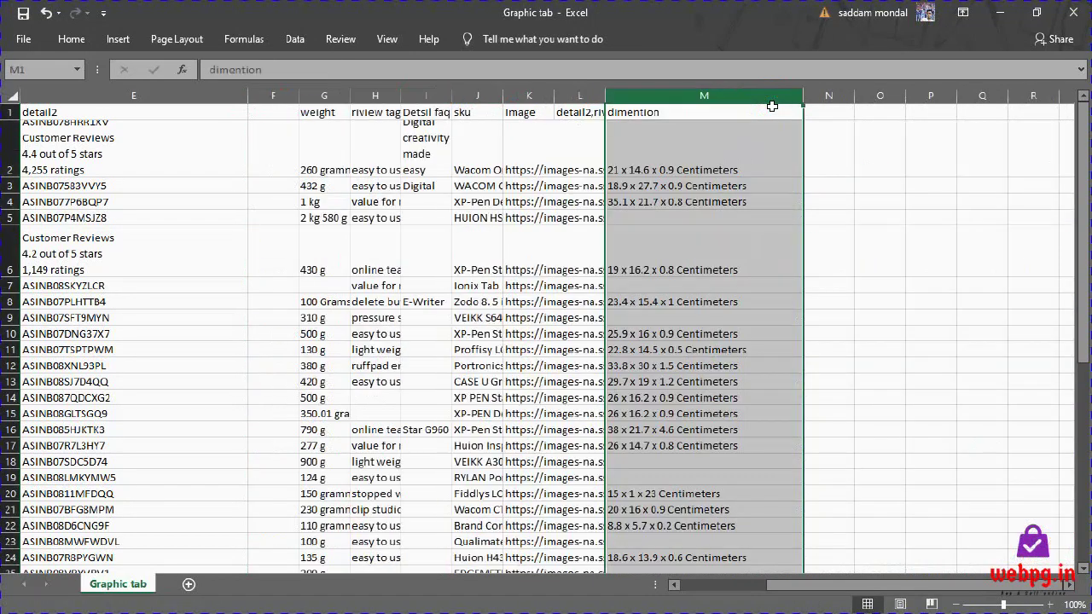
Split column M's dimensions at spaces using Text to Columns (Delimited, Space)
click(295, 38)
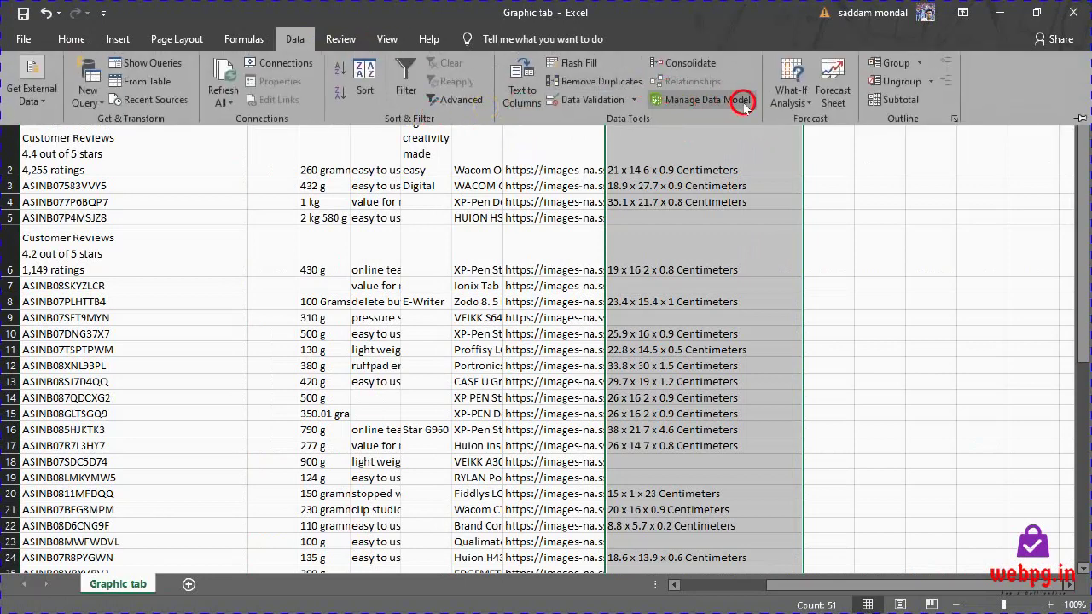
click(523, 92)
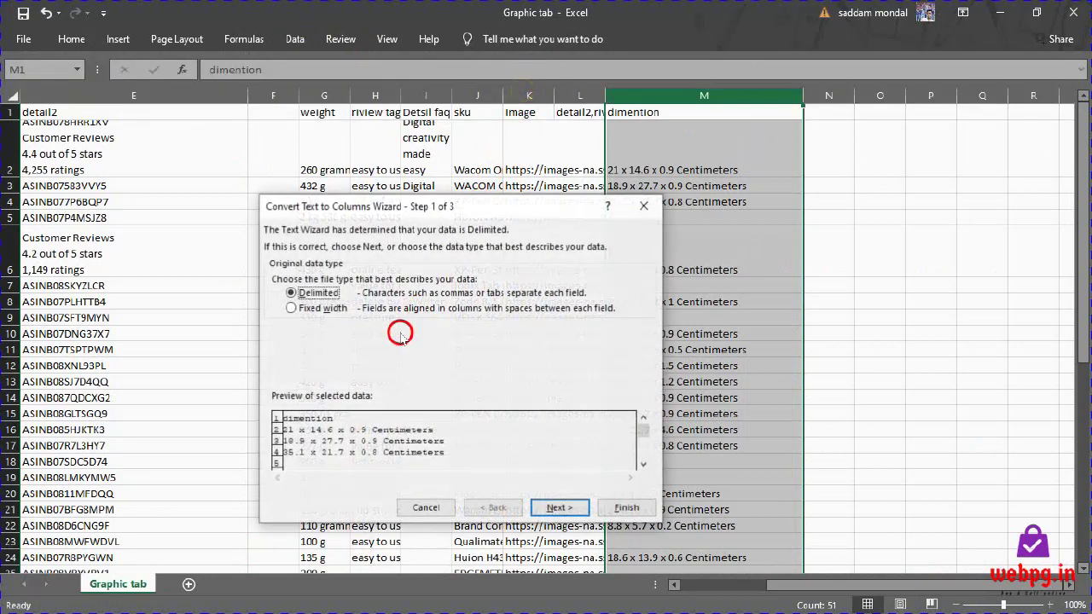
click(553, 507)
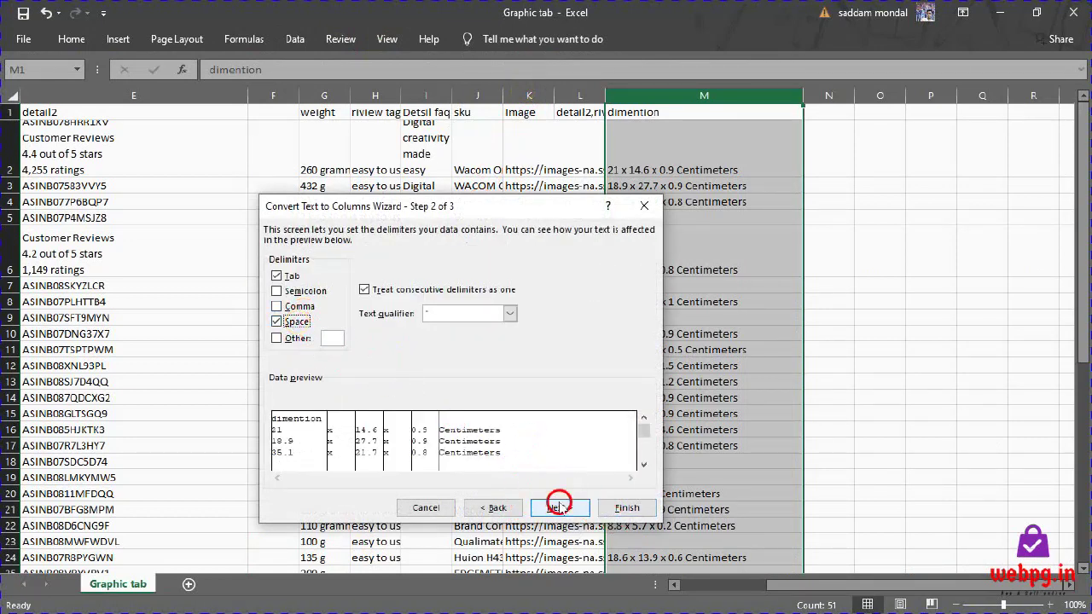
click(555, 508)
click(621, 510)
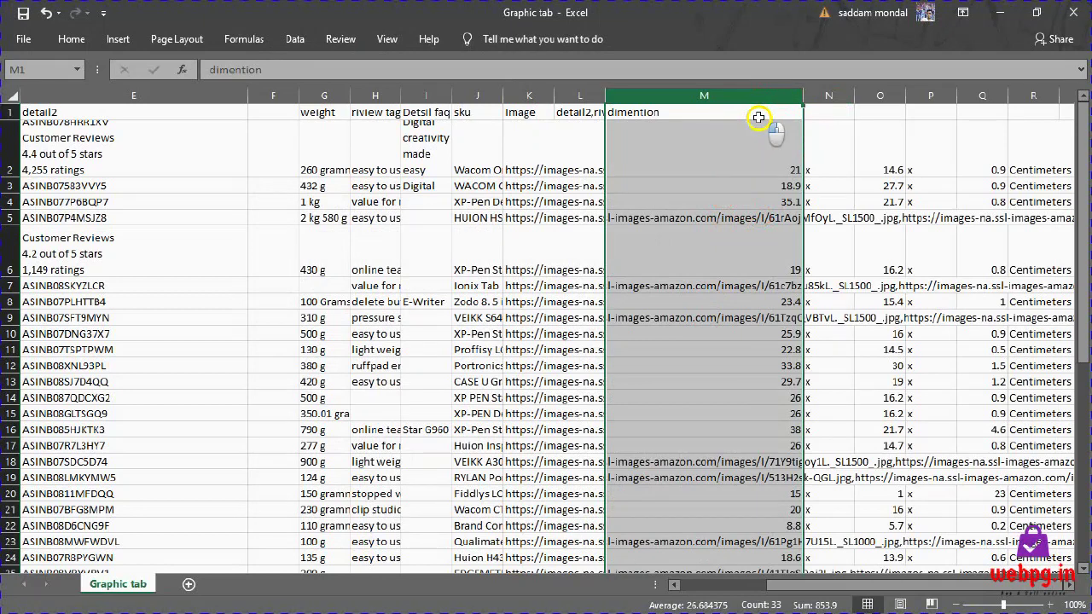
Rename header cell M1 from 'dimention' to 'Length'
click(759, 117)
double_click(759, 117)
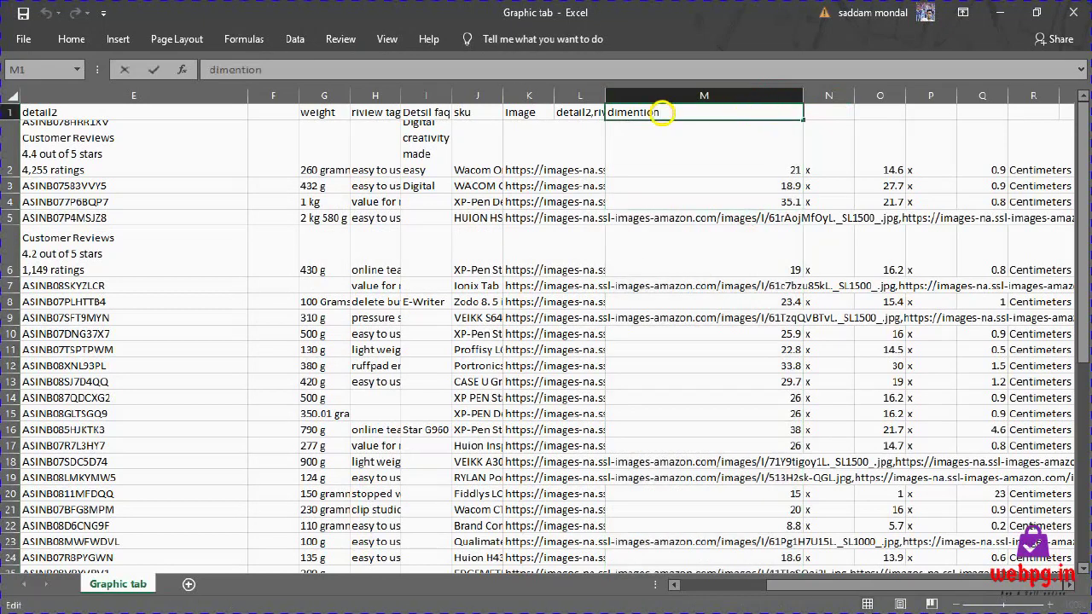
drag(709, 119, 587, 122)
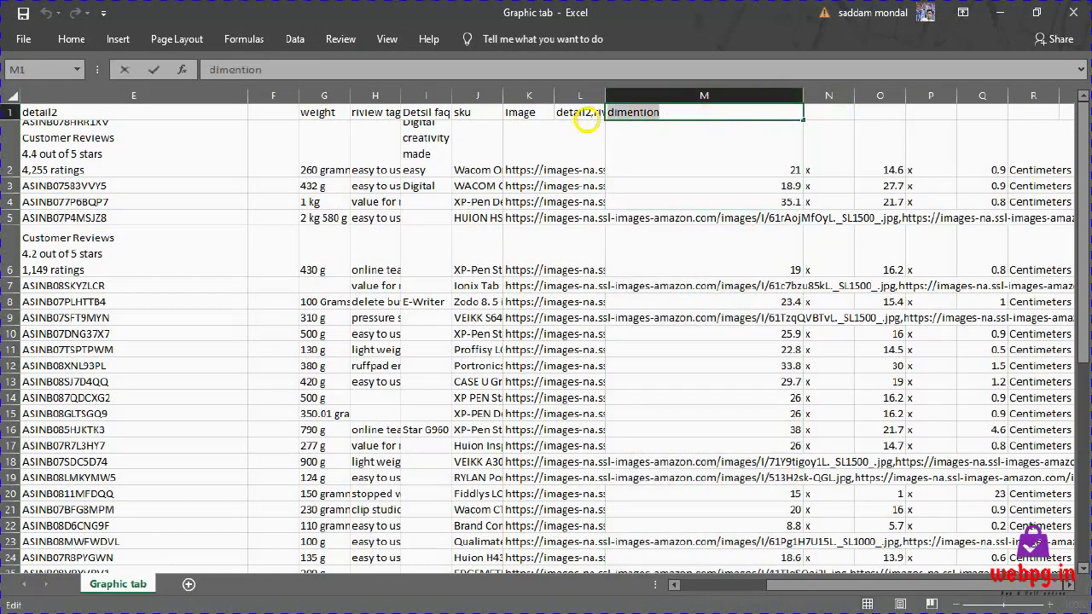
text(Le)
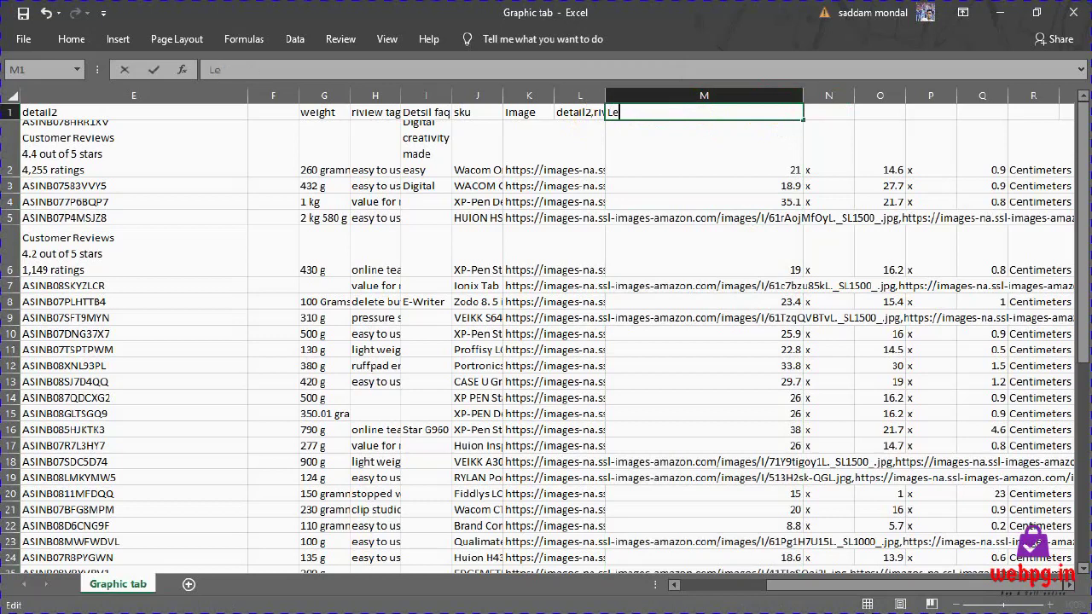
click(567, 118)
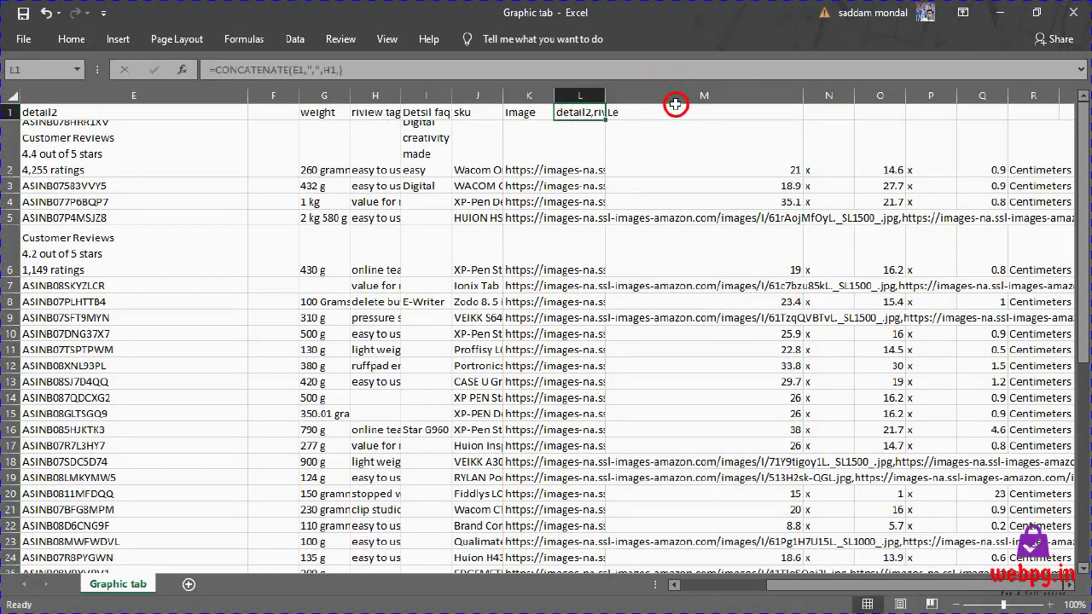
double_click(675, 108)
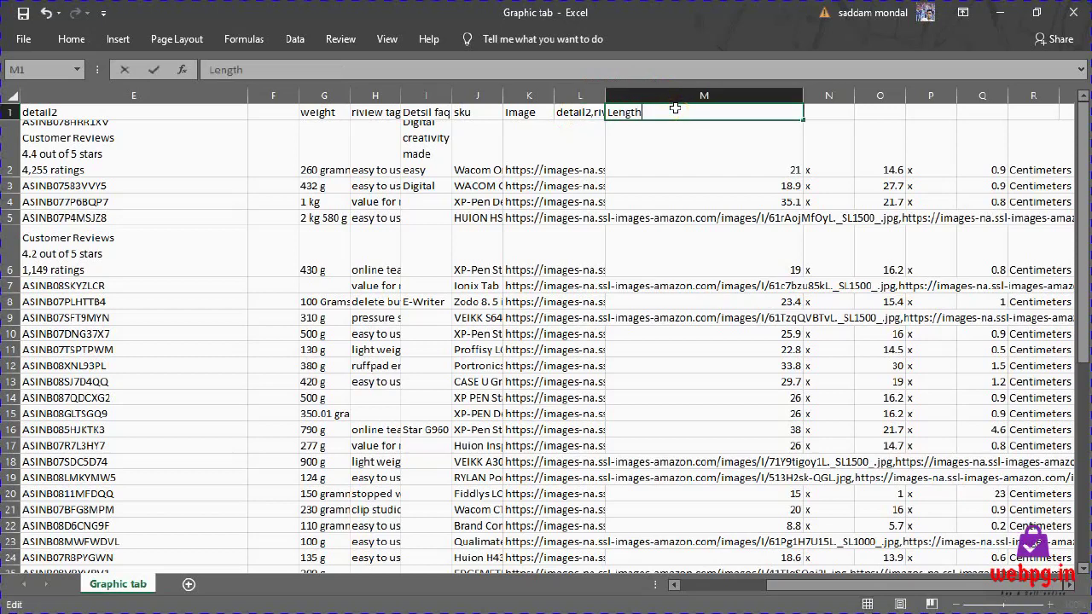
key(Tab)
Select the x separator column N, the width column O and the Centimeters column R
click(830, 95)
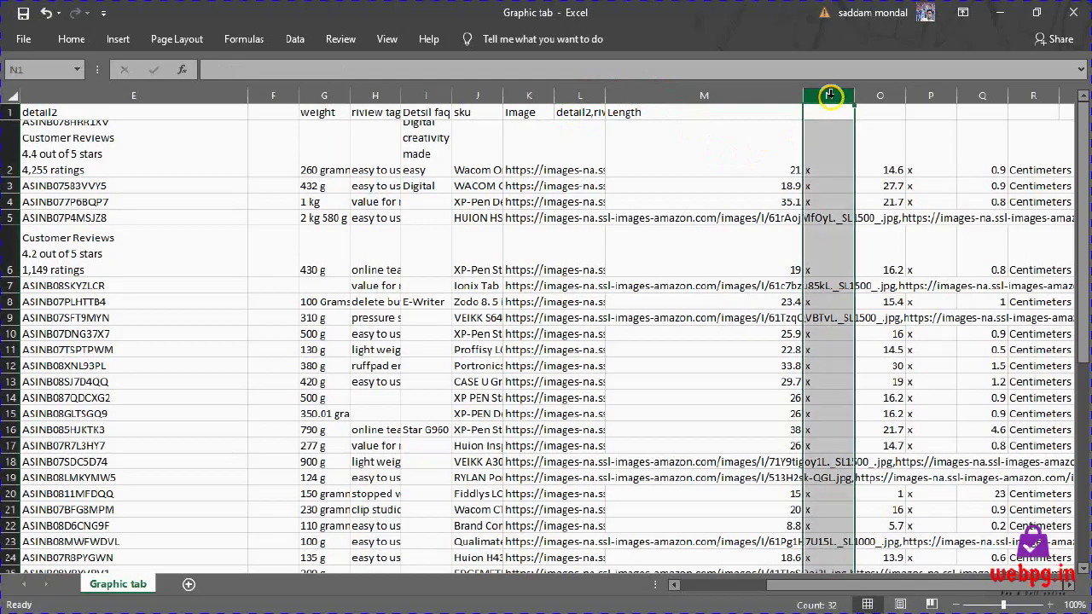
scroll(836, 292, down, 5)
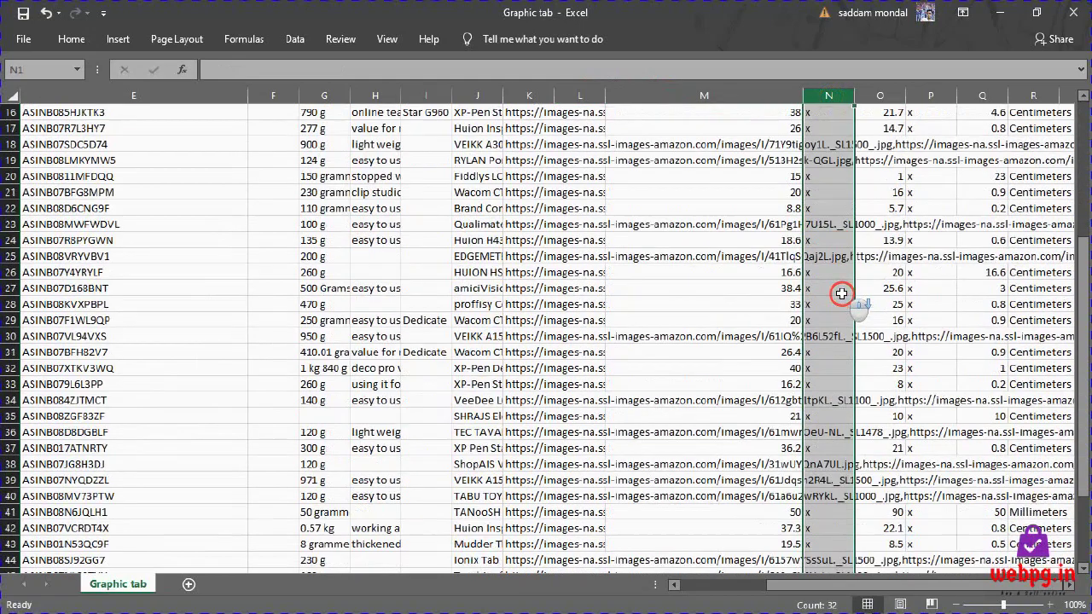
scroll(841, 293, down, 1)
scroll(841, 294, down, 3)
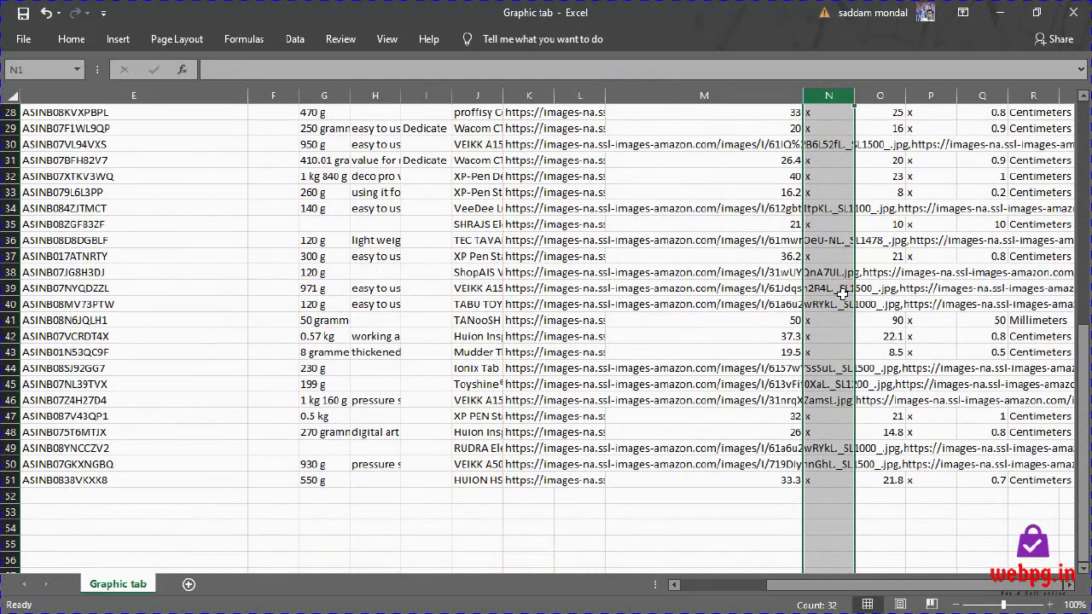
scroll(850, 264, up, 5)
scroll(847, 261, up, 4)
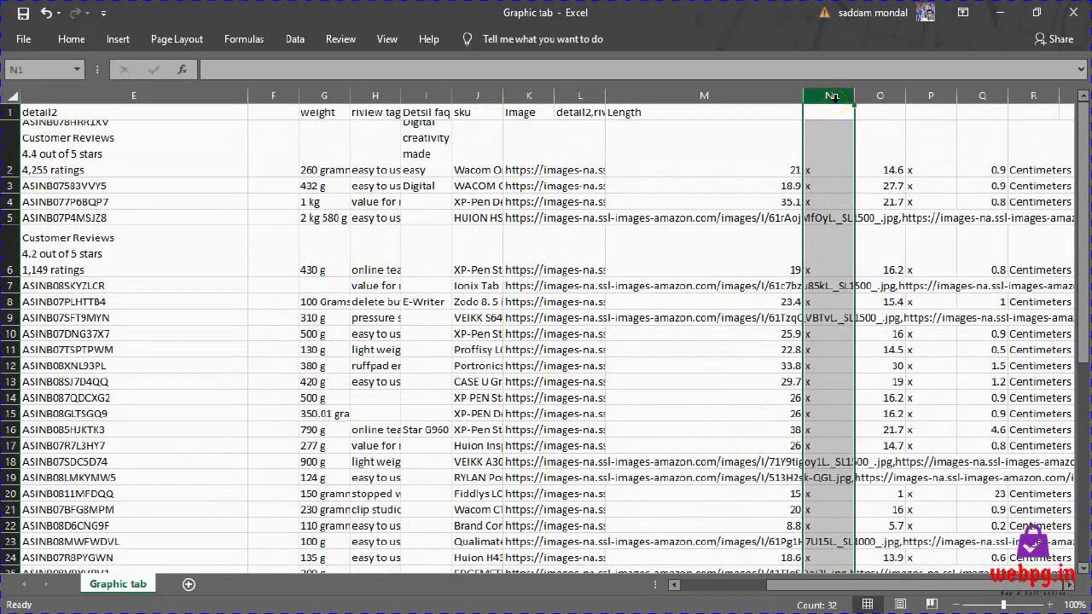
click(879, 95)
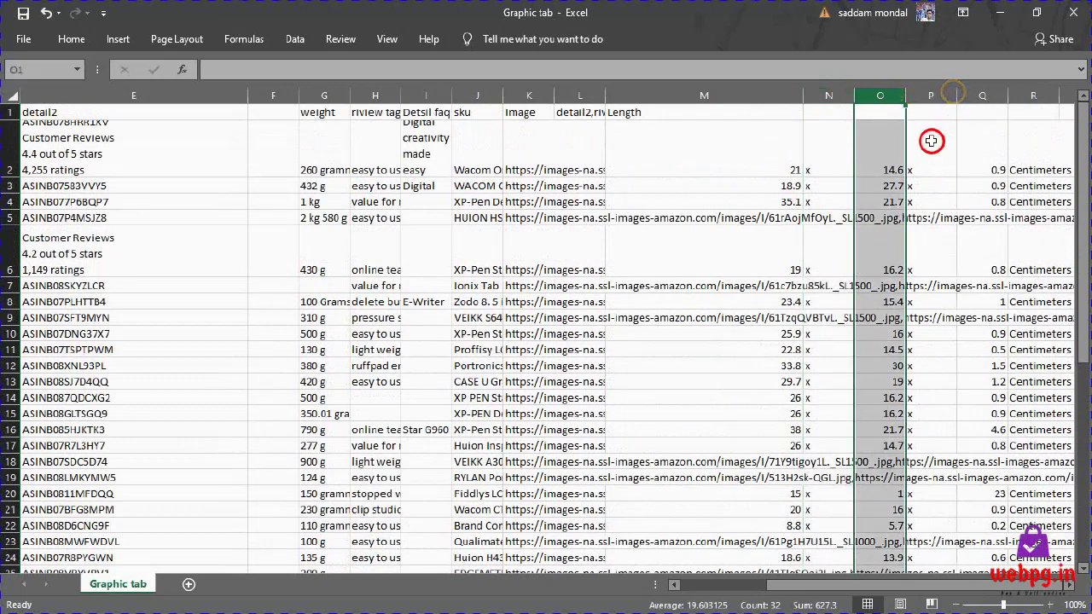
click(1068, 585)
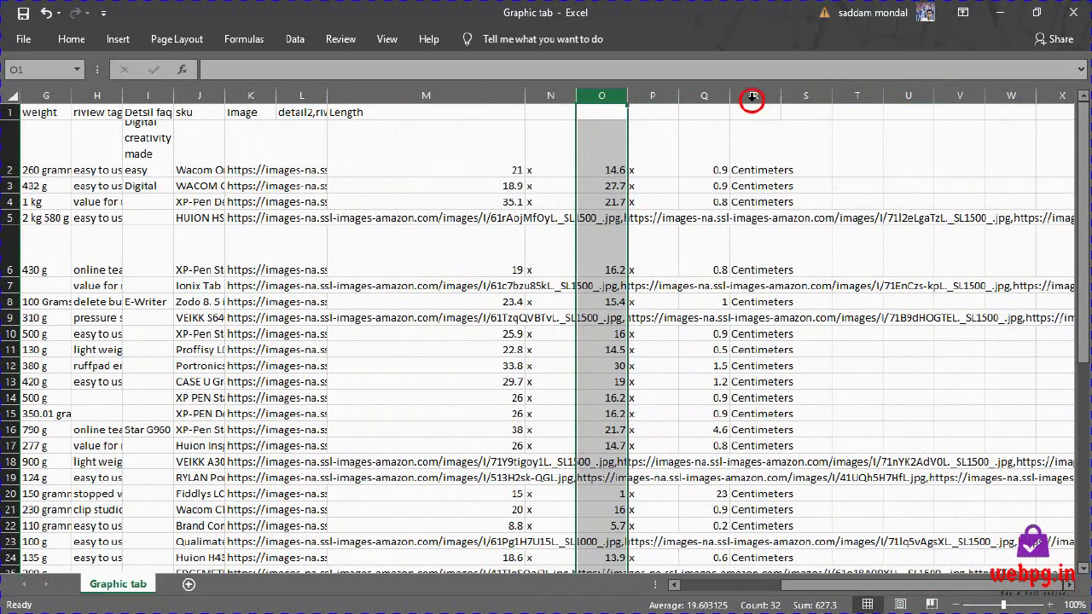
click(752, 94)
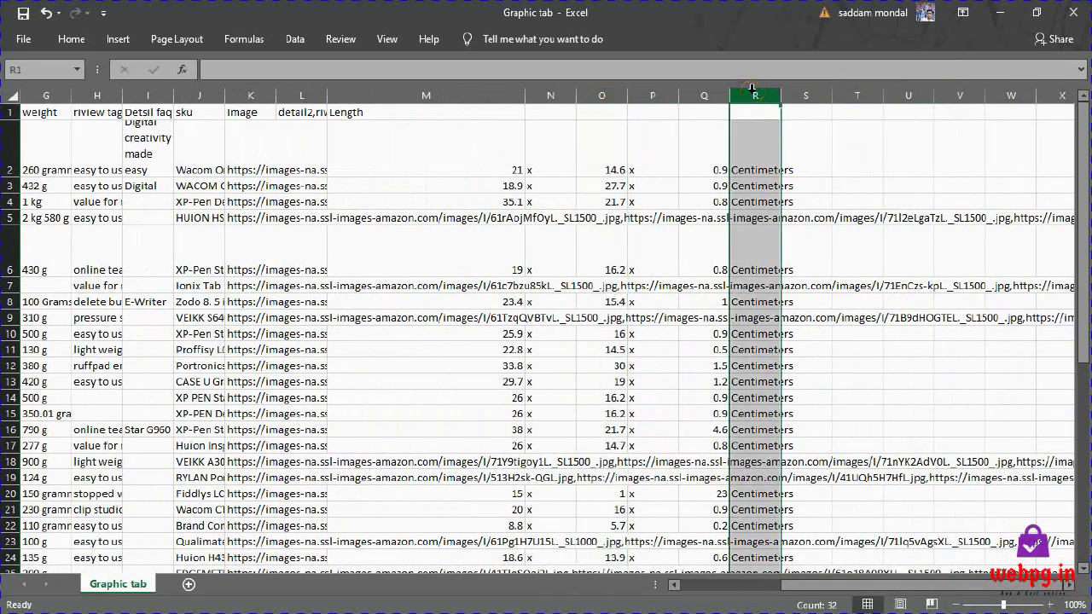
Save the sheet, keeping the CSV format
key(ctrl+s)
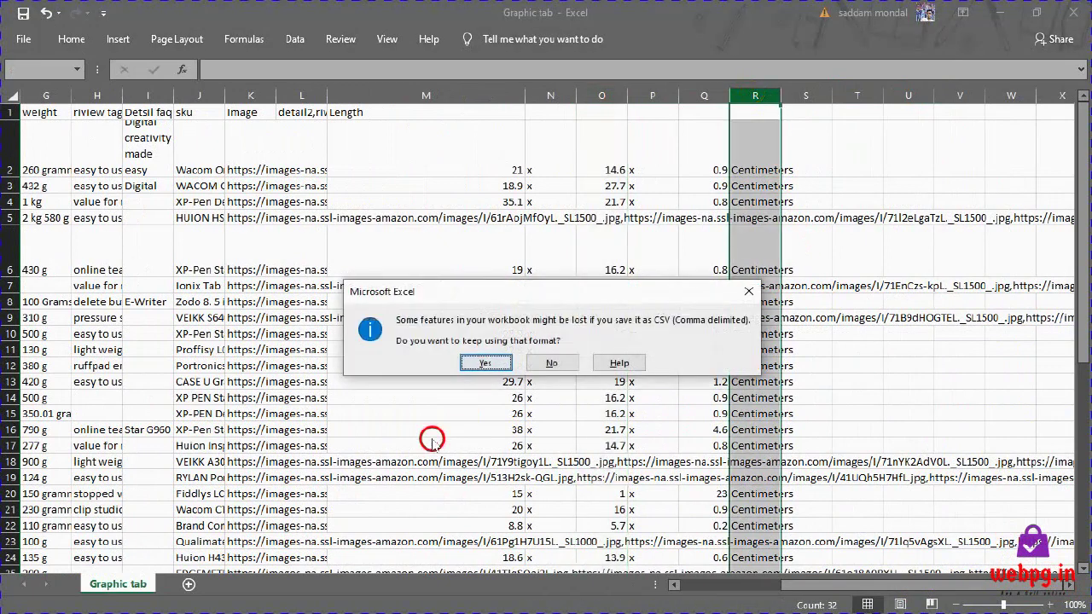
click(480, 365)
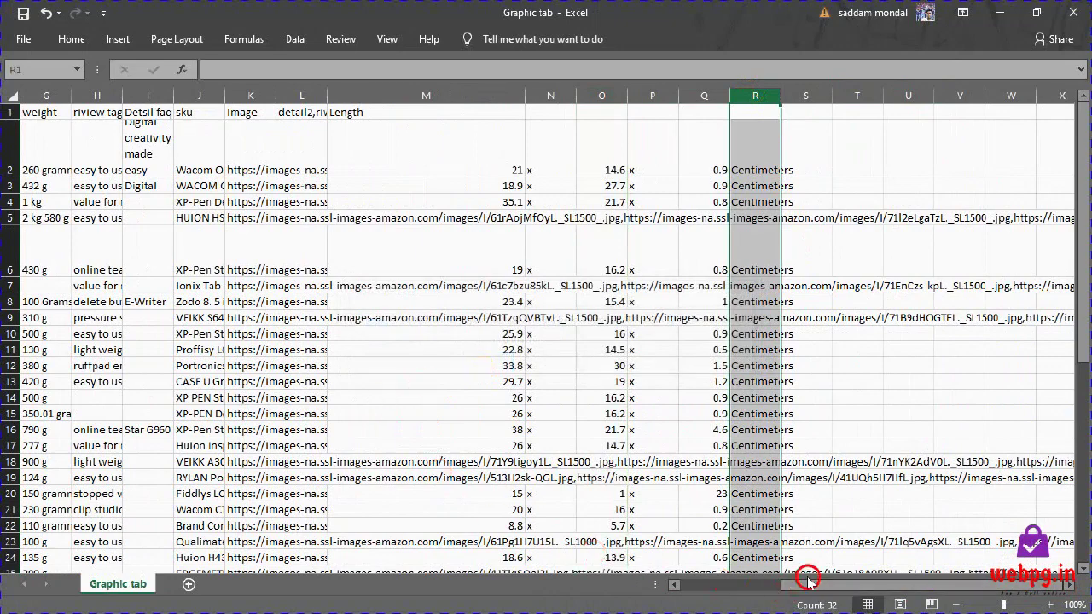
drag(809, 581, 694, 585)
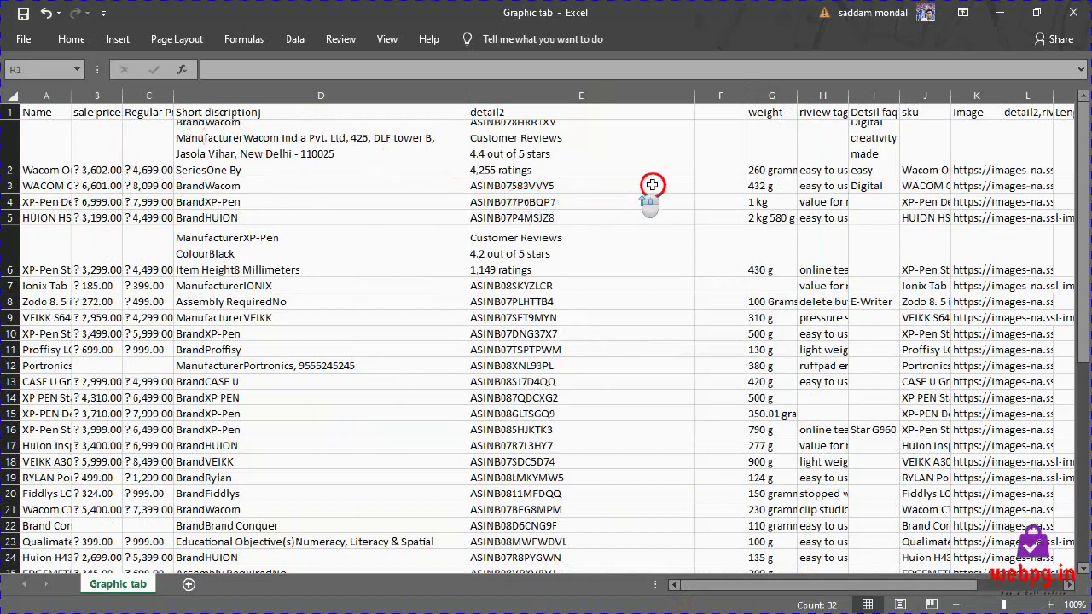
Close Excel and reopen the Graphic tab file from the desktop
click(1073, 12)
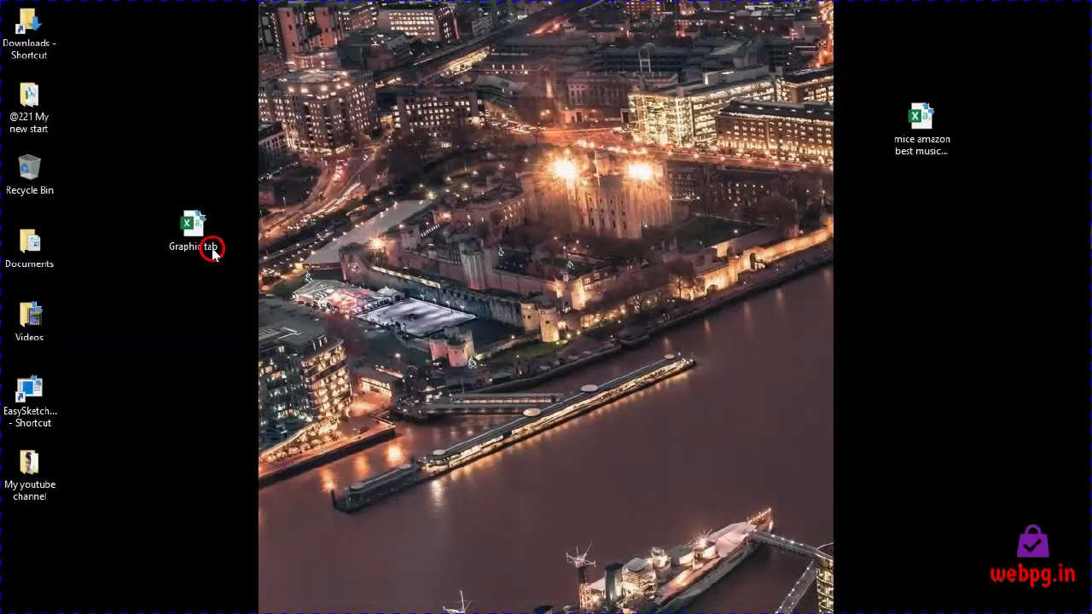
click(205, 249)
double_click(204, 249)
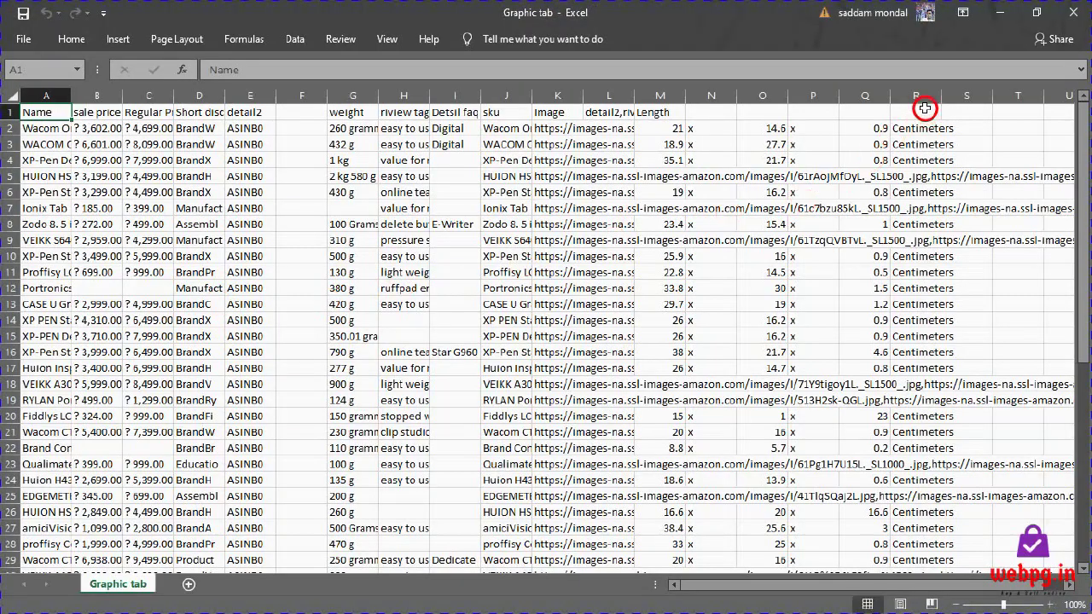
Clear the Centimeters column R and delete the x separator columns P and N
click(915, 94)
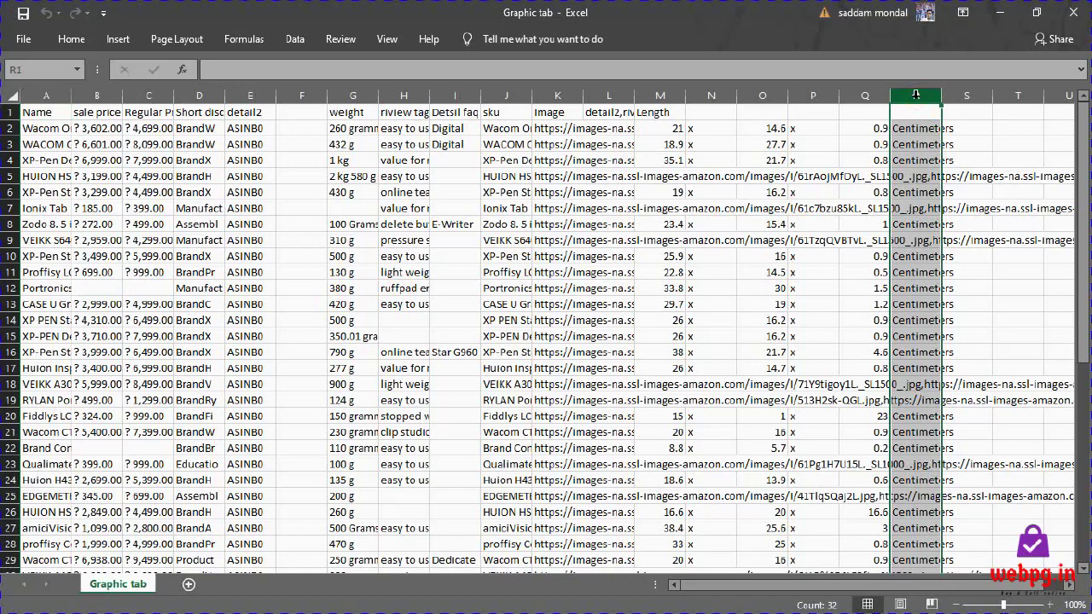
right_click(916, 98)
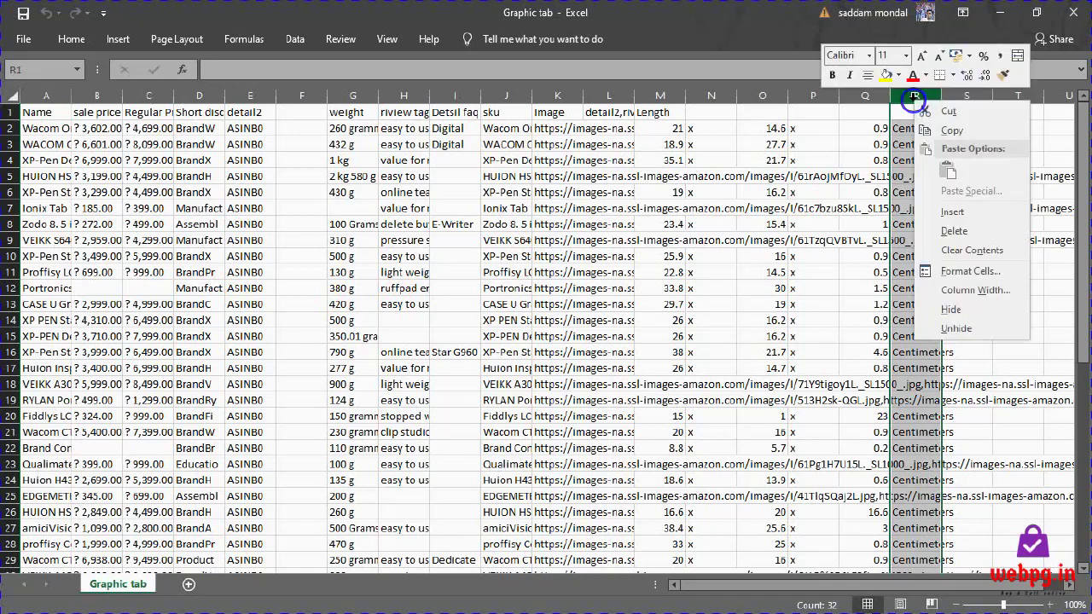
click(981, 250)
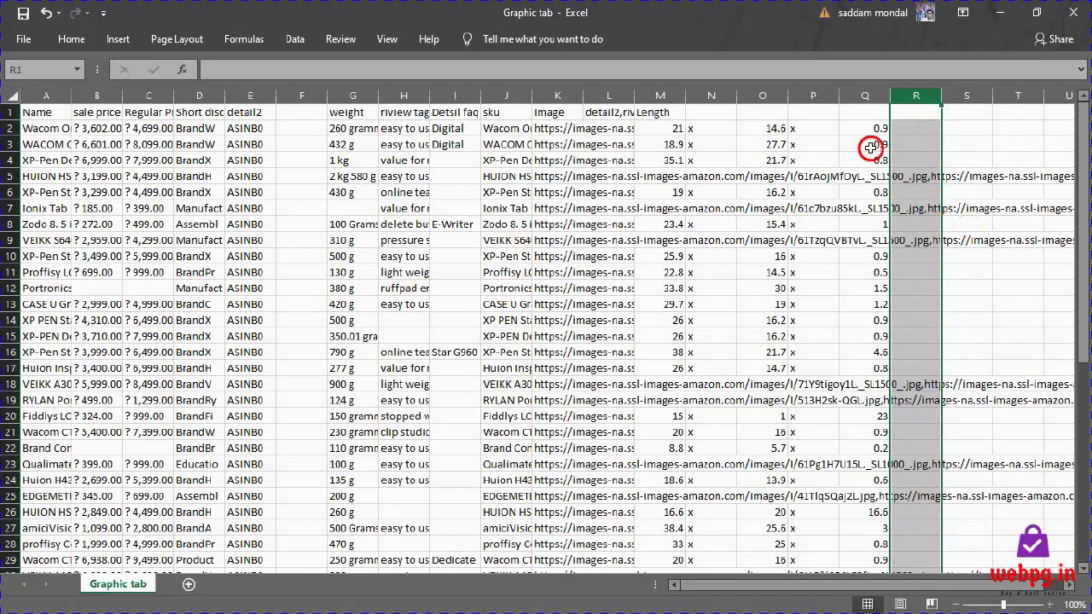
right_click(810, 97)
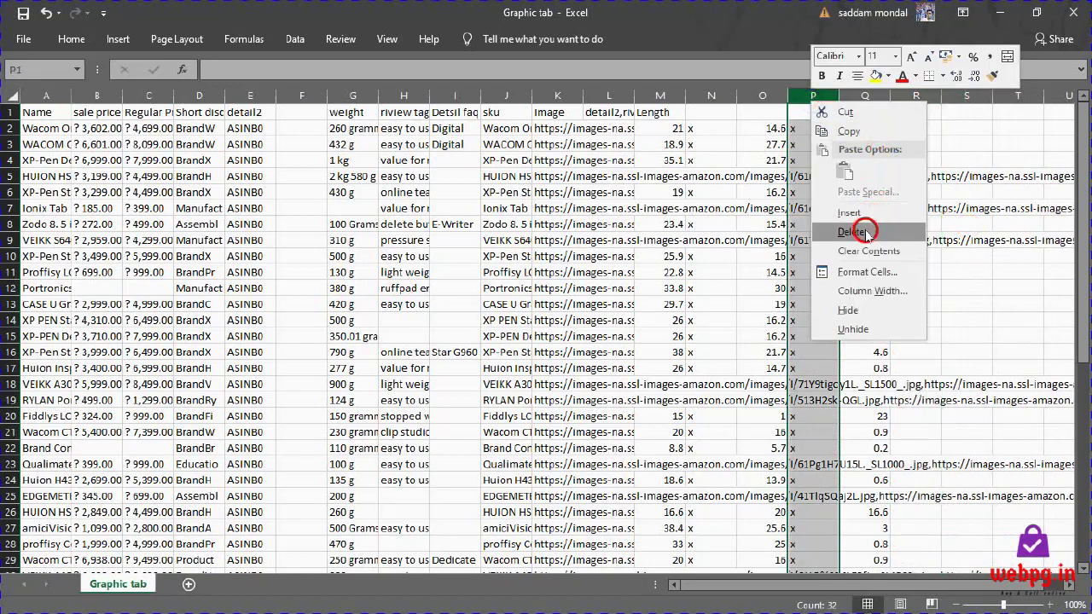
click(854, 223)
click(710, 96)
right_click(711, 96)
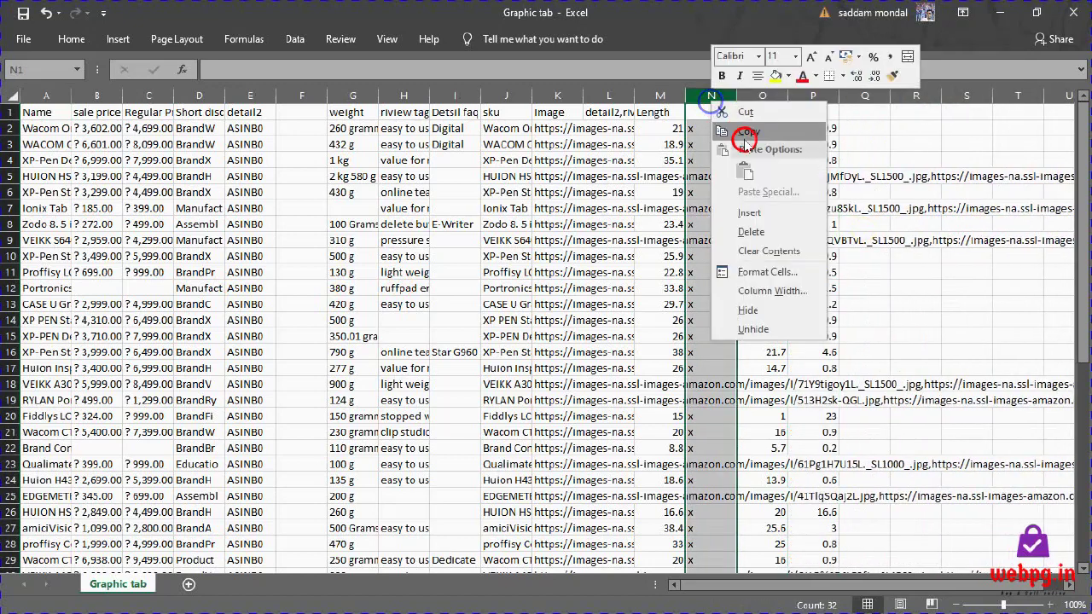
click(772, 232)
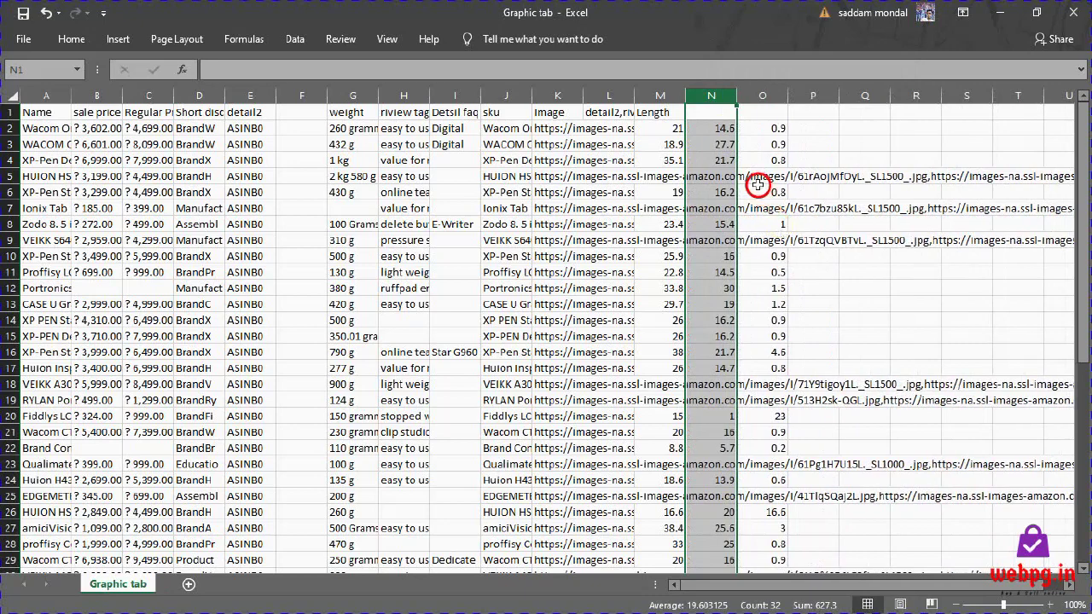
Head column N 'weide' and begin typing 'hight' into O1
double_click(707, 110)
text(weide)
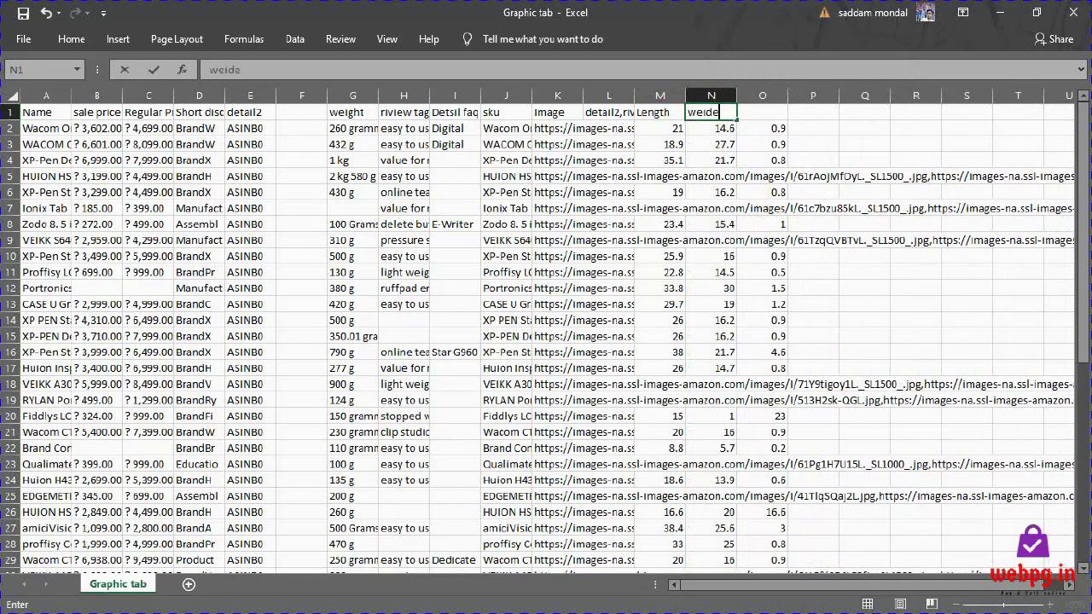
key(Tab)
text(h)
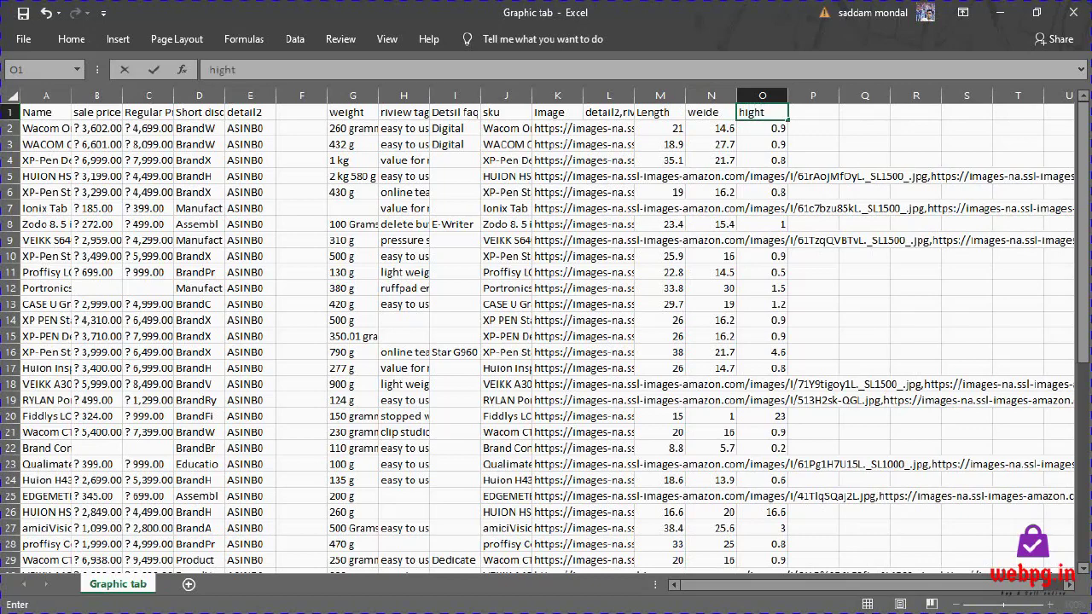
Finish the 'hight' header and move the weight data from column G into column P
click(457, 110)
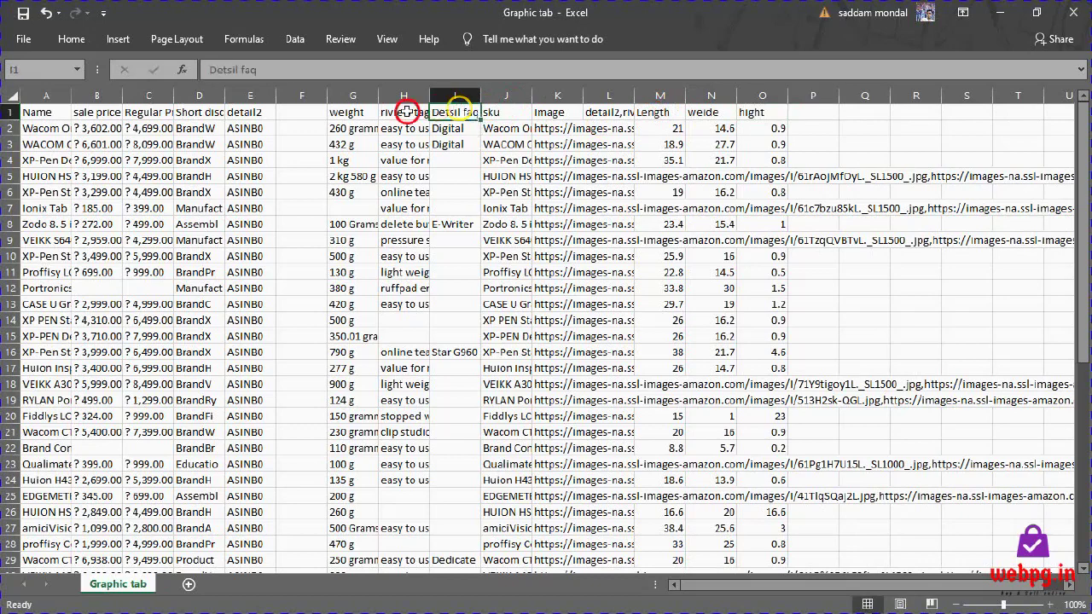
click(406, 111)
click(331, 109)
click(359, 94)
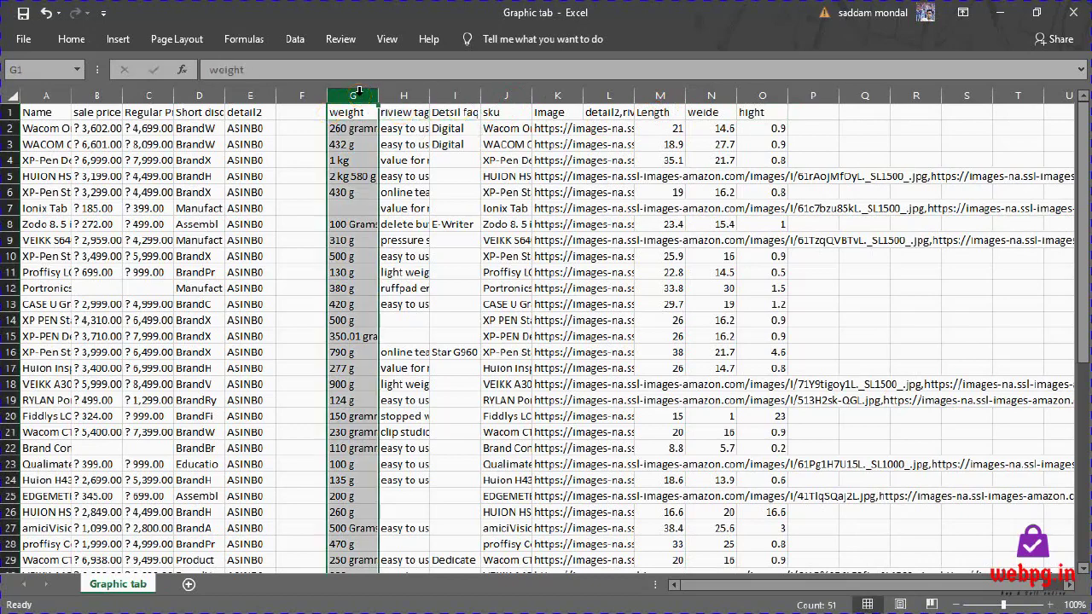
key(ctrl+c)
click(815, 95)
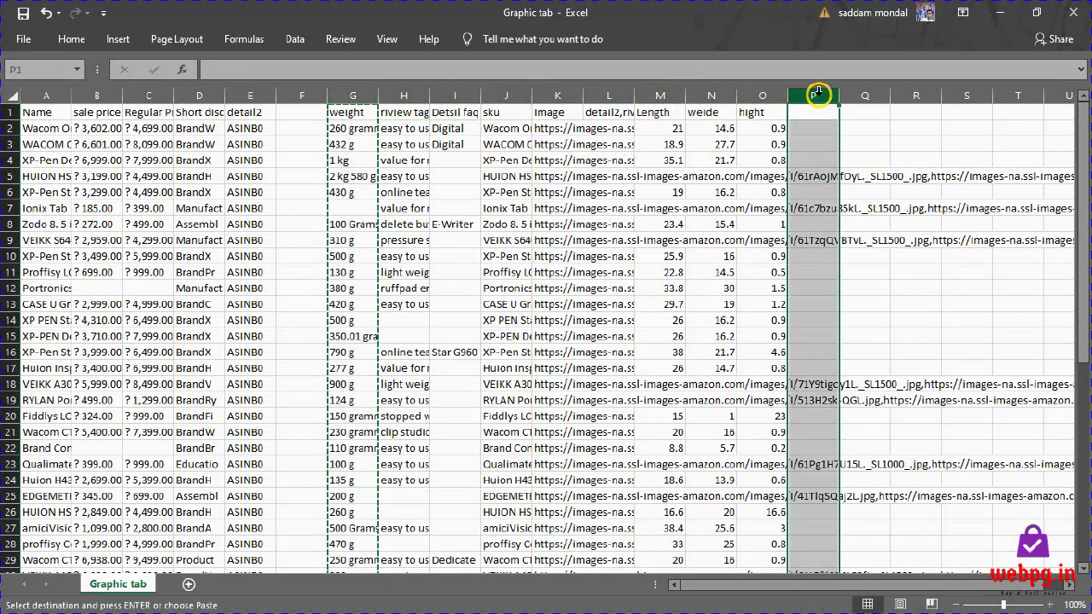
key(ctrl+v)
click(826, 112)
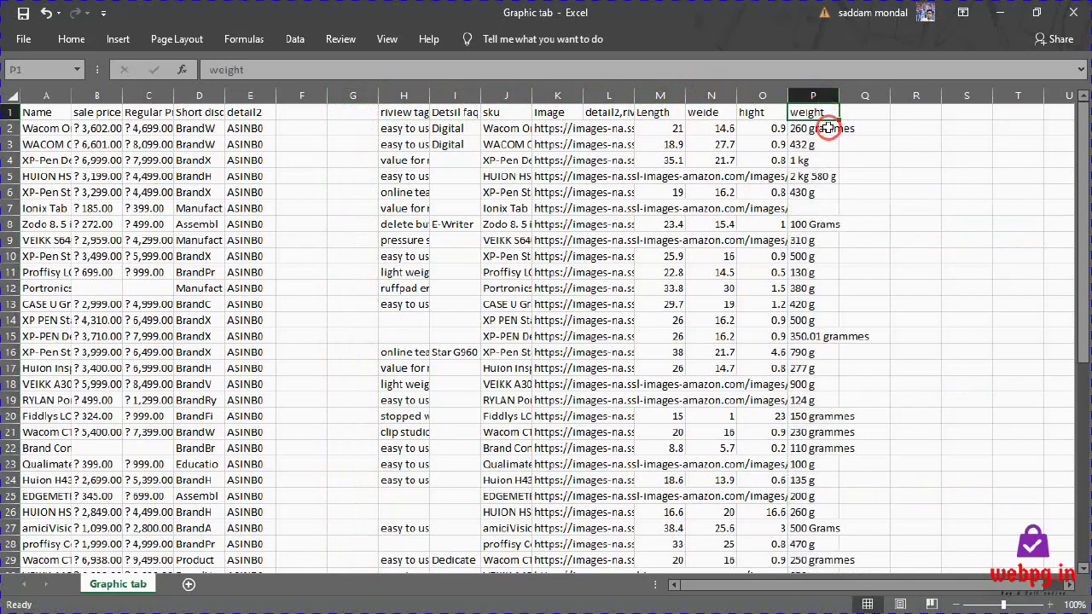
Delete the emptied columns F and G so the weights shift into column N
click(307, 94)
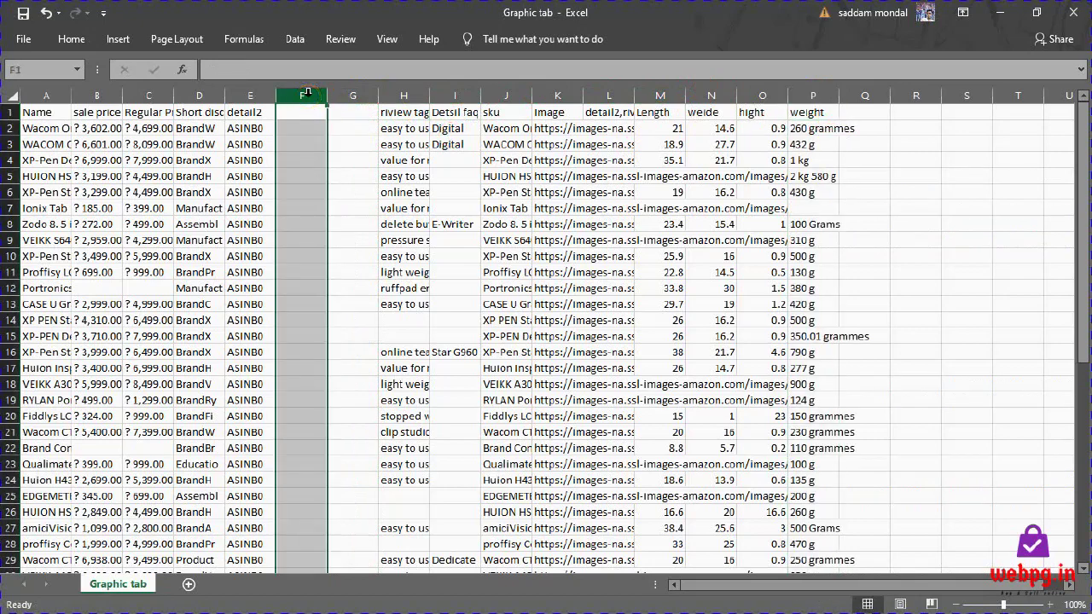
drag(301, 96, 355, 96)
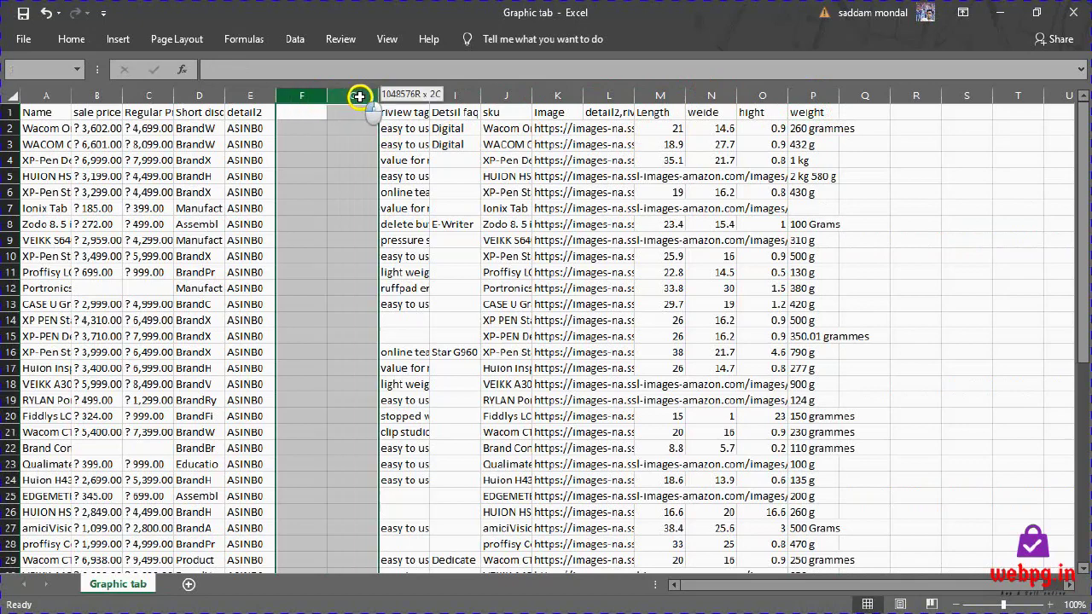
right_click(353, 96)
click(392, 232)
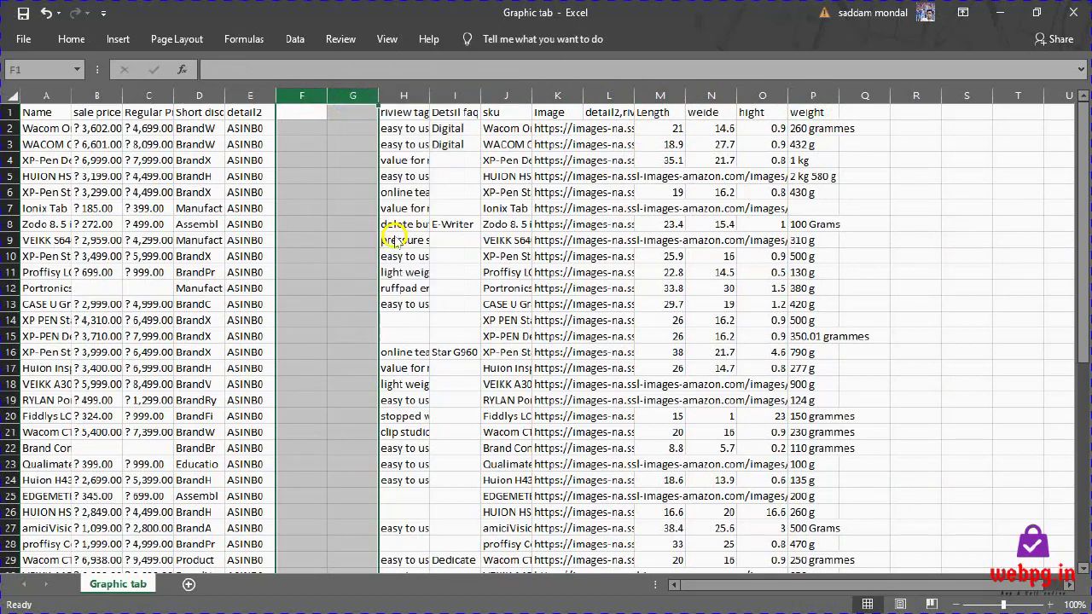
click(719, 95)
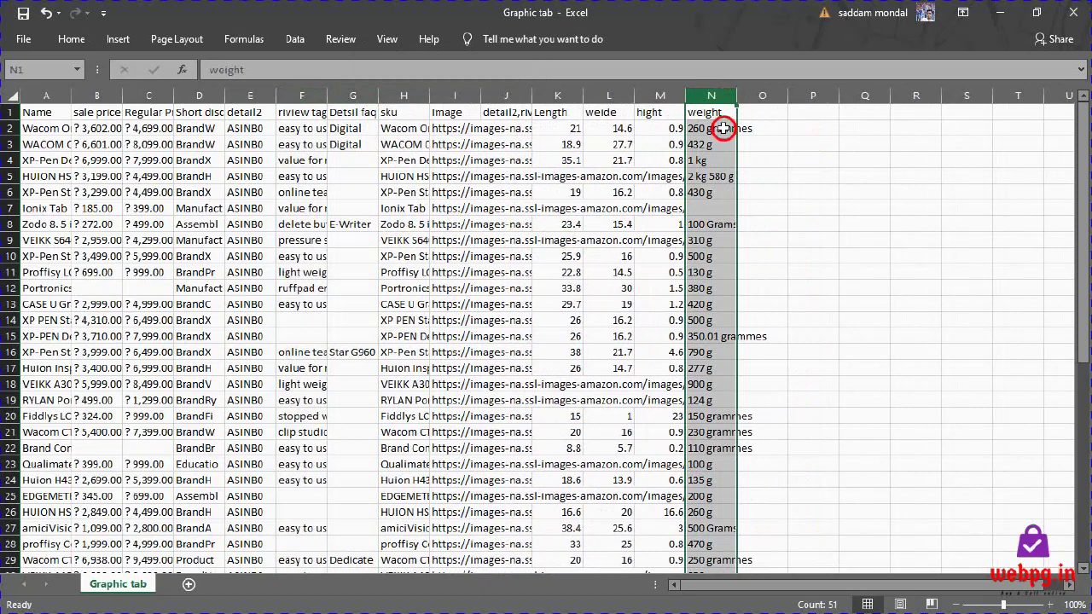
click(714, 151)
click(708, 97)
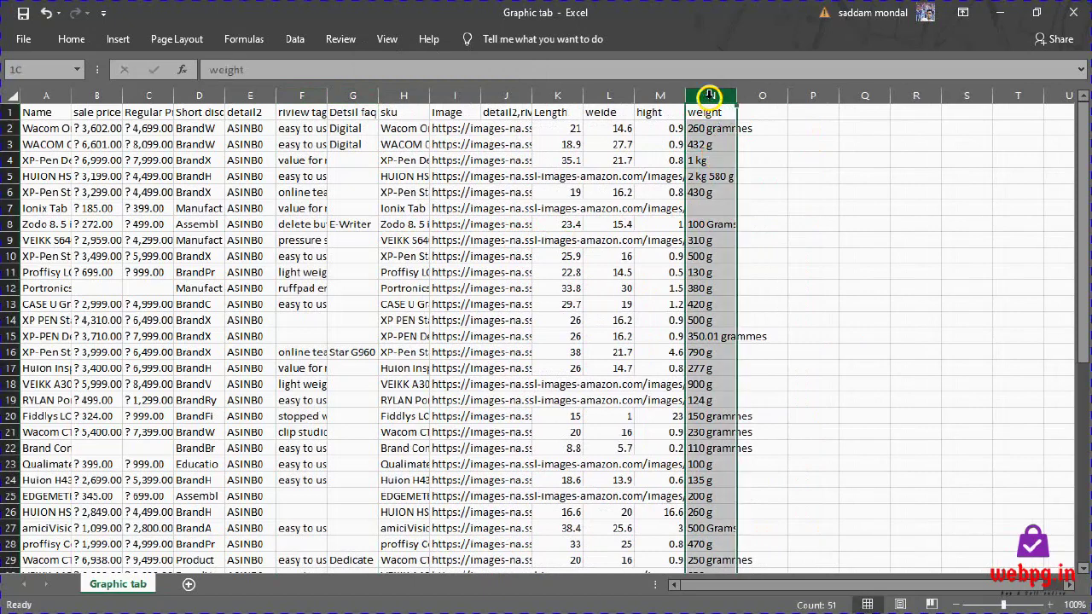
Split column N at spaces with Text to Columns, leaving weight numbers in N and units beside them
click(295, 39)
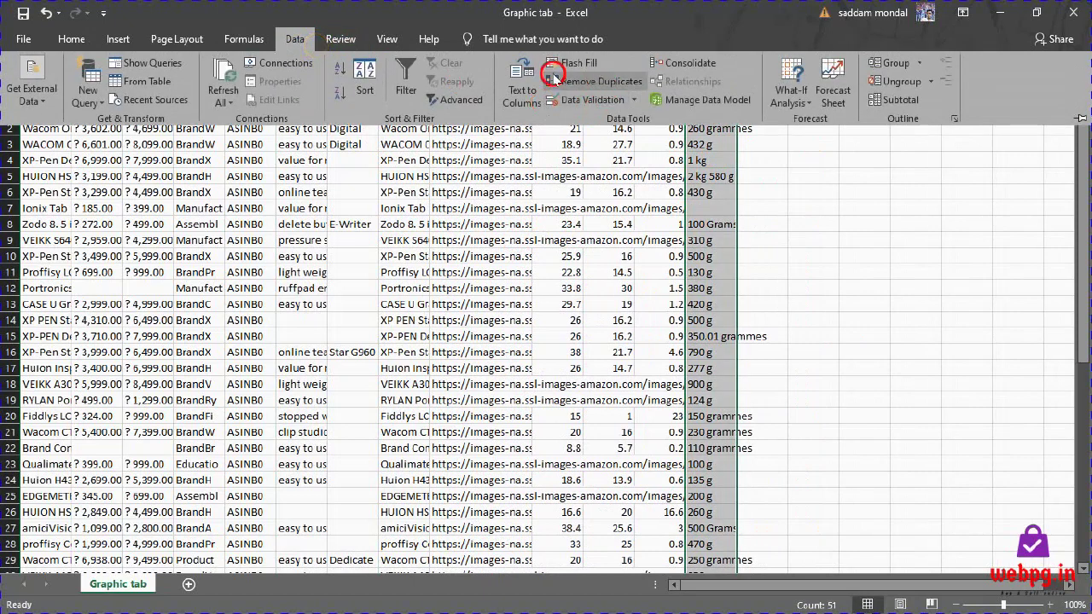
click(524, 89)
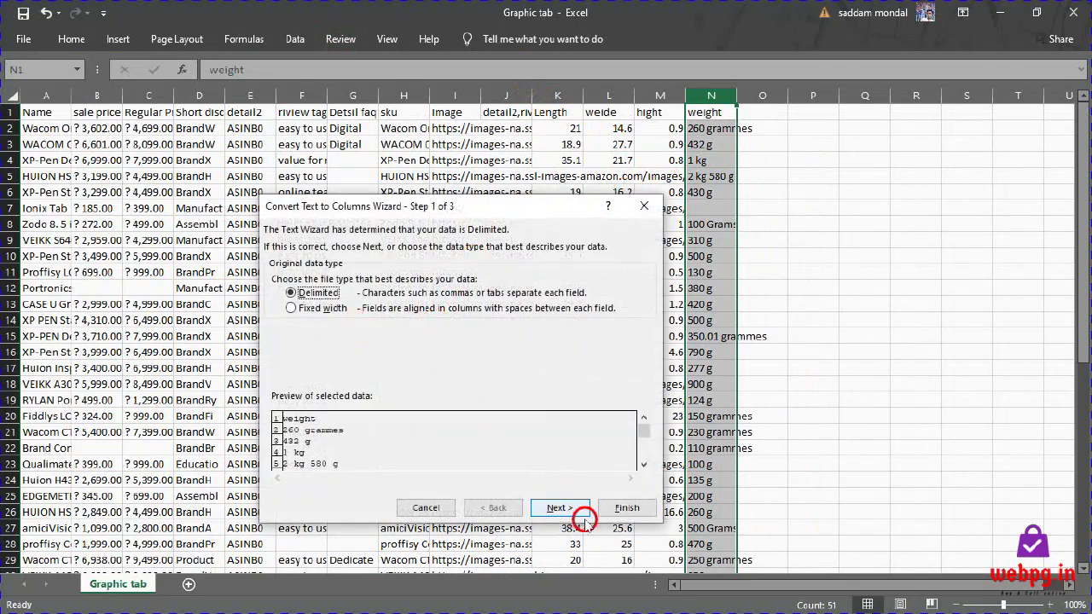
click(560, 509)
click(290, 325)
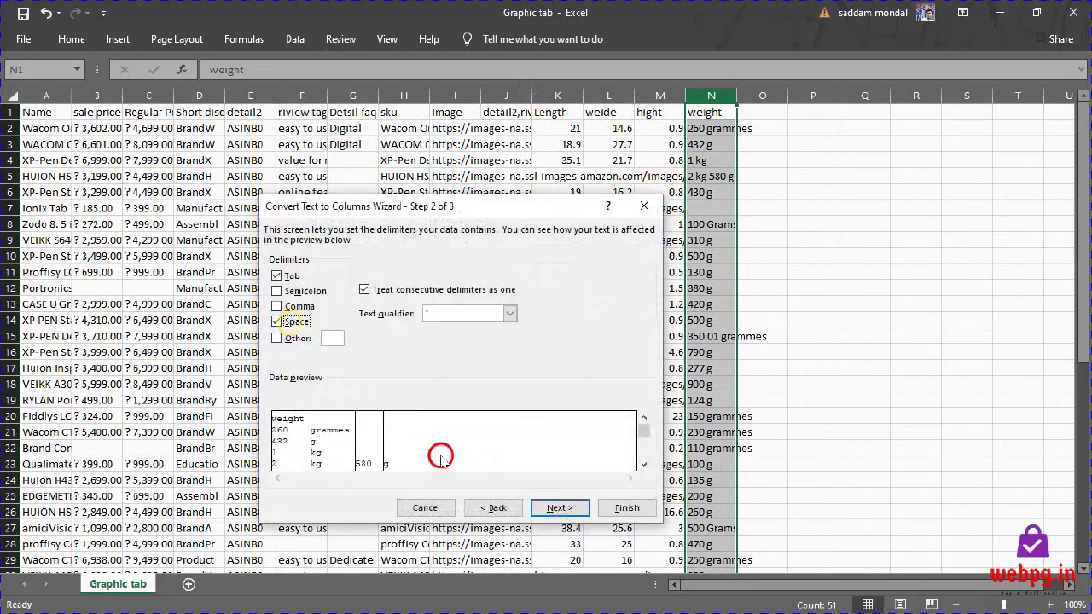
click(553, 507)
click(628, 509)
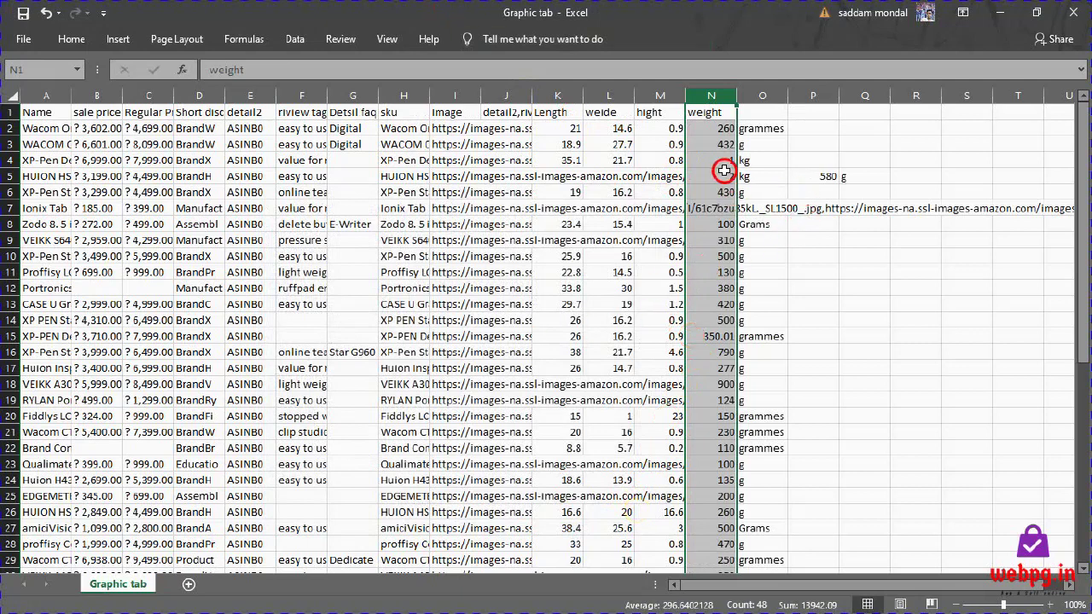
Combine the kilograms and leftover grams in N5 into 2580, then edit the 1 kg weight in N4
click(819, 176)
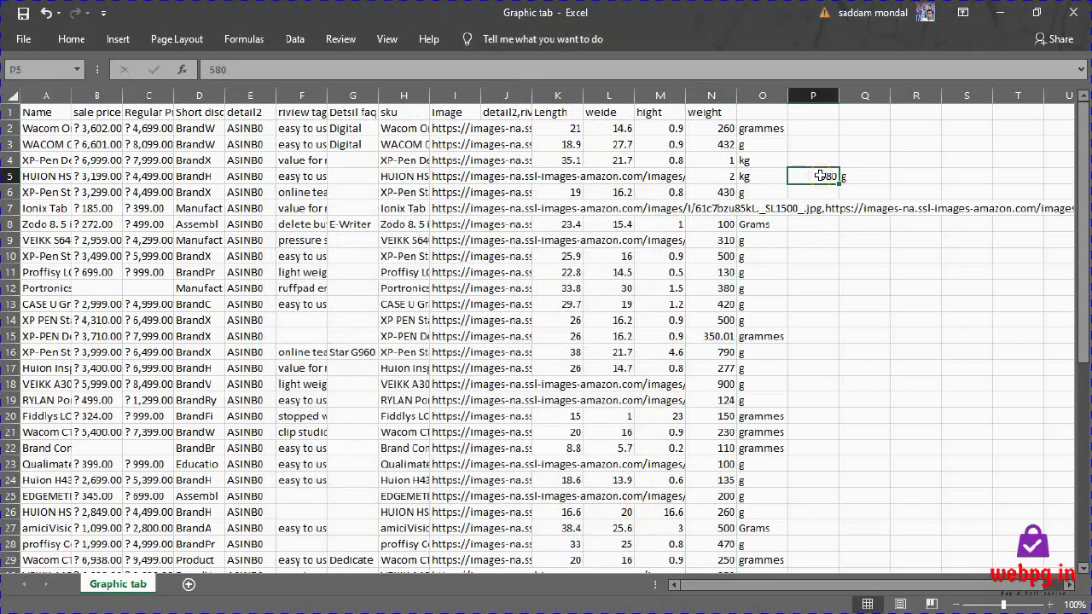
key(ctrl+c)
click(725, 176)
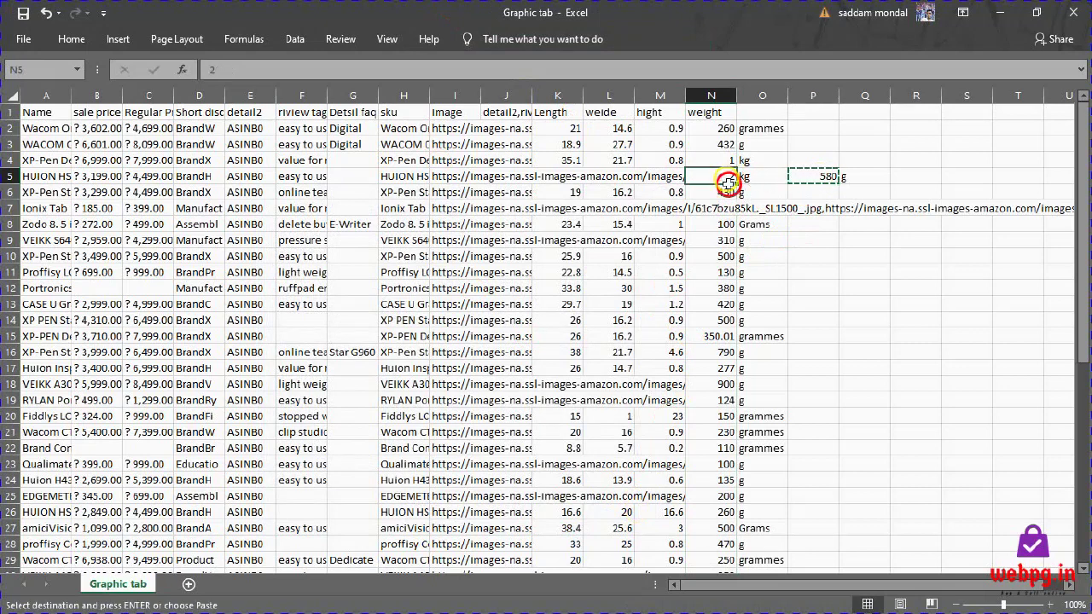
key(ctrl+v)
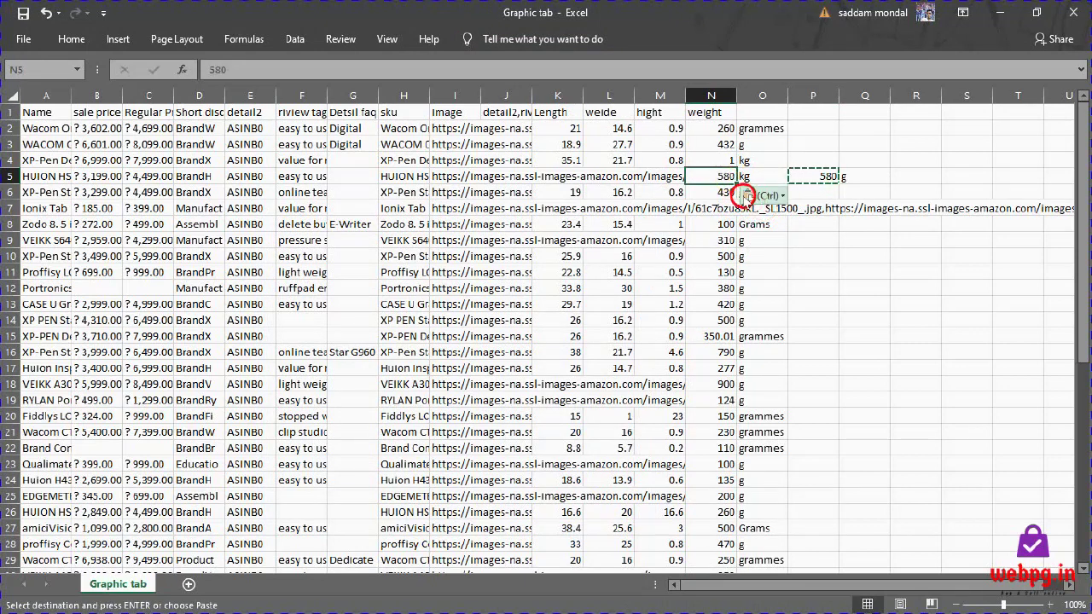
key(F2)
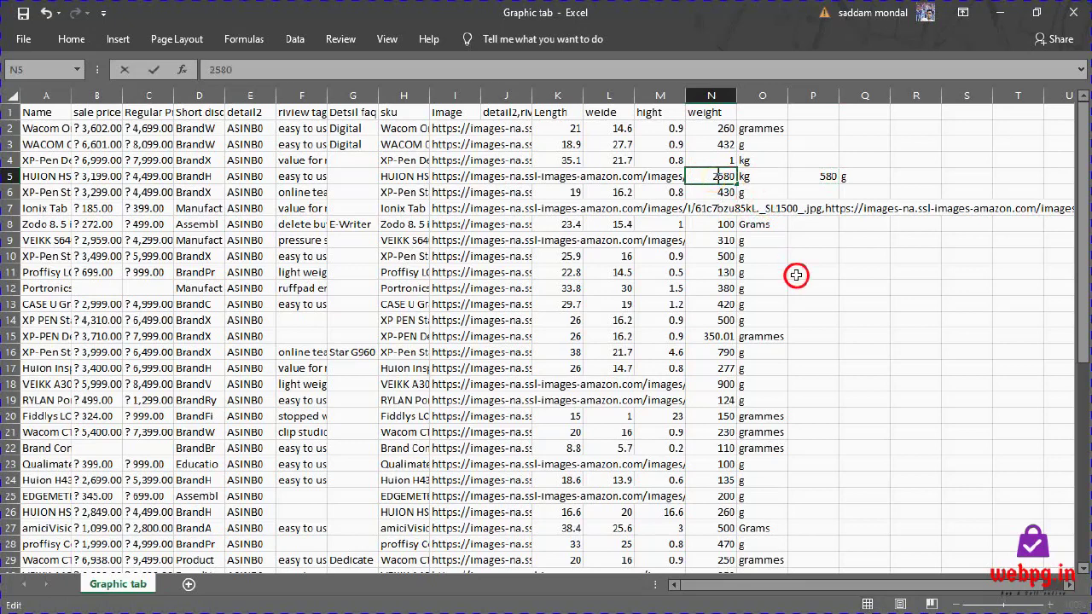
text(2)
click(776, 240)
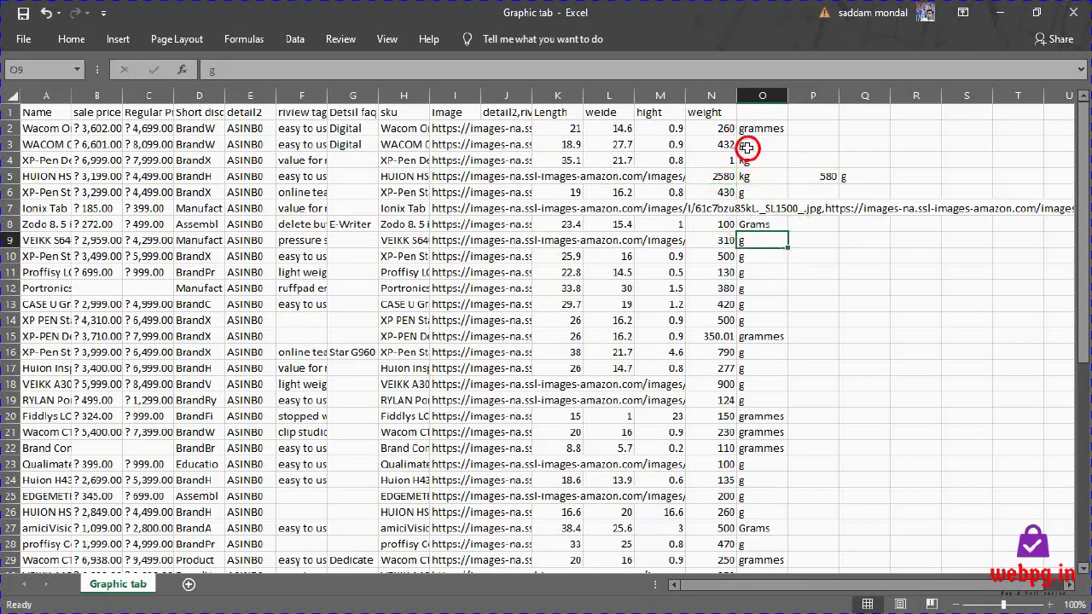
double_click(716, 160)
text(000)
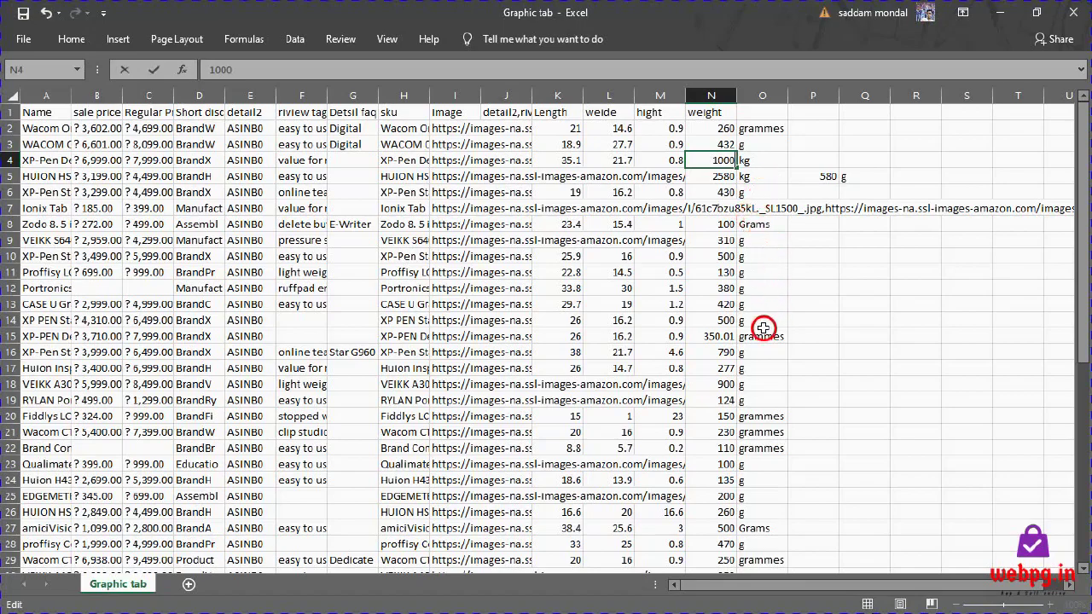
Rewrite N32 as 1840 grams using the leftover 840 from P32
scroll(773, 386, down, 1)
scroll(773, 385, down, 2)
scroll(773, 379, down, 1)
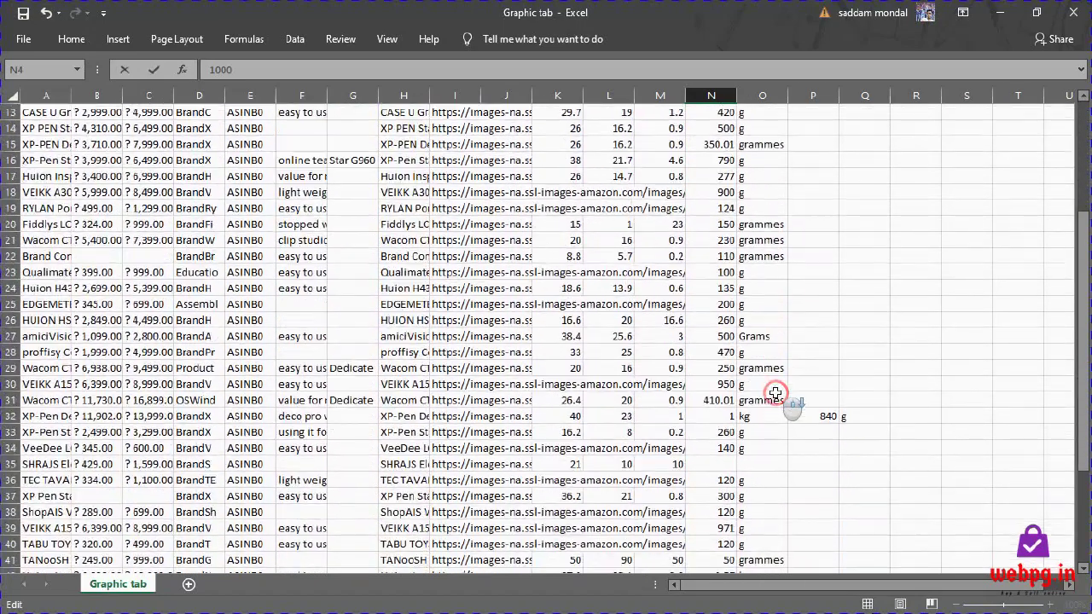
scroll(774, 375, down, 1)
click(721, 367)
double_click(731, 368)
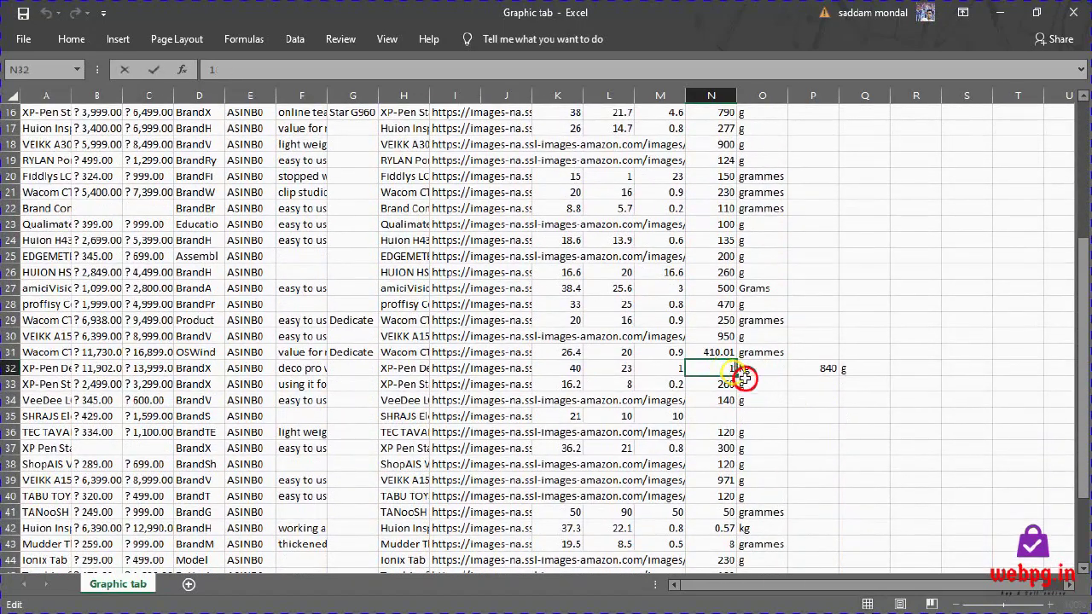
click(831, 374)
key(ctrl+c)
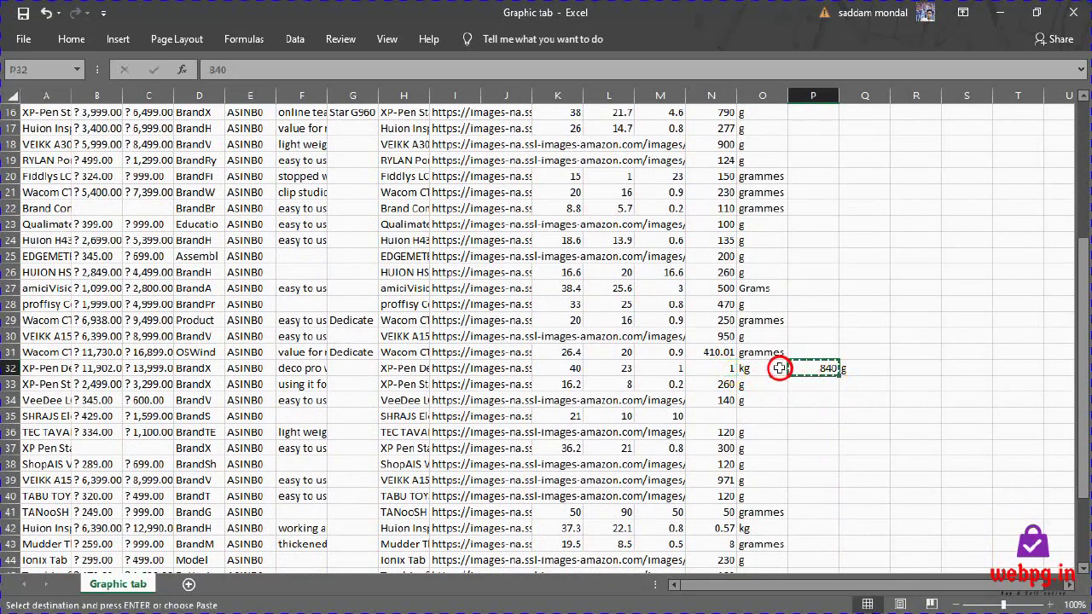
click(727, 368)
key(ctrl+v)
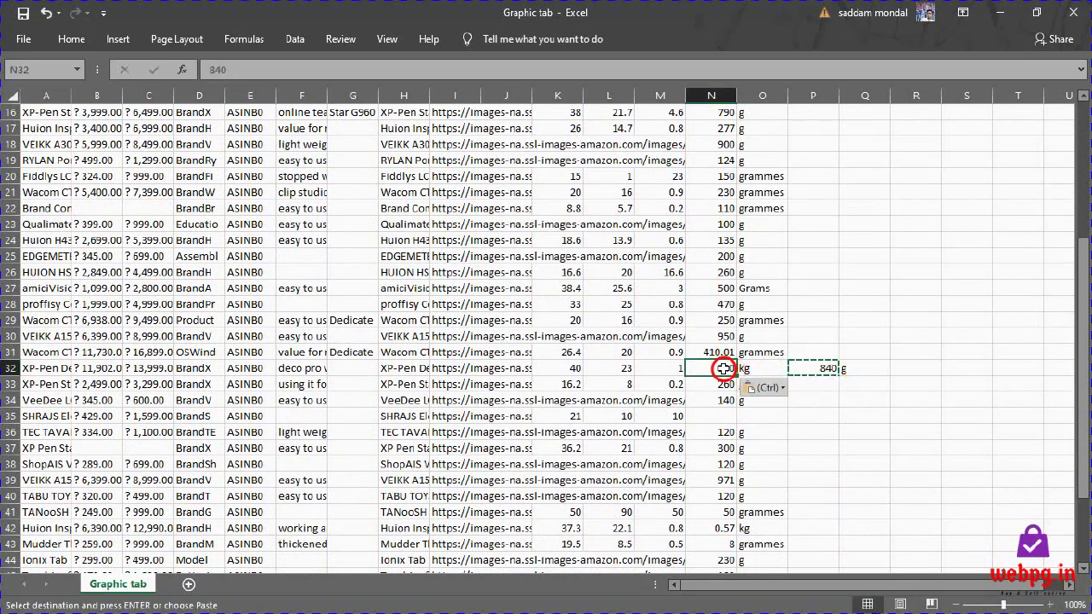
double_click(723, 368)
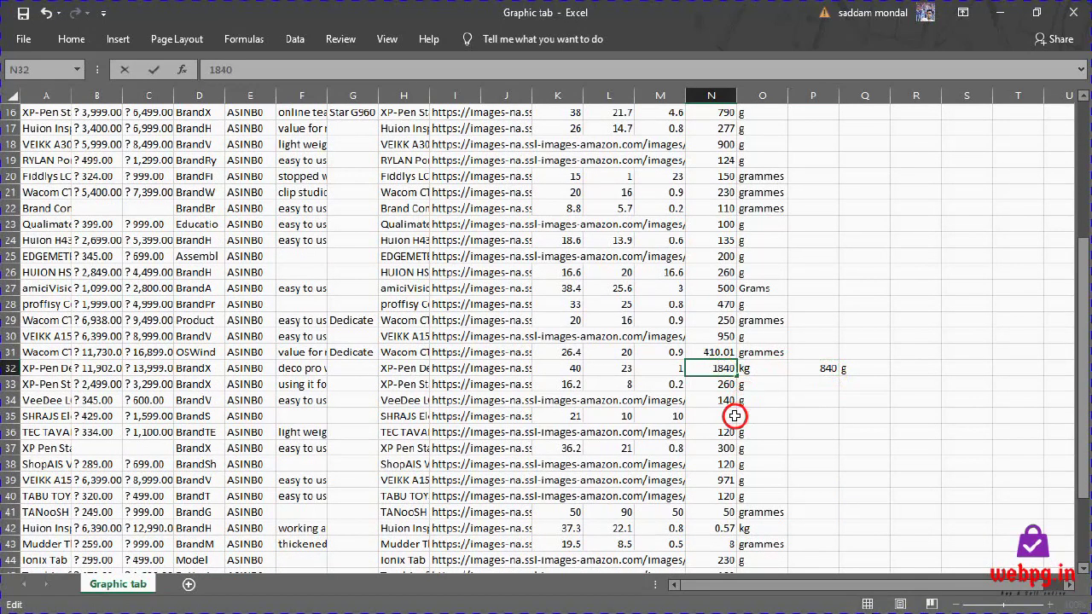
Convert N42 from 0.57 kg to 570 grams
scroll(734, 416, down, 2)
scroll(768, 421, down, 1)
click(731, 385)
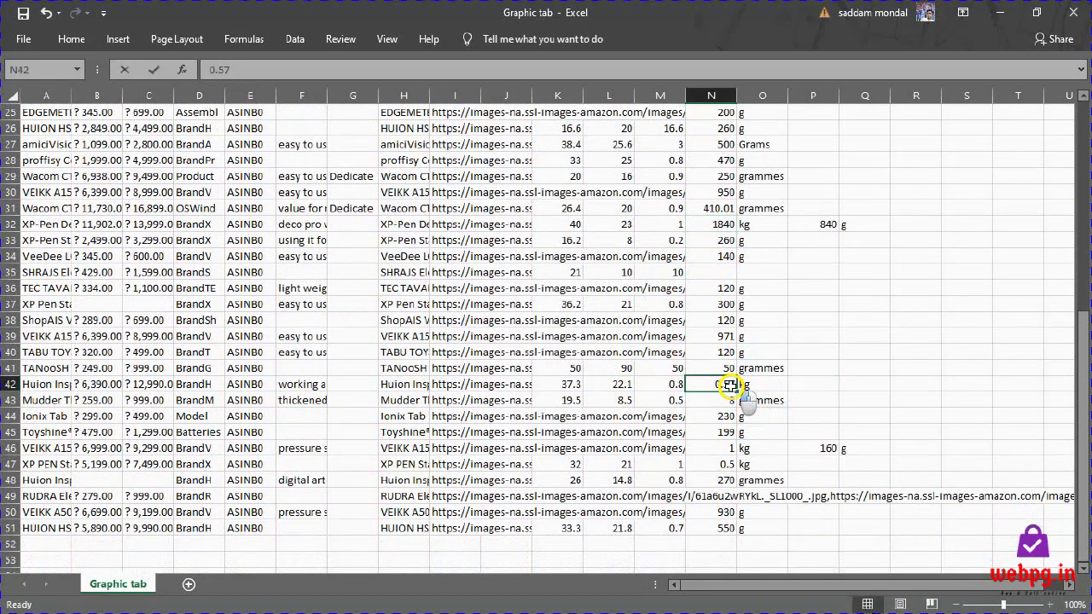
double_click(727, 386)
text(570)
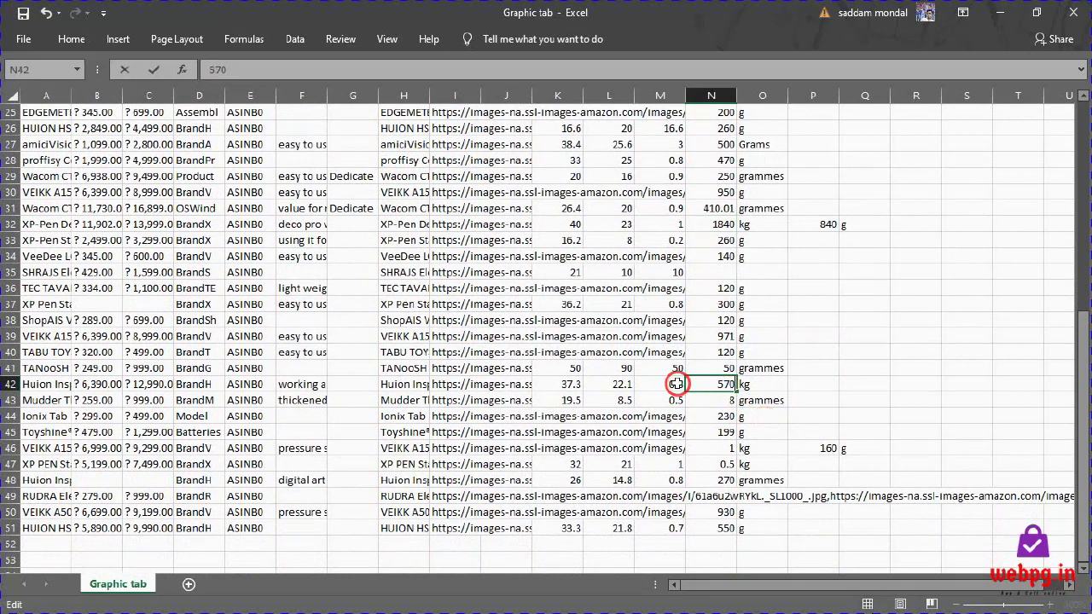
click(731, 447)
Change N46 to 1160 grams and N47 from 0.5 kg to 500 grams
click(820, 449)
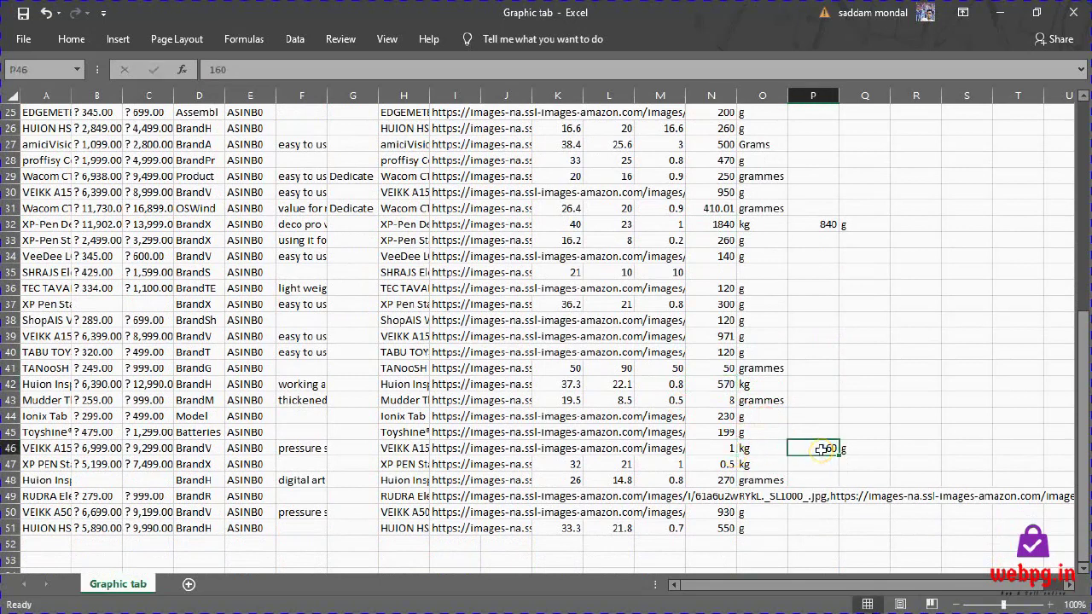
key(ctrl+c)
click(721, 448)
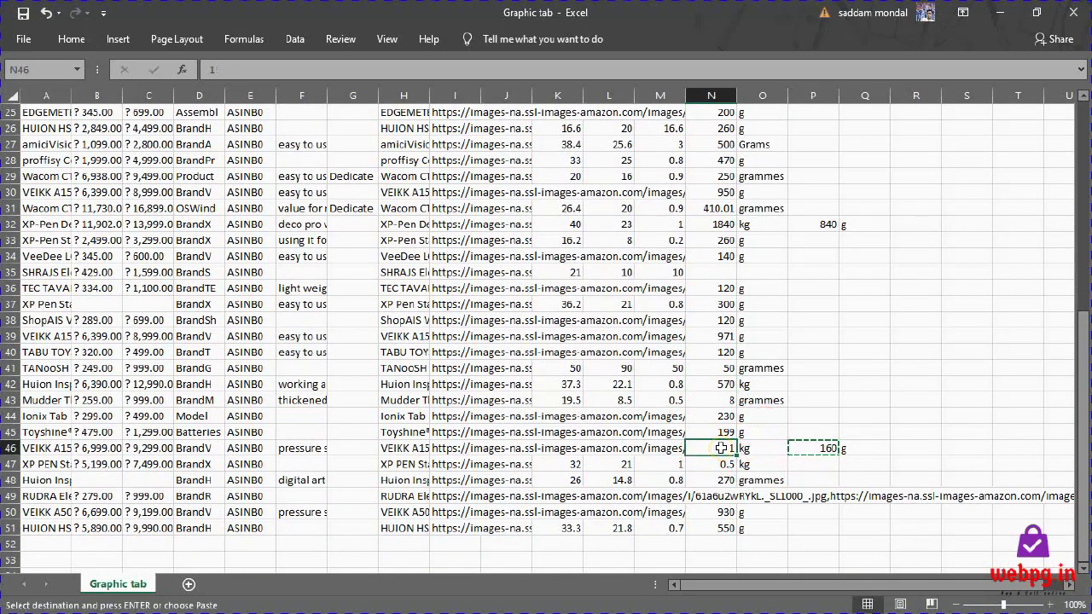
double_click(721, 448)
key(ctrl+v)
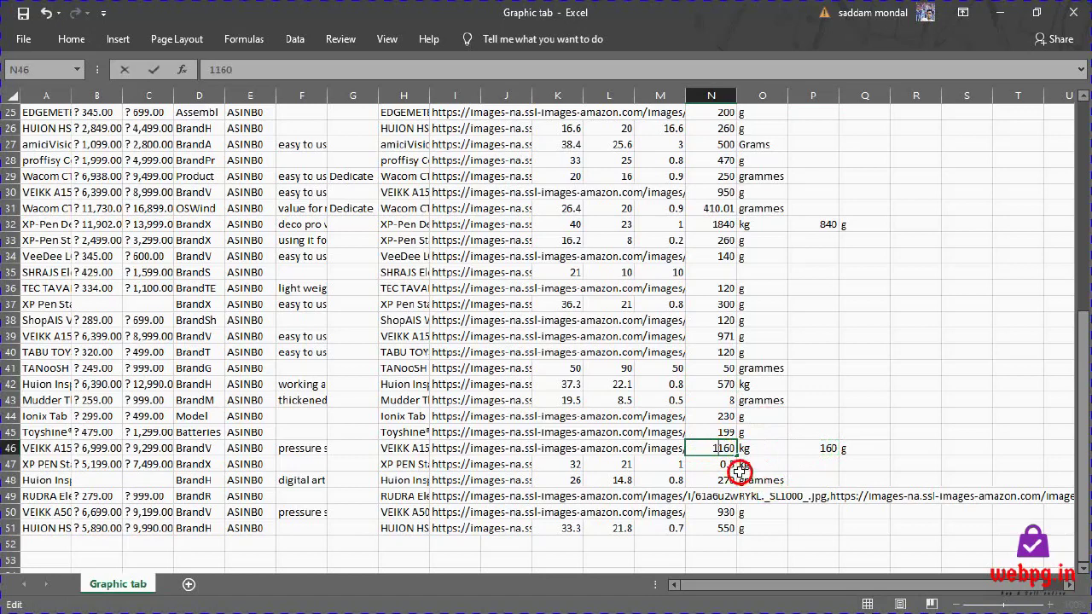
double_click(732, 463)
text(500)
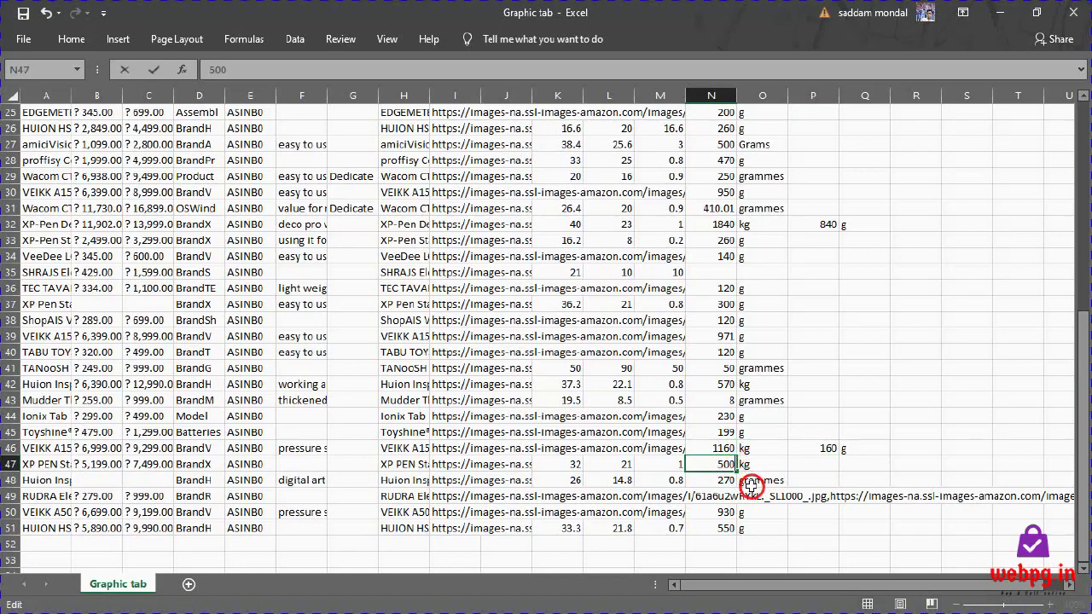
scroll(767, 474, down, 1)
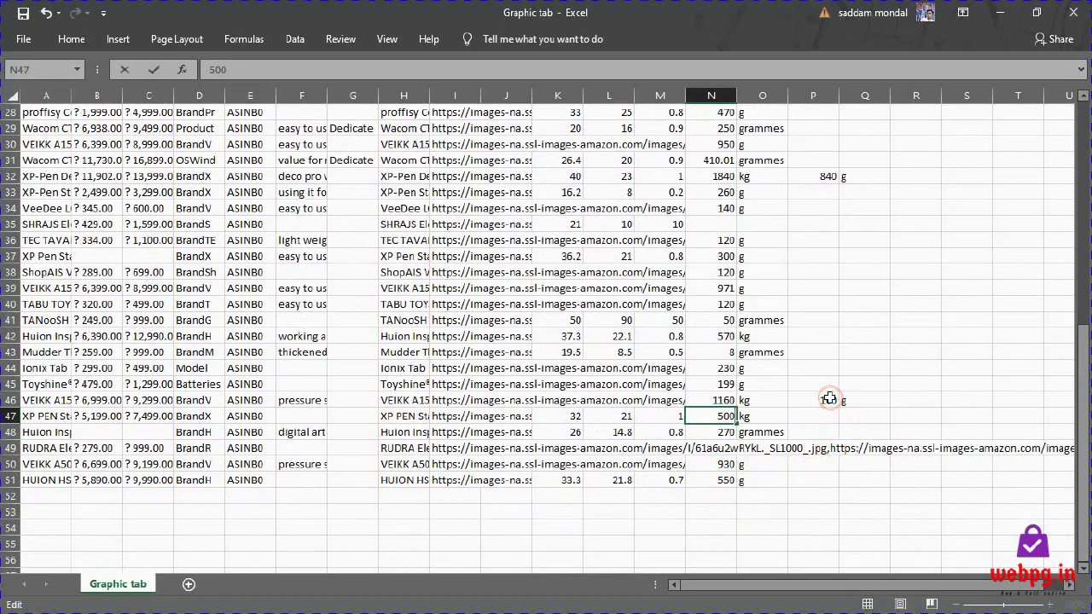
scroll(776, 401, up, 5)
scroll(819, 366, up, 4)
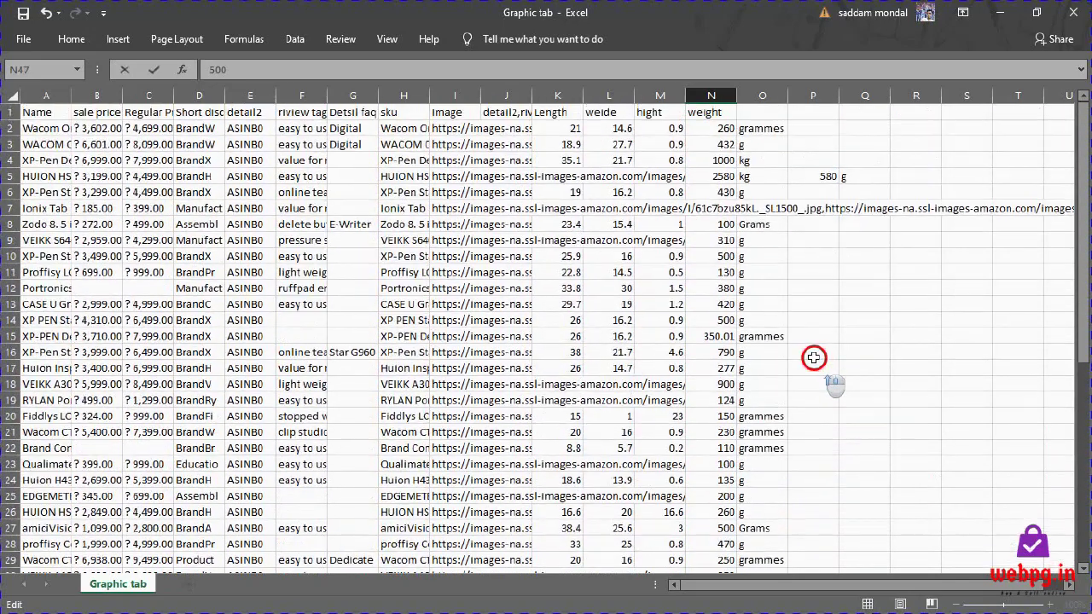
Delete the leftover unit columns O–Q and save the file, keeping CSV format
drag(770, 98, 840, 94)
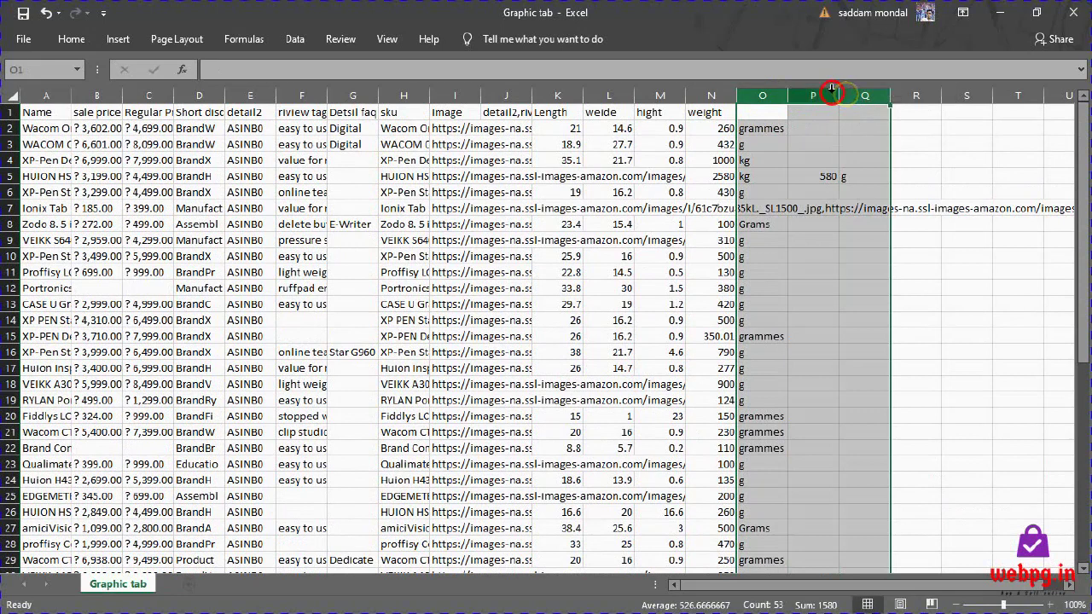
right_click(774, 96)
click(823, 224)
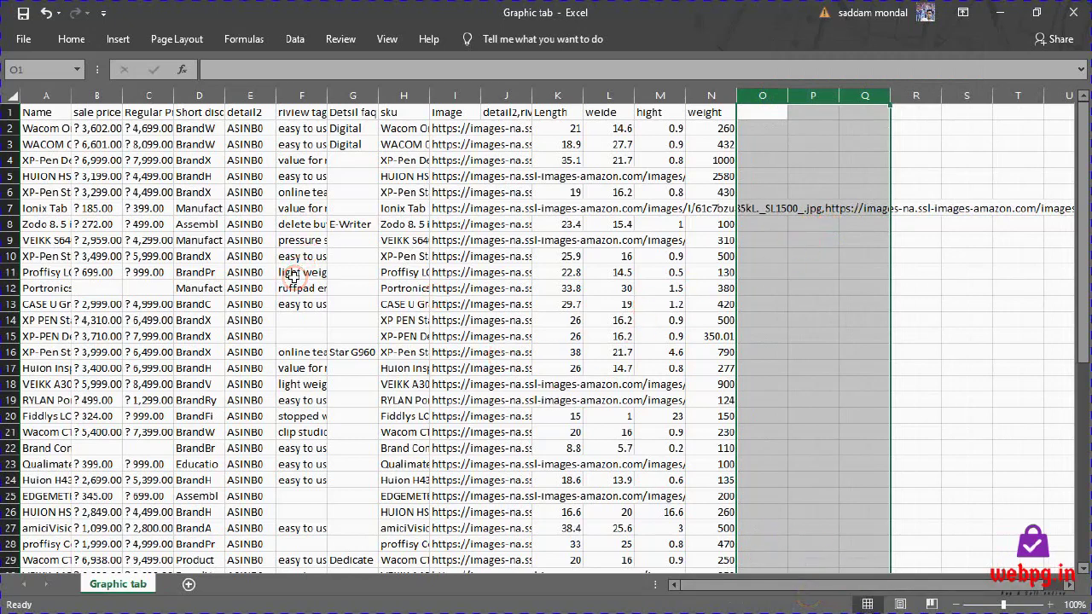
key(ctrl+s)
click(485, 360)
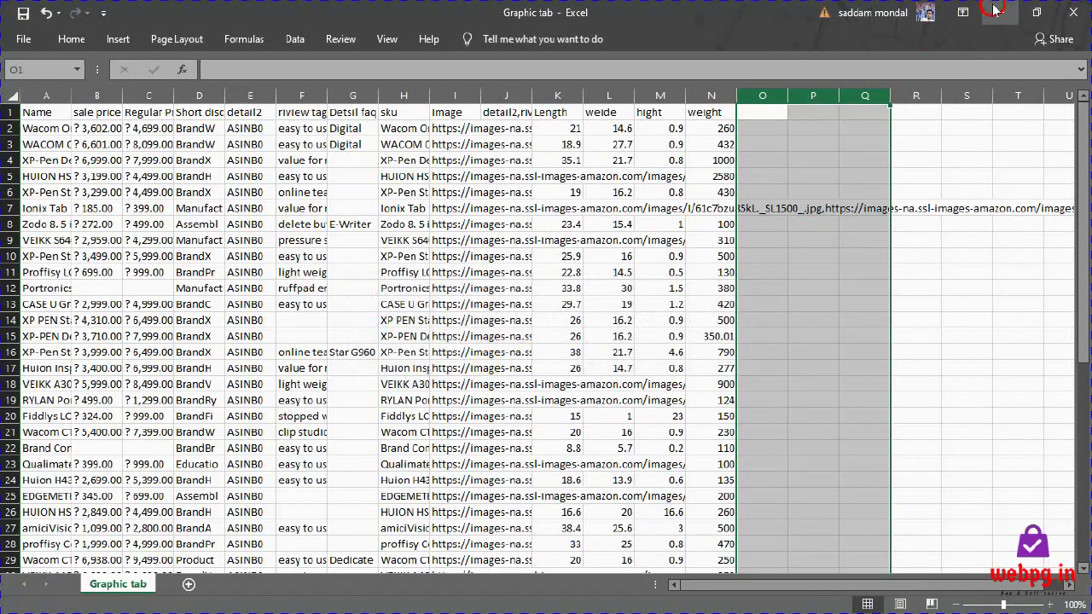
Open the mice amazon CSV from the desktop
click(994, 11)
click(923, 130)
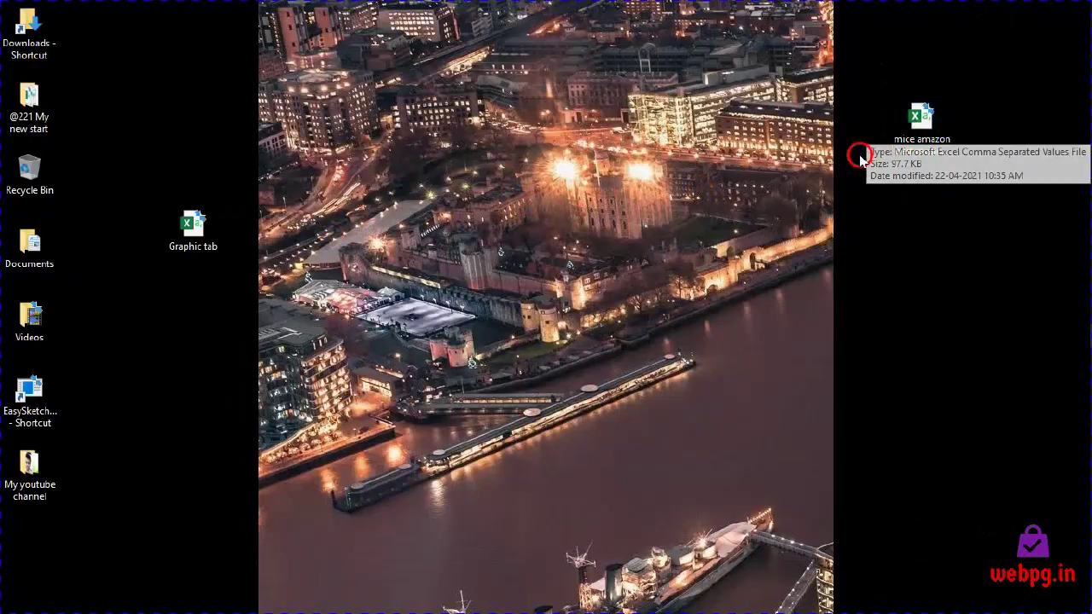
key(Return)
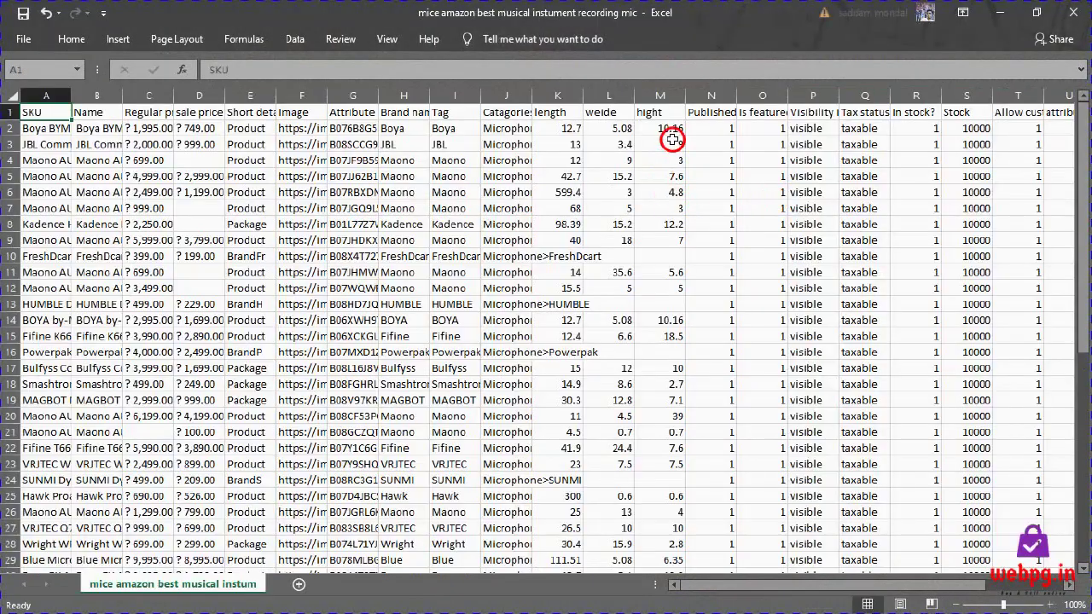
Copy N1:U6, Published through Stock, and paste it into the Graphic tab sheet at O1
mouse_move(718, 104)
mouse_down()
mouse_move(1024, 196)
mouse_move(853, 197)
mouse_up()
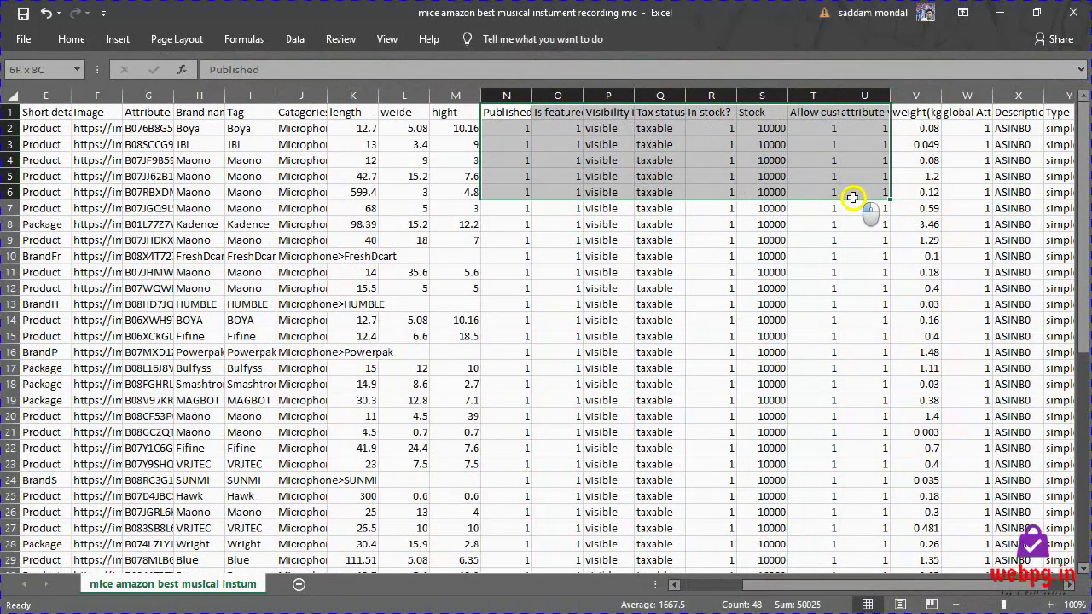
drag(853, 198, 852, 197)
key(ctrl+c)
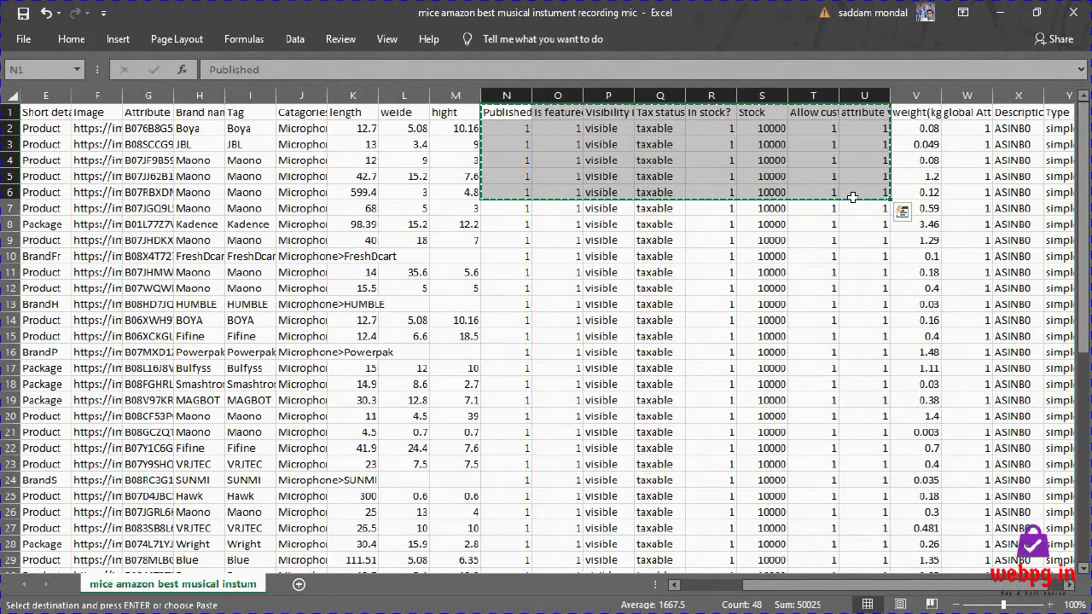
key(alt+Tab)
click(755, 113)
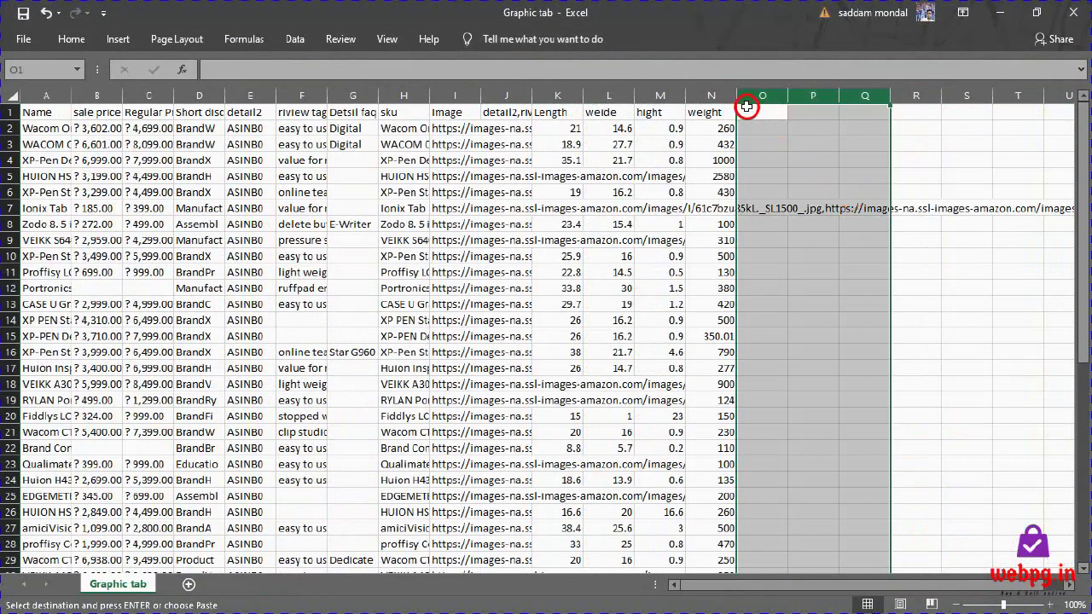
key(ctrl+v)
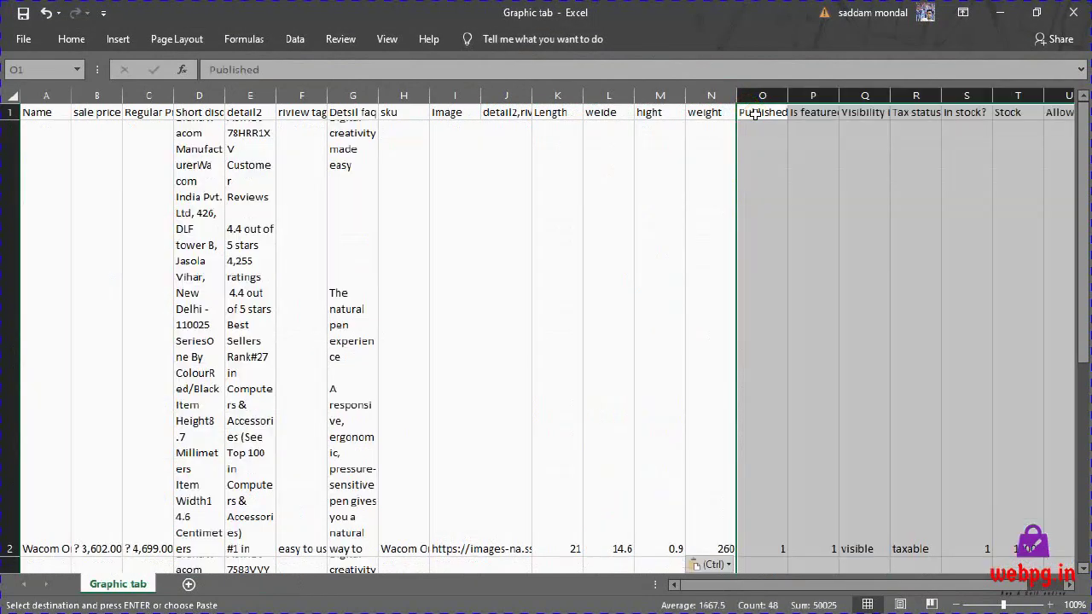
key(alt+Tab)
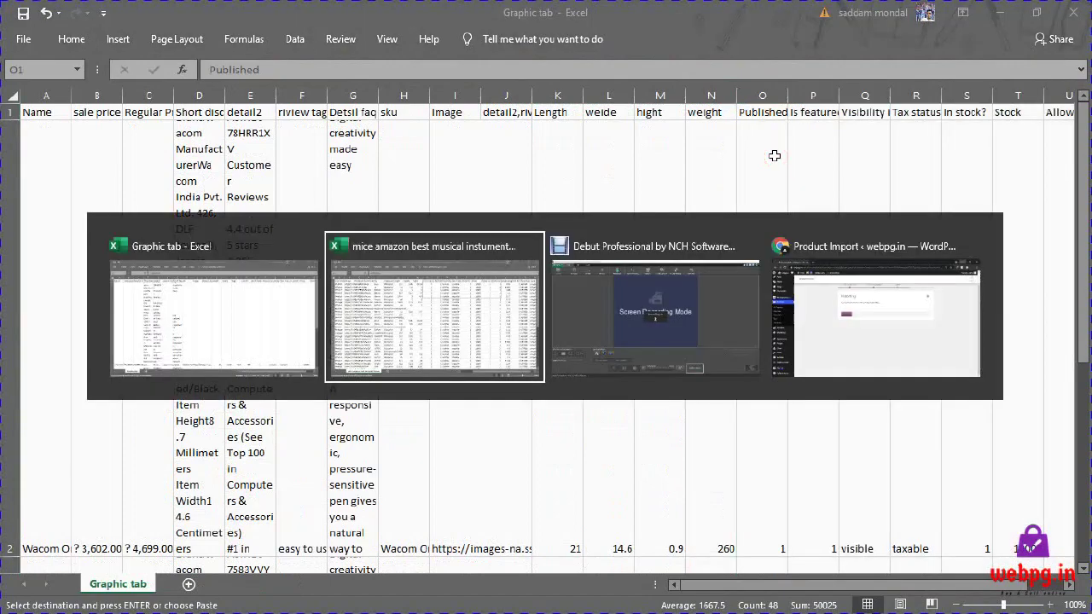
click(926, 130)
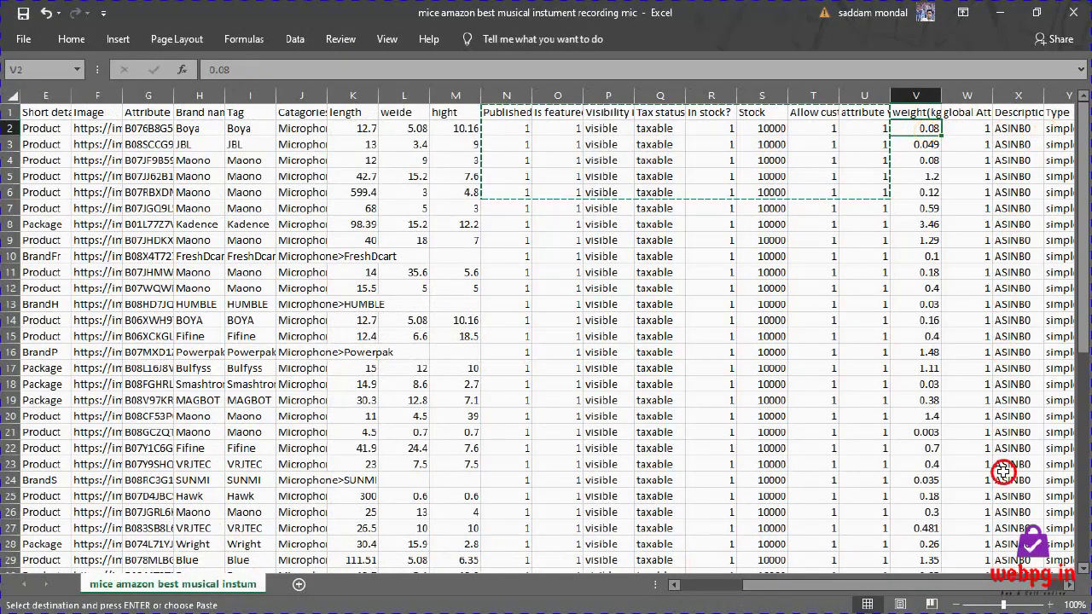
Copy the Type cells Y1:Y6 from the mice amazon workbook
scroll(1055, 590, right, 1)
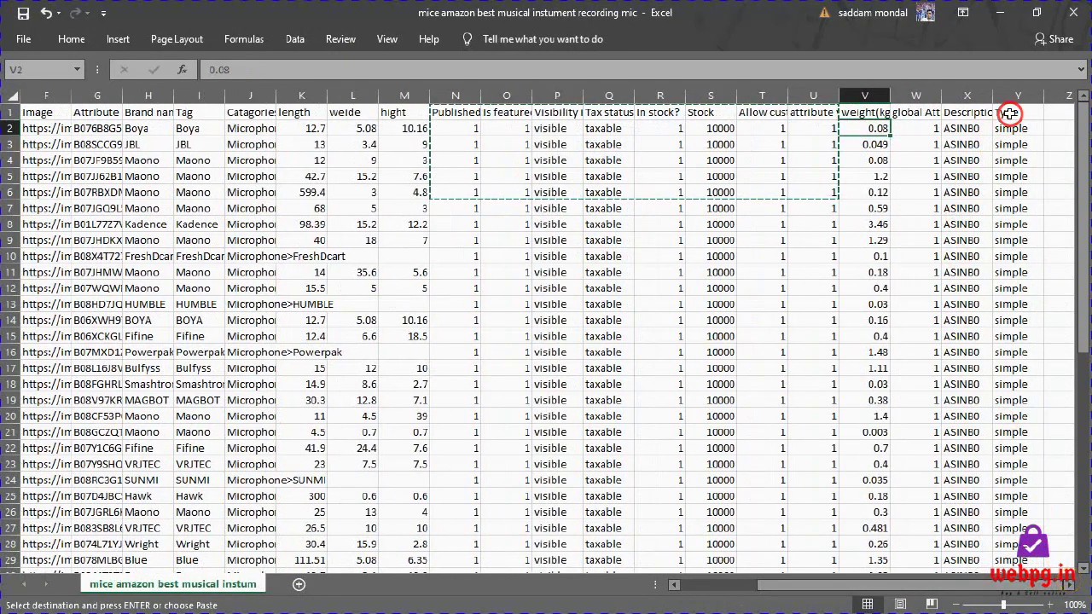
click(1024, 113)
drag(1030, 115, 1040, 191)
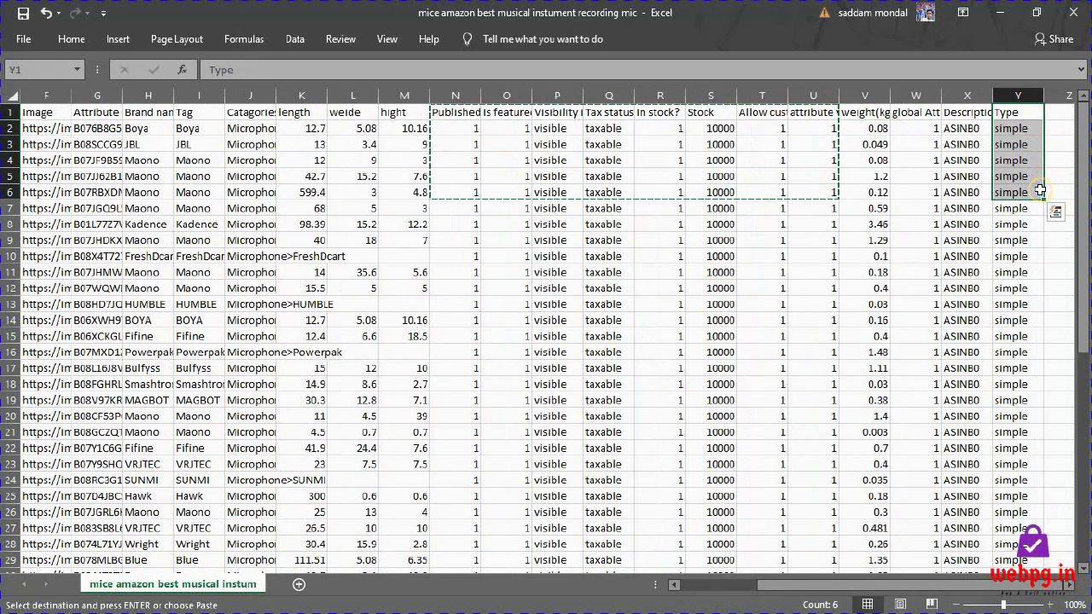
key(ctrl+c)
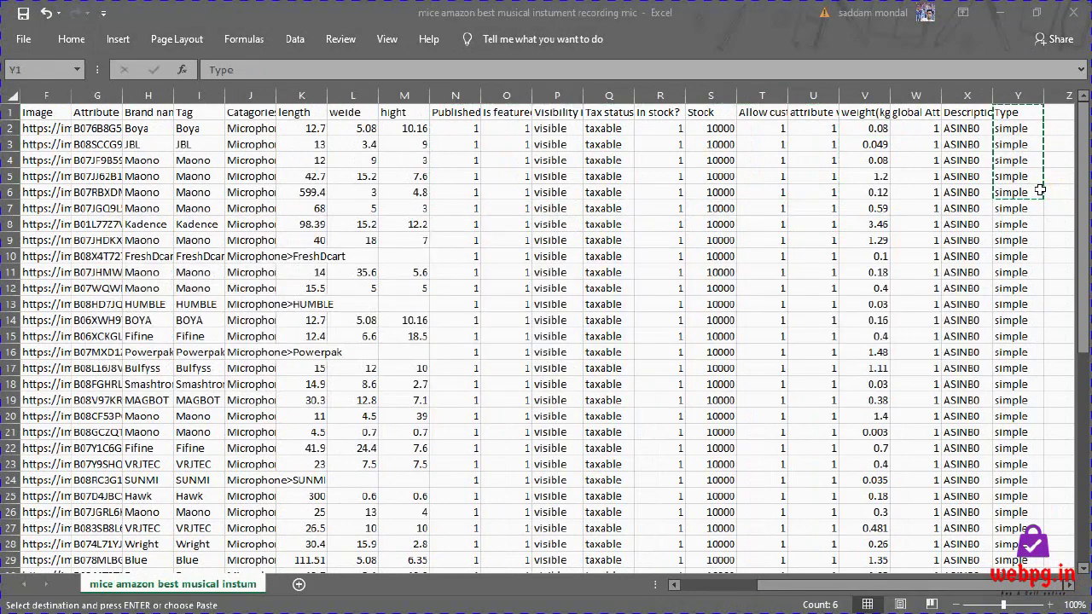
Paste the Type column with 'simple' values into W1 of the Graphic tab sheet
key(alt+Tab)
drag(961, 589, 981, 588)
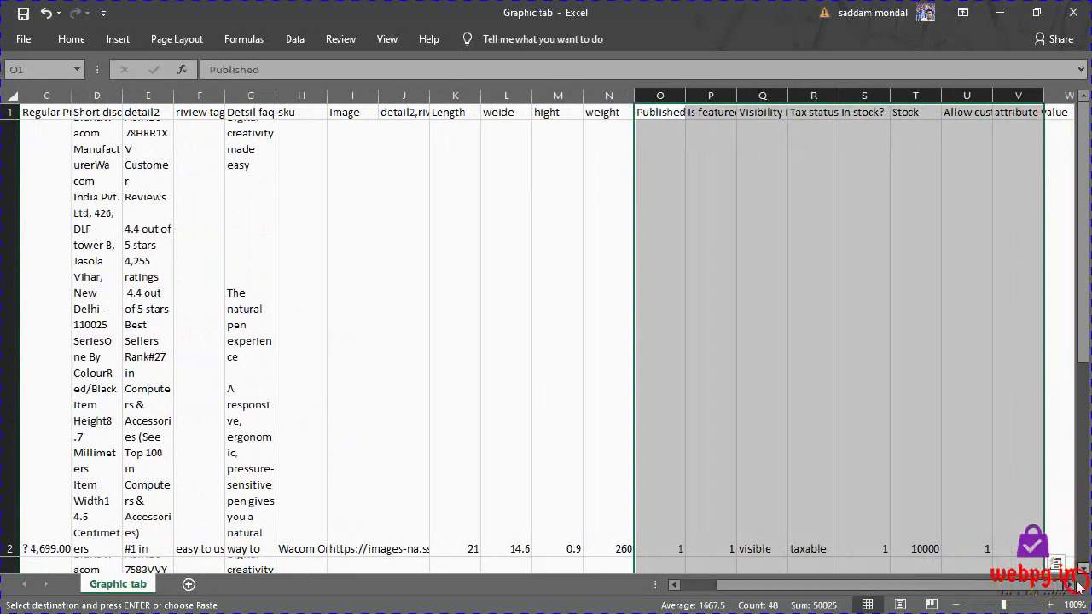
scroll(879, 178, right, 4)
click(866, 109)
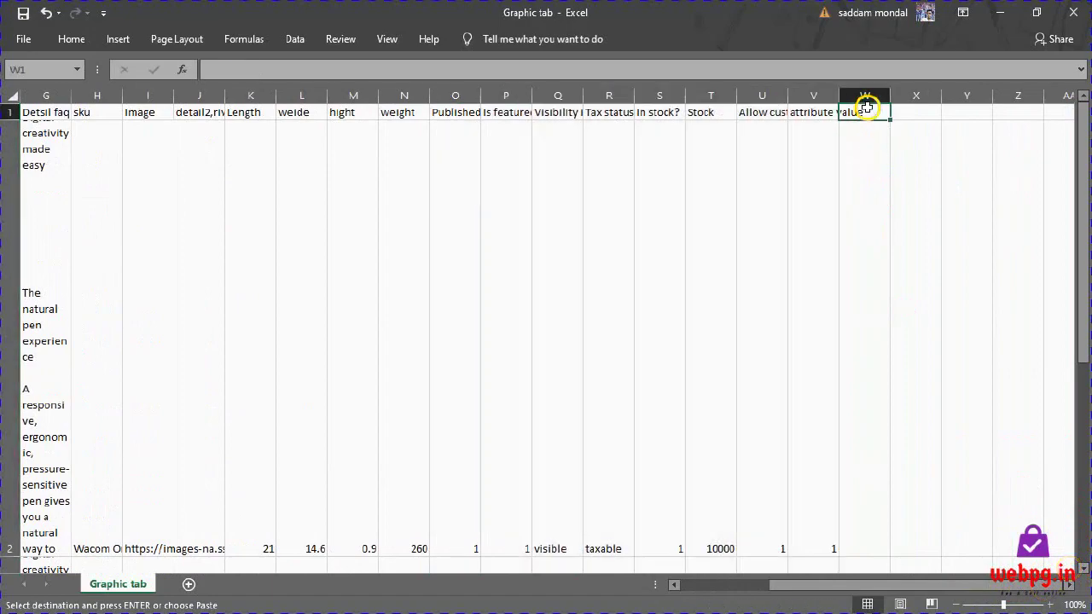
key(ctrl+v)
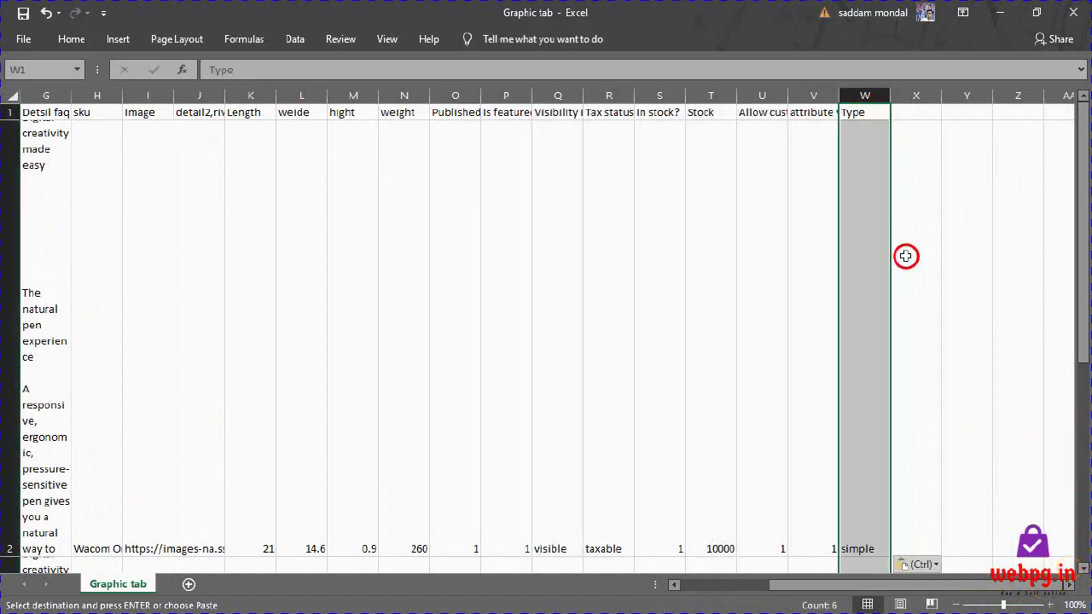
scroll(906, 256, down, 10)
scroll(907, 275, up, 9)
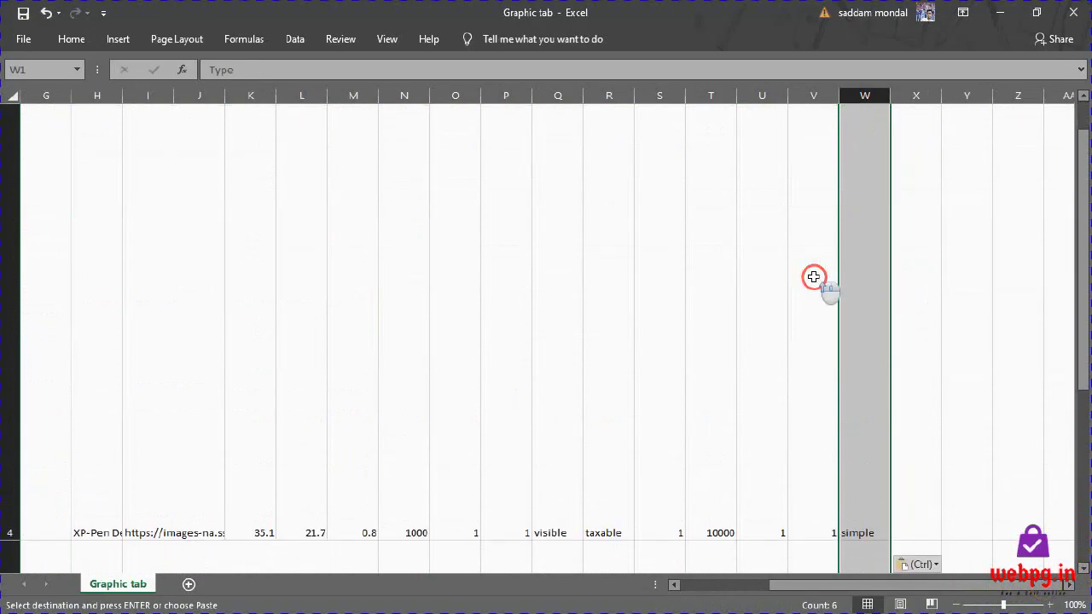
scroll(813, 277, up, 2)
scroll(813, 277, down, 5)
scroll(813, 277, up, 4)
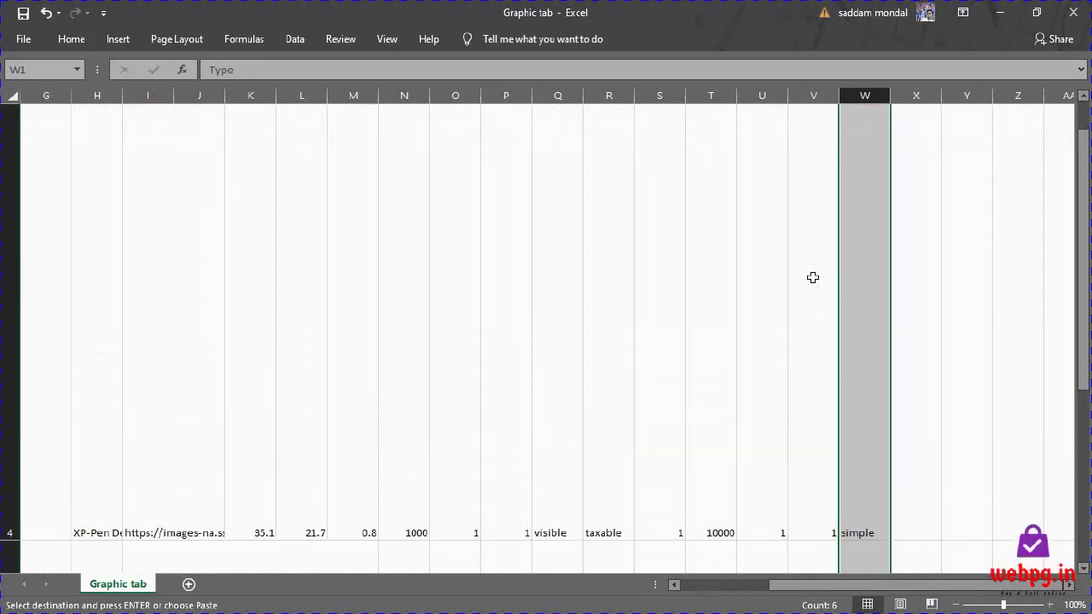
scroll(812, 277, up, 1)
scroll(793, 273, up, 1)
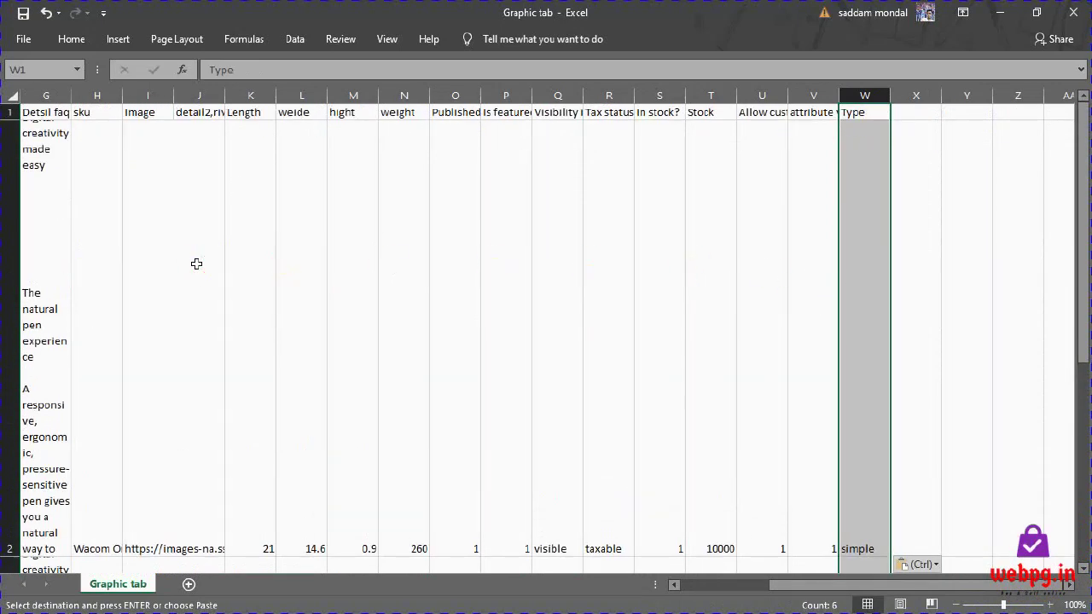
key(ctrl)
key(ctrl)
key(ctrl+z)
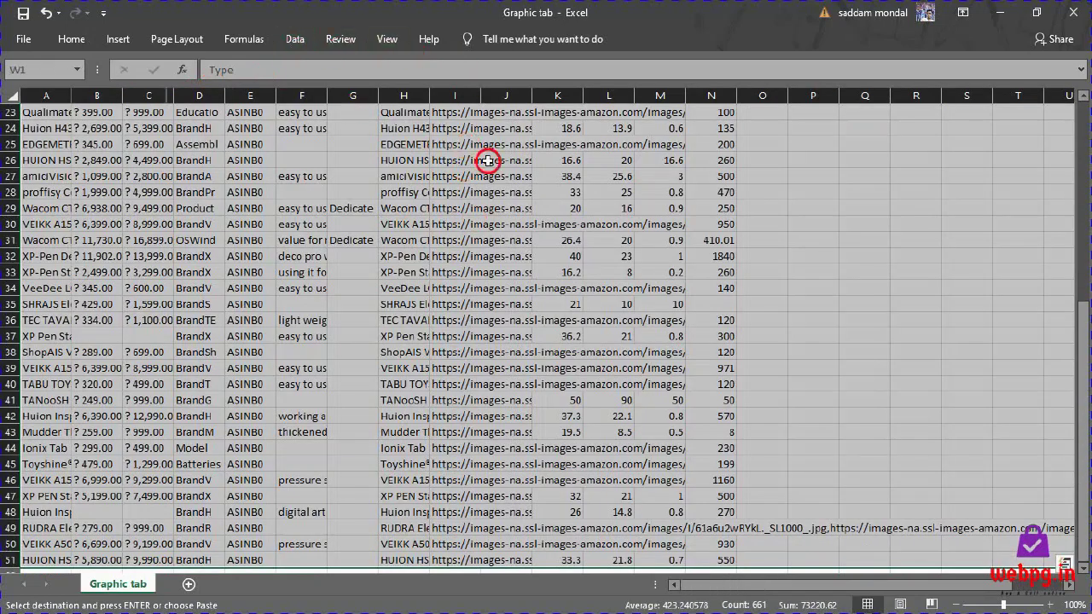
Set the sheet's row height to 20 via Home > Format > Row Height
click(71, 39)
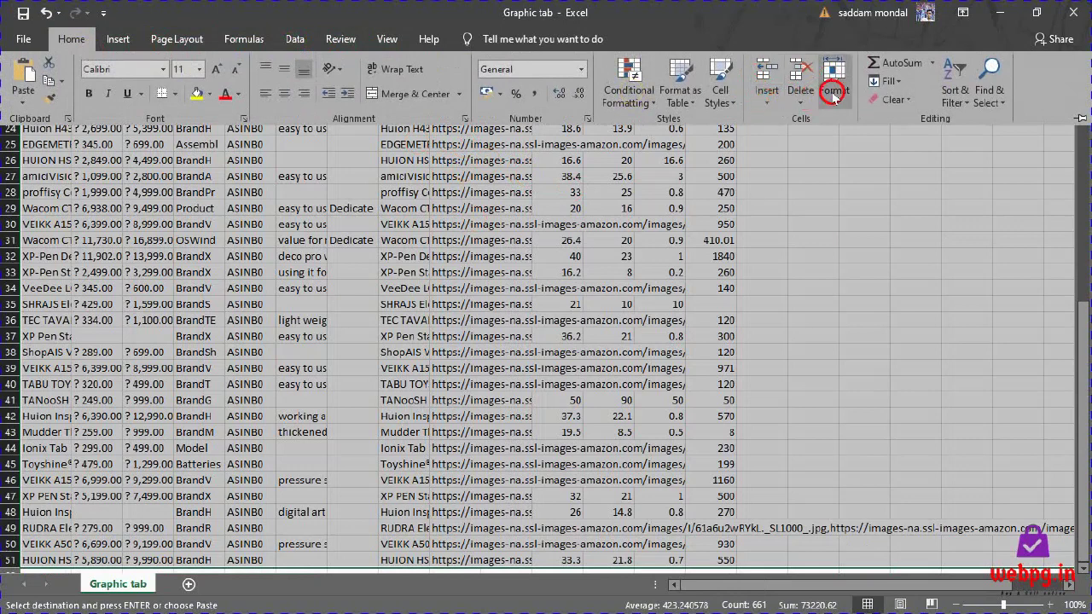
click(843, 102)
click(863, 138)
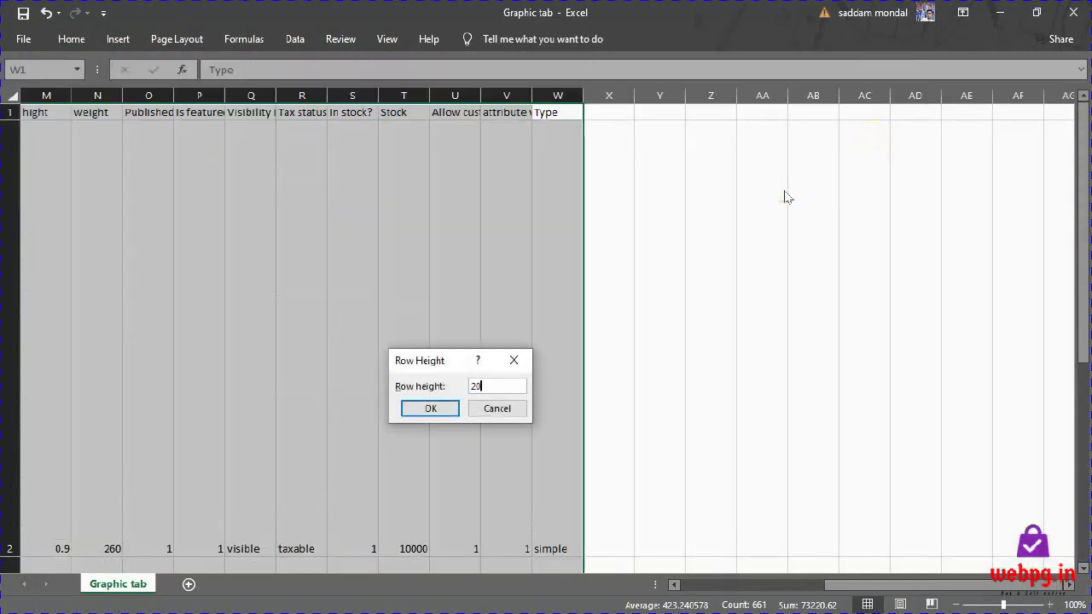
click(431, 408)
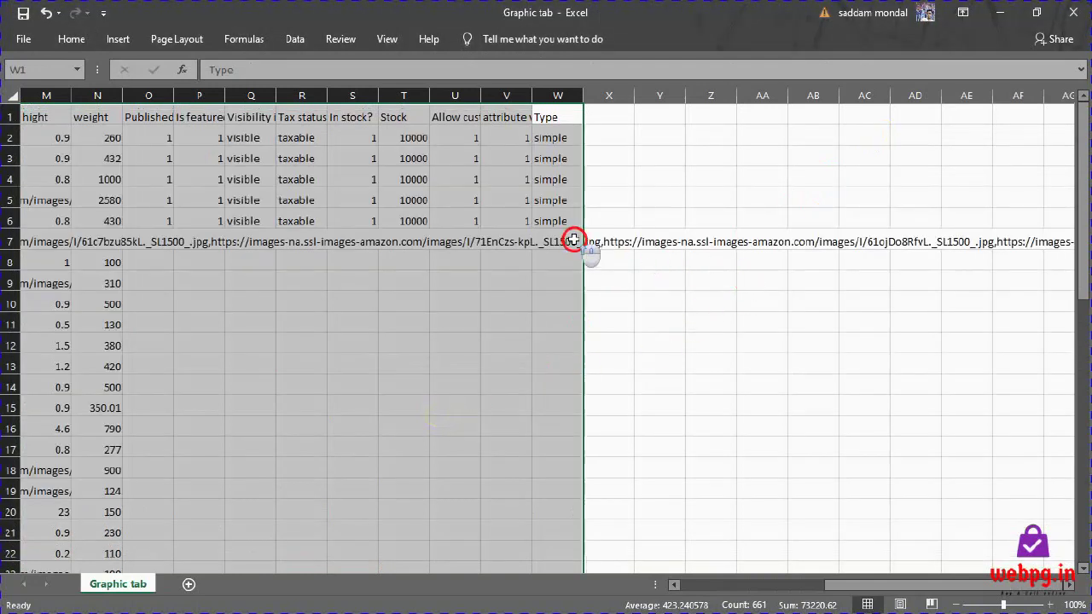
click(461, 241)
Fill the default values in O6:W6 down to row 51
mouse_move(159, 223)
mouse_down()
mouse_move(582, 229)
mouse_move(567, 536)
mouse_up()
scroll(590, 520, up, 10)
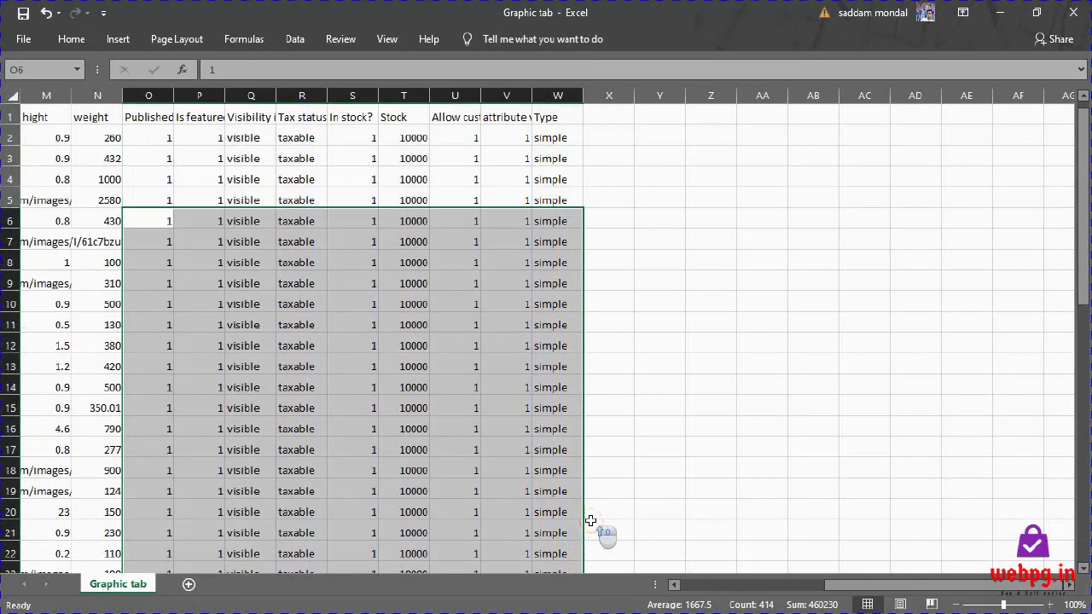
drag(887, 586, 725, 585)
click(221, 184)
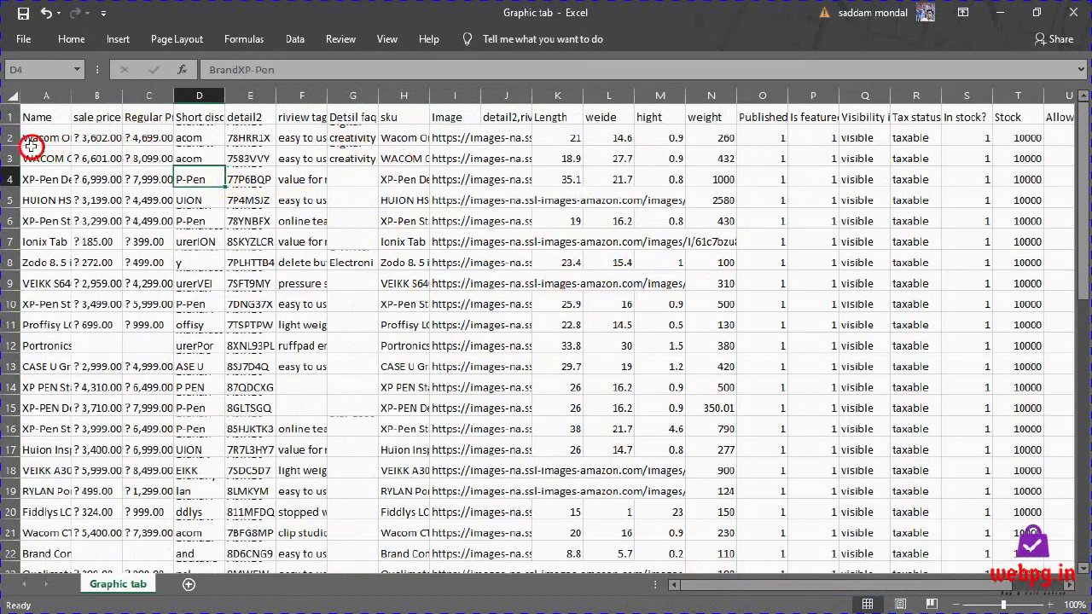
Copy the product names from column A into column X
click(46, 91)
key(ctrl+c)
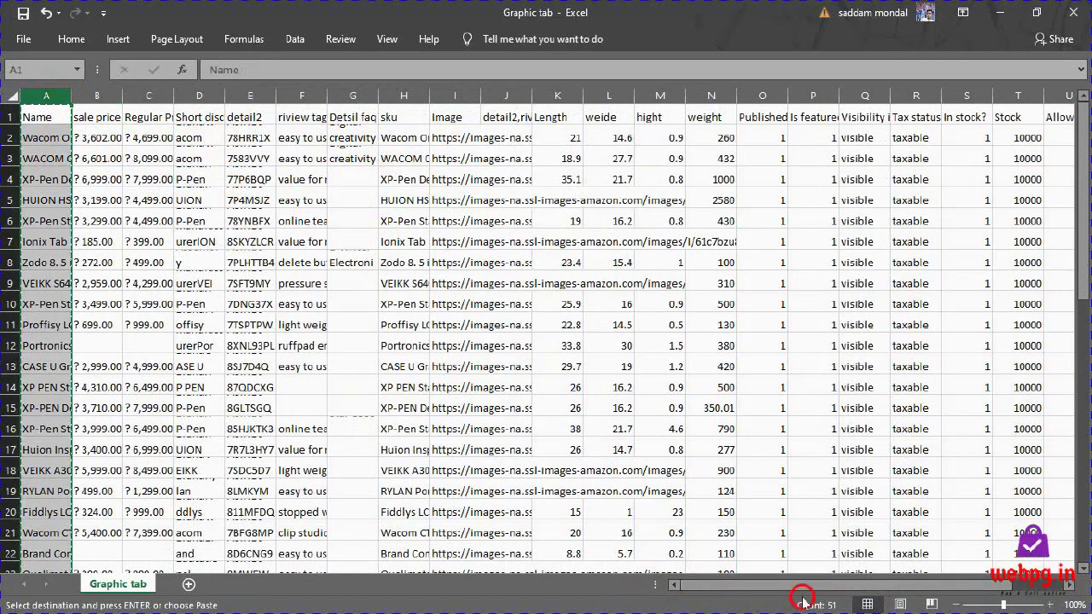
drag(806, 585, 939, 583)
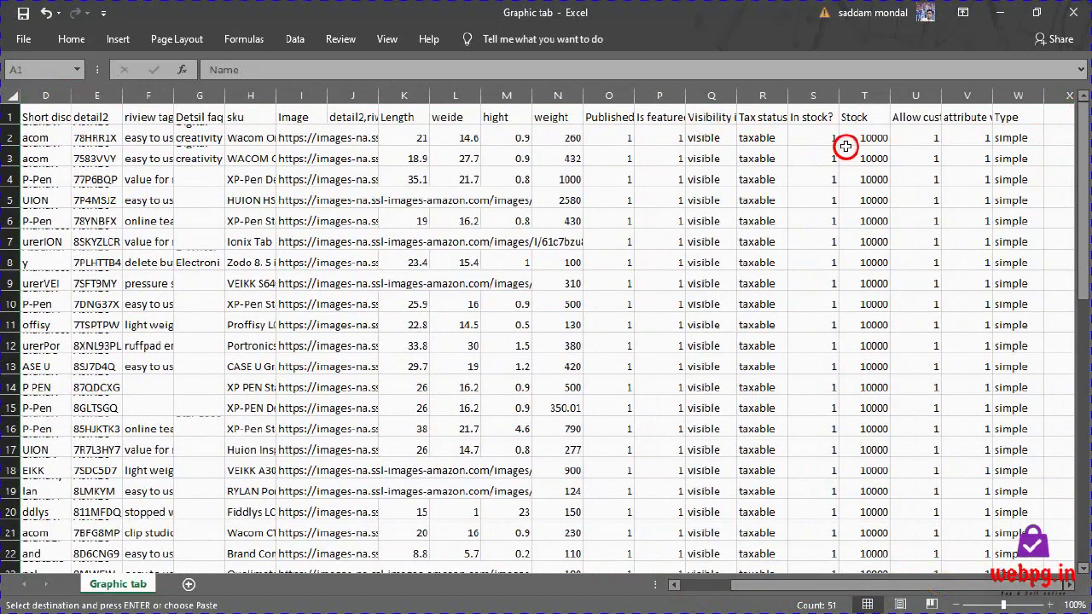
click(1056, 97)
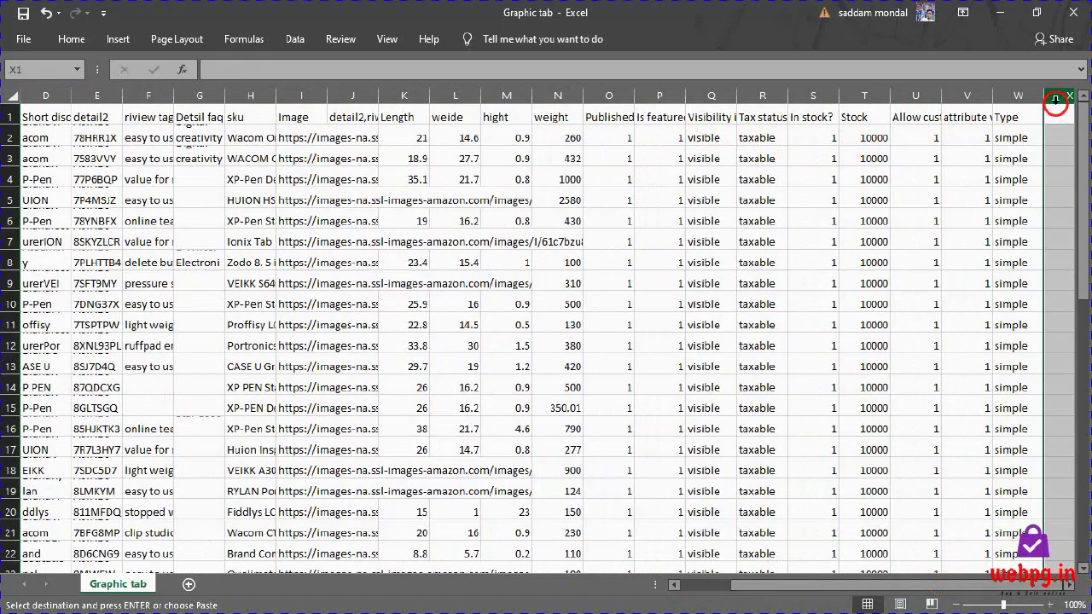
key(ctrl+v)
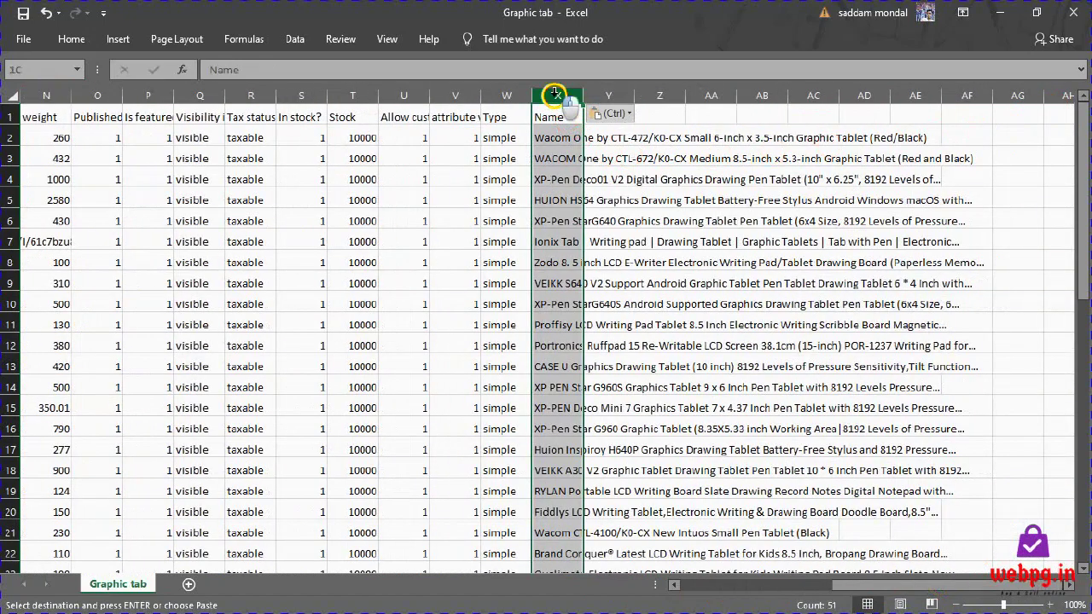
Split the names in column X into separate columns with Text to Columns, delimited on spaces
click(328, 39)
click(294, 40)
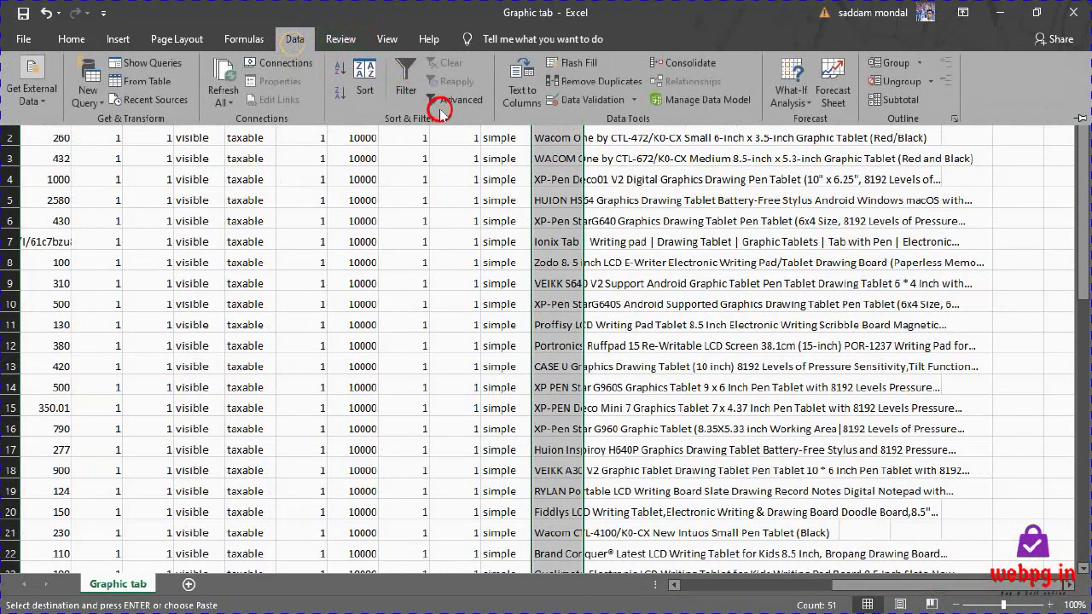
click(515, 87)
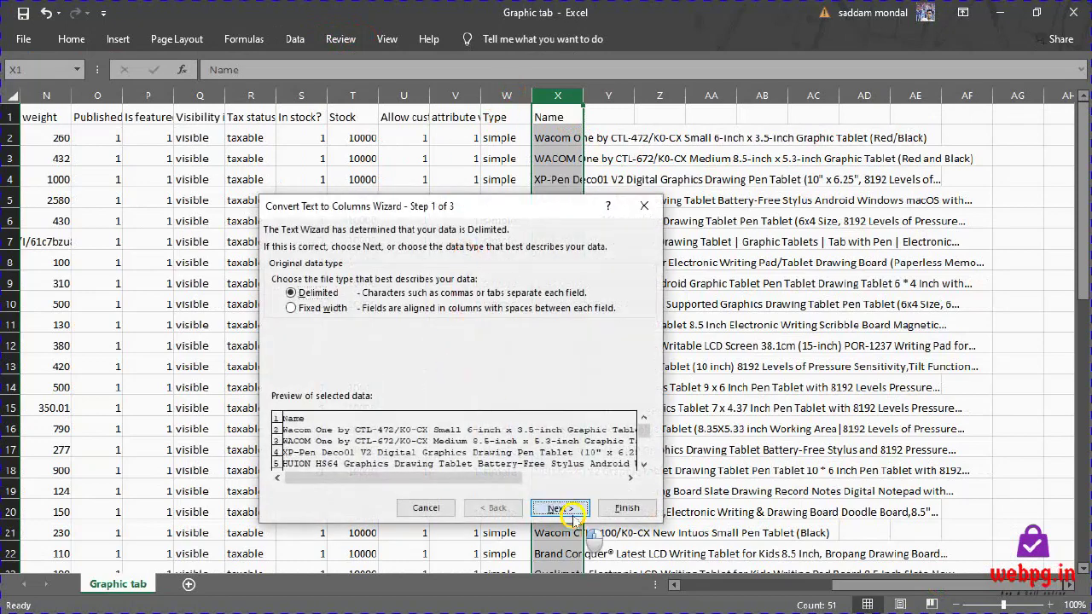
click(559, 508)
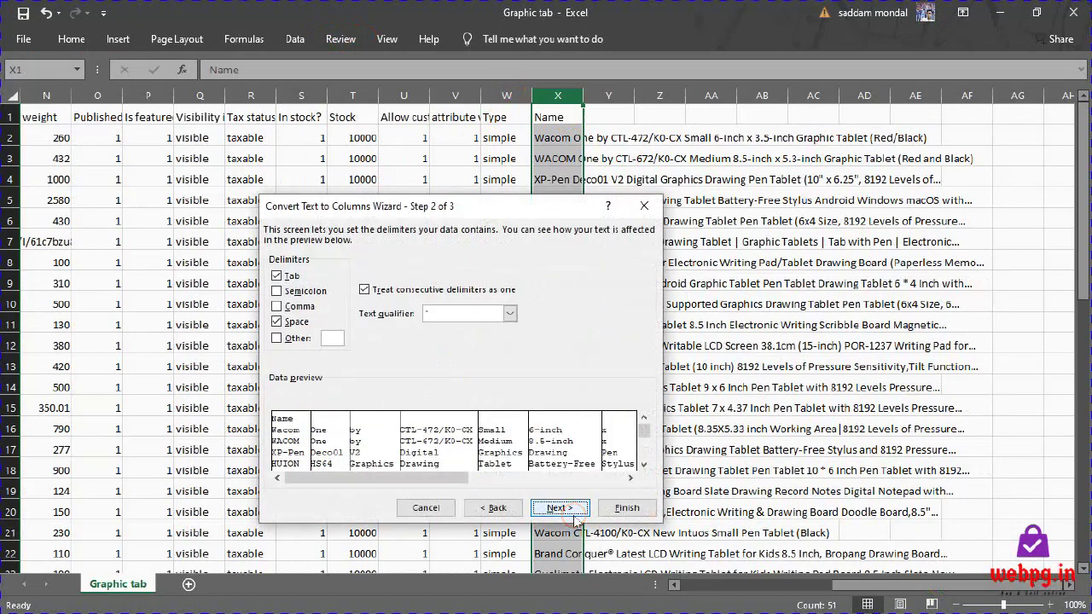
click(576, 519)
click(627, 509)
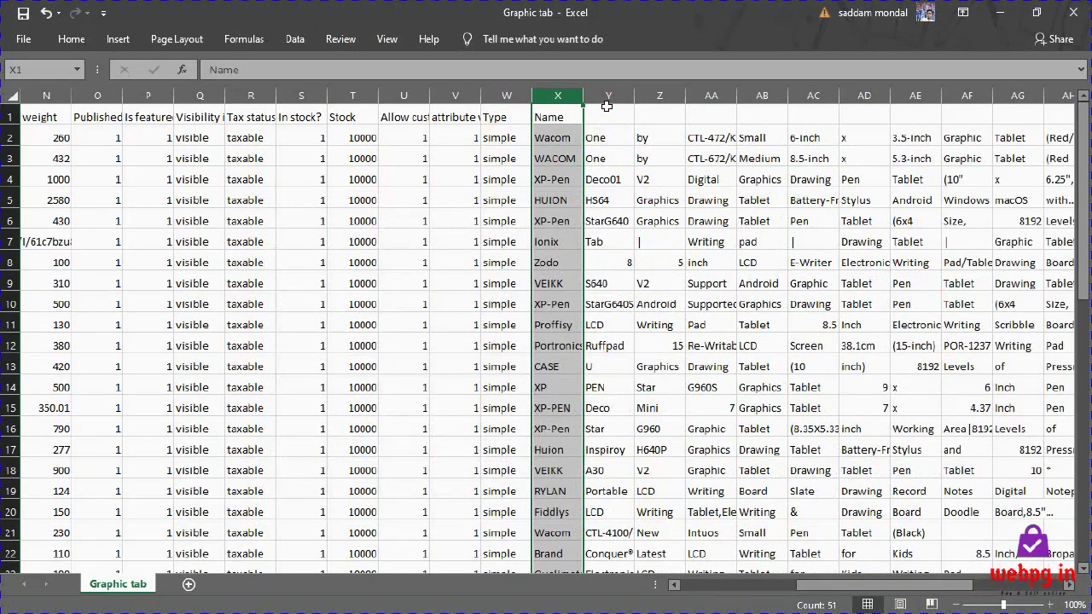
Delete the extra split-off word columns Y through AQ, leaving only the brand in X
drag(608, 95, 773, 125)
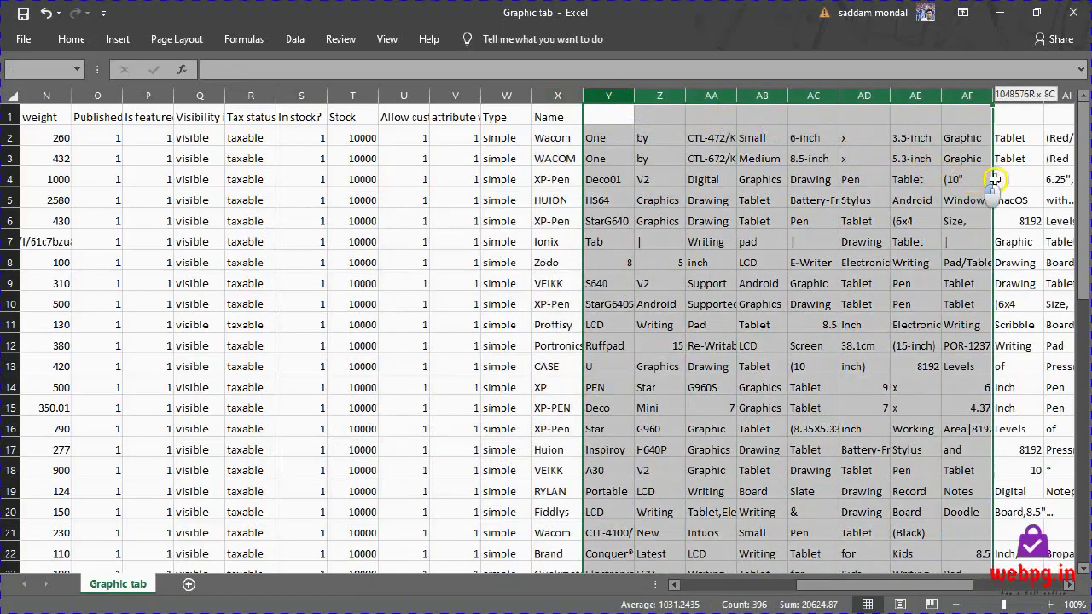
mouse_move(773, 124)
mouse_down()
mouse_move(1070, 196)
mouse_move(1035, 232)
mouse_up()
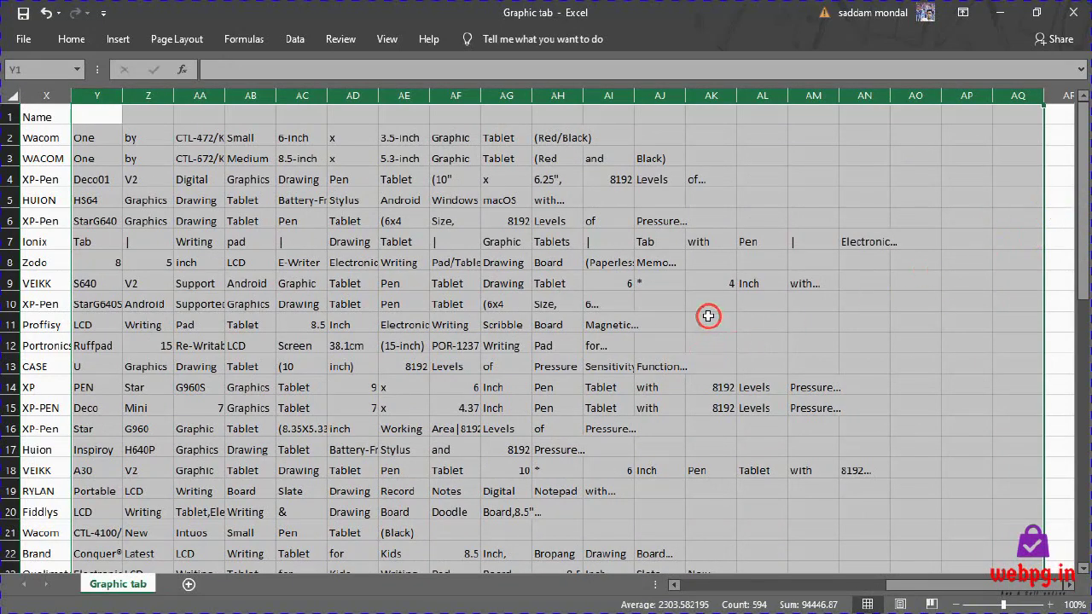
right_click(708, 96)
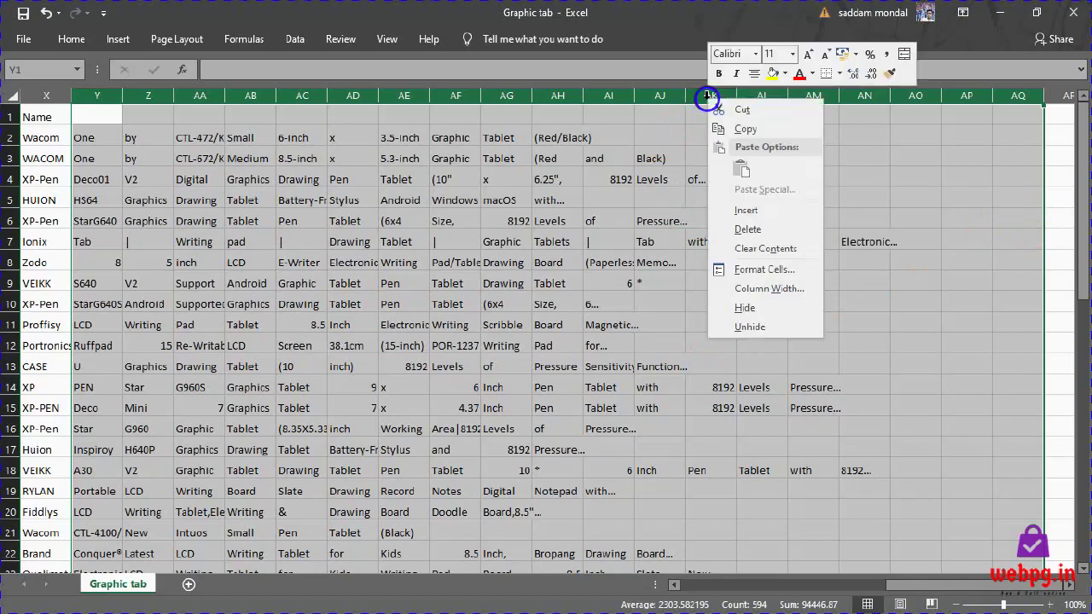
click(746, 230)
drag(969, 589, 696, 597)
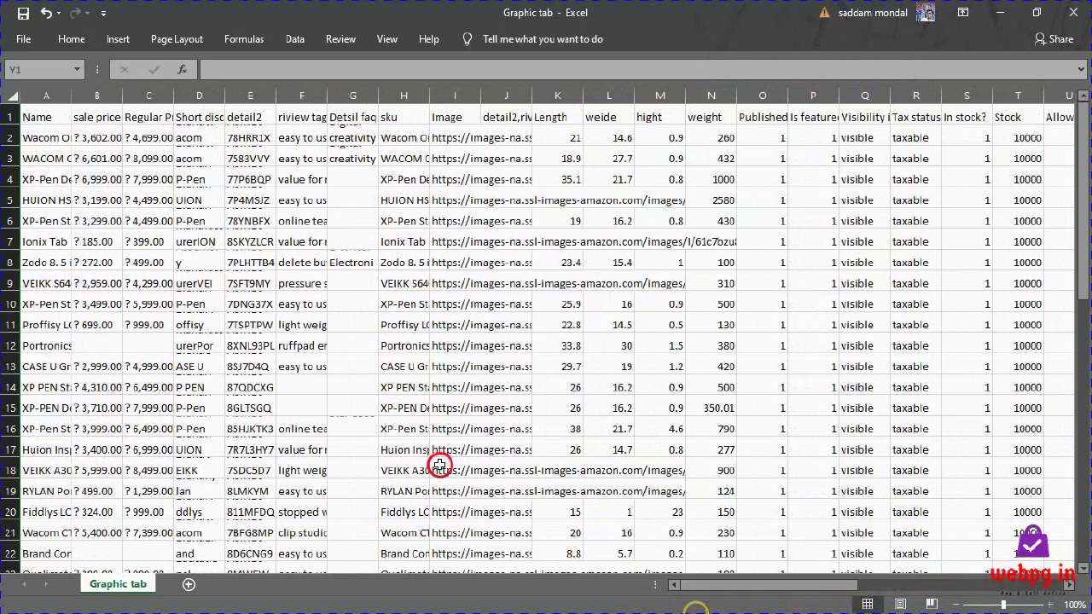
Rename the A1 heading to SKU and the H1 heading to Name
double_click(47, 113)
text(SKU)
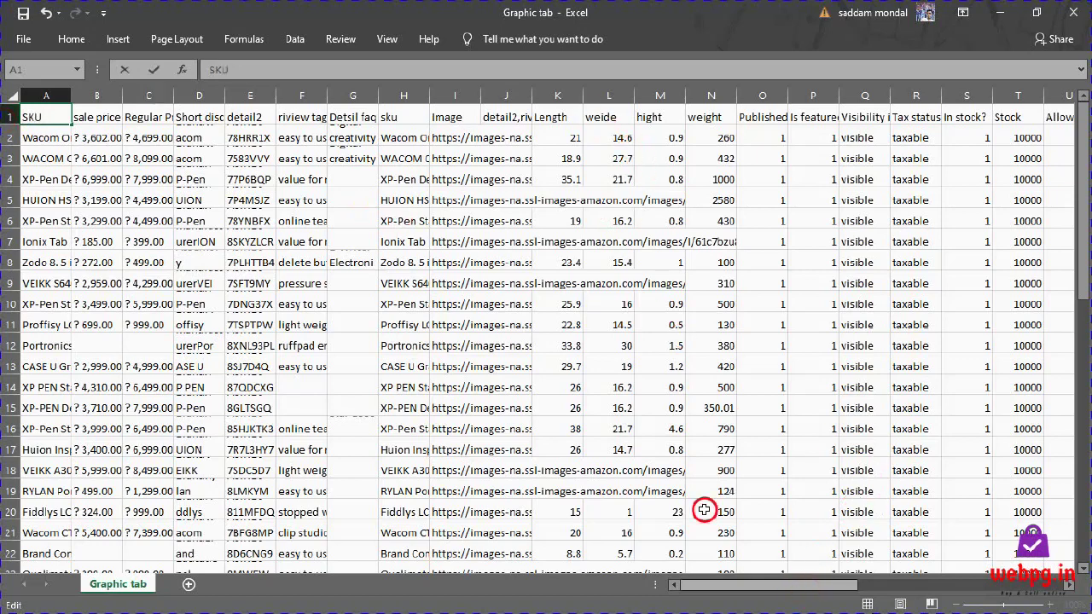
click(410, 117)
double_click(409, 118)
text(Name)
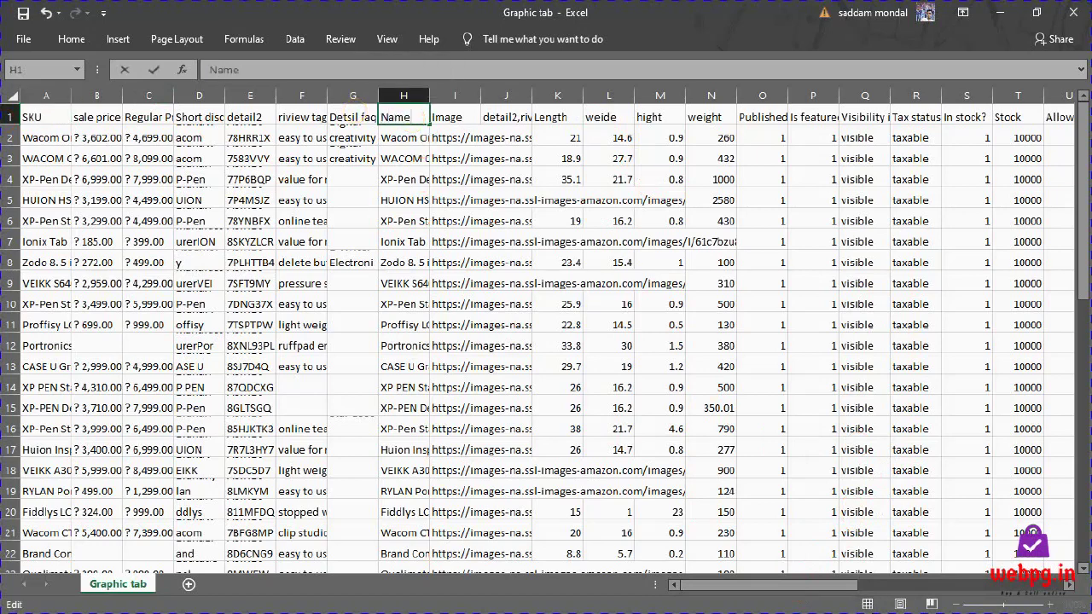
click(448, 120)
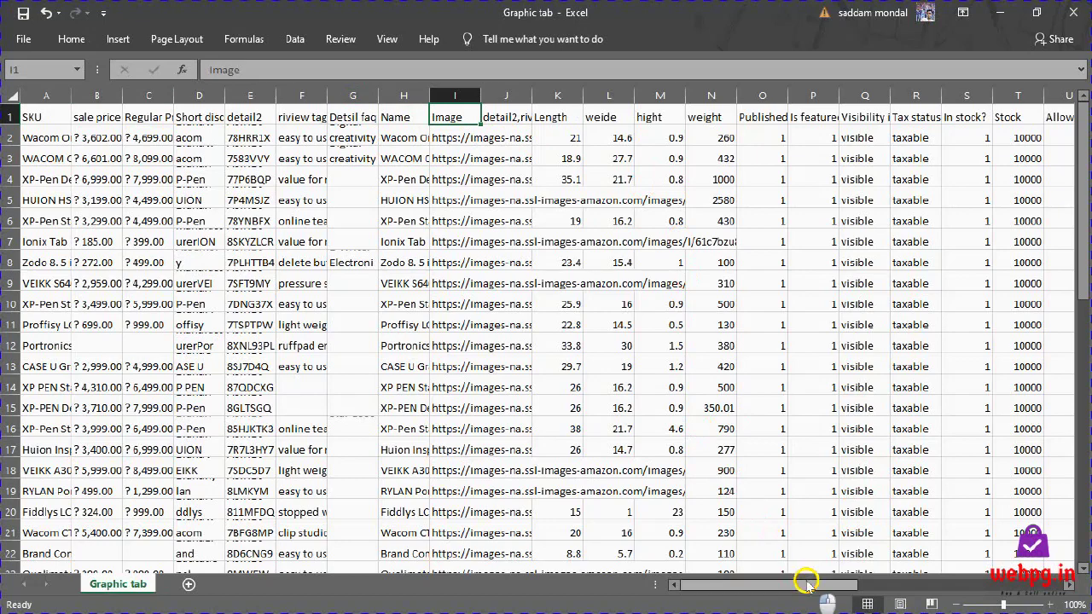
Start a CONCATENATE formula in cell Y1 by typing =con
drag(806, 583, 930, 584)
click(564, 115)
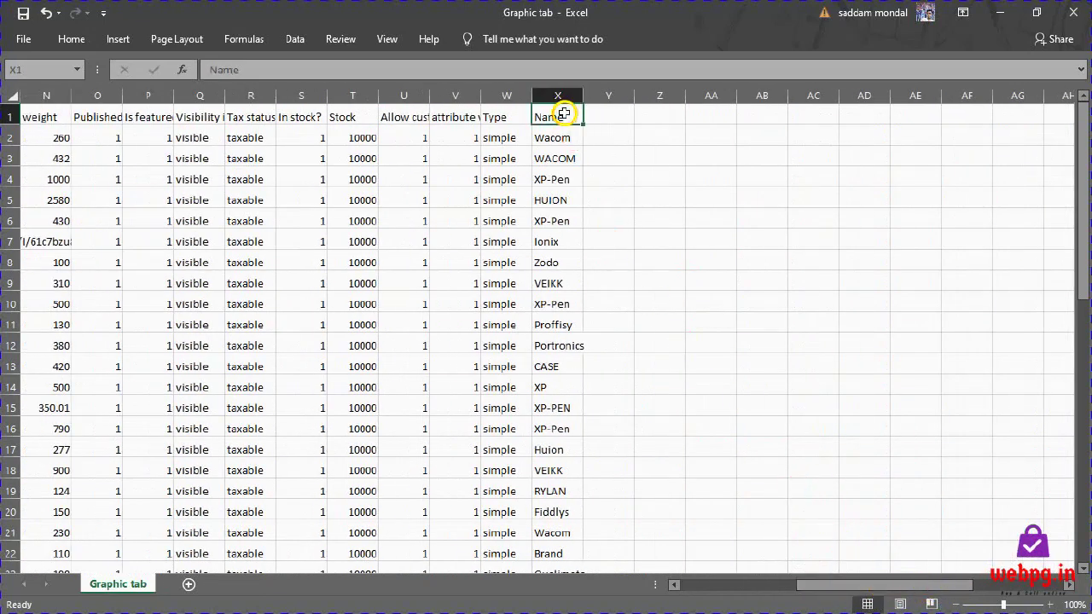
click(603, 116)
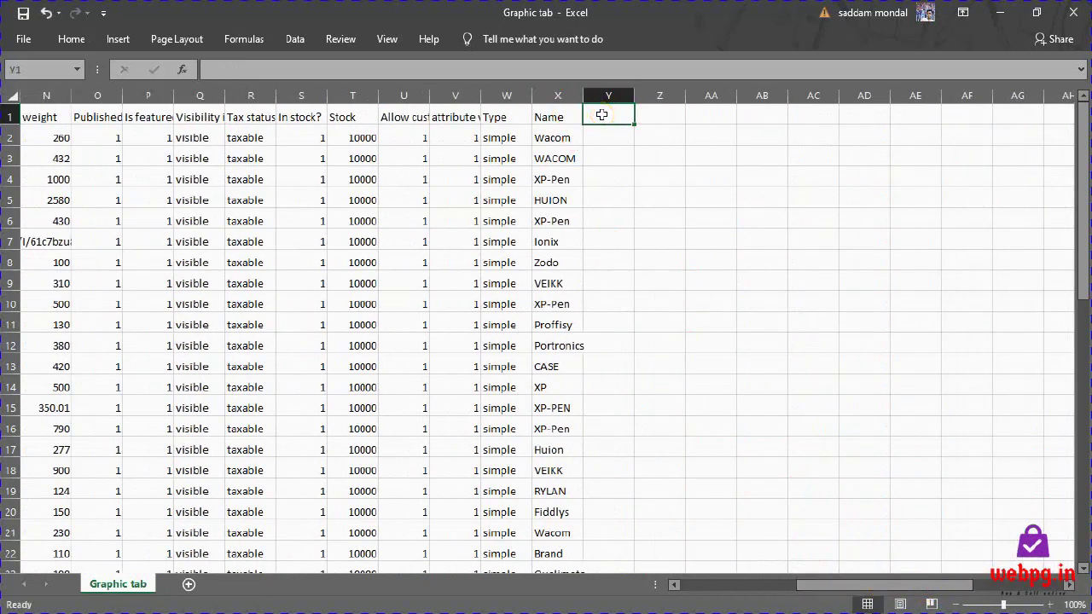
text(=)
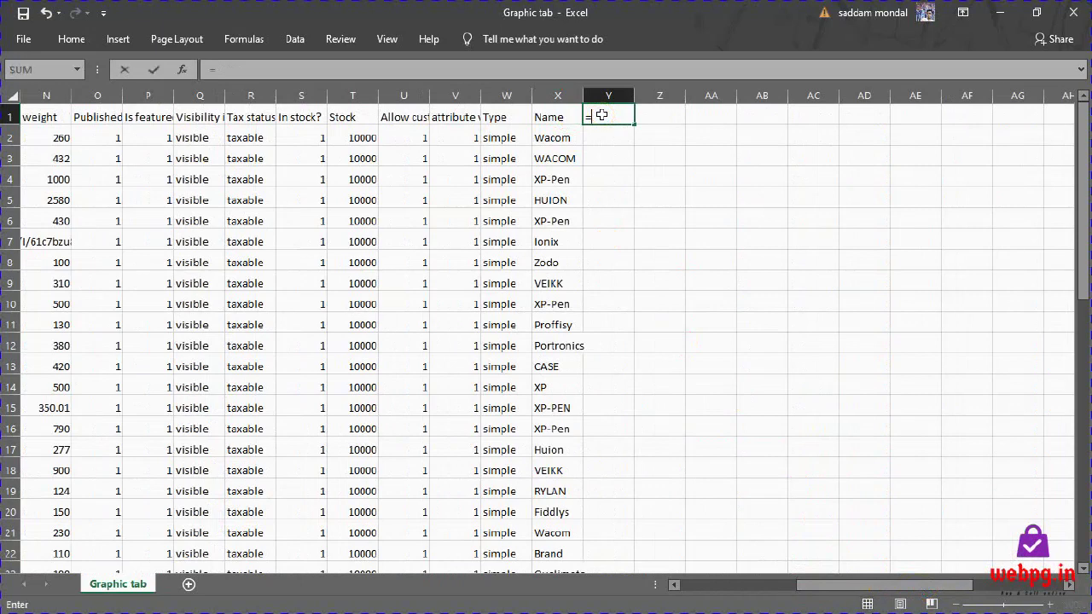
text(con)
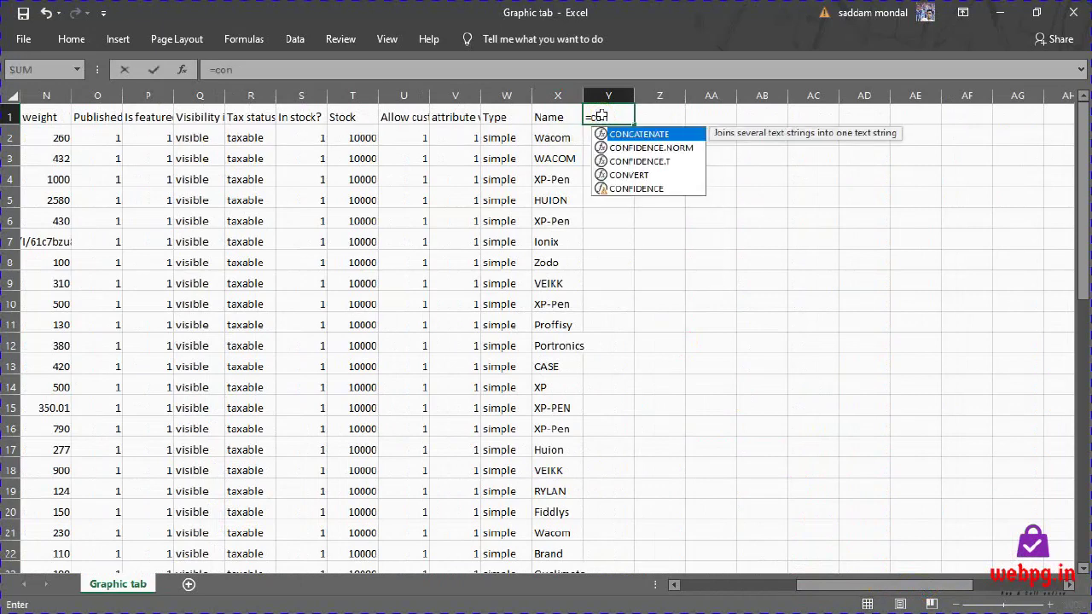
double_click(639, 134)
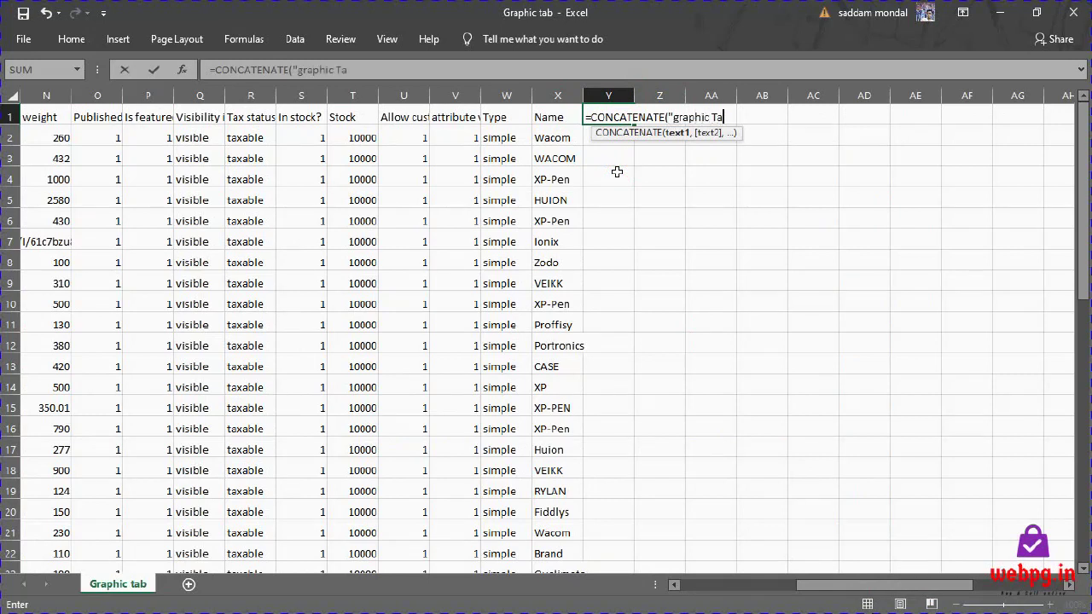
Correct the Y1 formula to =CONCATENATE("Graphic Tab>",X1,) with a capital G
click(684, 119)
key(BackSpace)
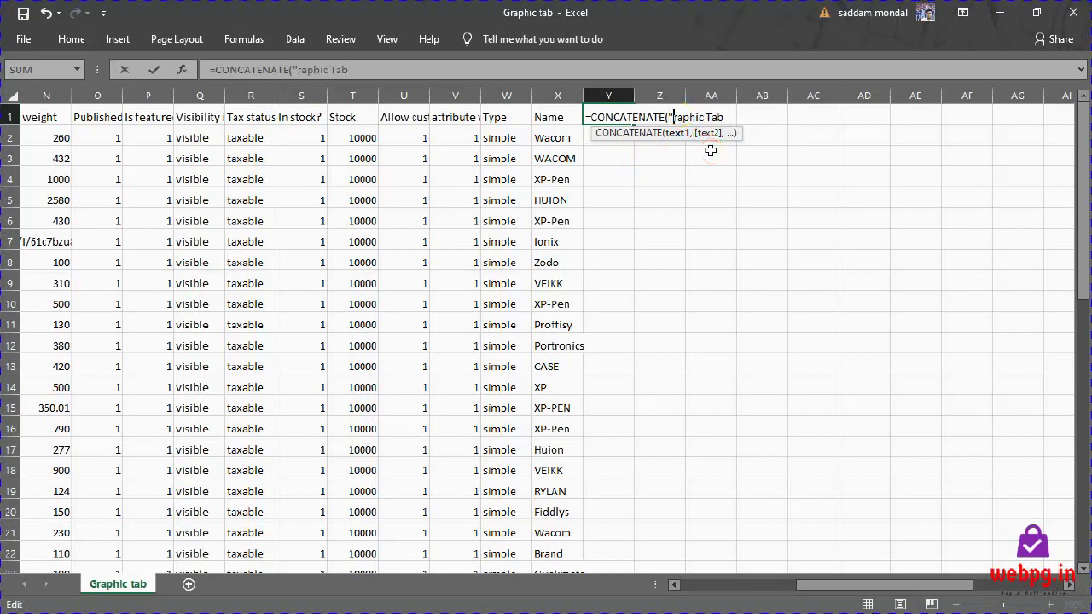
text(G)
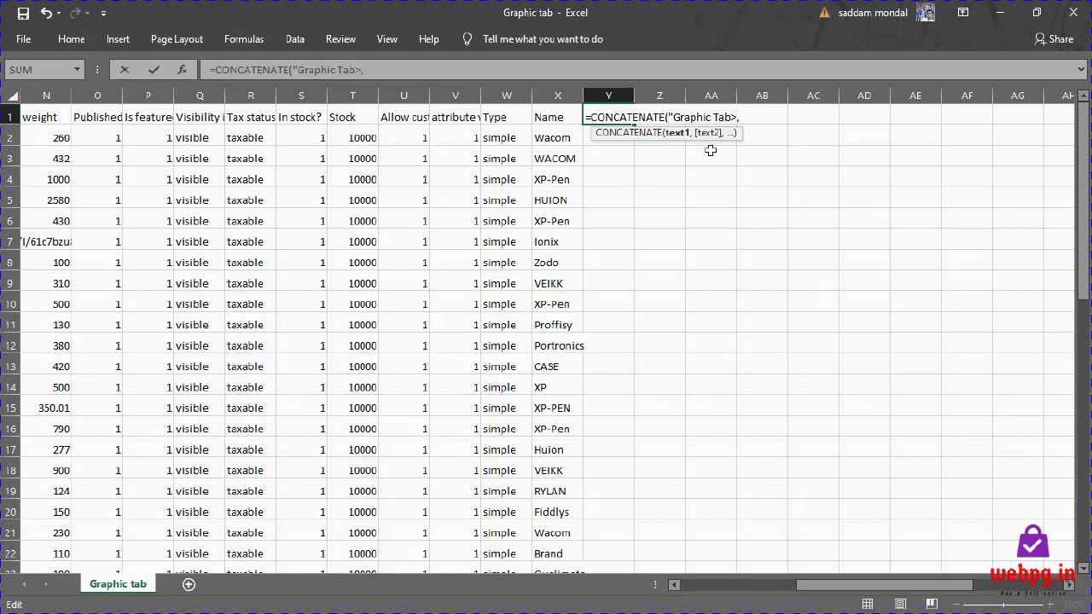
text(,)
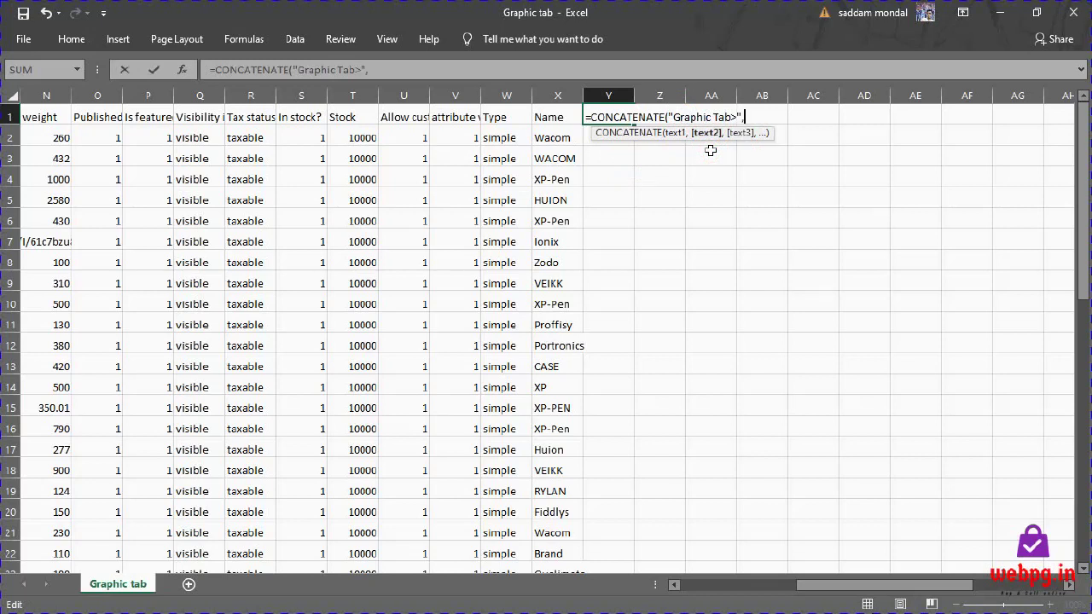
click(551, 119)
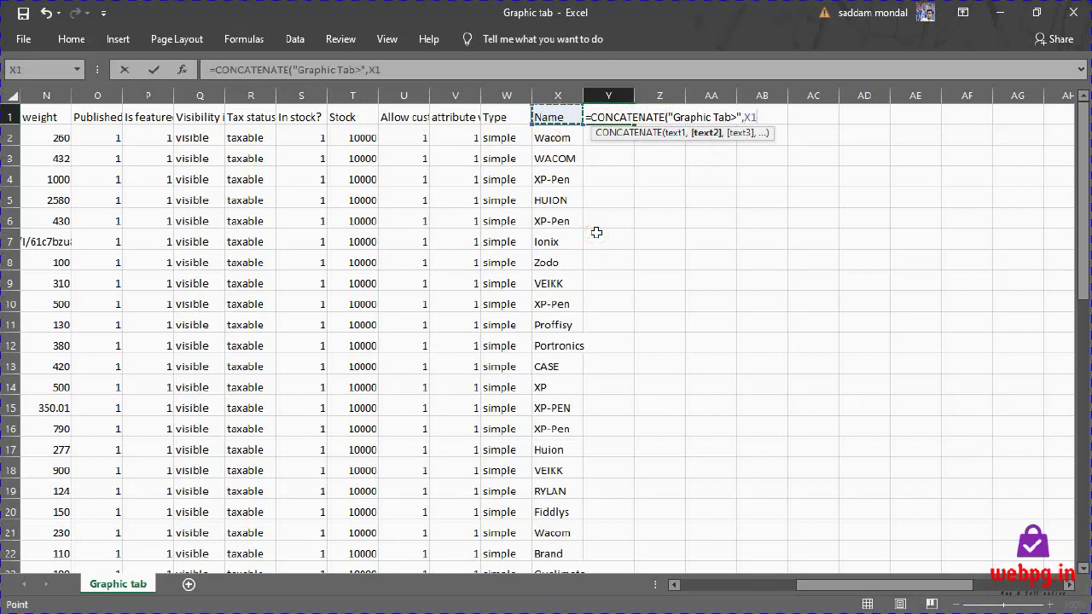
text(,)
key(Return)
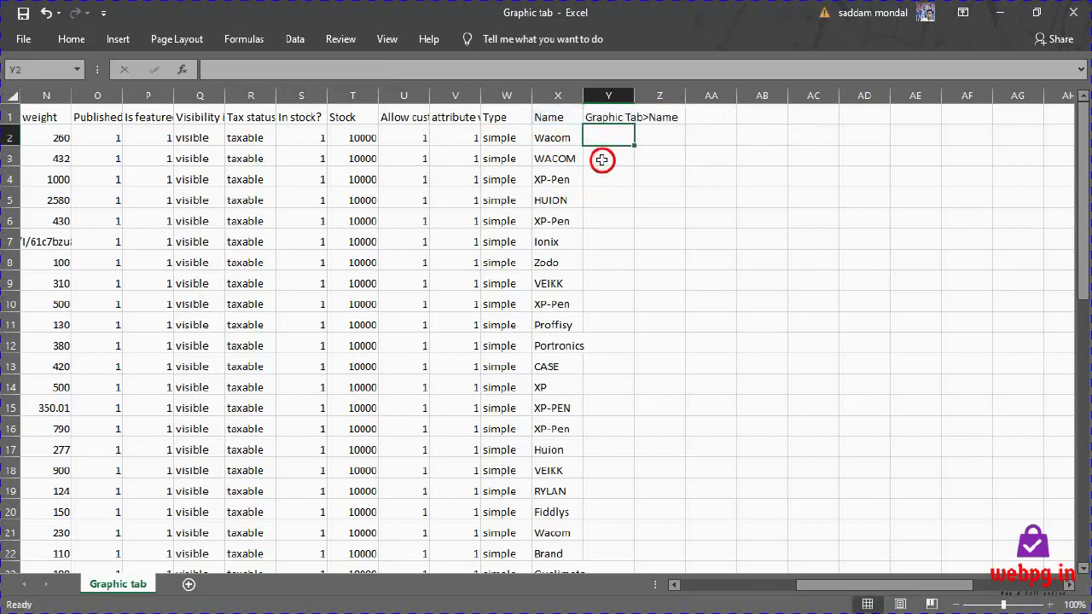
Fill the Y1 formula down to row 51 and save the workbook
click(608, 118)
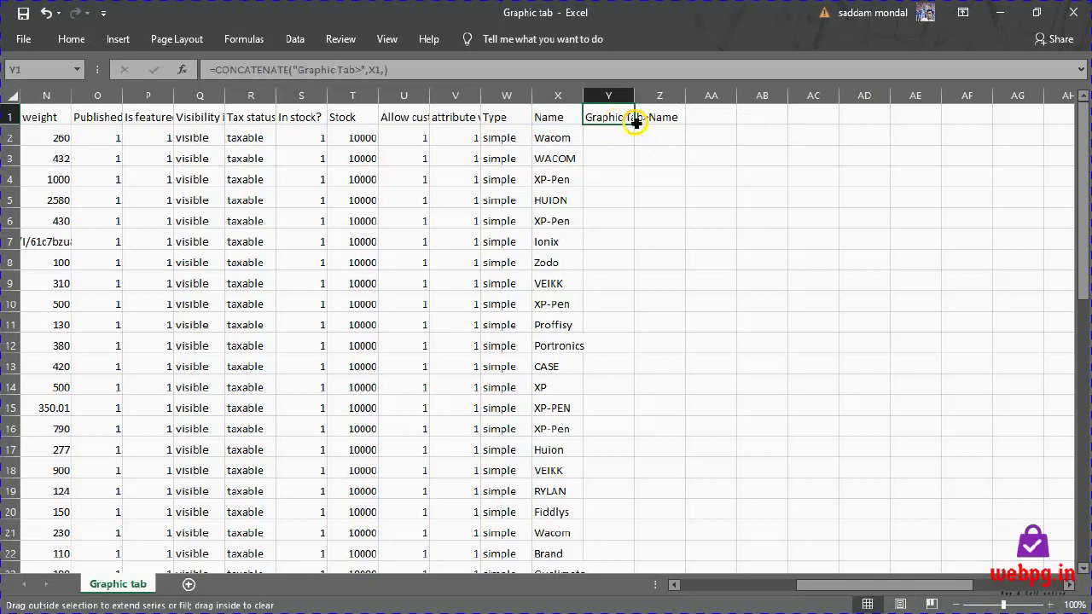
double_click(632, 120)
scroll(636, 311, down, 8)
scroll(636, 311, down, 4)
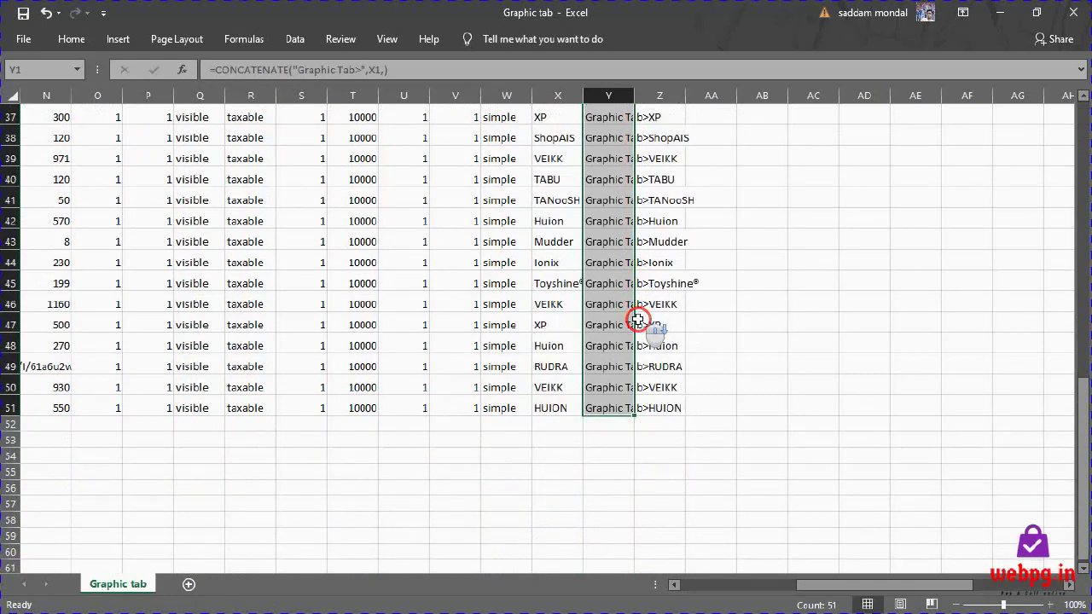
key(ctrl+s)
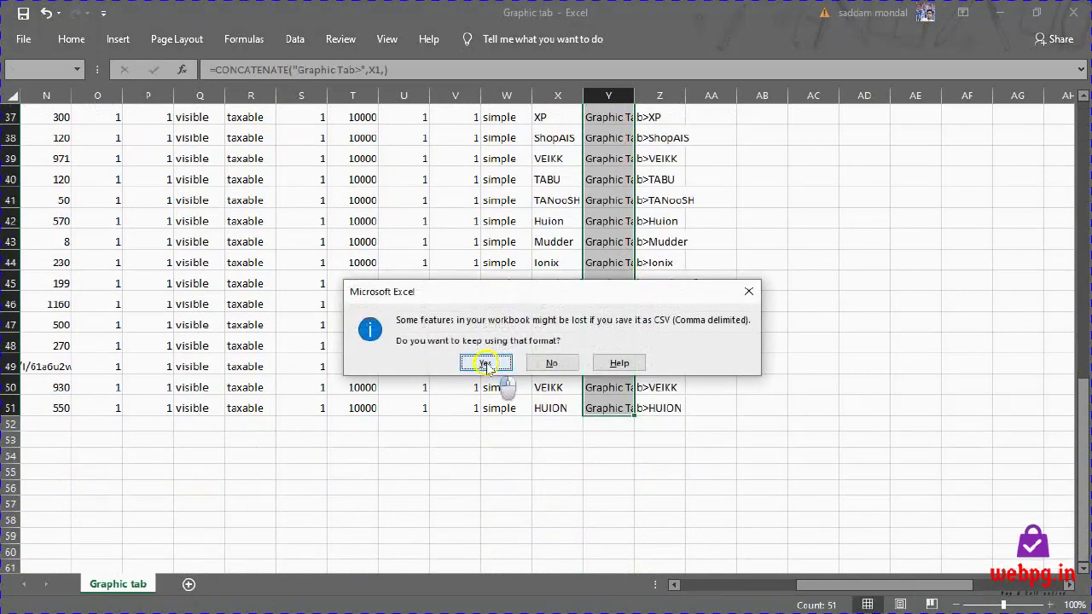
Save the Graphic tab file twice, keeping it in CSV format both times
click(485, 364)
scroll(593, 341, up, 12)
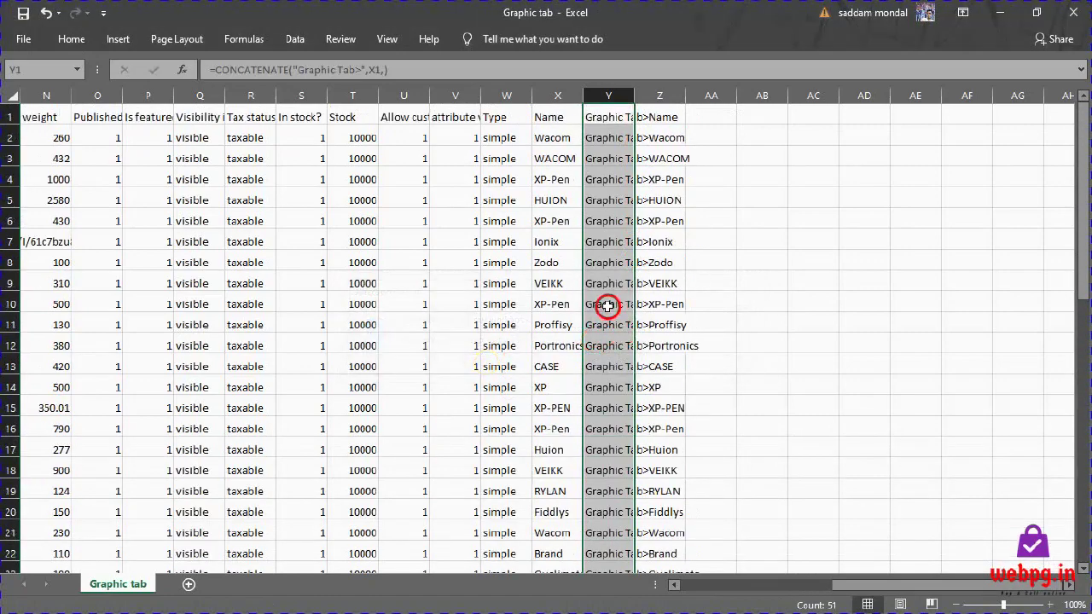
drag(819, 585, 725, 607)
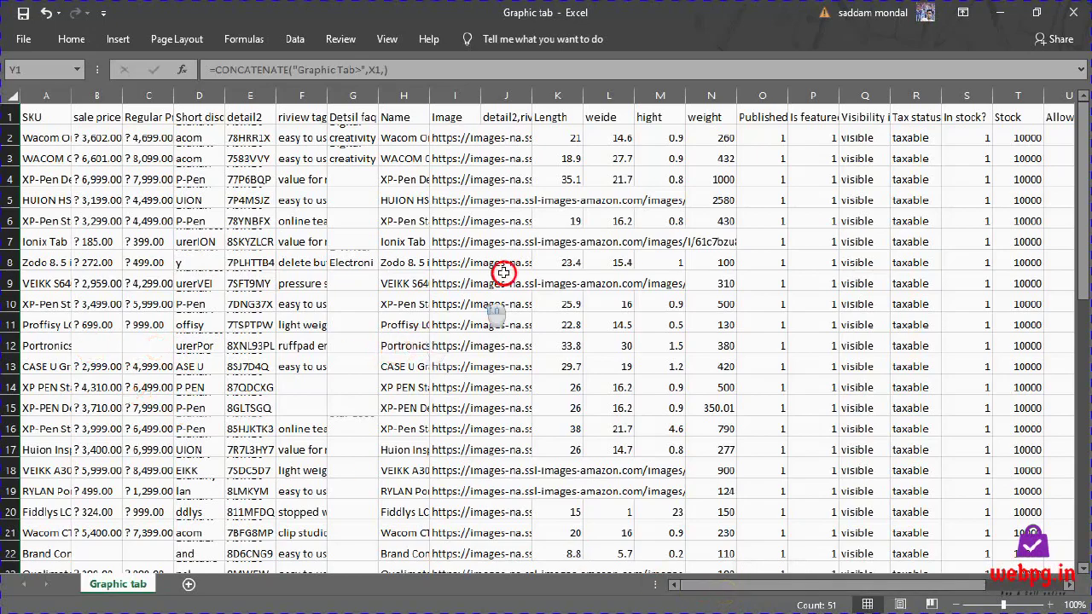
scroll(509, 225, down, 3)
scroll(478, 366, down, 4)
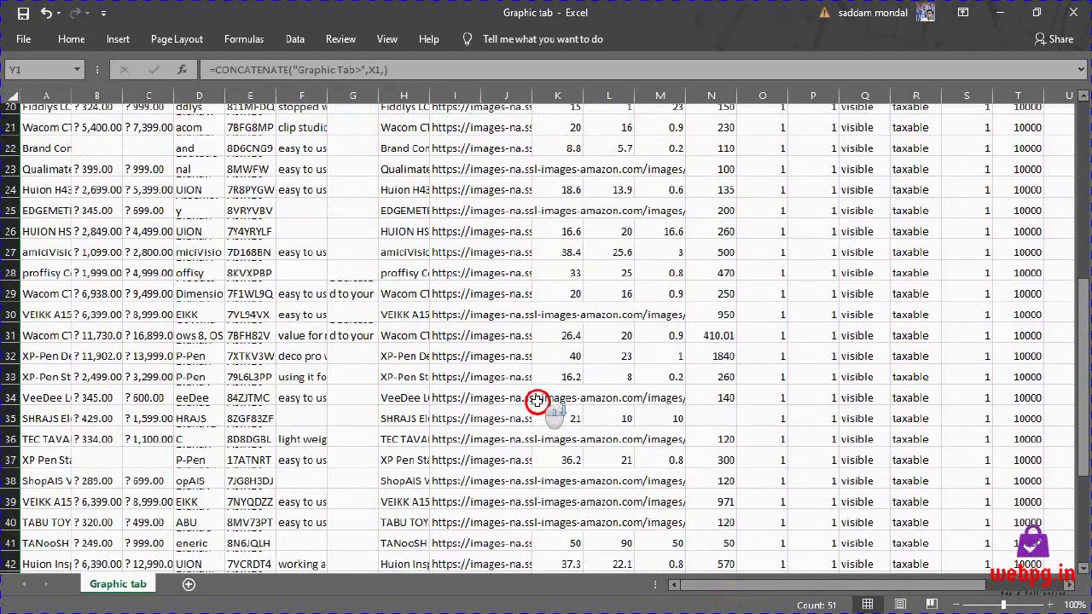
scroll(470, 402, down, 7)
key(ctrl+s)
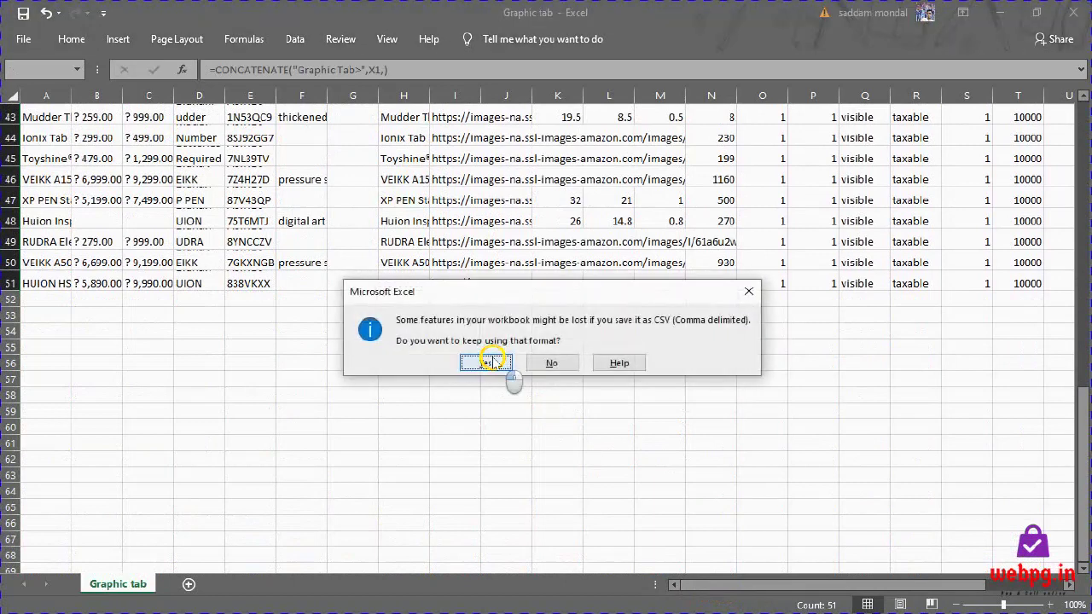
click(493, 360)
Close the Graphic tab and microphone workbooks, then reopen the Graphic tab file
click(1062, 12)
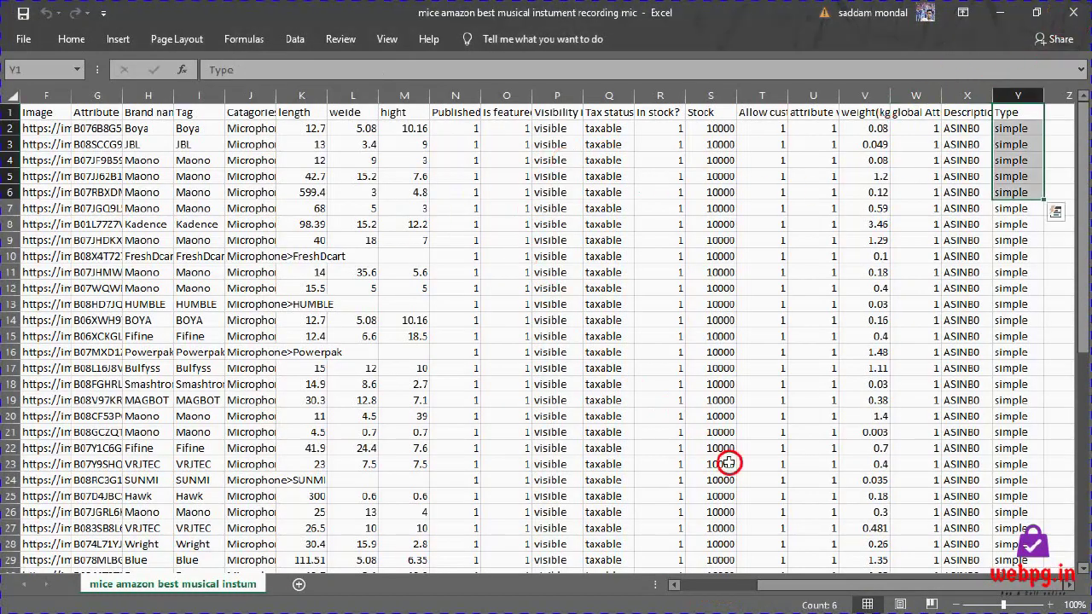
drag(847, 587, 764, 588)
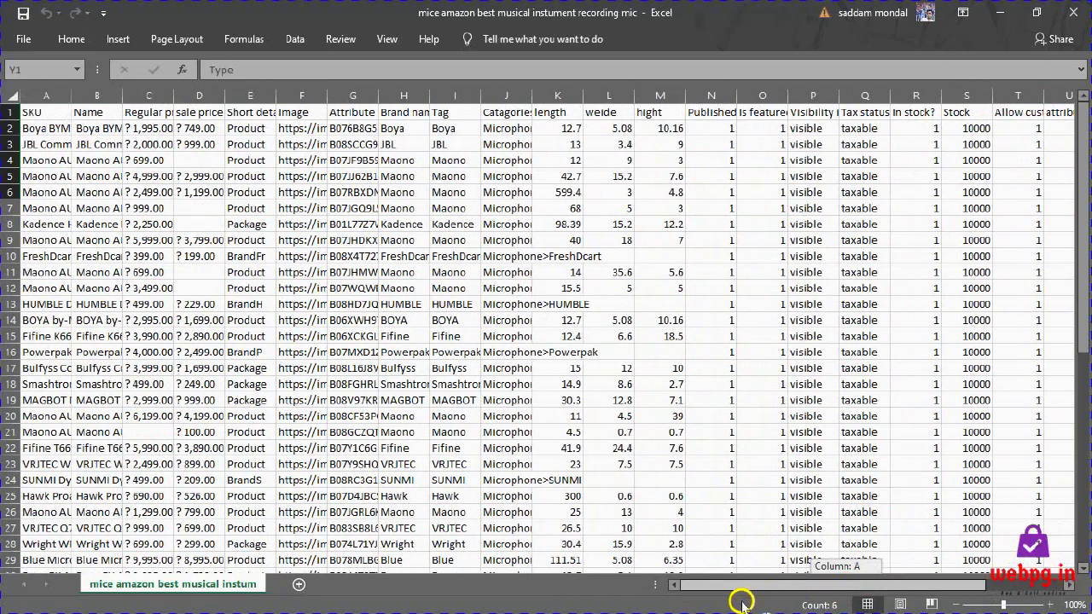
click(1075, 15)
double_click(194, 230)
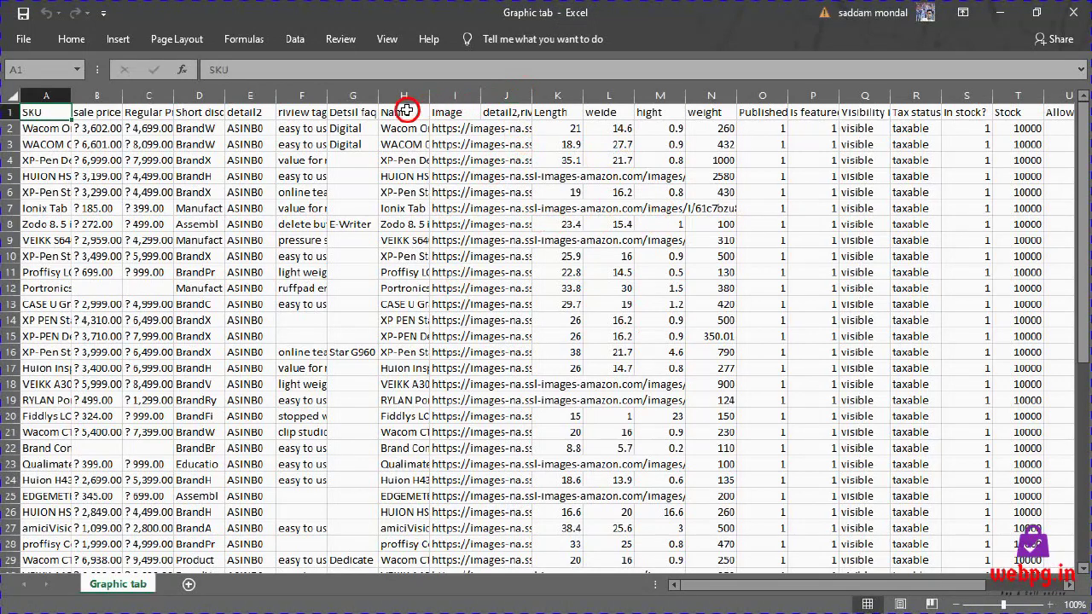
Widen column G and check how far the Detsil faq entries run
click(369, 109)
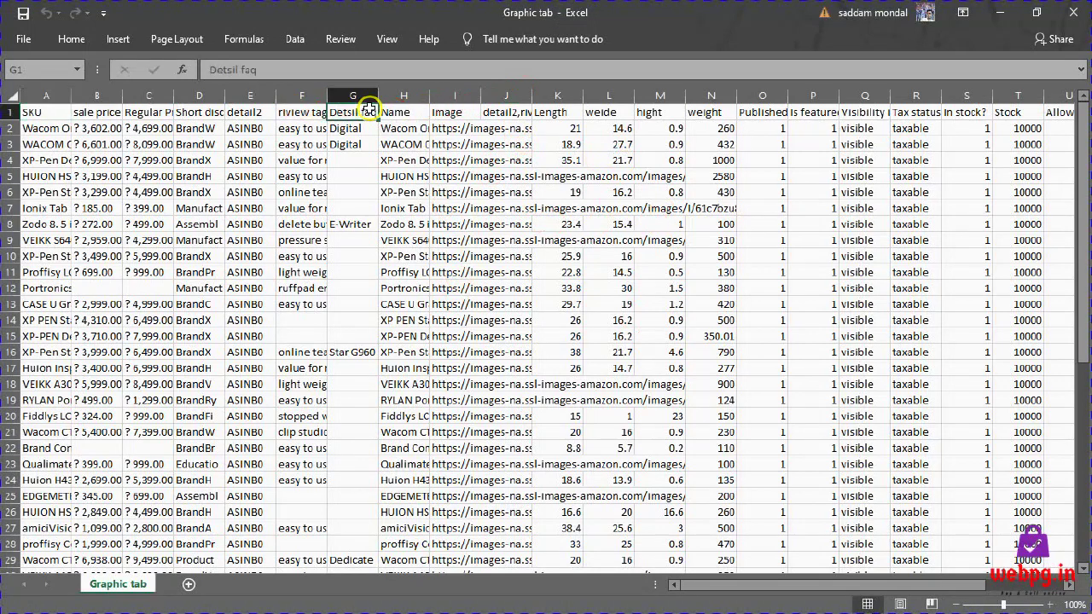
drag(380, 95, 531, 95)
click(423, 130)
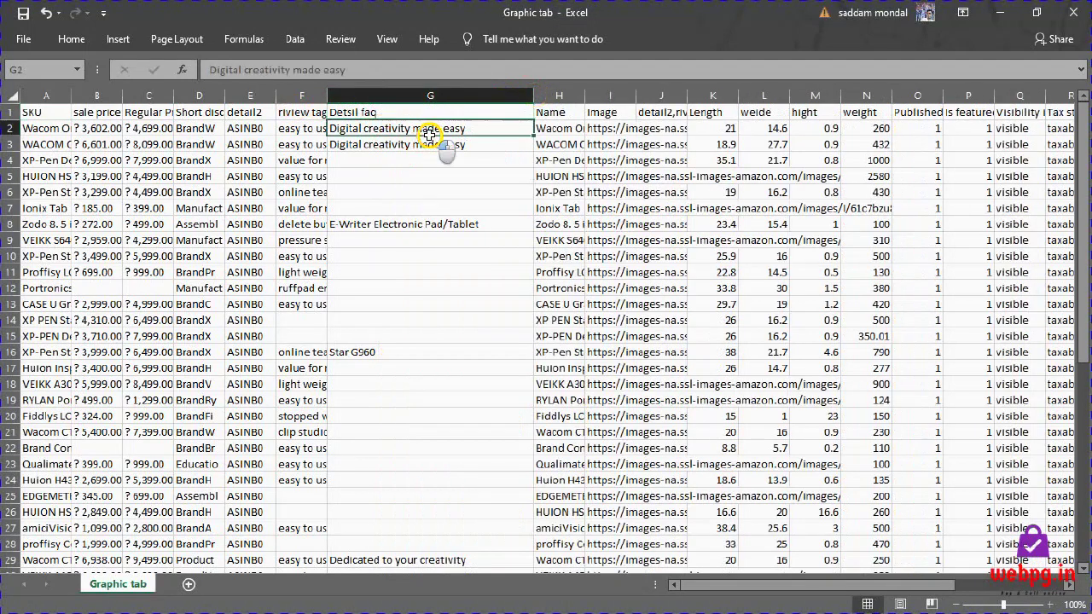
key(ctrl+Down)
scroll(432, 294, up, 1)
scroll(444, 295, up, 5)
scroll(435, 295, up, 6)
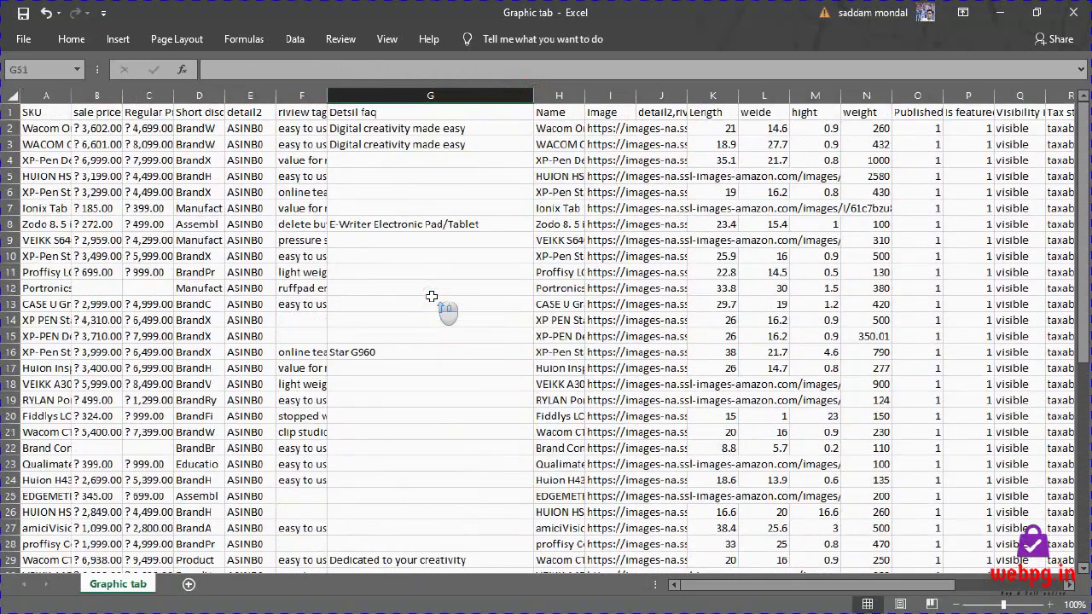
Paste FAQ text into G2, then delete the whole Detsil faq column
click(397, 94)
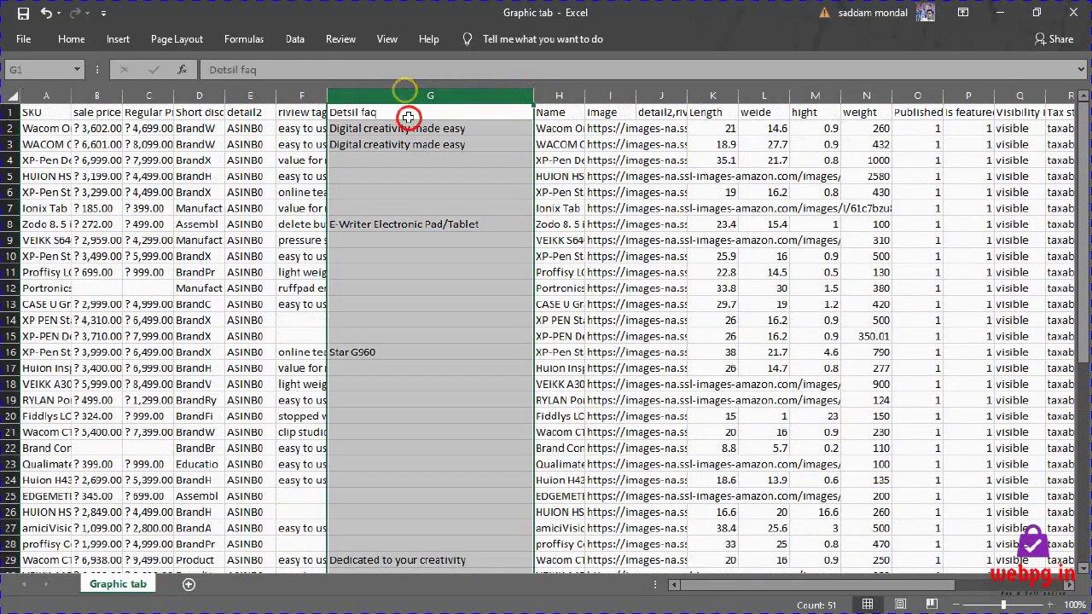
click(411, 125)
key(BackSpace)
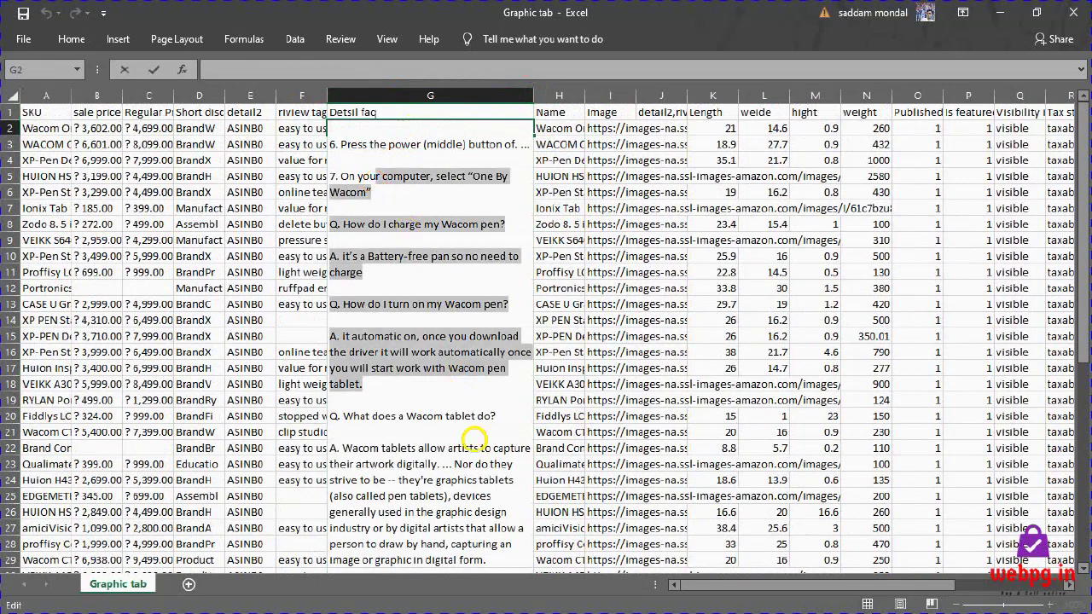
text(A. it automatic on, once you download the driver it will work automatically once you will start work with Wacom pen tablet.)
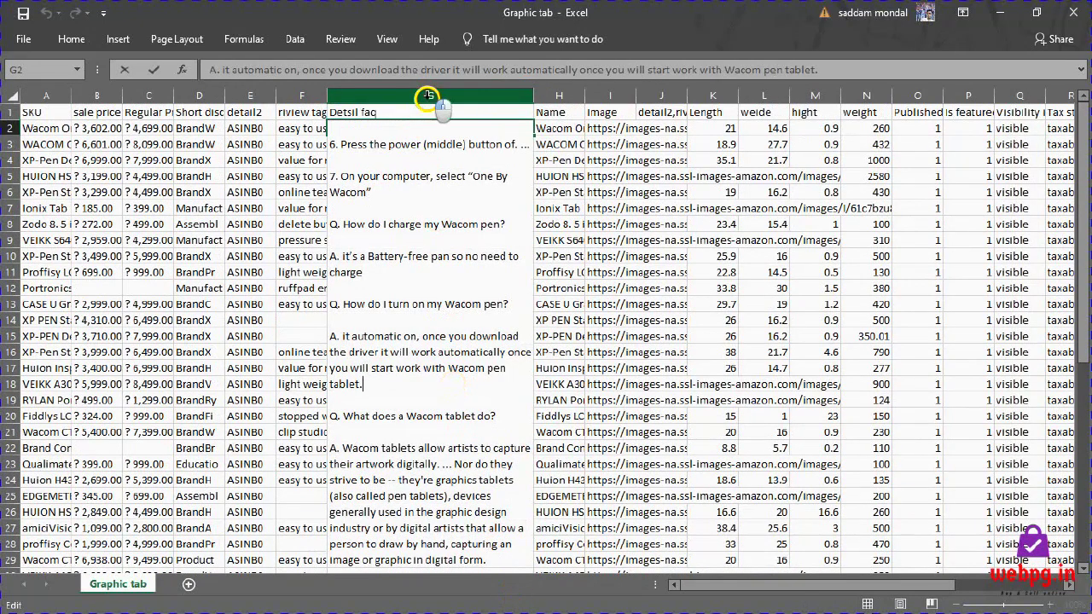
click(429, 96)
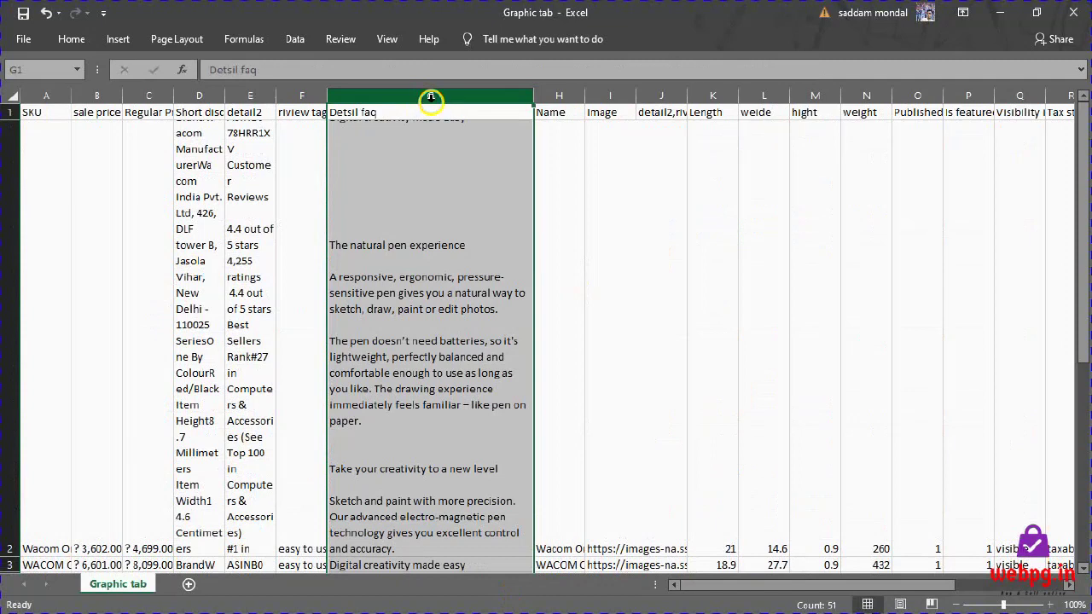
right_click(431, 99)
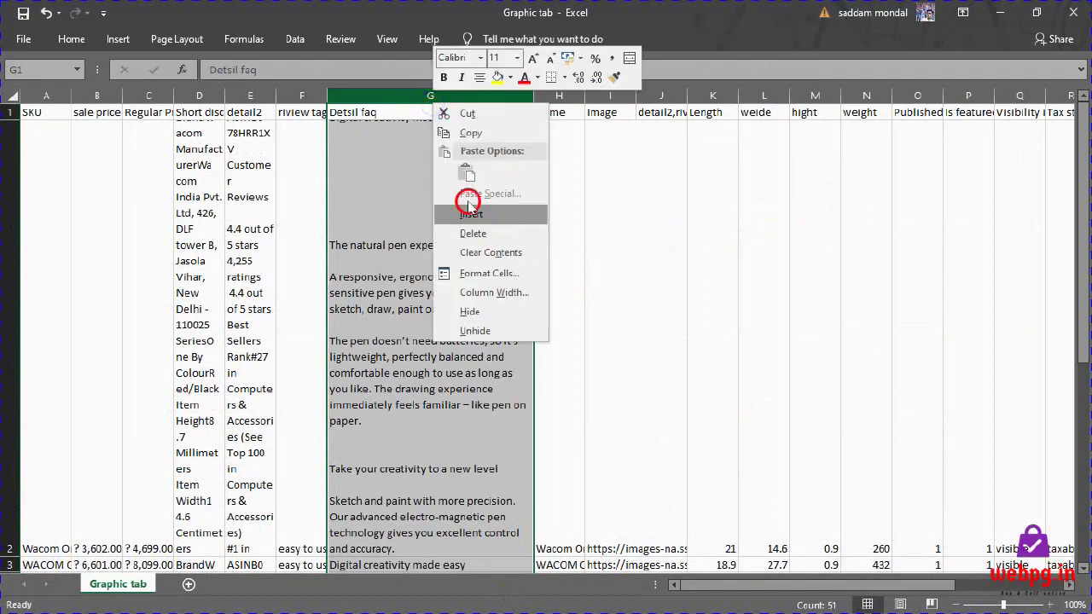
click(480, 235)
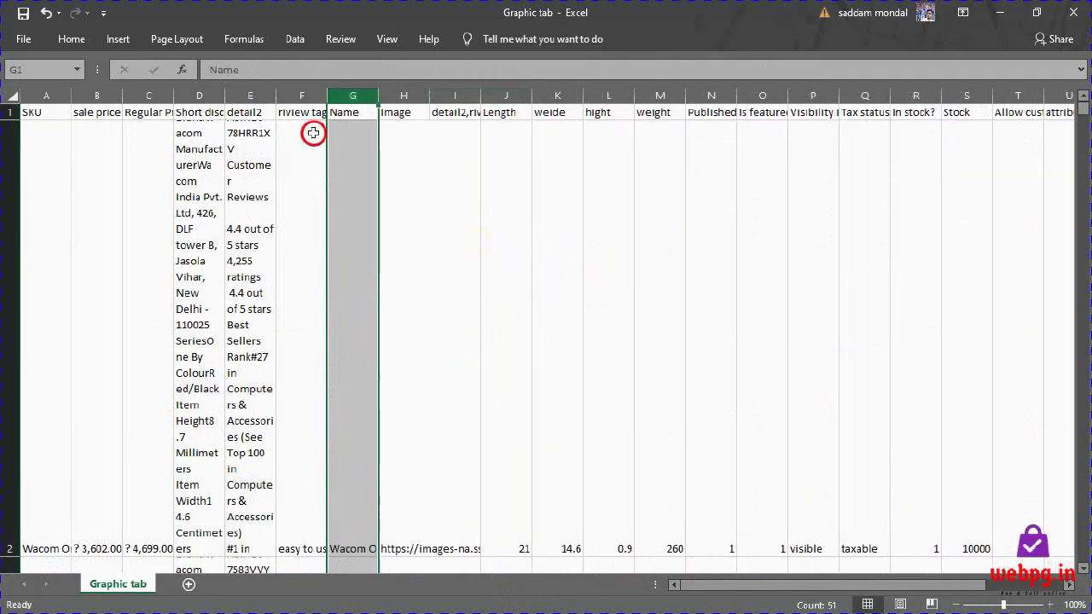
Set every row in the sheet to a height of 20
key(ctrl+a)
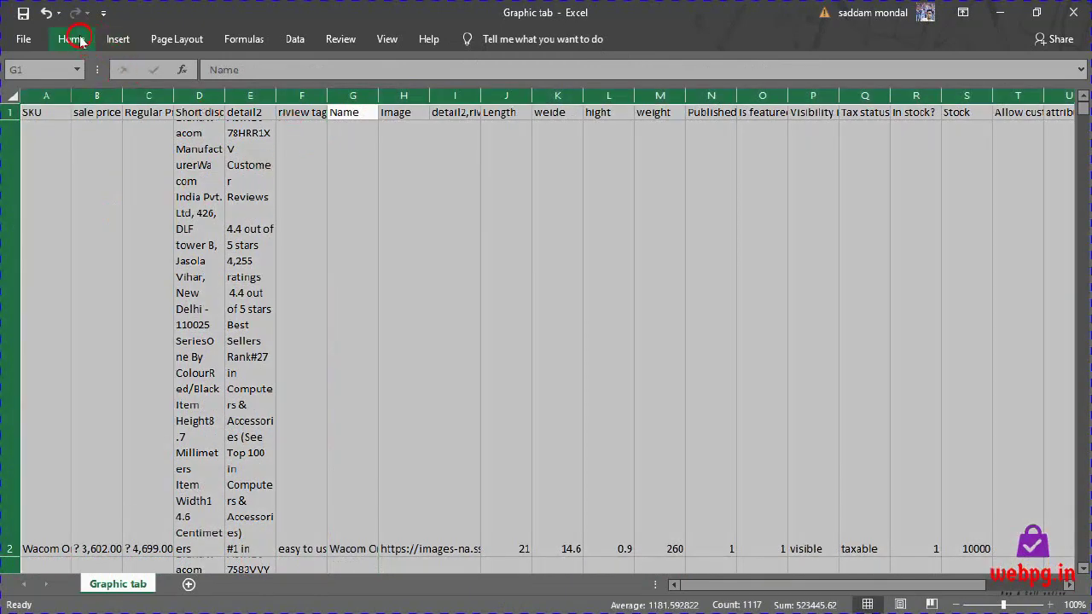
click(72, 38)
click(819, 100)
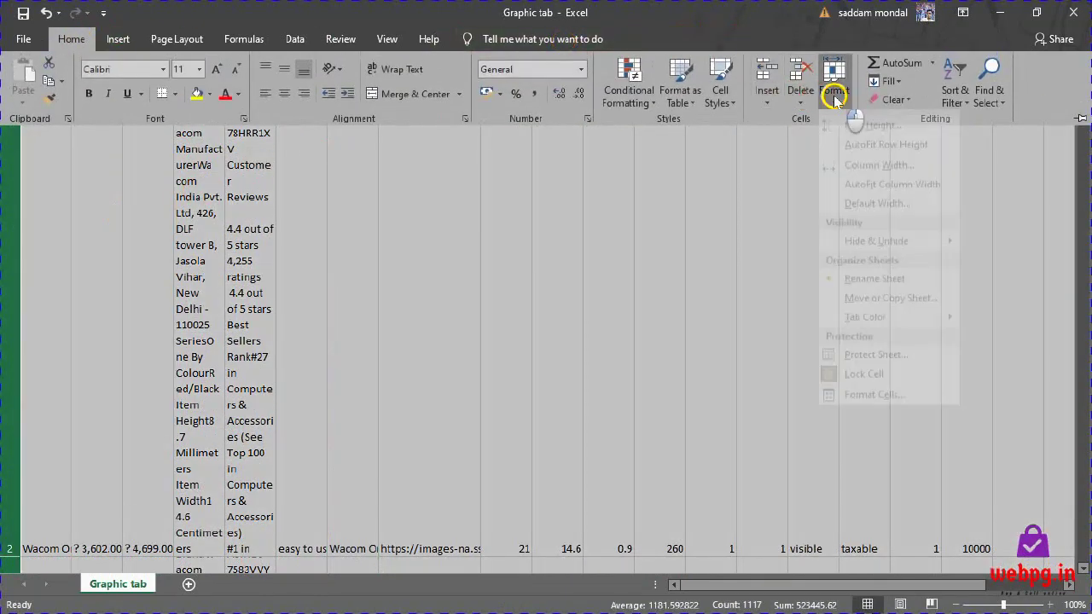
click(881, 144)
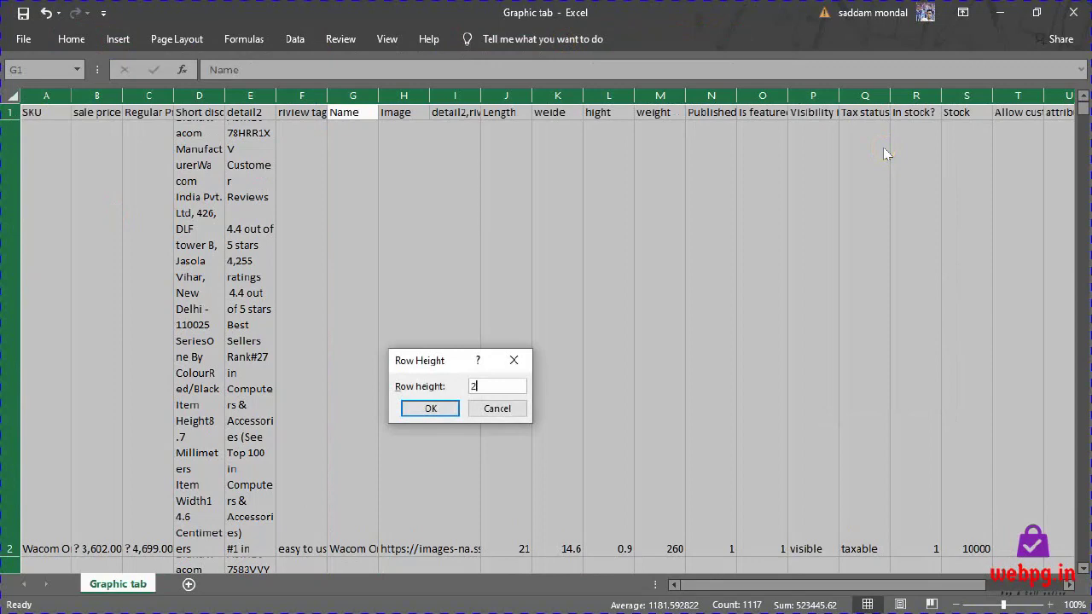
click(414, 407)
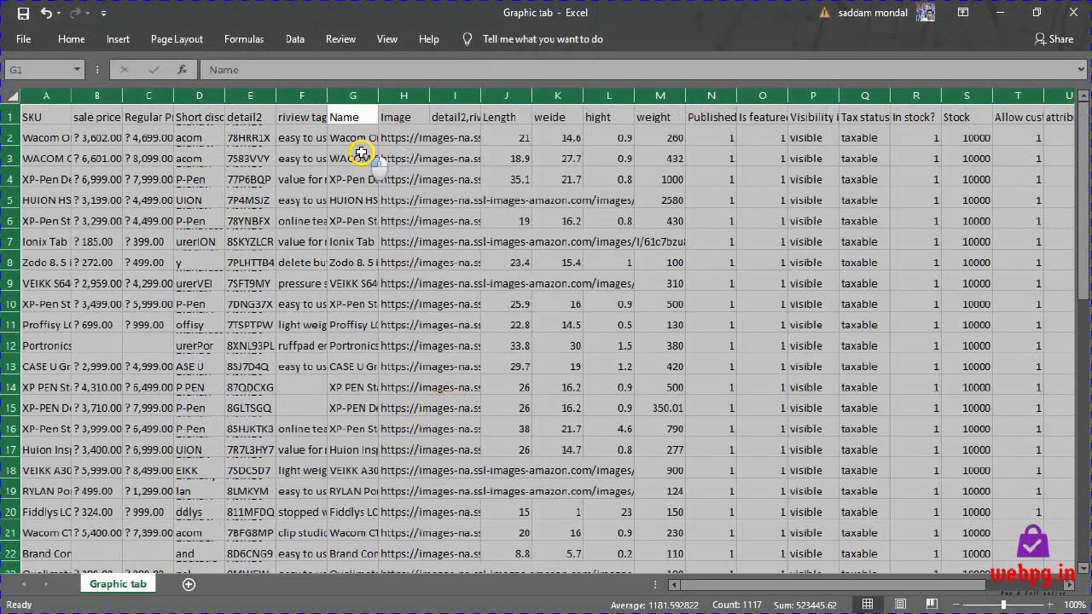
click(354, 140)
Rename the column I header to Description
click(424, 120)
click(449, 120)
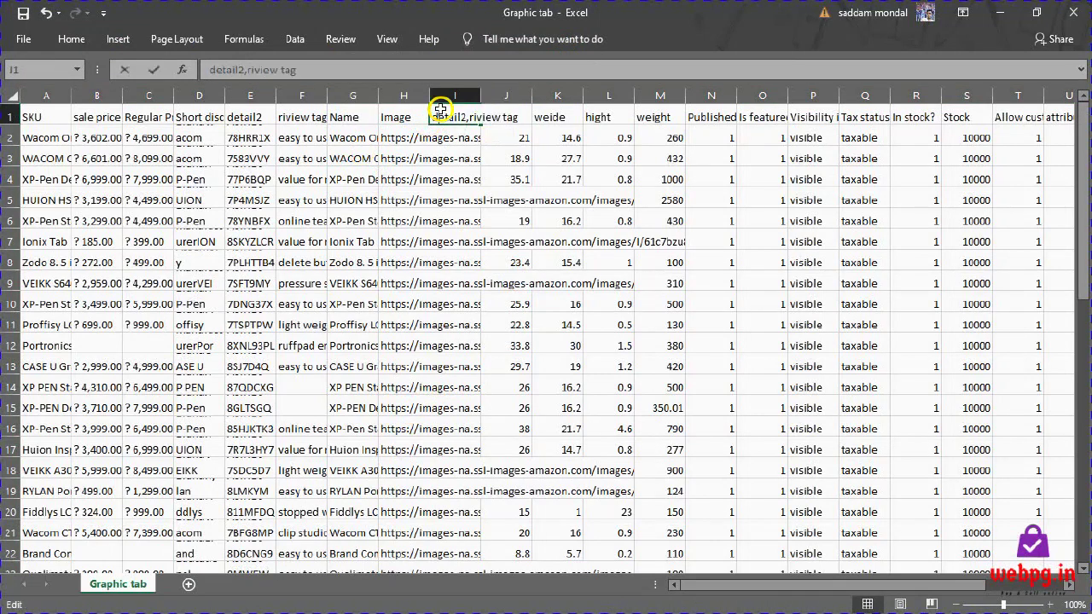
double_click(434, 117)
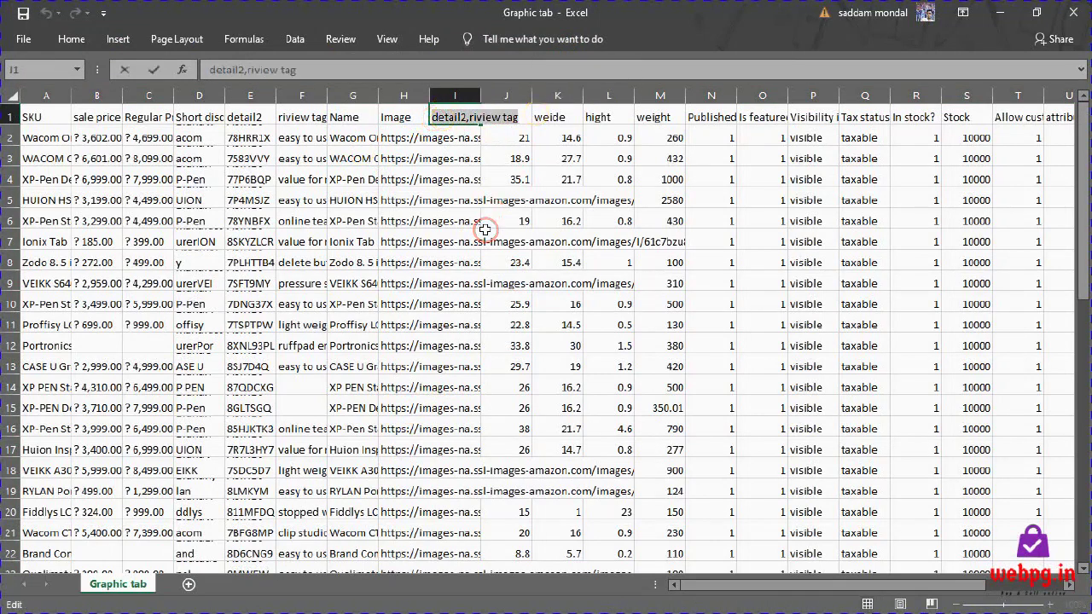
text(Description)
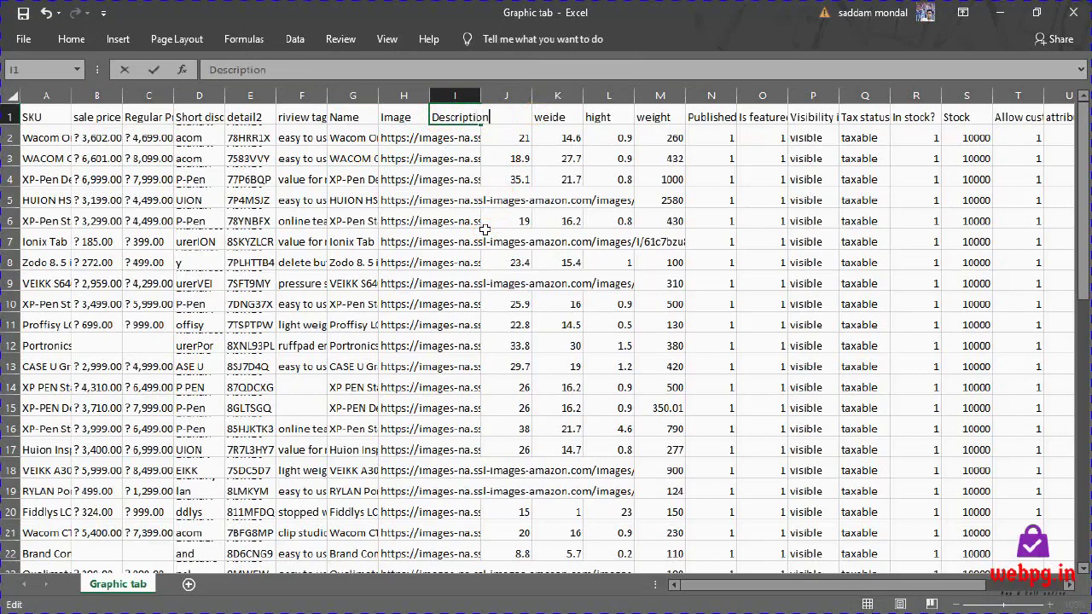
key(Tab)
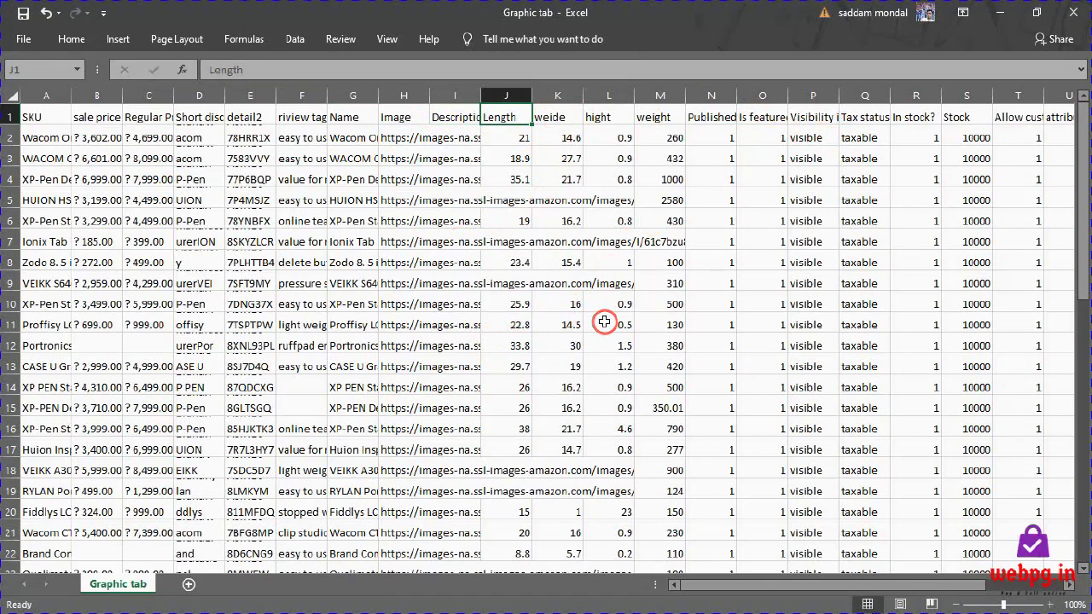
Inspect the image link cells down column I, then close the workbook
click(448, 139)
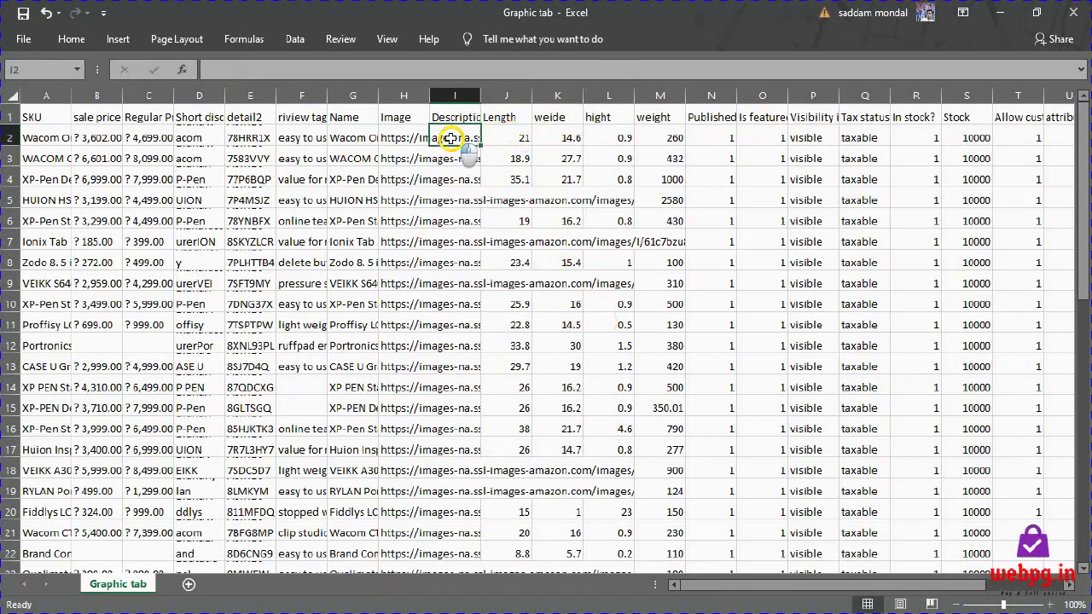
click(460, 159)
click(456, 180)
double_click(457, 220)
click(458, 258)
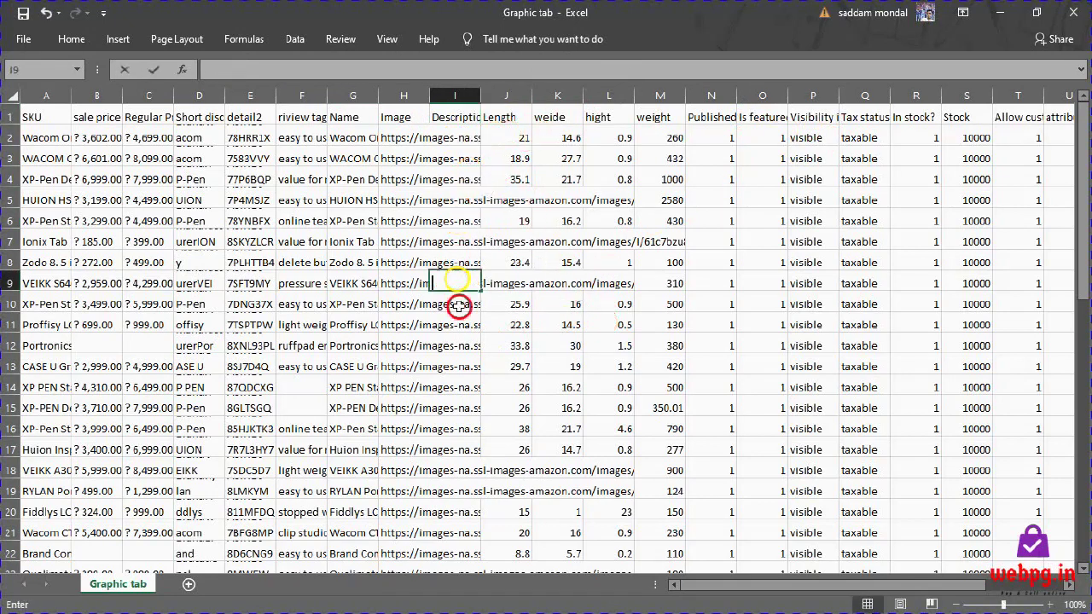
double_click(461, 325)
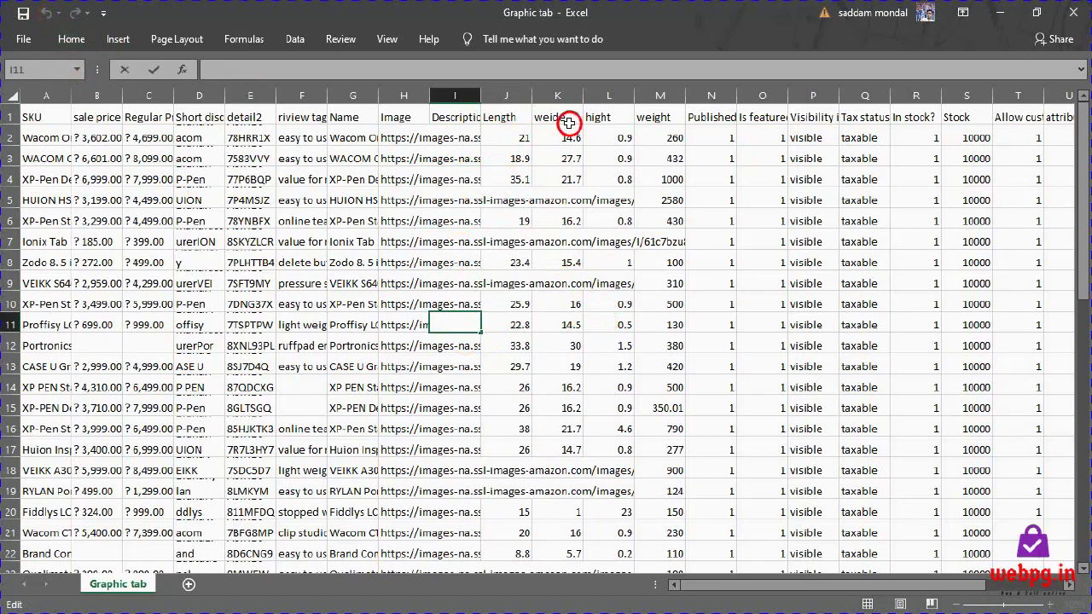
click(1073, 12)
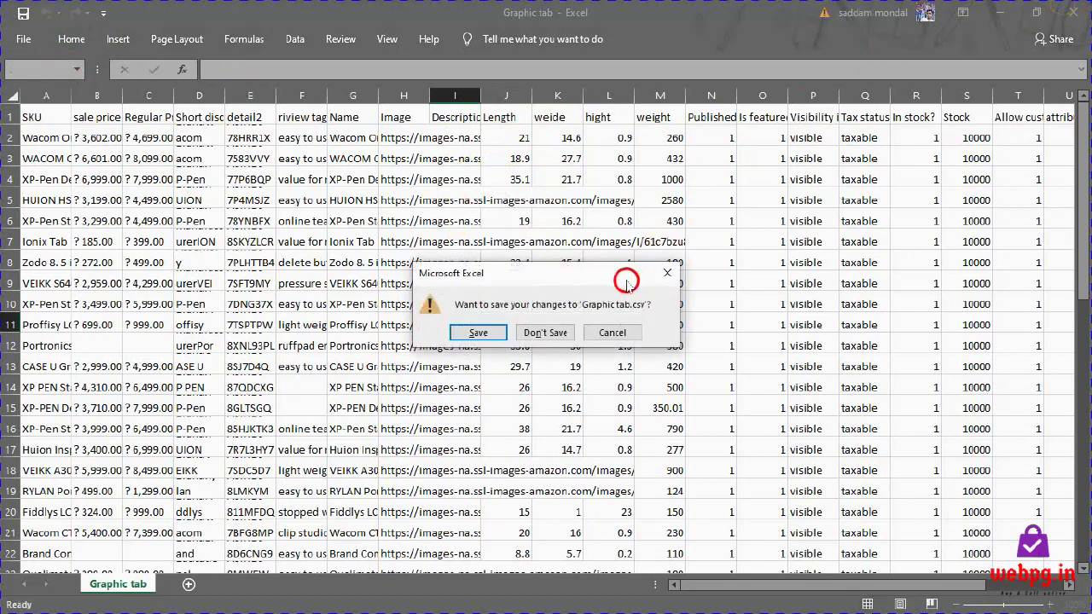
Discard the edits, reopen Graphic tab, and widen column J to show full URLs
click(545, 332)
click(202, 229)
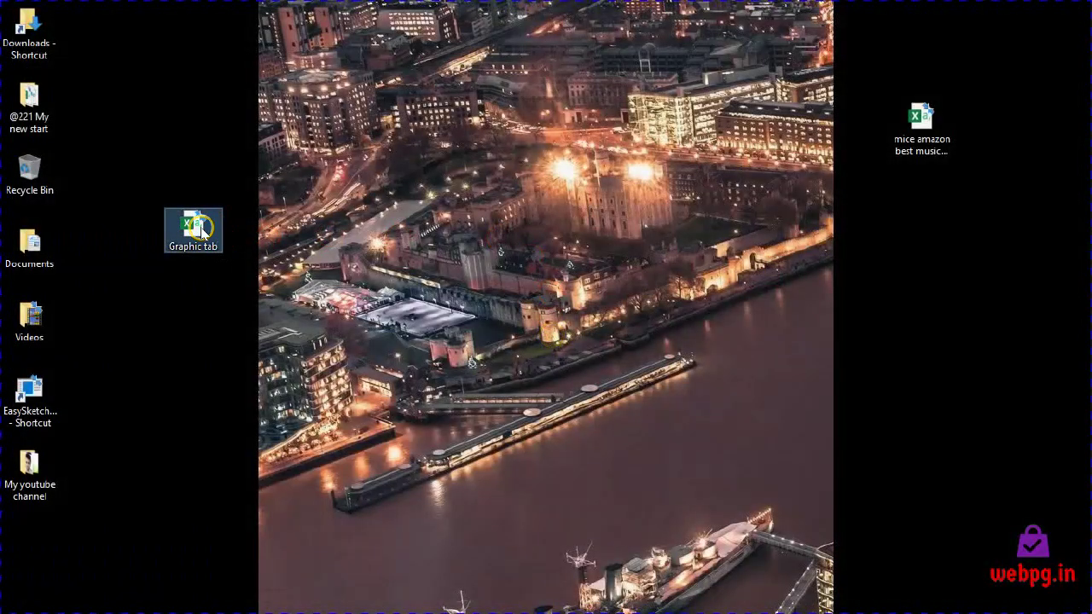
double_click(202, 229)
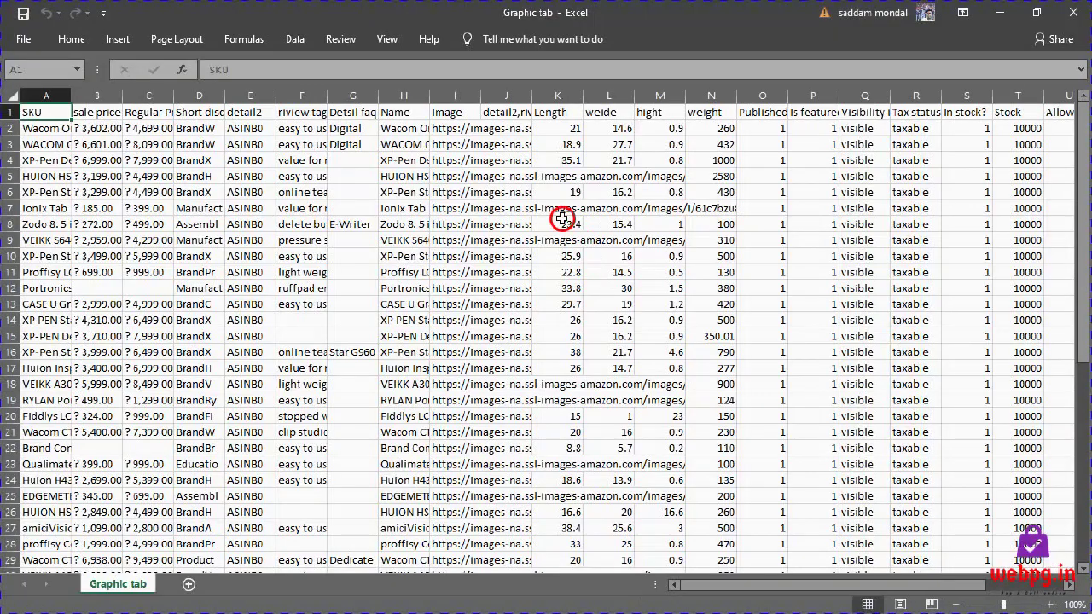
click(523, 96)
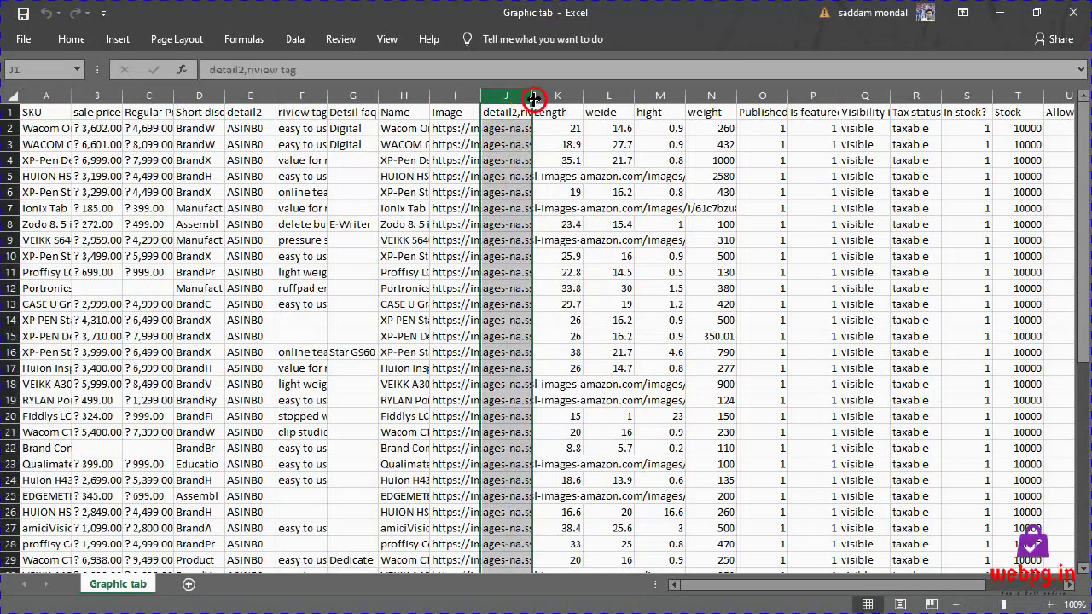
drag(532, 95, 674, 96)
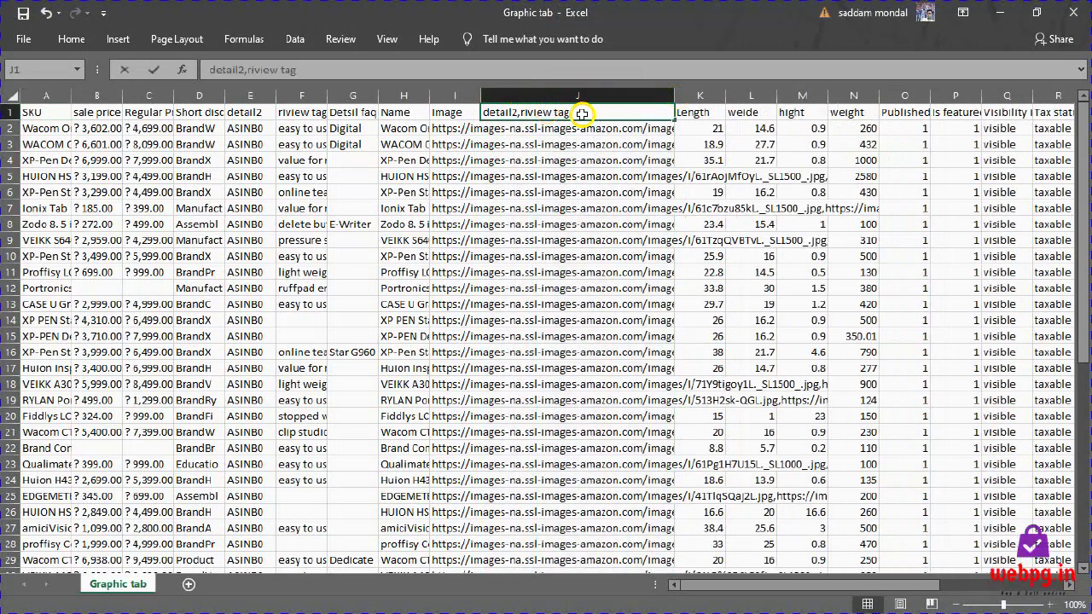
Replace the J1 header with a CONCATENATE formula joining E1 and G1
double_click(581, 114)
drag(581, 113, 484, 113)
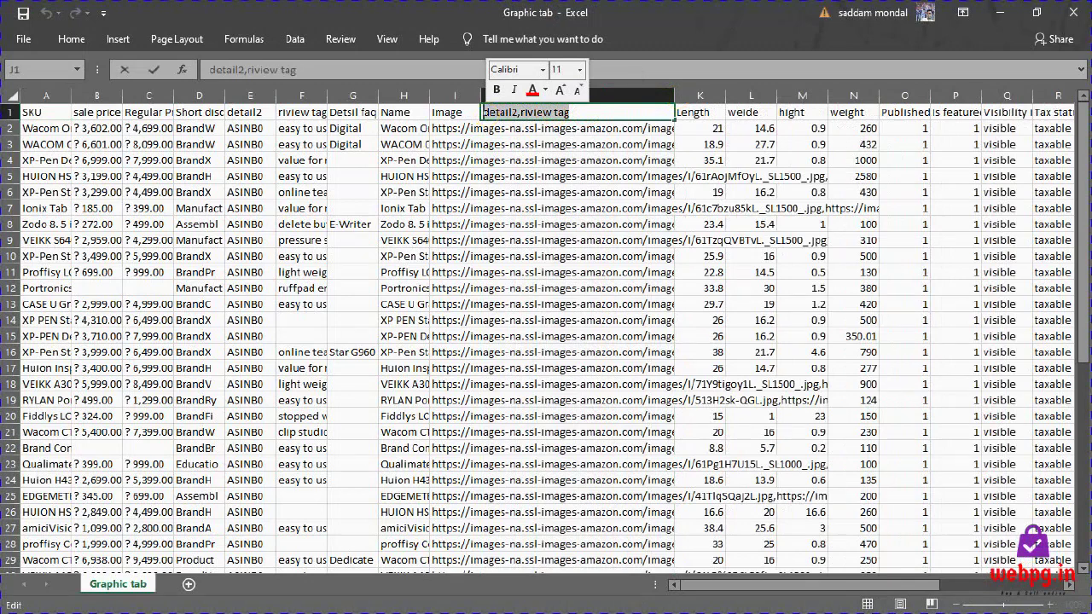
key(BackSpace)
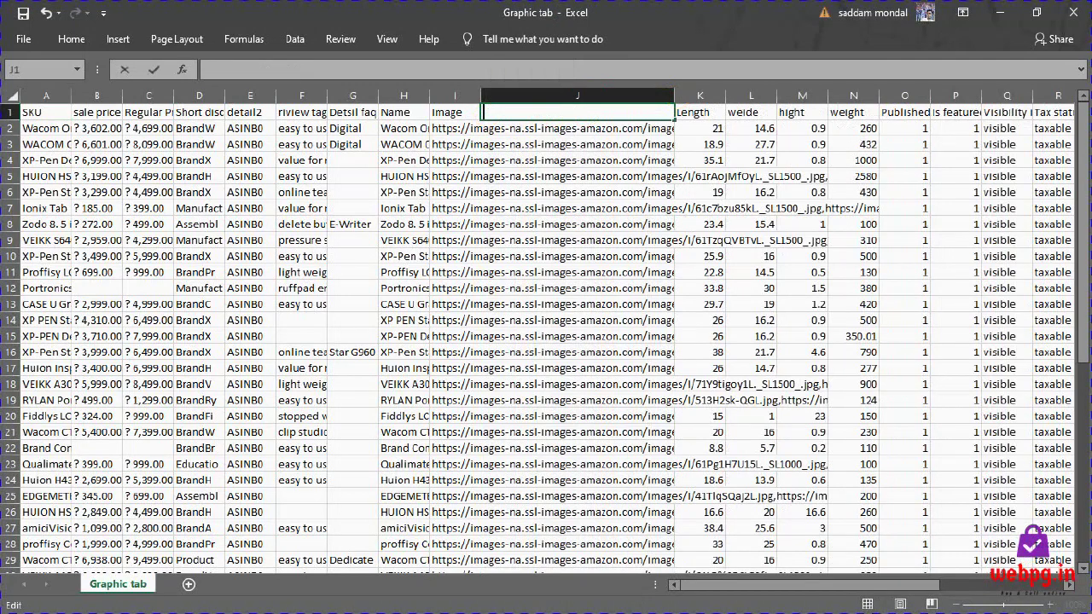
text(=con)
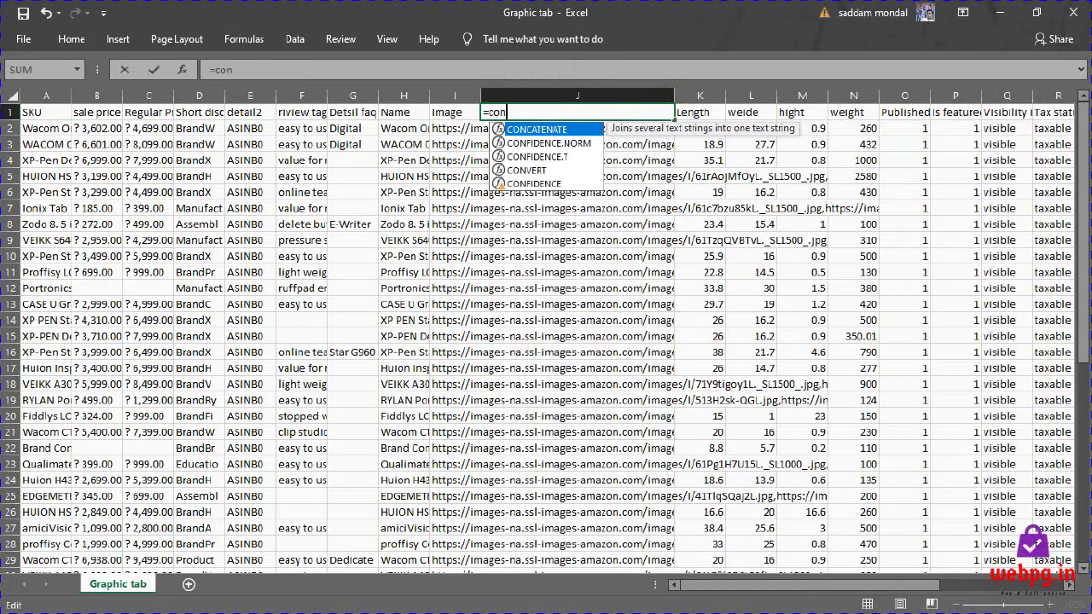
text(ca)
key(Tab)
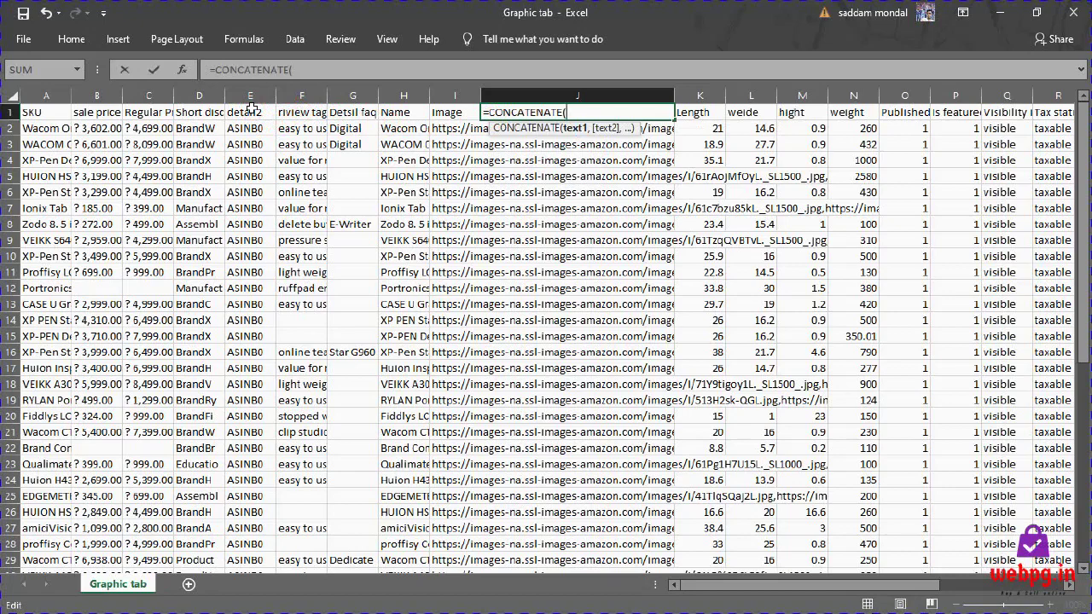
click(260, 112)
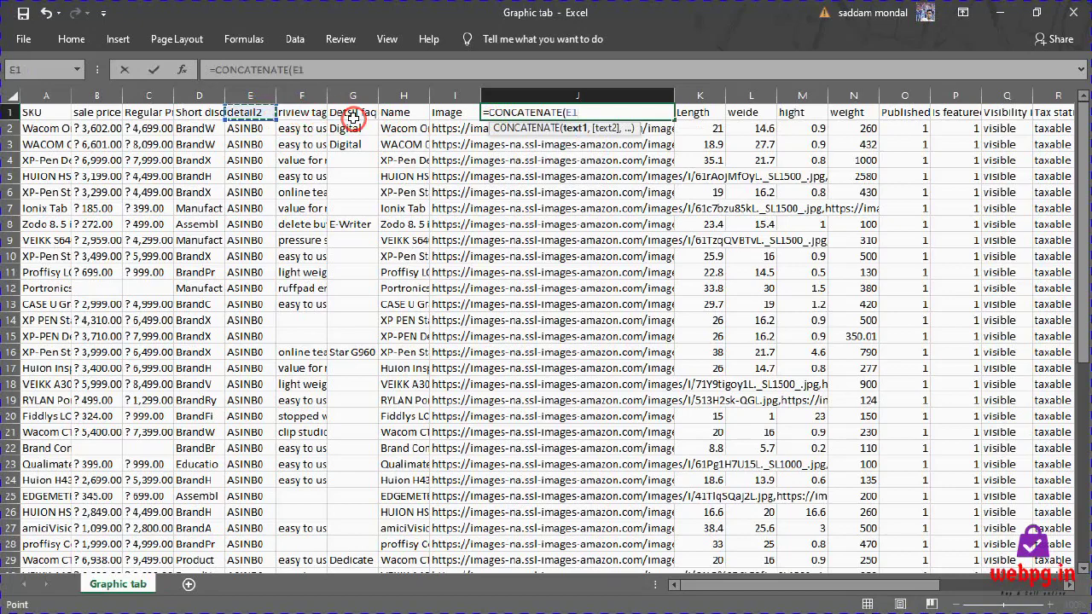
text(,)
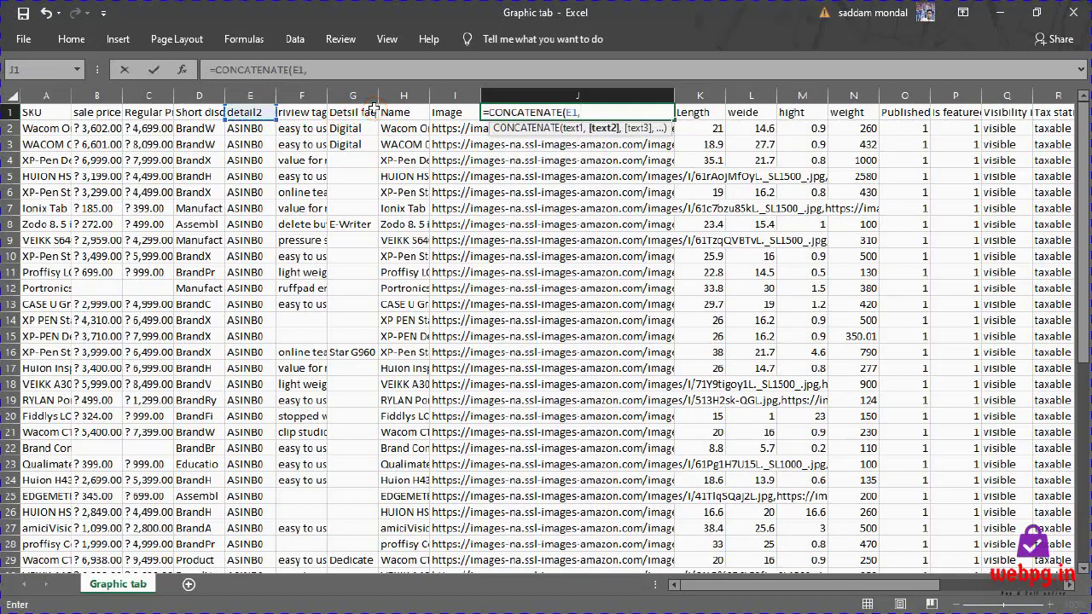
click(354, 111)
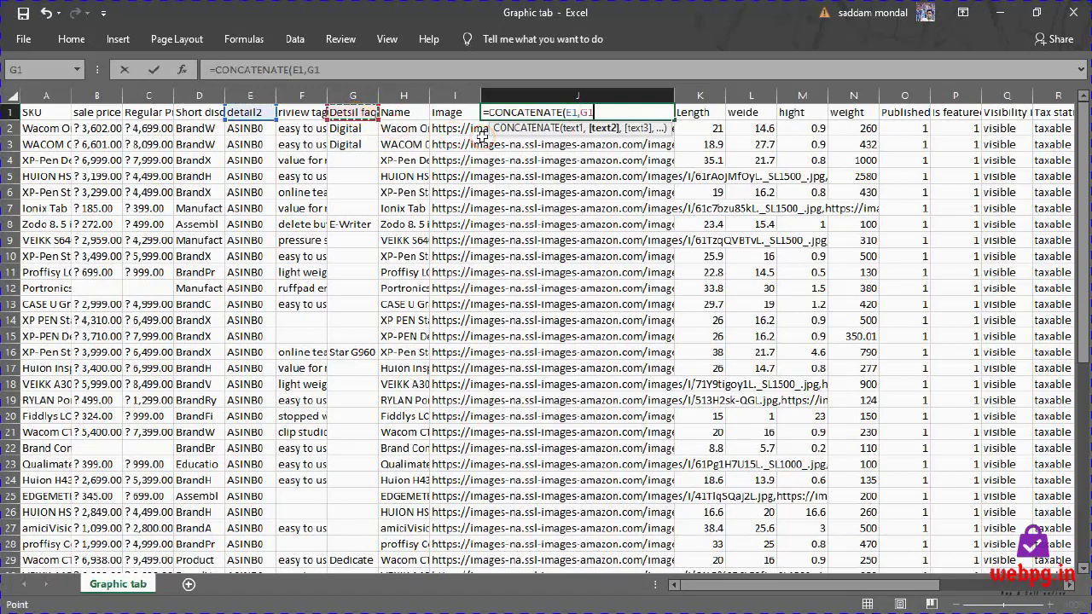
text(,)
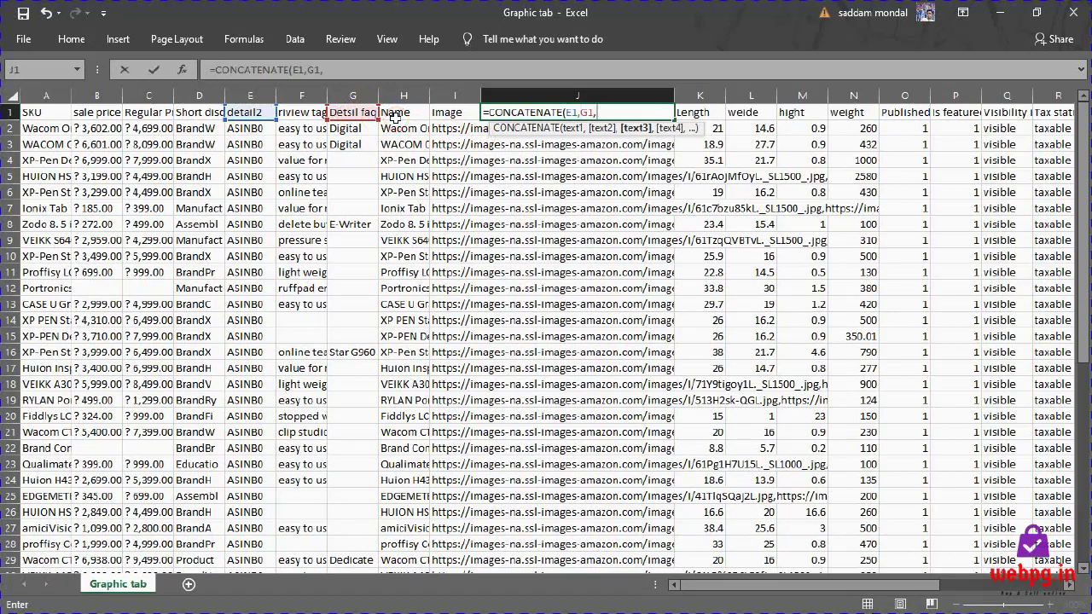
Add F1 to the J1 formula, close it as =CONCATENATE(E1,G1,F1,), and commit
click(302, 111)
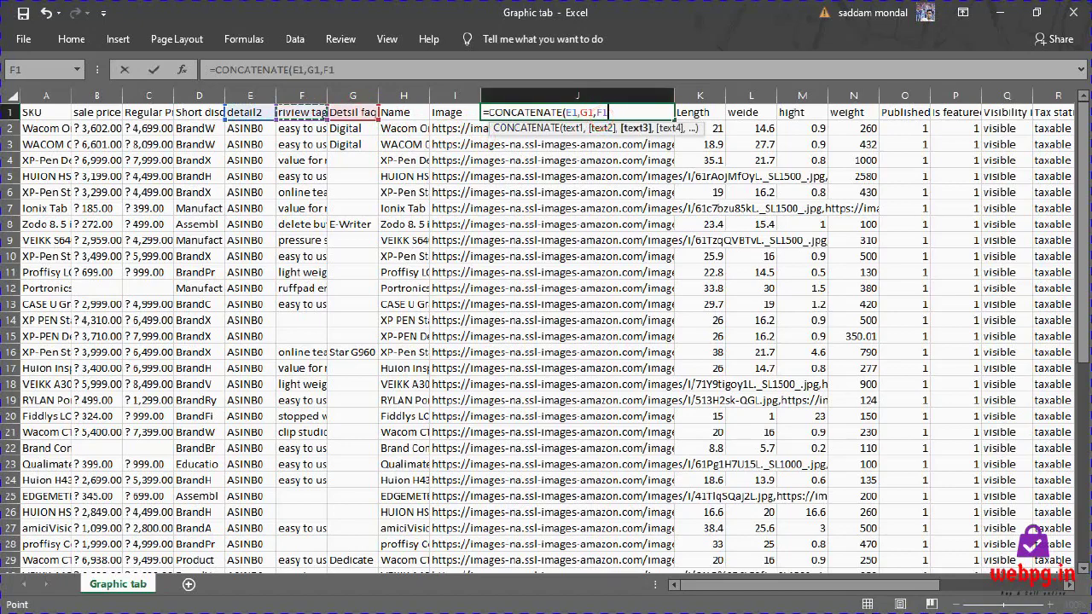
text(,)
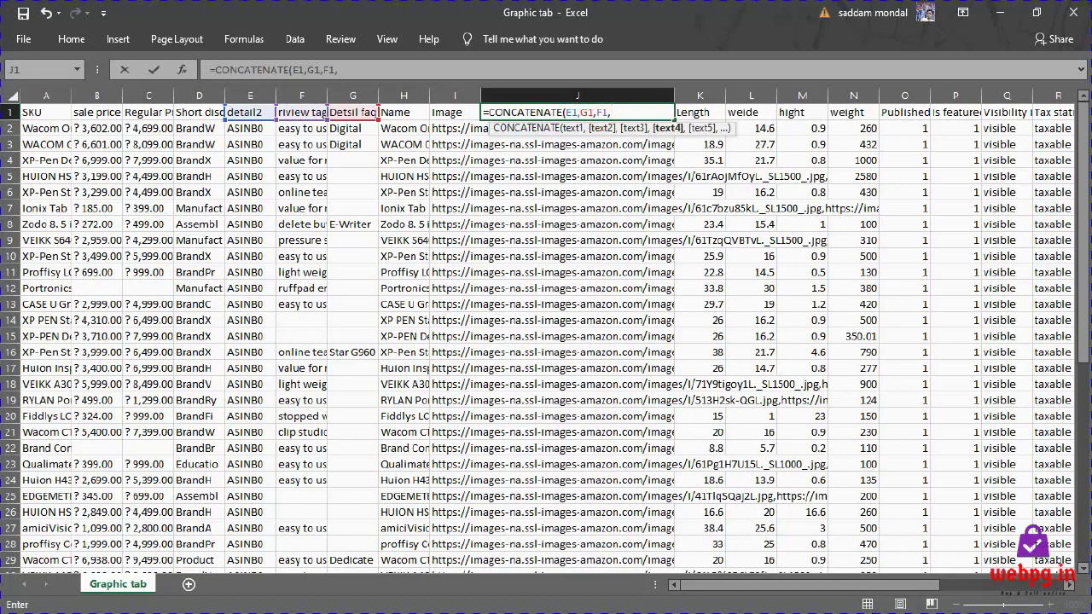
key(Left)
key(Left)
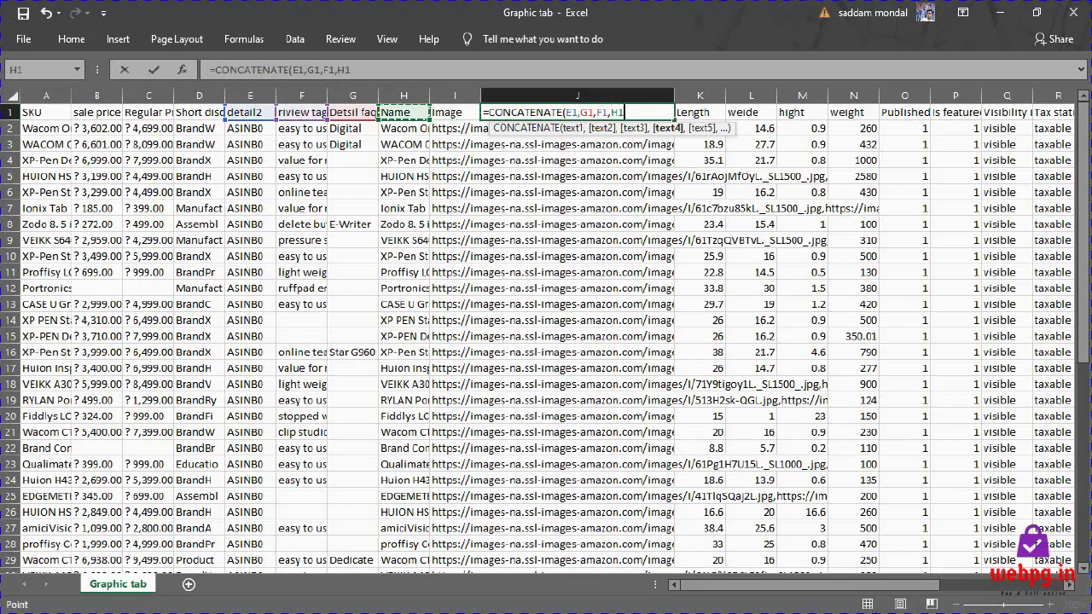
key(Left)
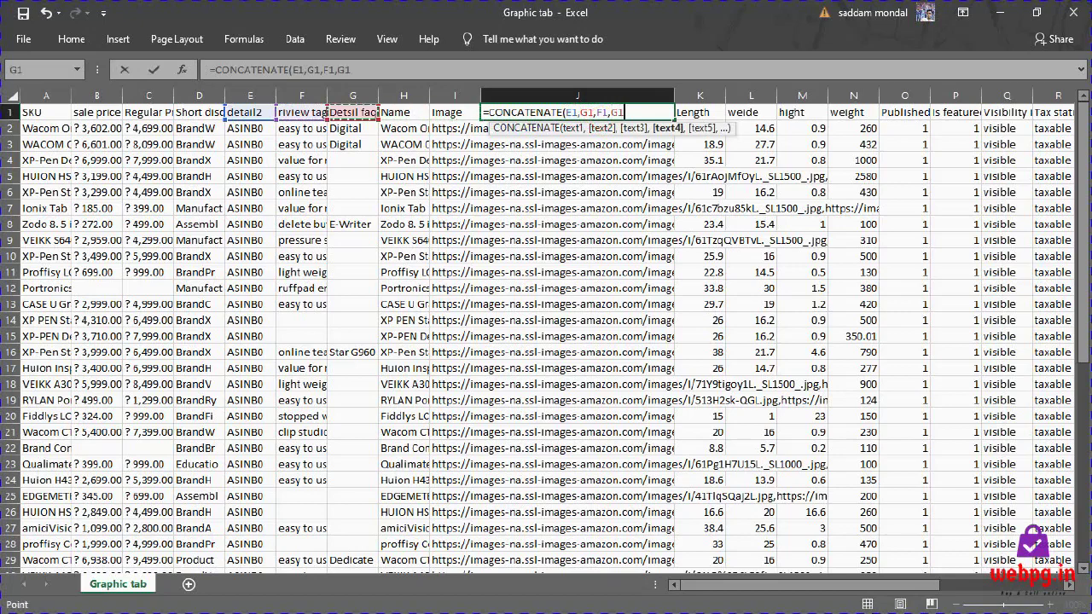
key(BackSpace)
key(BackSpace)
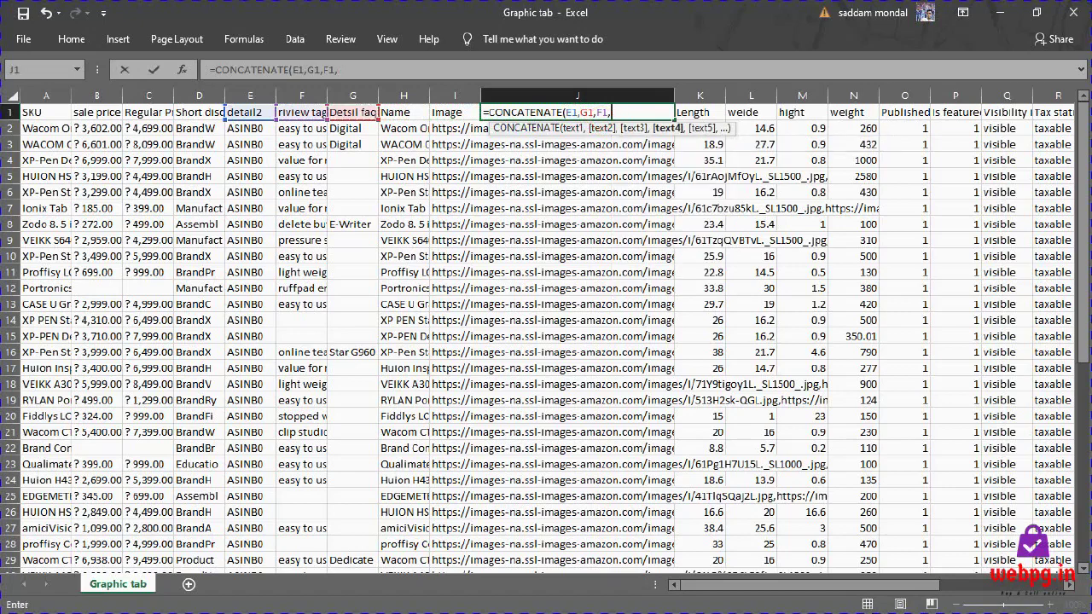
text())
key(Return)
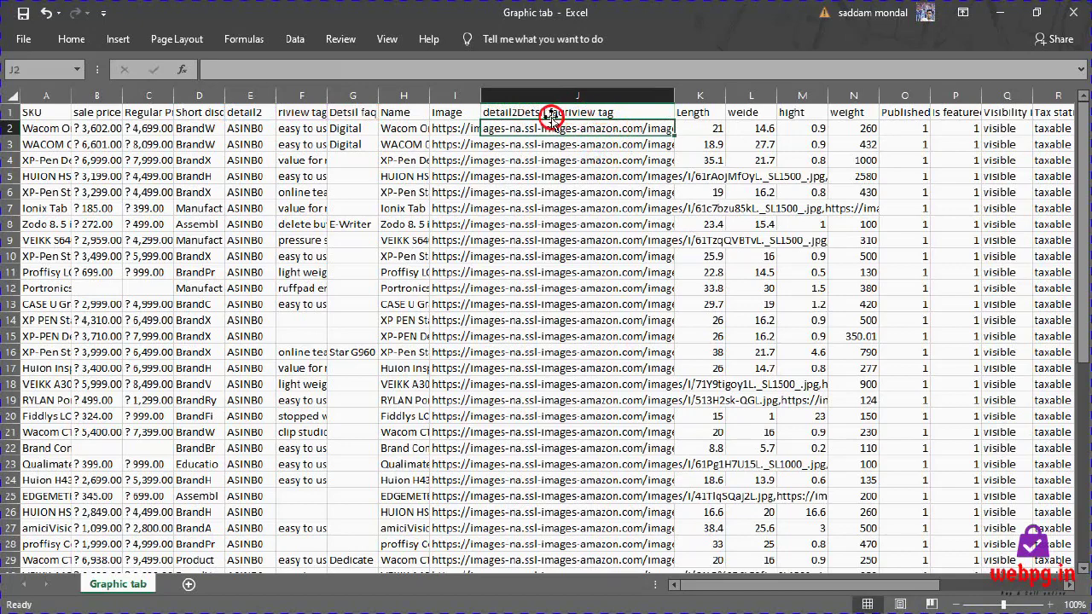
Copy the J1 CONCATENATE formula down column J through row 51
click(537, 112)
double_click(488, 111)
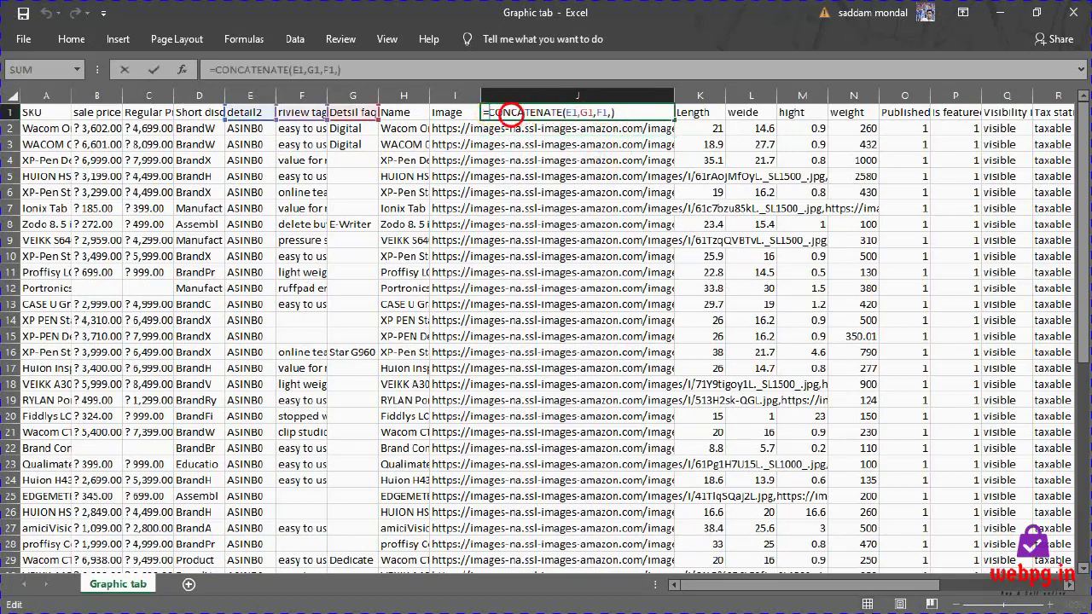
click(510, 133)
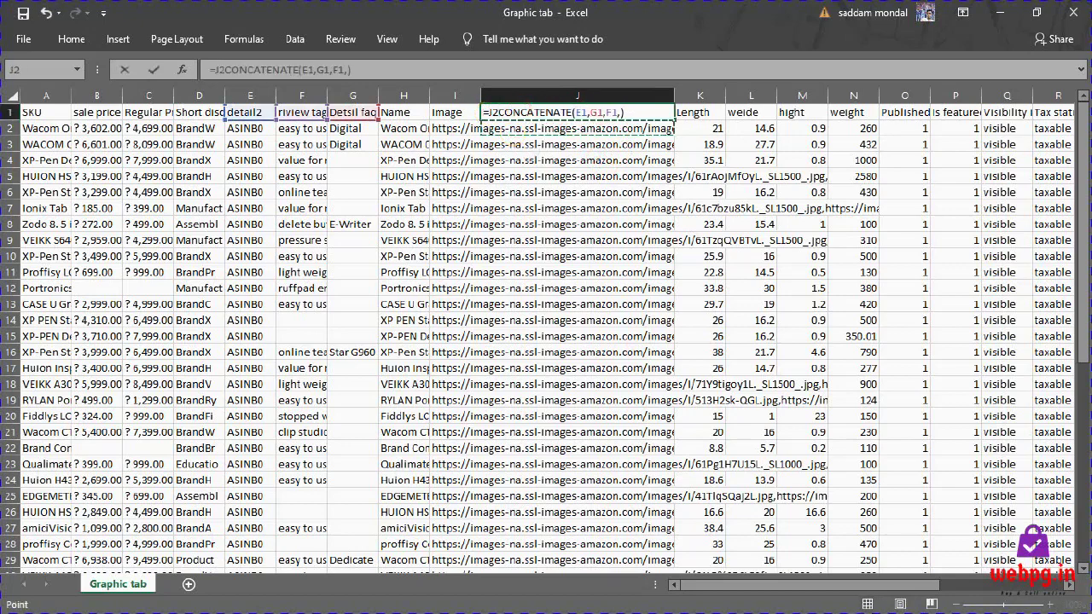
key(Escape)
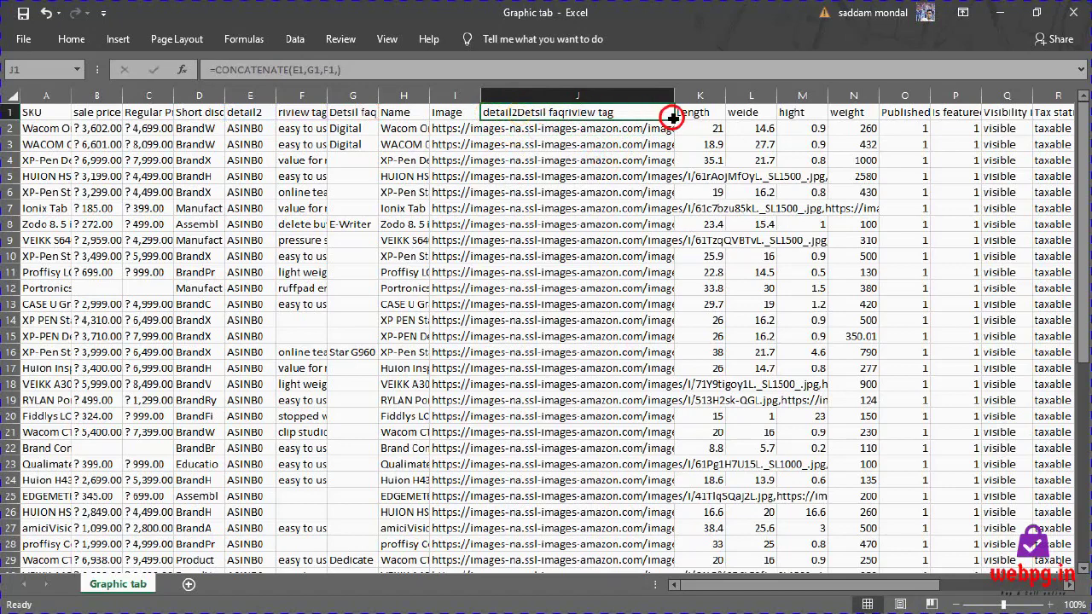
mouse_move(673, 119)
mouse_down()
mouse_move(627, 107)
mouse_move(701, 608)
mouse_move(684, 538)
mouse_up()
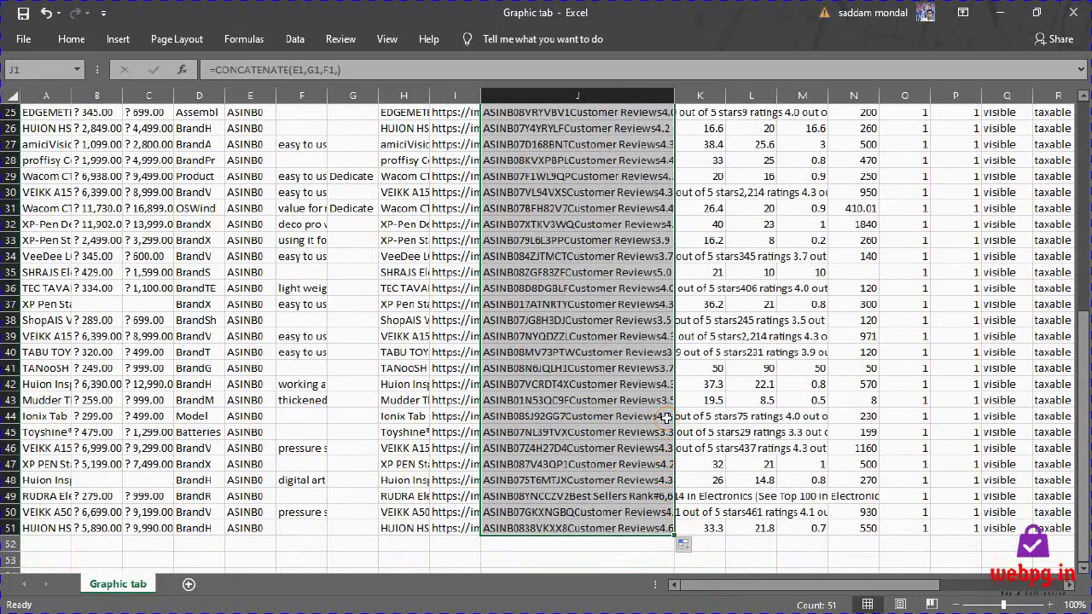
scroll(661, 392, up, 2)
scroll(658, 379, up, 6)
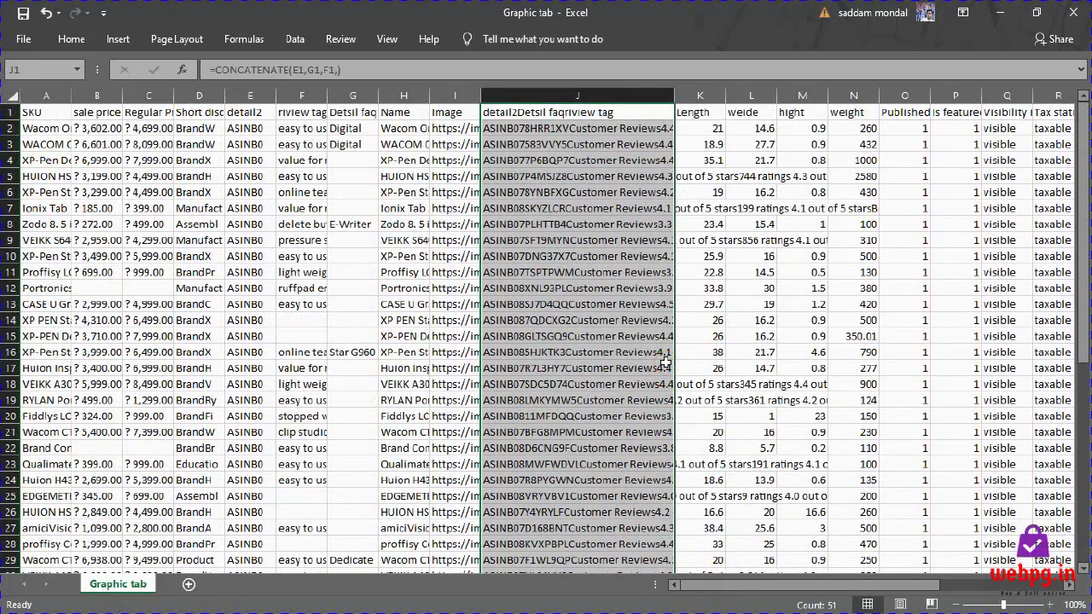
Keep the CSV format, then read the full text of cells E2, F2 and G2
click(487, 421)
click(260, 117)
double_click(264, 130)
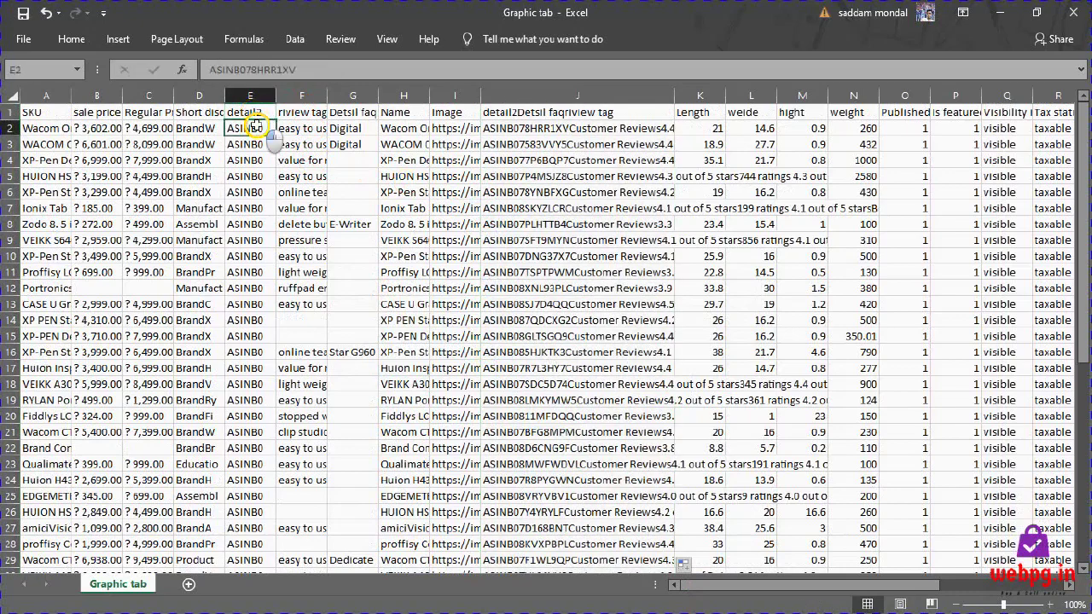
click(309, 113)
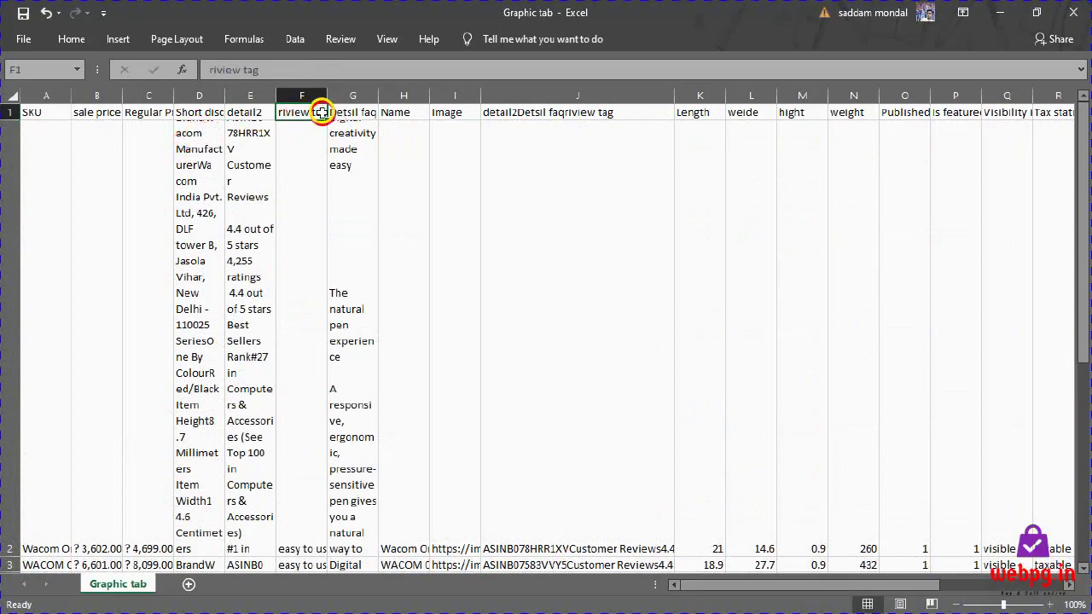
double_click(305, 163)
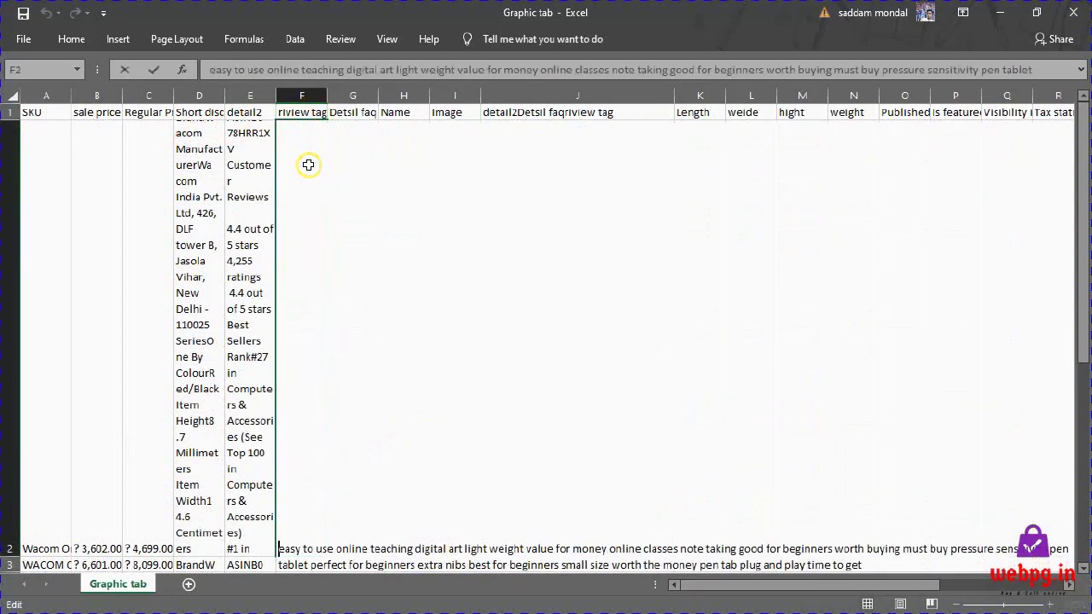
click(367, 111)
click(366, 177)
Check the last entry in the Name column and save the sheet as CSV
click(415, 114)
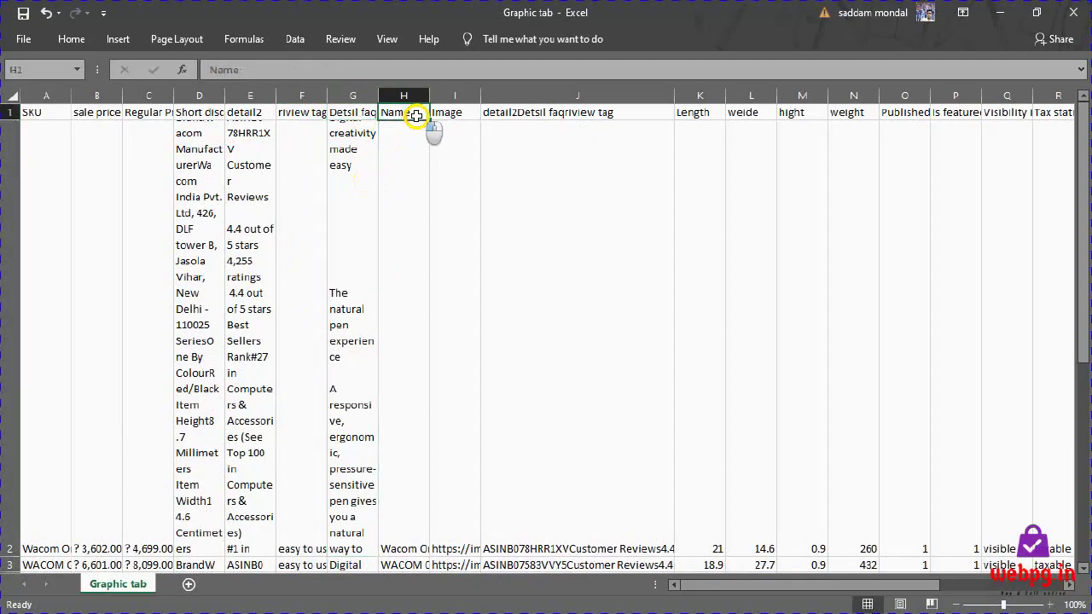
key(ctrl+Down)
scroll(415, 179, up, 4)
scroll(404, 226, up, 5)
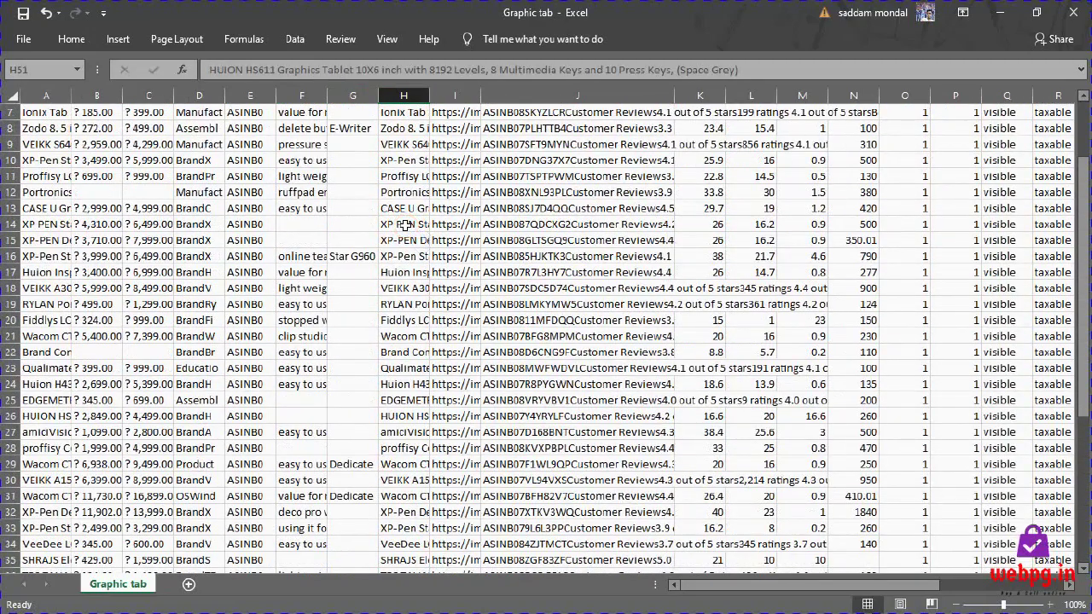
key(ctrl+s)
click(481, 357)
scroll(488, 470, up, 2)
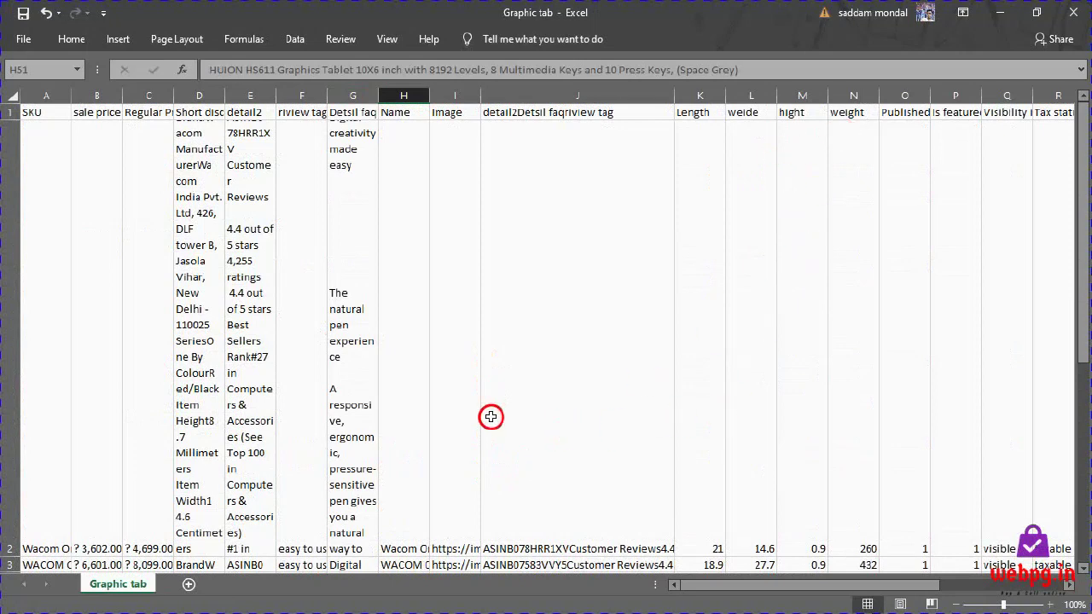
Reopen Graphic tab and delete the detail2, riview tag and Detsil faq columns
click(1073, 12)
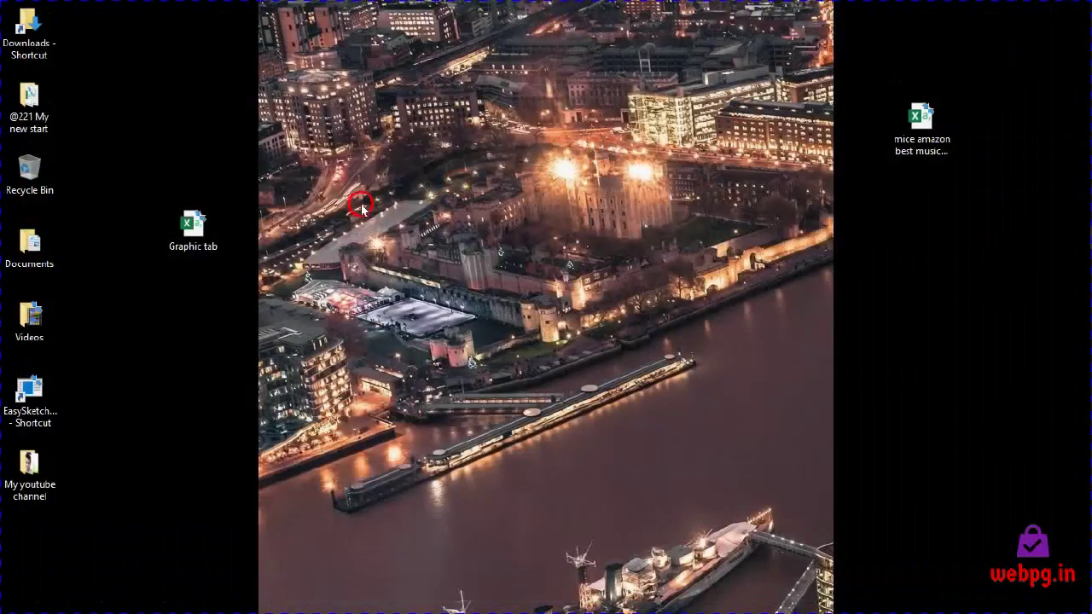
click(187, 232)
double_click(187, 236)
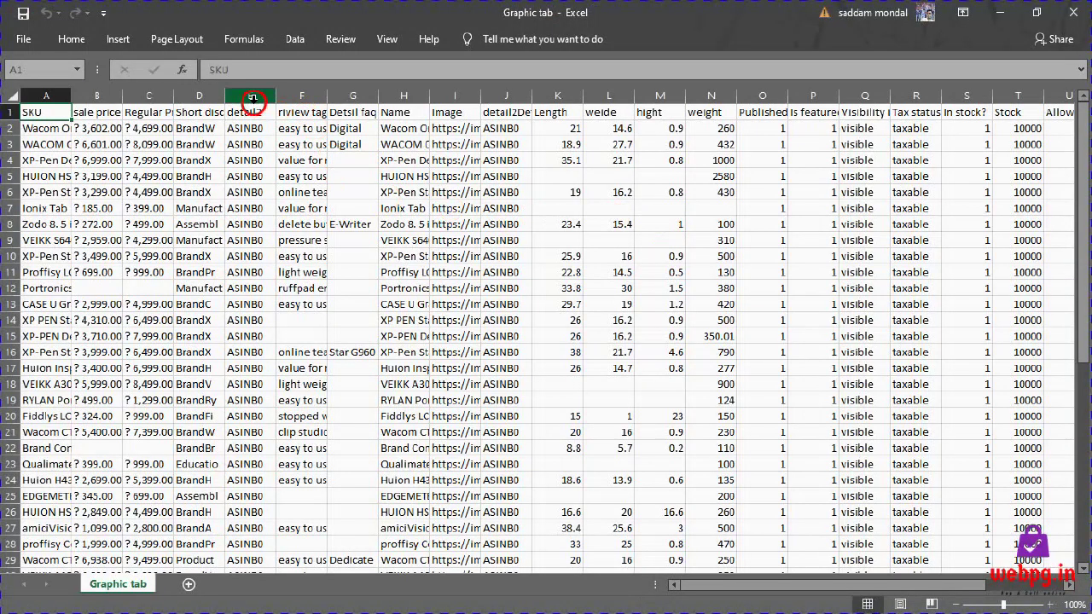
mouse_move(258, 95)
mouse_down()
mouse_move(287, 105)
mouse_move(352, 94)
mouse_up()
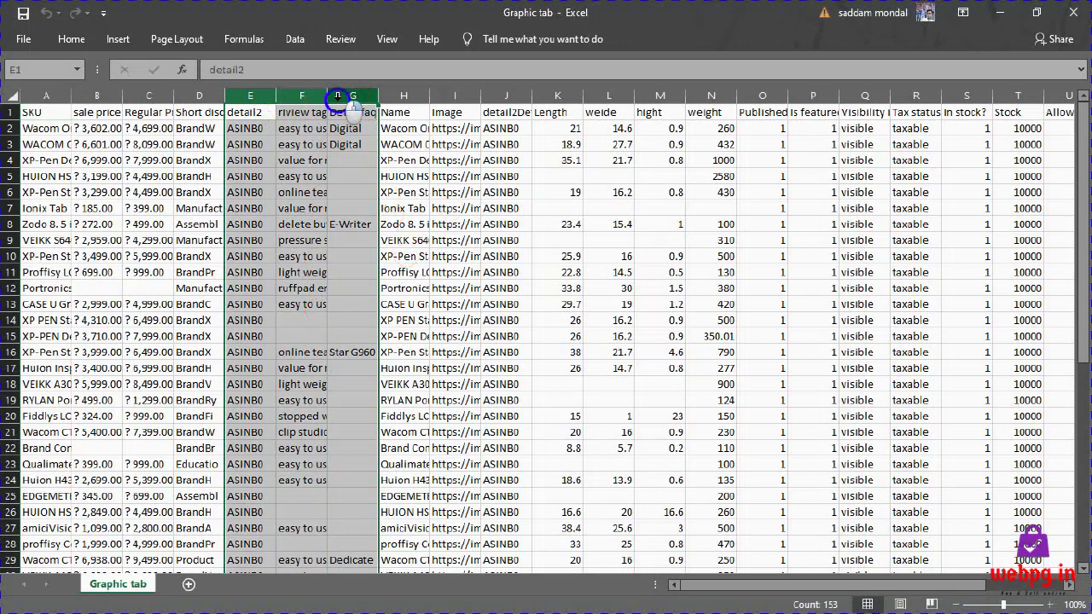
right_click(353, 117)
click(373, 226)
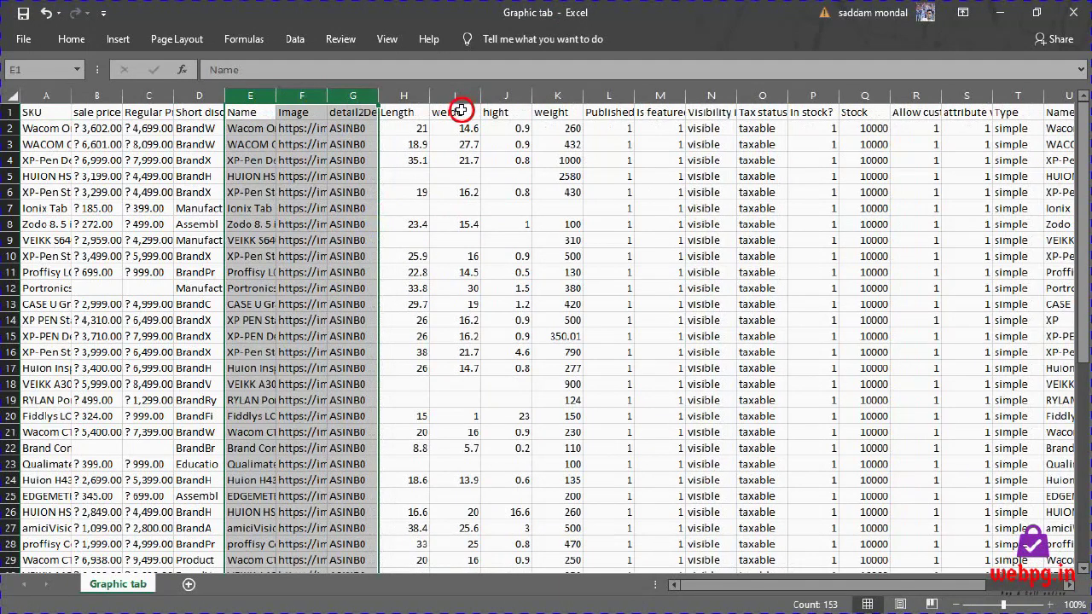
Rename the G1 header to Description, then save as CSV and close
click(362, 114)
double_click(333, 112)
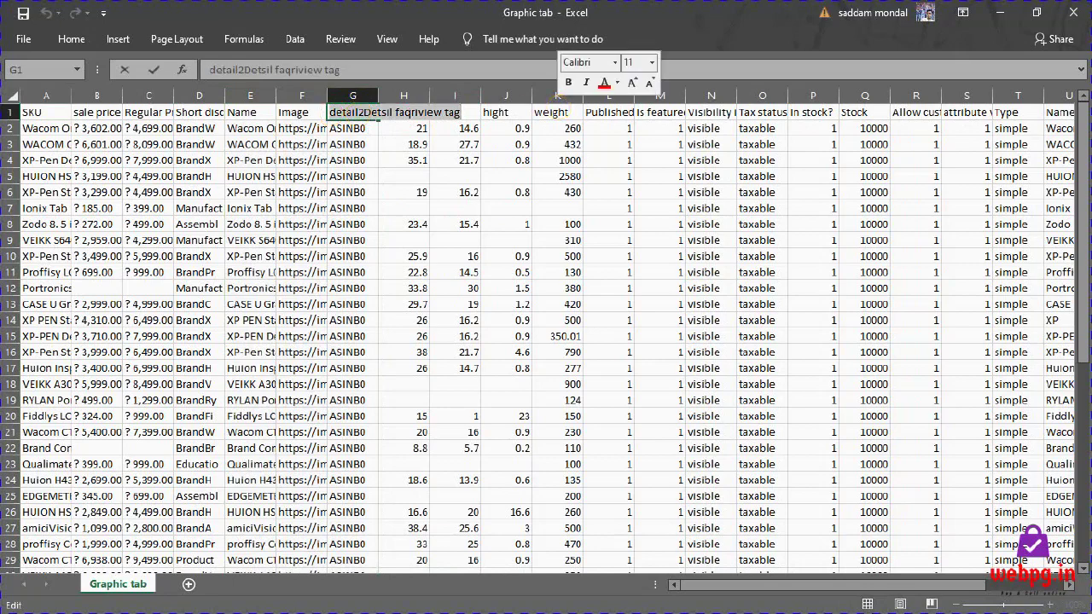
text(Descriptio)
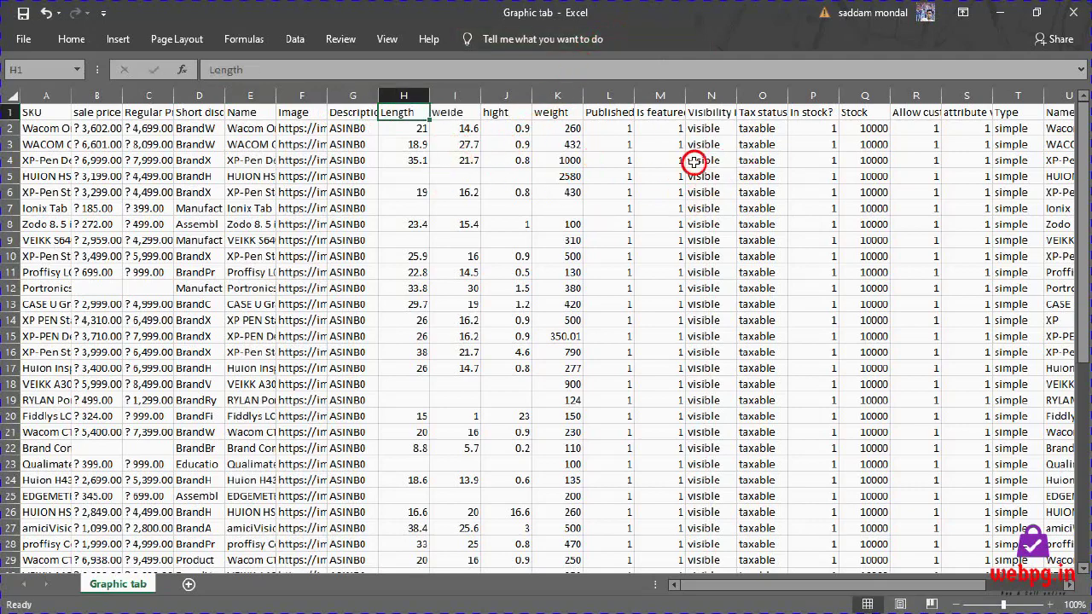
mouse_move(871, 588)
mouse_down()
mouse_move(965, 601)
mouse_move(729, 601)
mouse_up()
click(1066, 14)
click(486, 358)
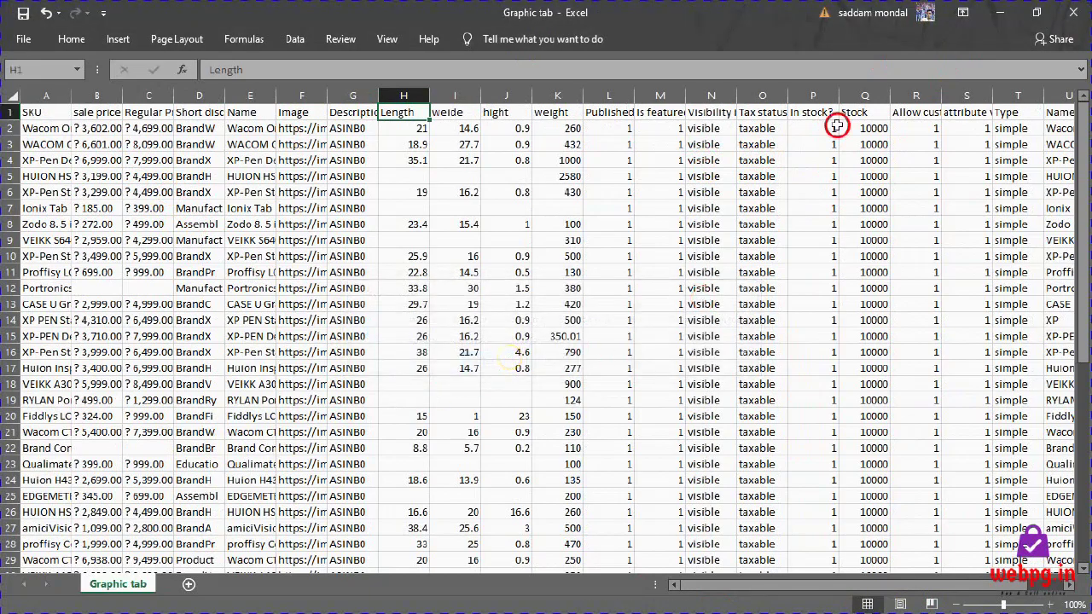
click(1060, 8)
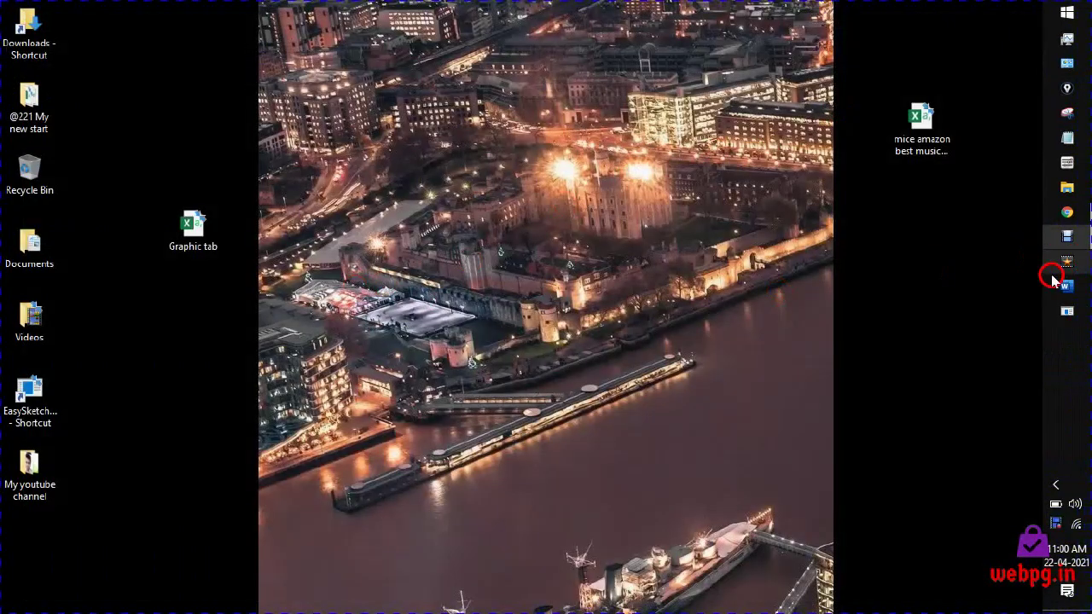
Review the import log showing 51 products imported and 21 skipped
mouse_move(1075, 236)
click(934, 247)
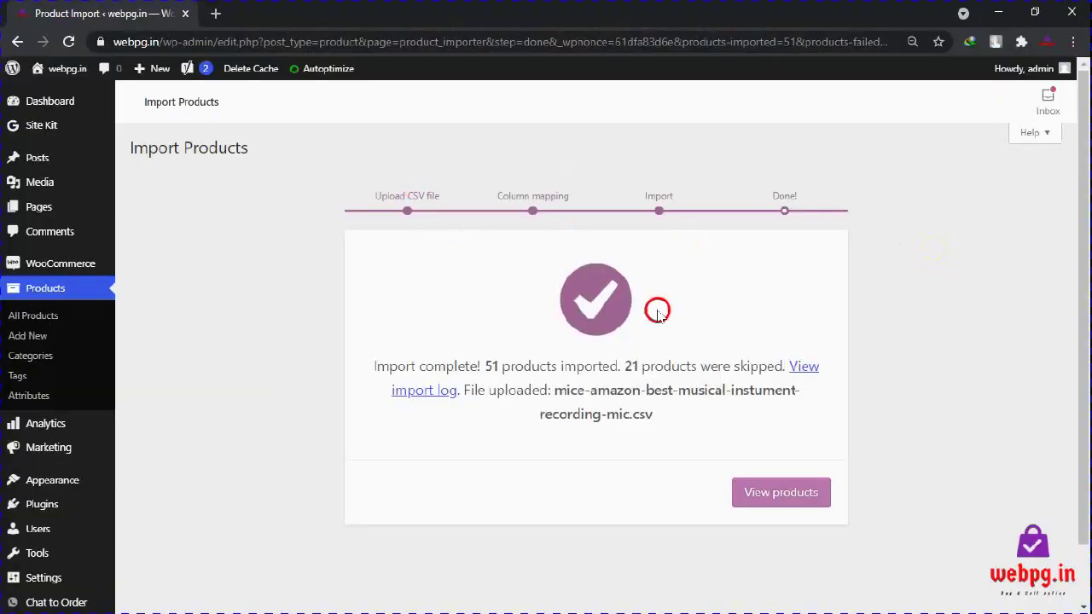
click(805, 368)
scroll(768, 384, down, 2)
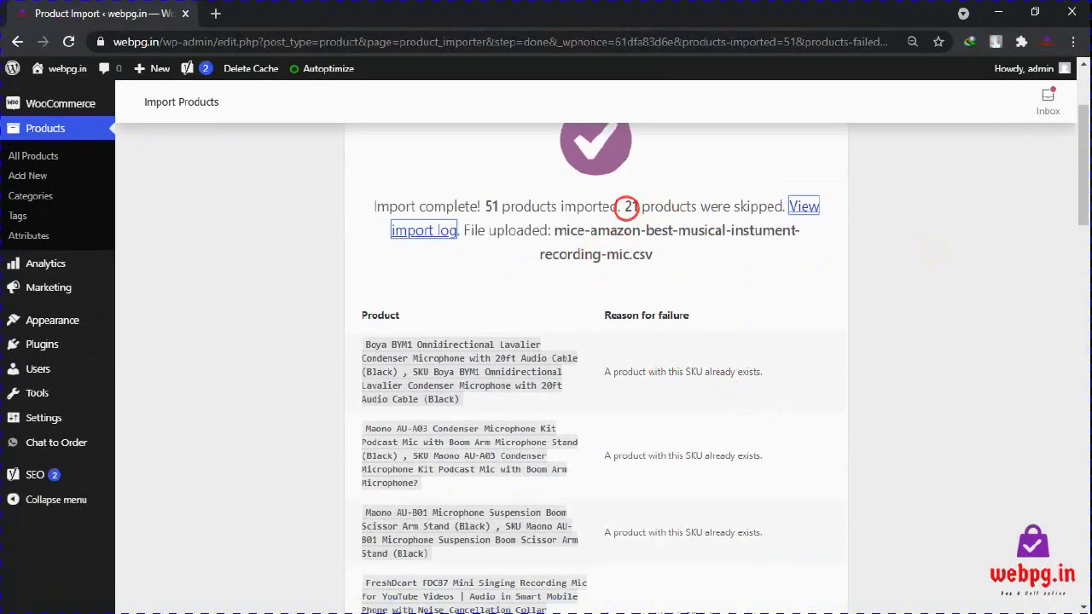
drag(626, 207, 783, 208)
click(564, 233)
drag(485, 208, 611, 211)
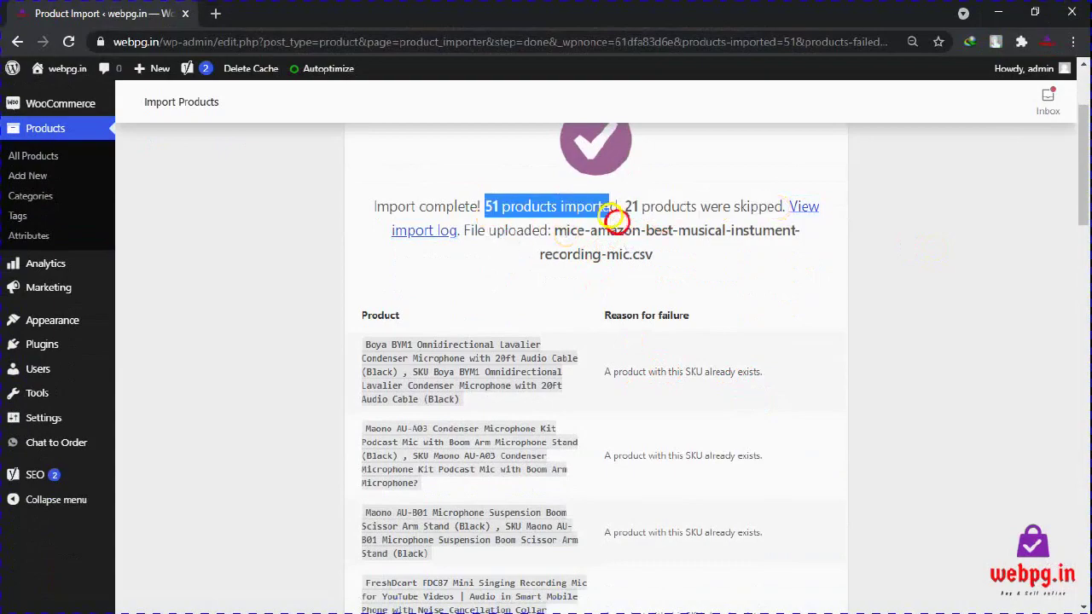
click(657, 275)
scroll(784, 299, down, 10)
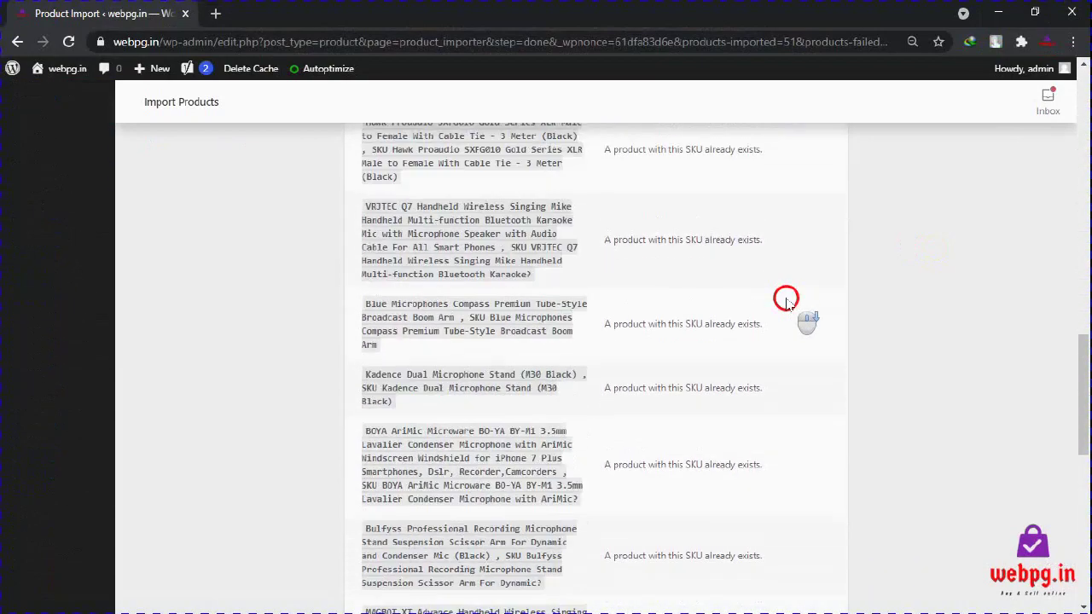
scroll(786, 303, down, 7)
Open the All Products list, now showing 2,543 items
click(775, 504)
scroll(217, 239, up, 3)
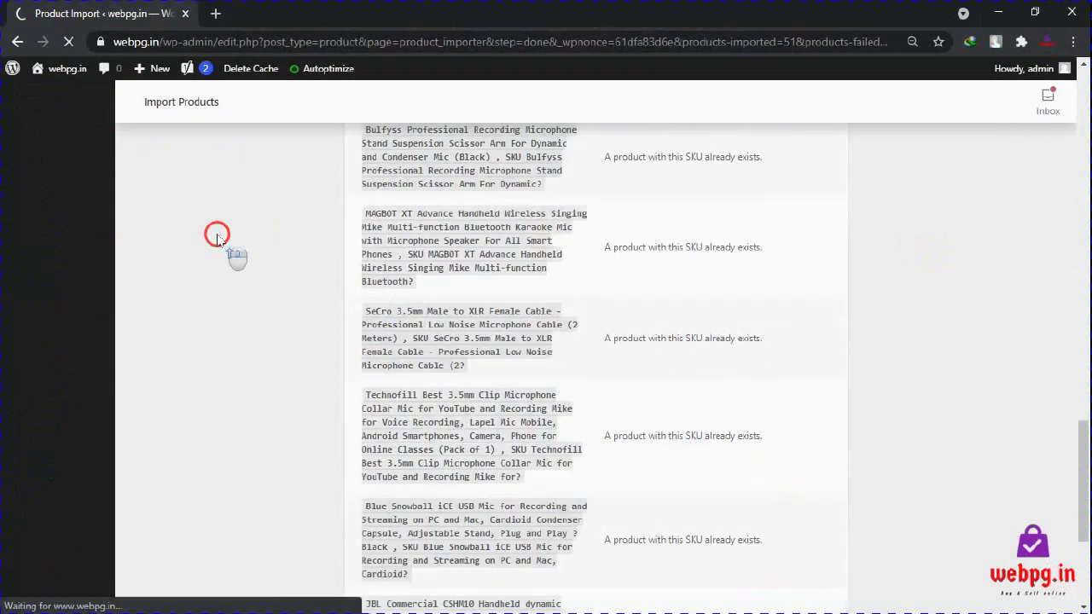
scroll(218, 238, up, 5)
scroll(218, 238, up, 5)
scroll(217, 238, up, 5)
mouse_move(53, 191)
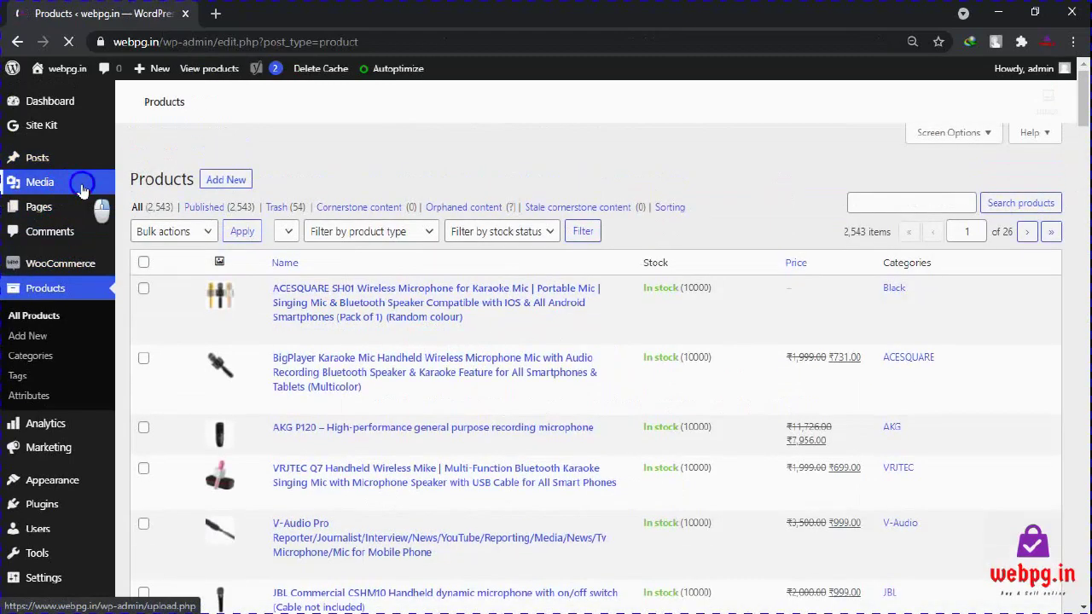
Open the Media Library in a new browser tab
right_click(82, 189)
click(107, 195)
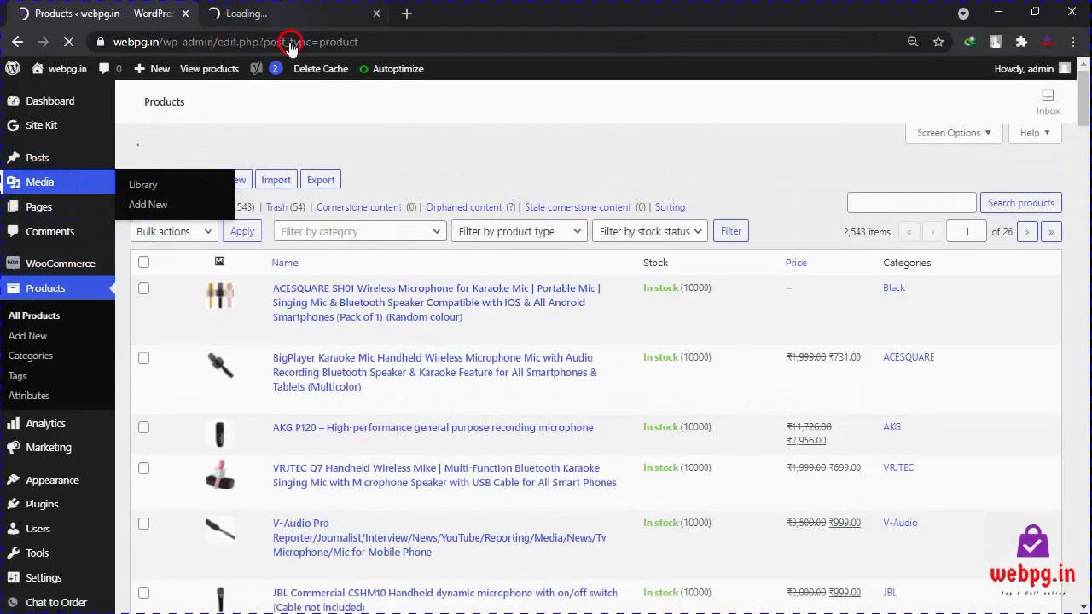
click(266, 19)
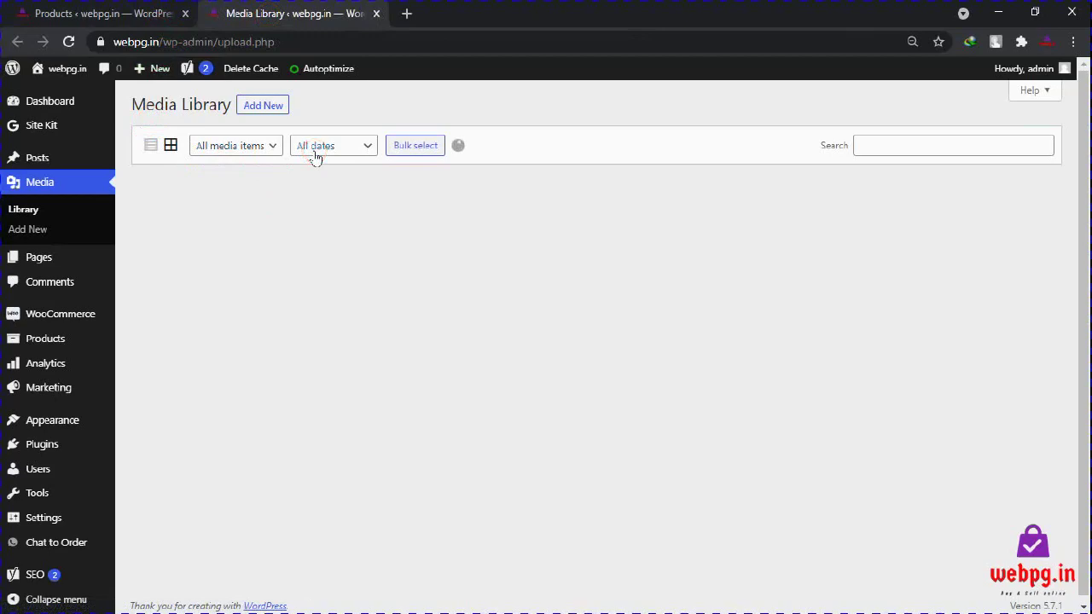
Start a new product CSV import from the products list
click(112, 10)
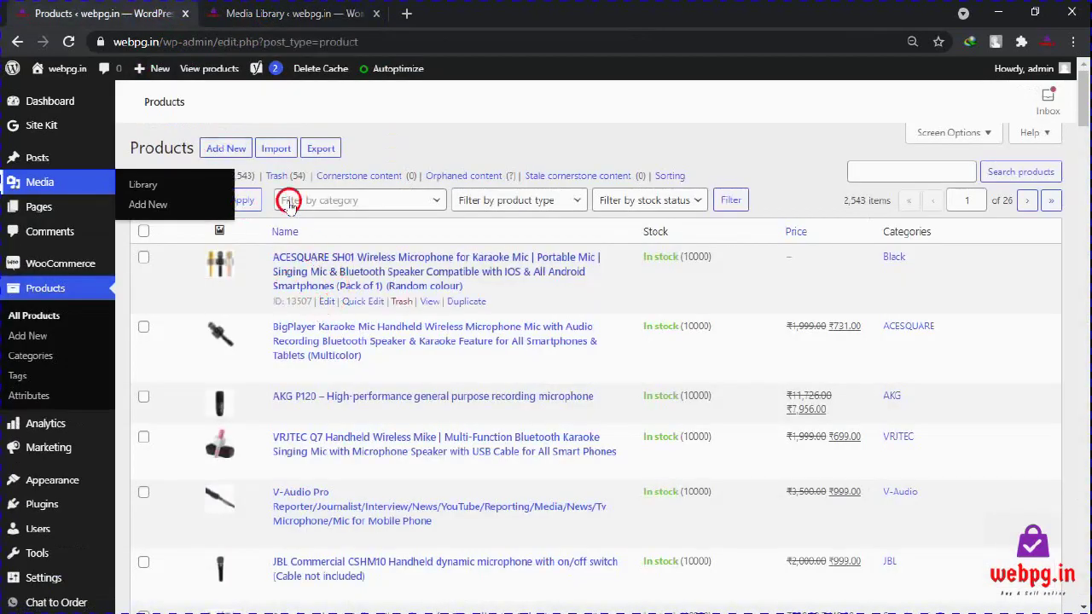
click(271, 151)
scroll(341, 388, down, 5)
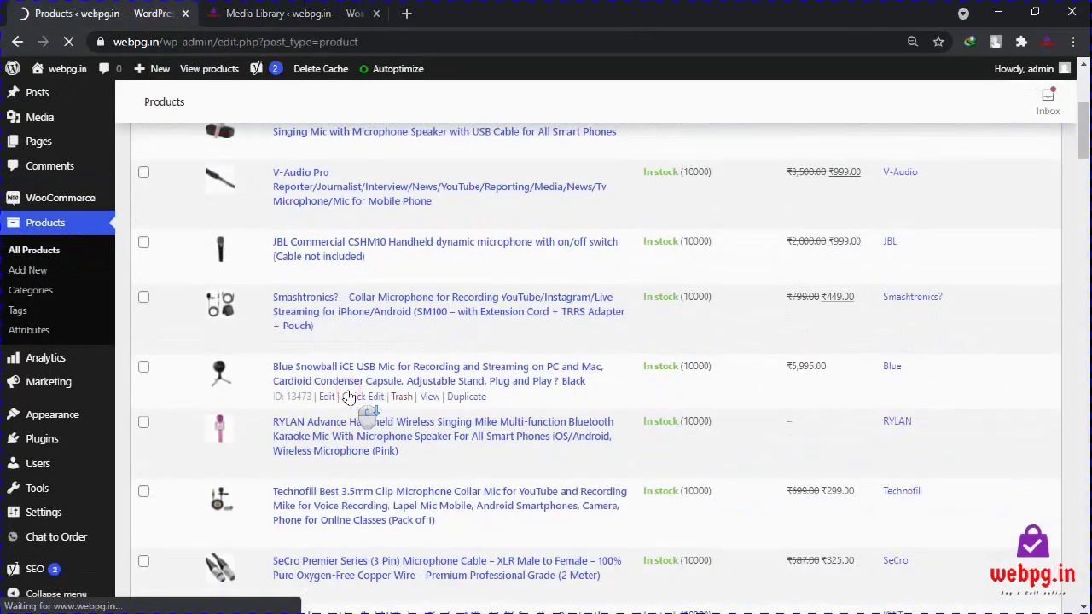
scroll(350, 390, up, 5)
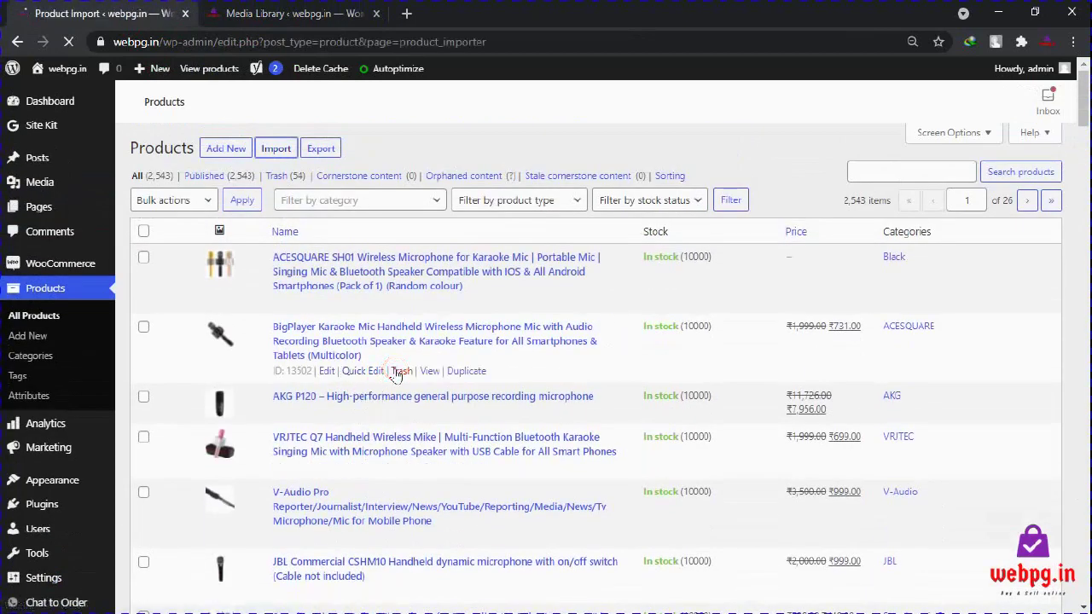
Copy the URL of mice-amazon-best-musical-instument-recording-mic.csv from the Media Library
click(300, 12)
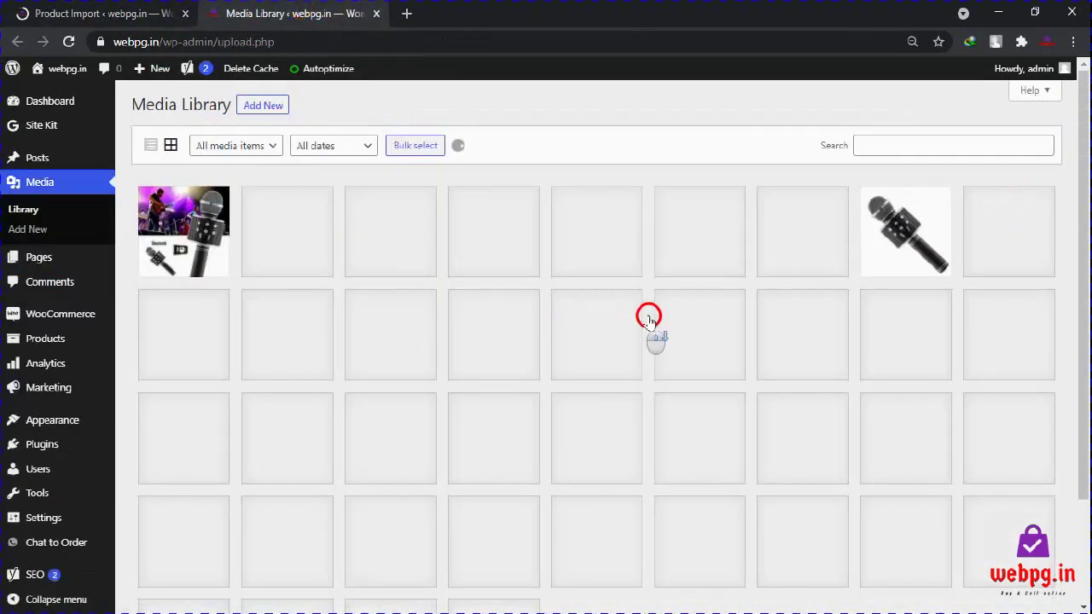
scroll(650, 309, down, 1)
scroll(650, 318, down, 2)
scroll(651, 318, down, 5)
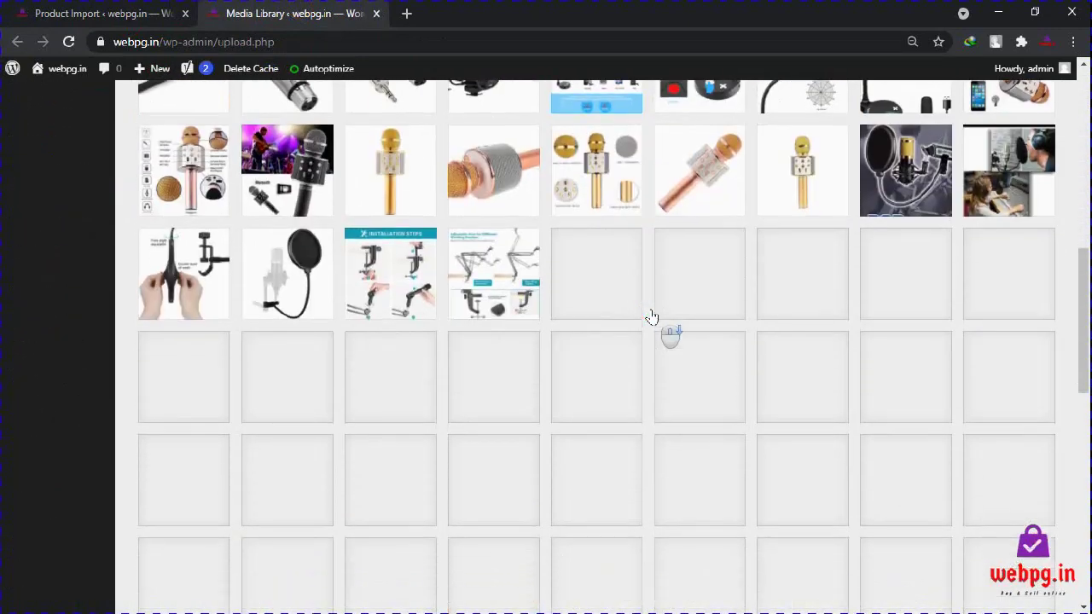
scroll(650, 318, down, 2)
scroll(651, 317, down, 2)
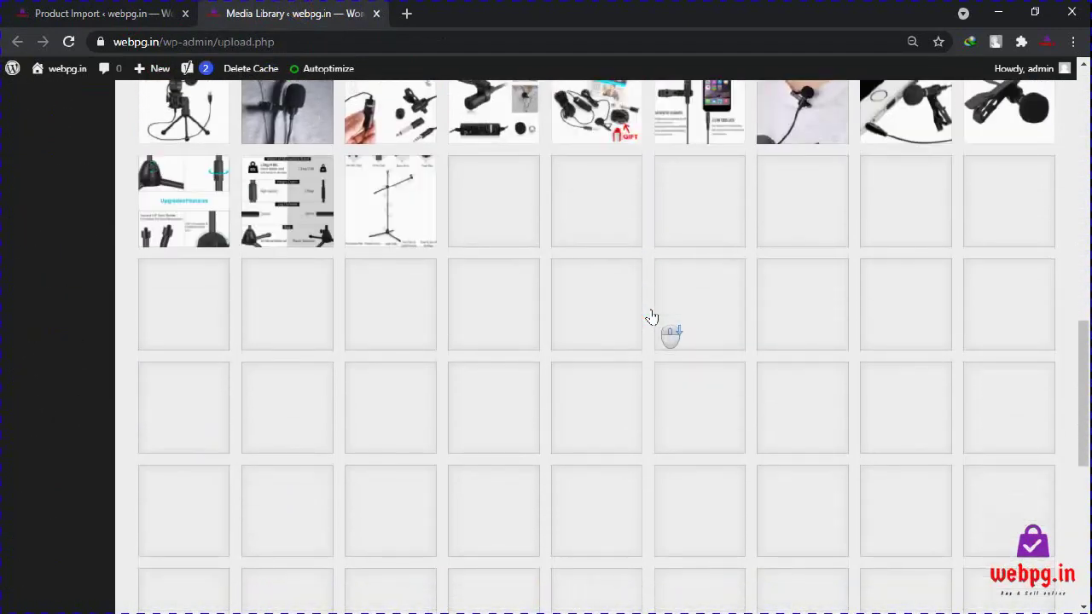
scroll(605, 376, down, 2)
scroll(604, 375, up, 2)
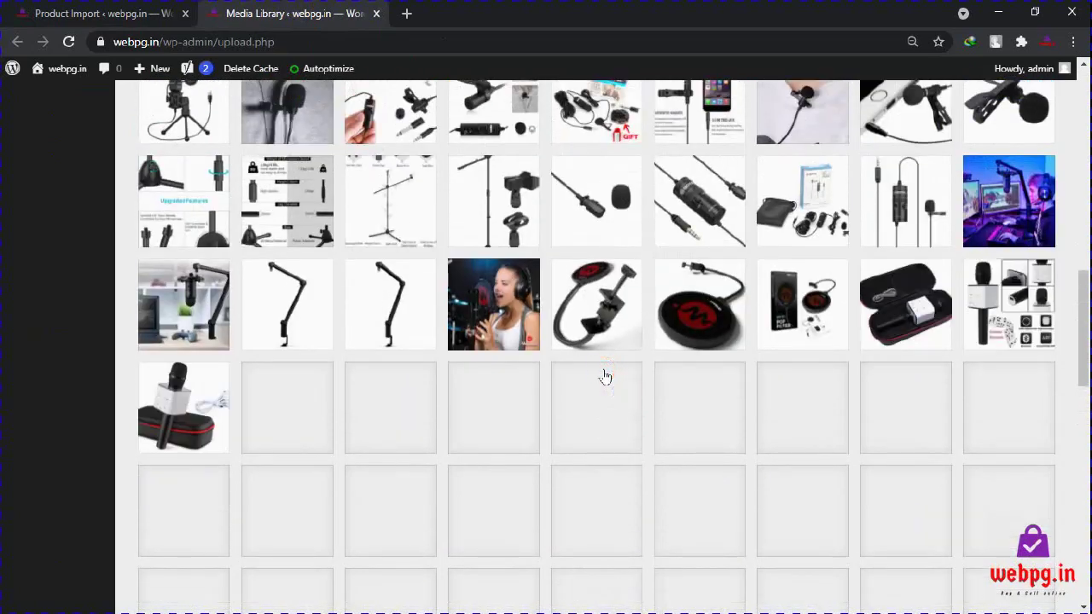
scroll(605, 375, down, 2)
scroll(604, 375, down, 1)
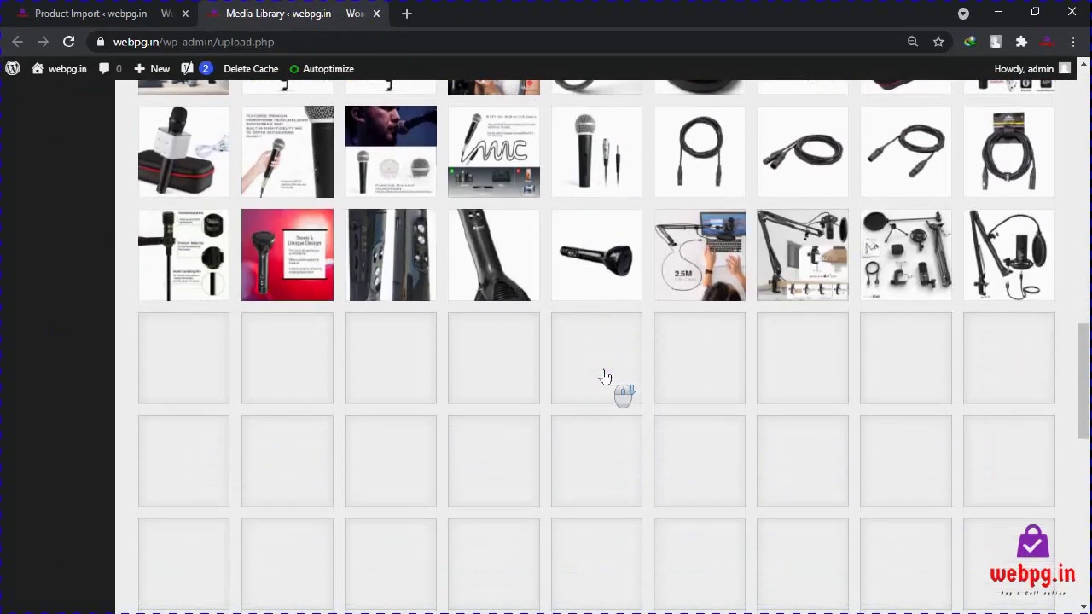
scroll(605, 375, down, 2)
scroll(605, 375, down, 1)
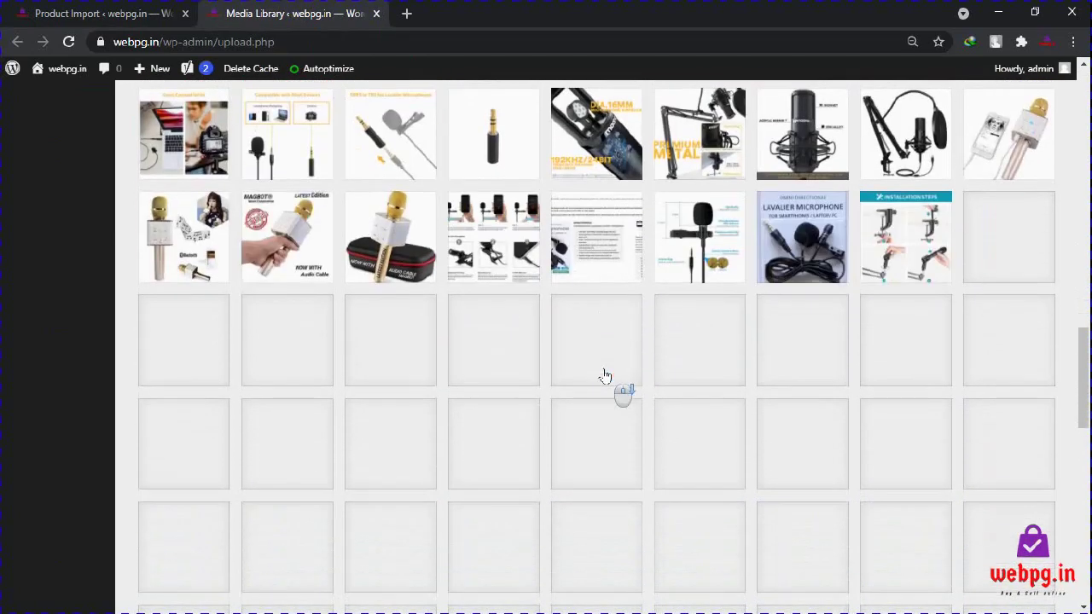
scroll(605, 377, down, 1)
scroll(607, 375, down, 1)
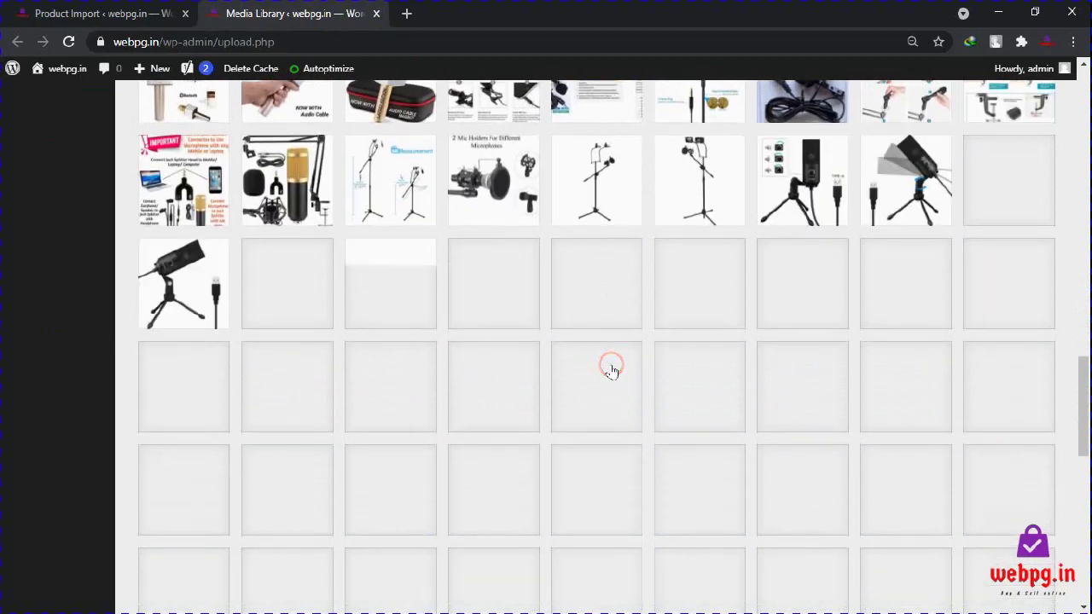
scroll(611, 372, down, 1)
scroll(612, 369, down, 2)
click(632, 486)
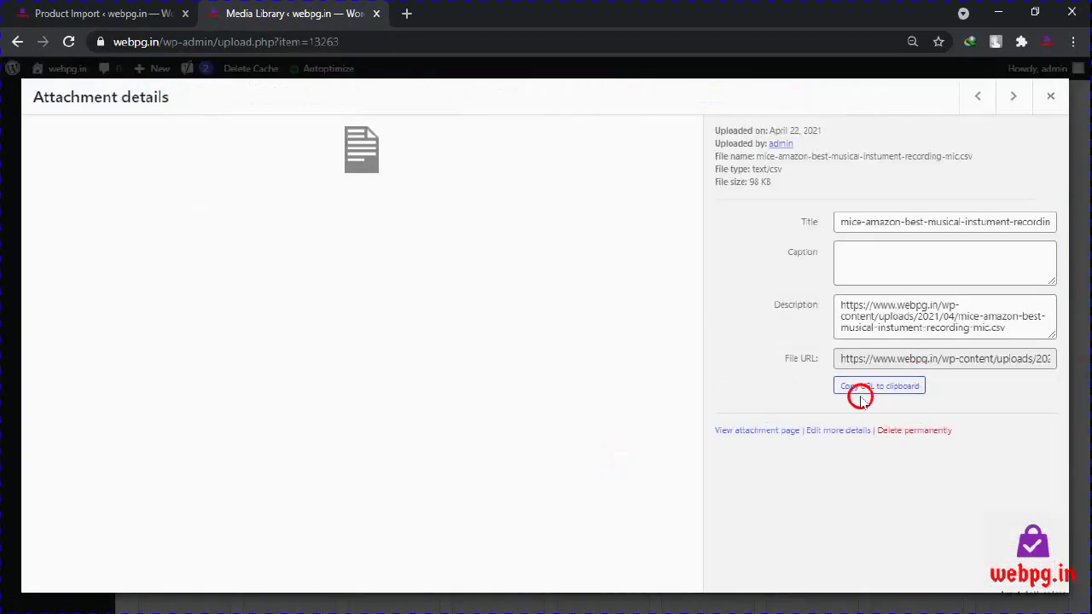
click(861, 398)
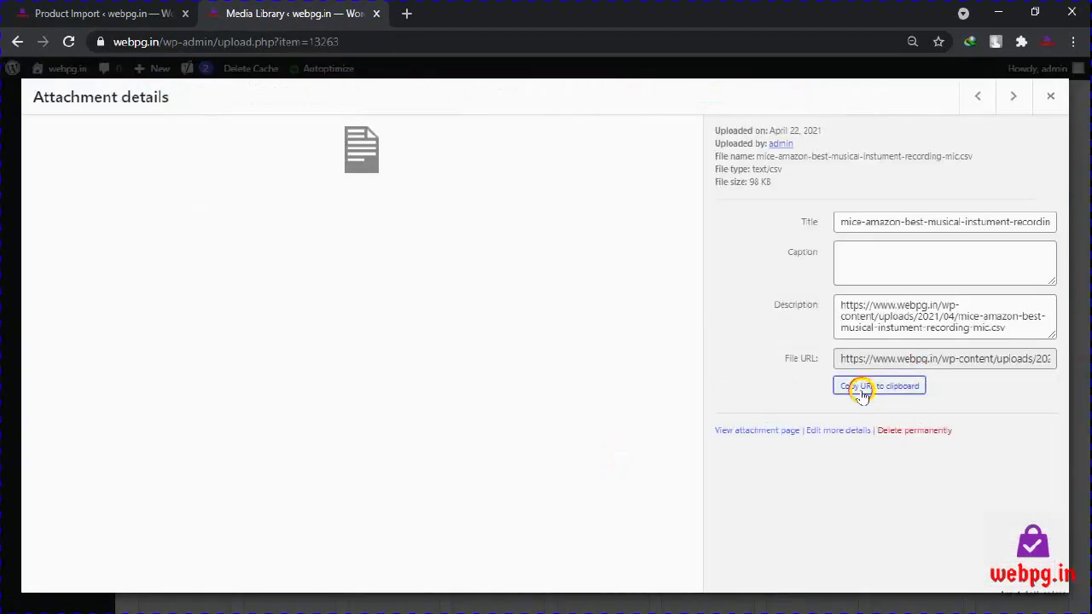
click(94, 12)
click(418, 478)
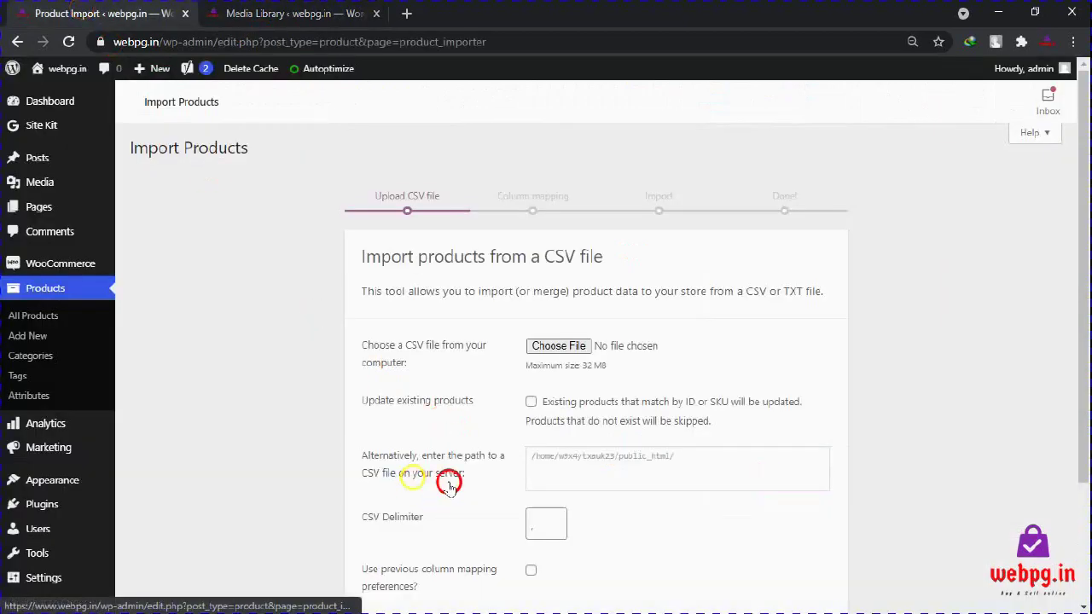
scroll(580, 404, down, 2)
click(618, 316)
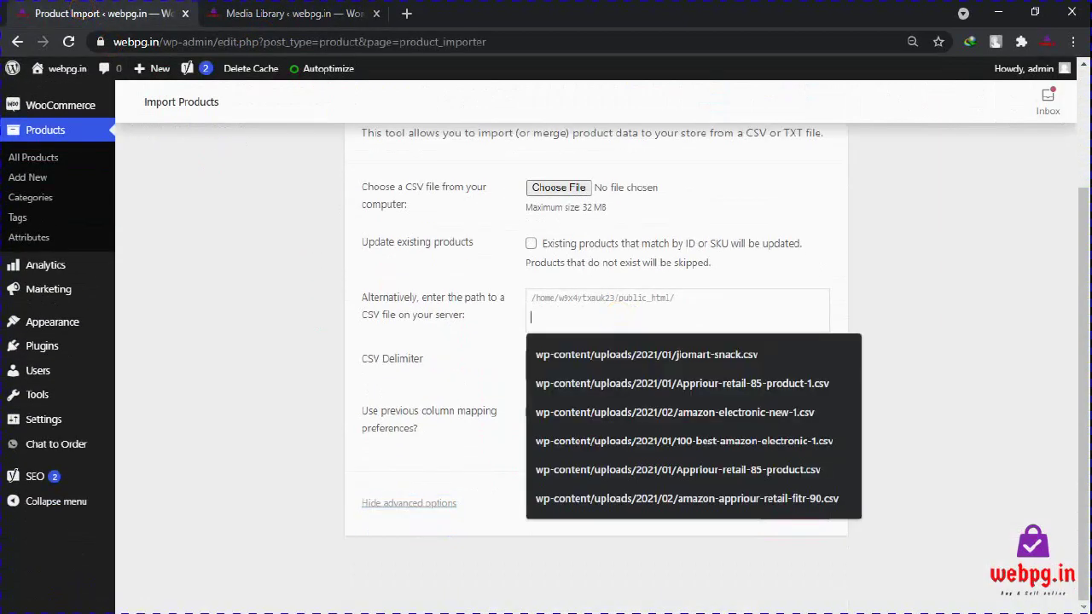
text(https://www.webpg.in/wp-content/uploads/2021/04/mice-amazon-best-musical-instument-recording-mic.csv)
drag(574, 317, 500, 312)
click(635, 317)
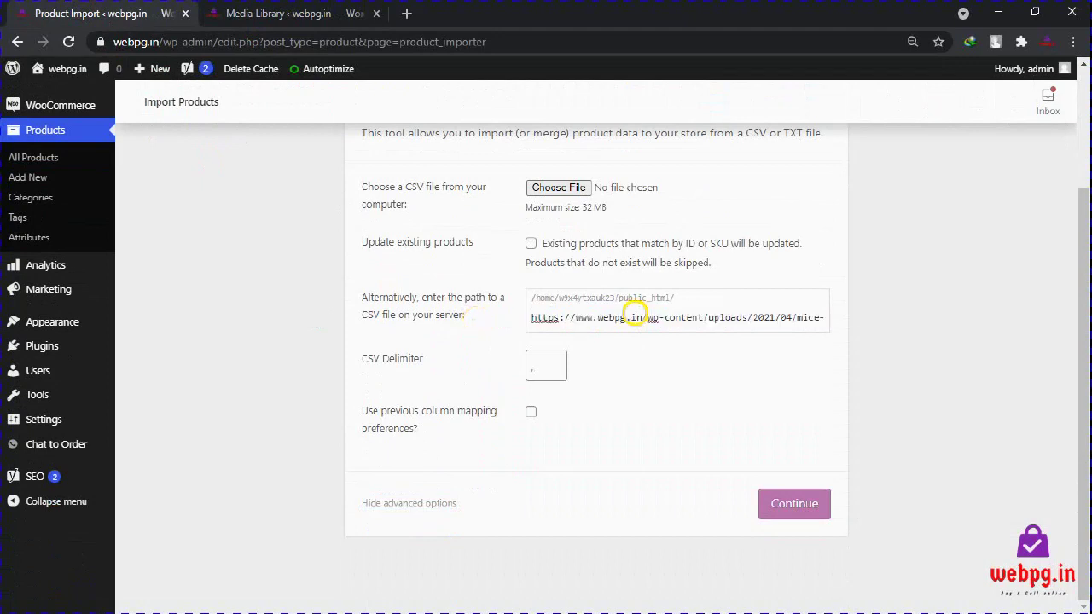
drag(646, 317, 525, 321)
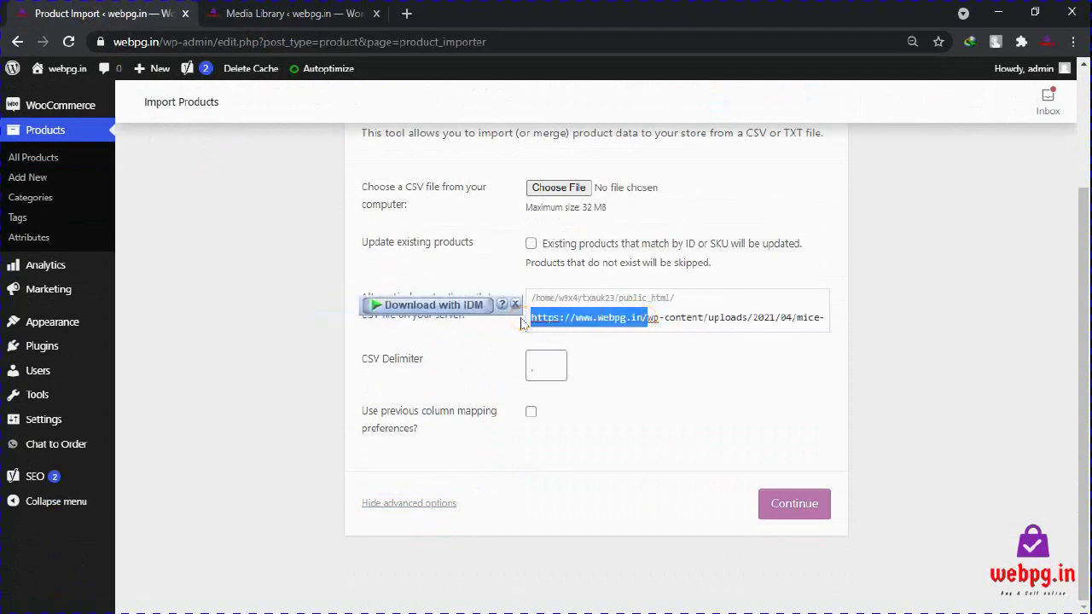
key(BackSpace)
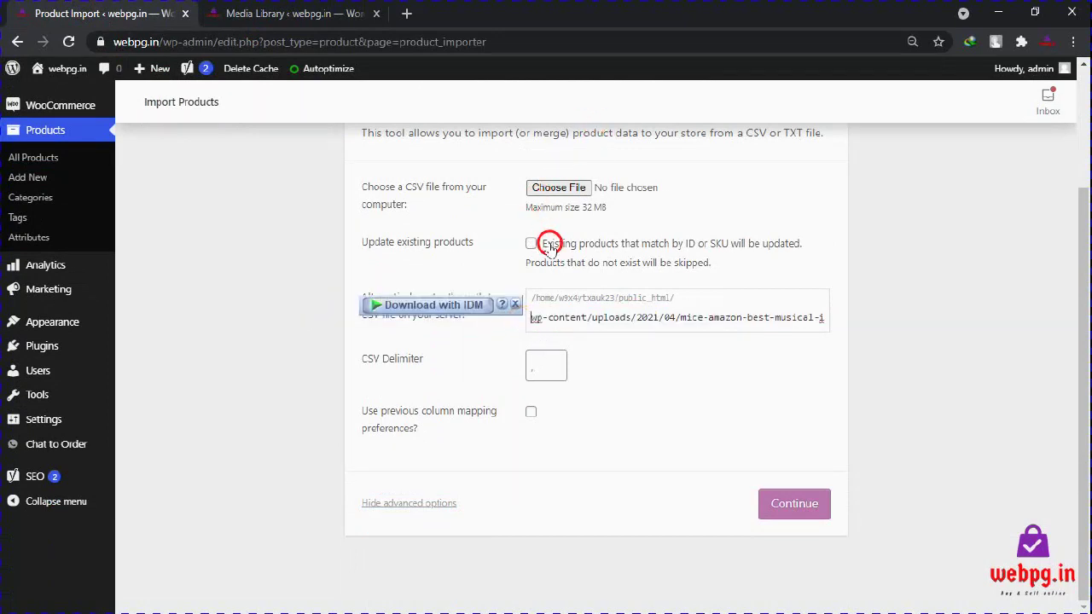
Enable updating existing products and reusing the previous column mapping, then continue
click(532, 245)
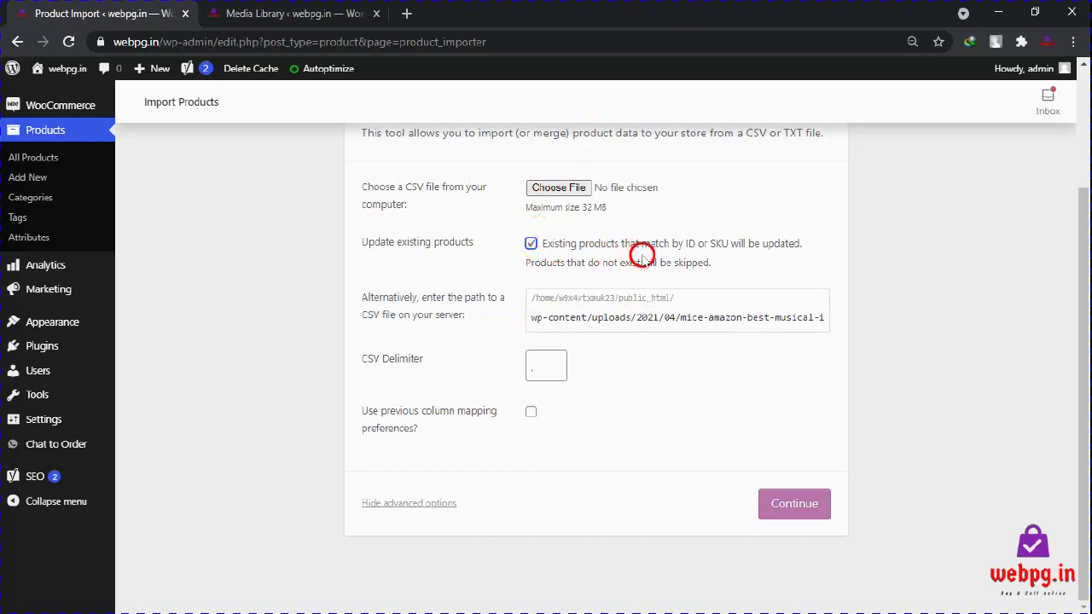
click(531, 413)
click(776, 502)
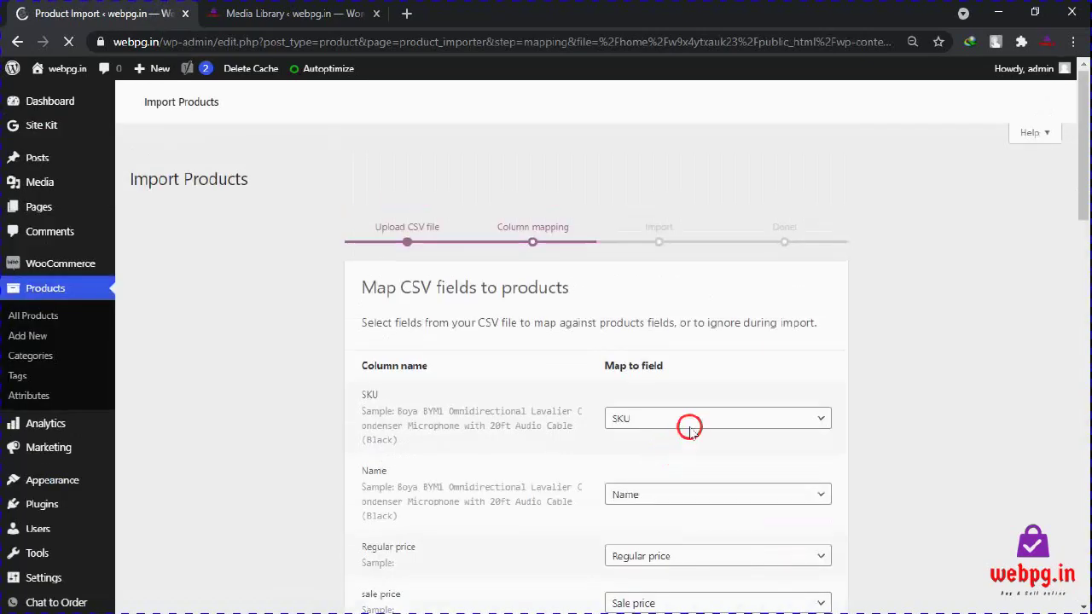
Map the Attribute name column to the 'Attribute name' field
scroll(691, 427, down, 3)
scroll(691, 434, down, 1)
scroll(692, 435, down, 3)
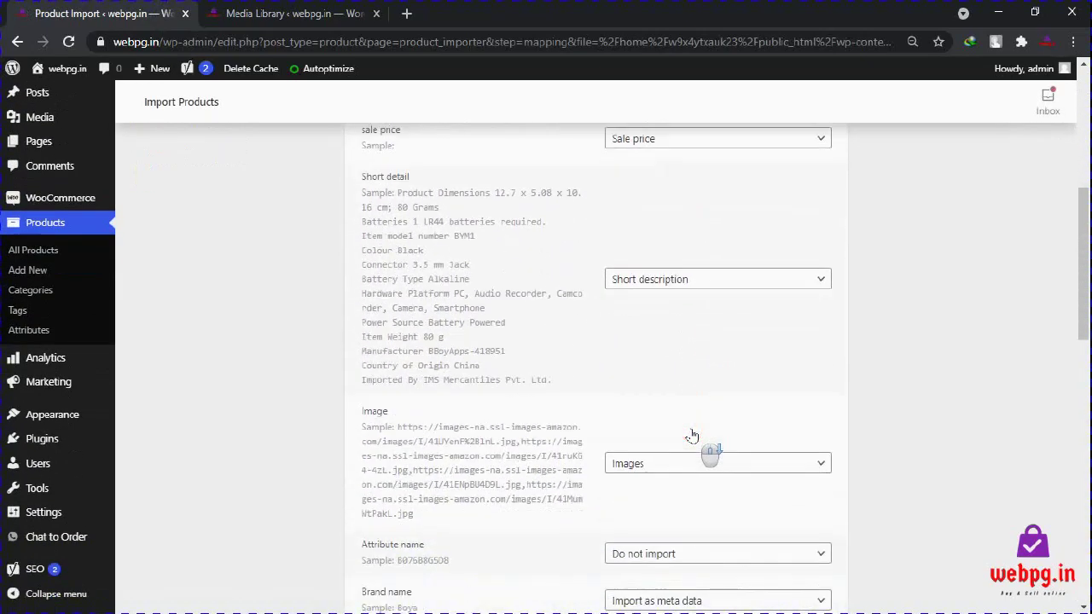
scroll(694, 435, down, 4)
scroll(698, 437, up, 1)
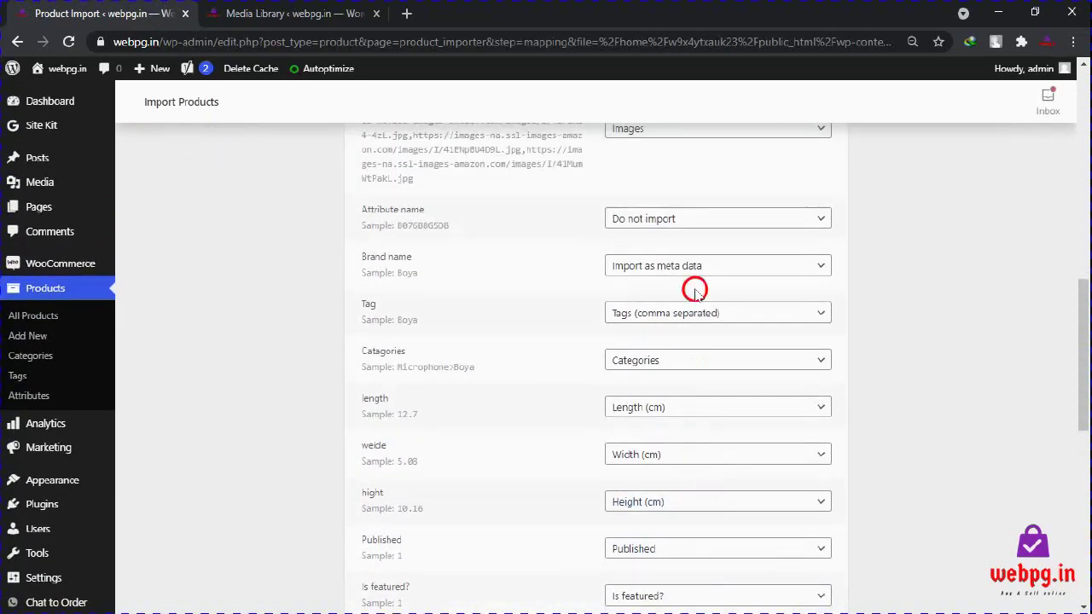
click(700, 219)
text(attribute)
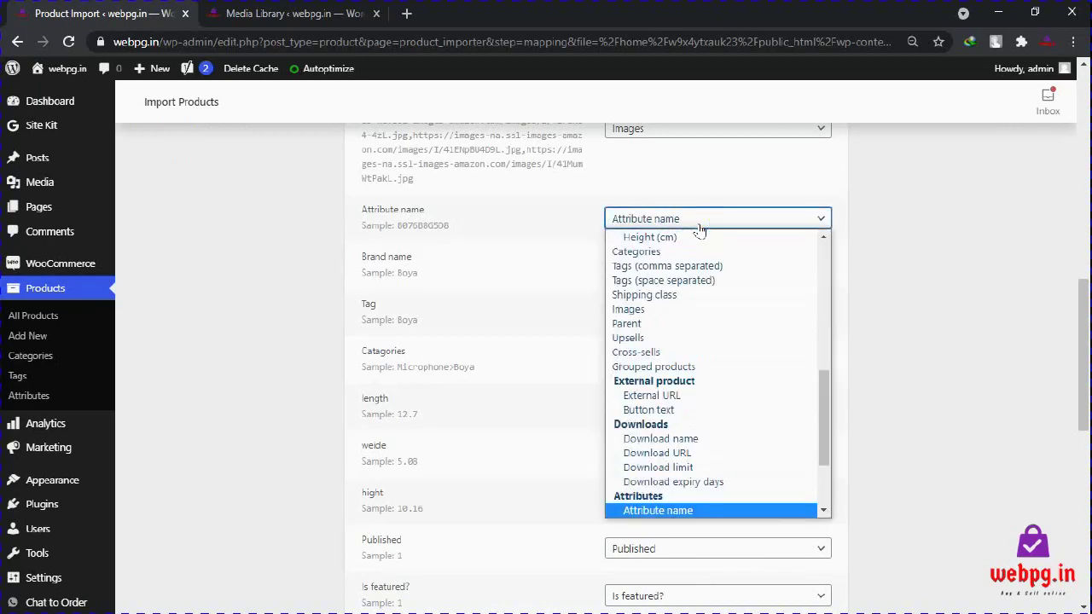
key(Return)
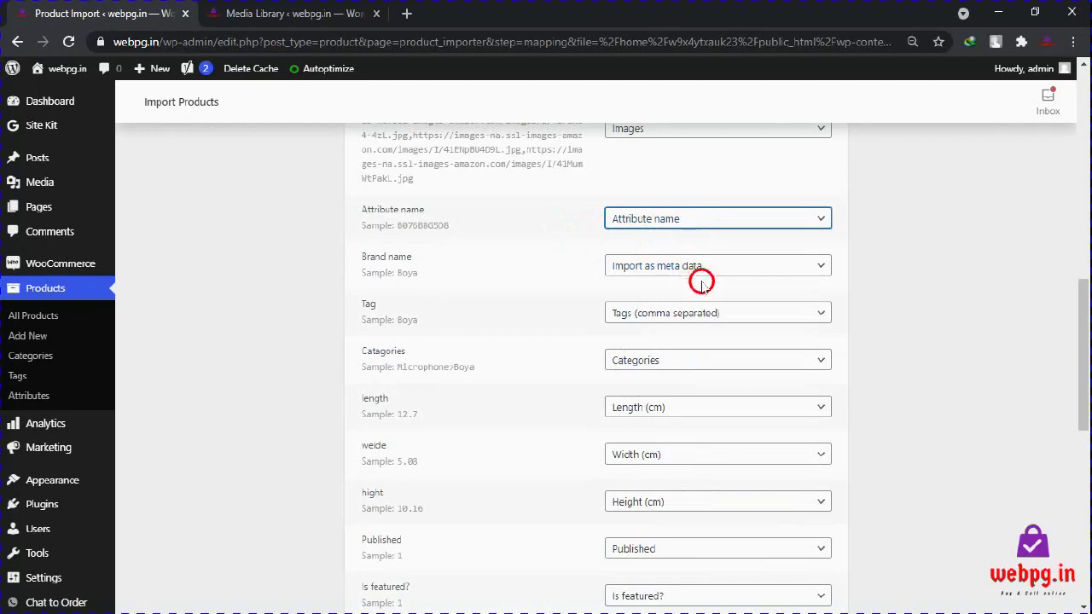
Map the global Attribute column to 'Is a global attribute?'
scroll(720, 312, down, 1)
scroll(719, 322, up, 3)
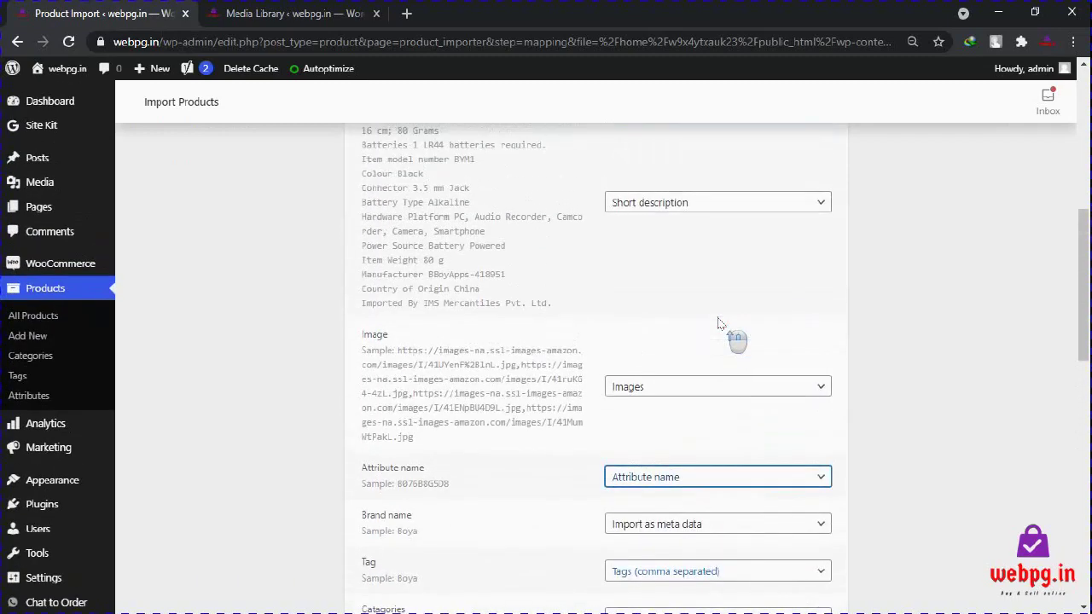
scroll(720, 323, up, 4)
scroll(719, 324, down, 8)
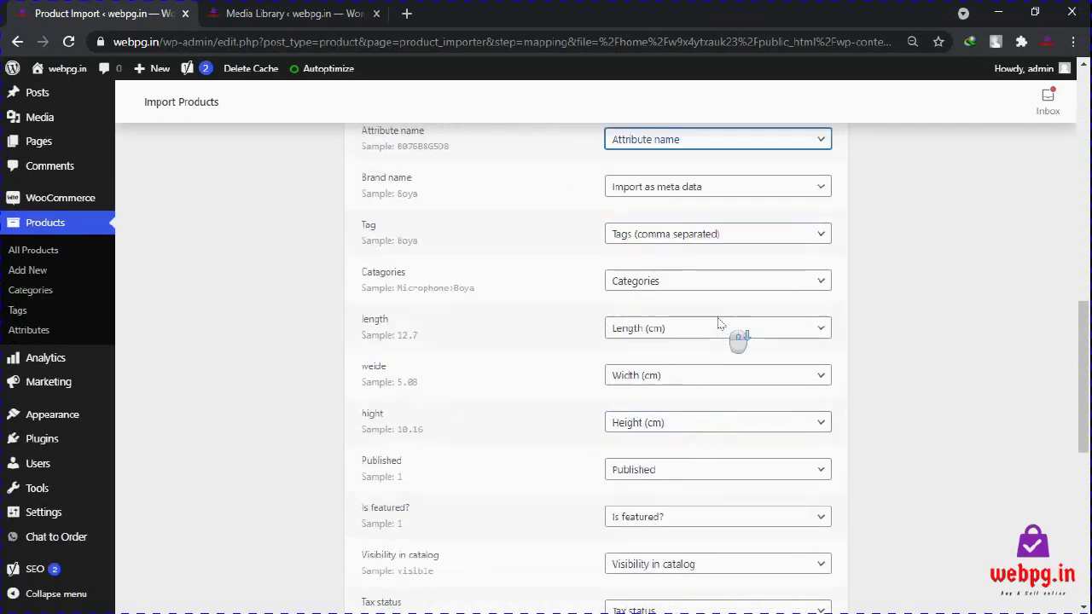
scroll(719, 323, down, 1)
scroll(719, 322, down, 1)
scroll(719, 323, down, 2)
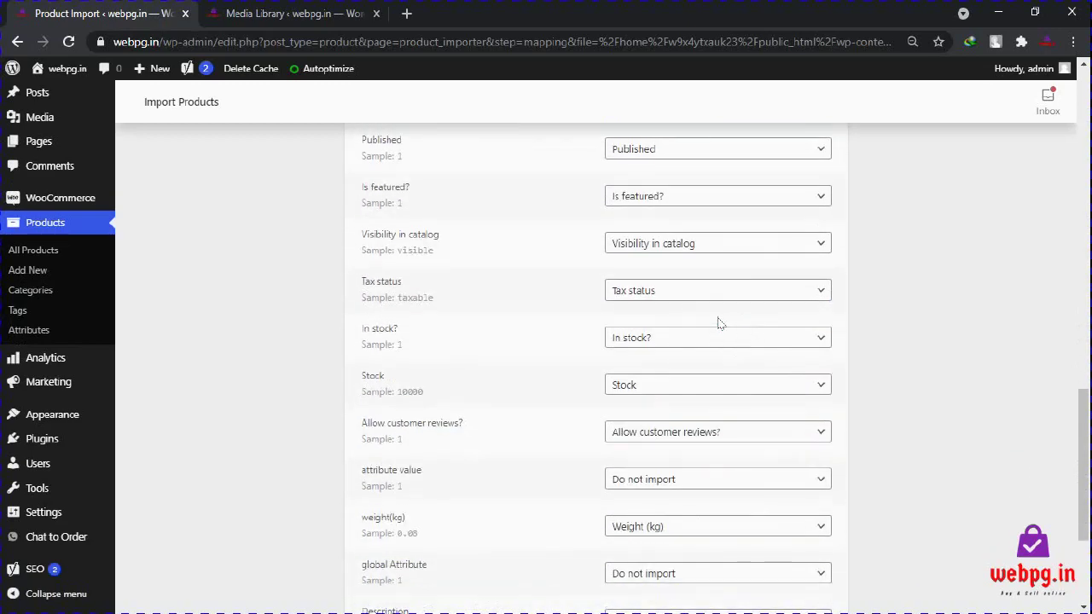
scroll(719, 322, down, 1)
scroll(721, 317, down, 2)
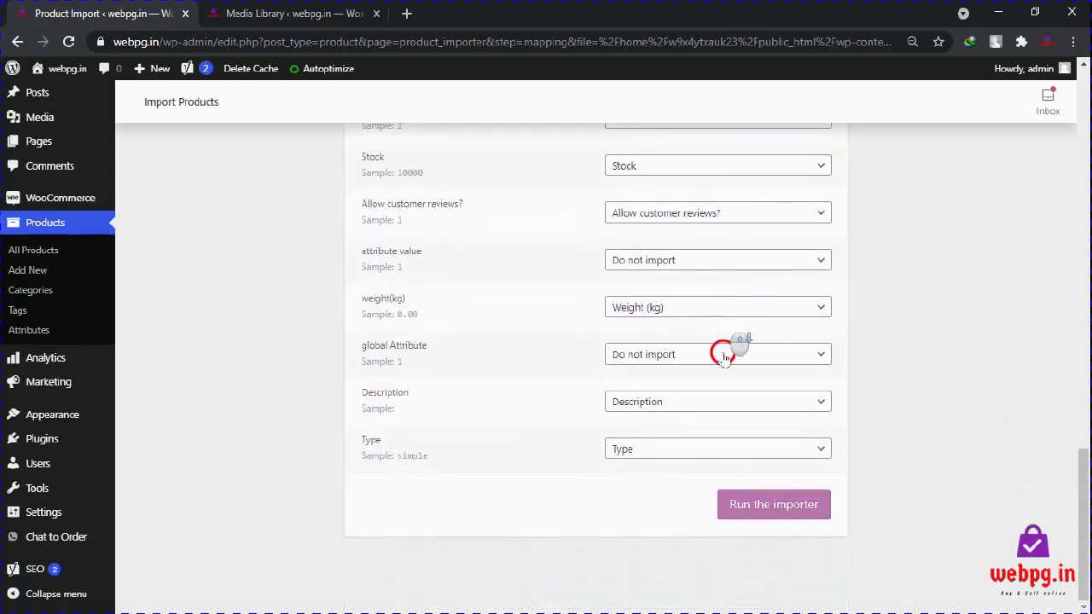
click(676, 361)
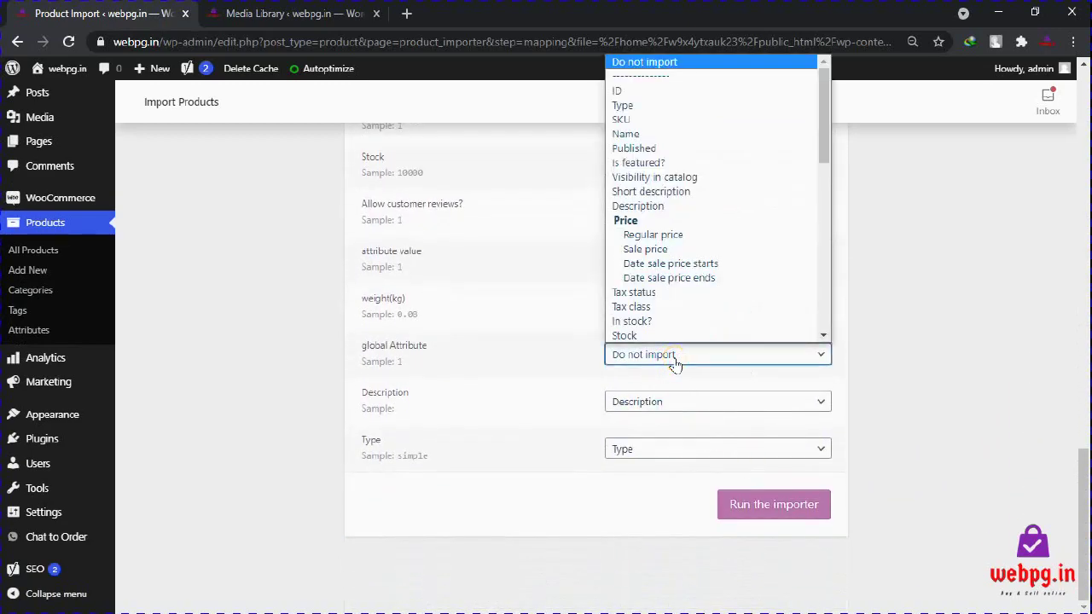
key(g)
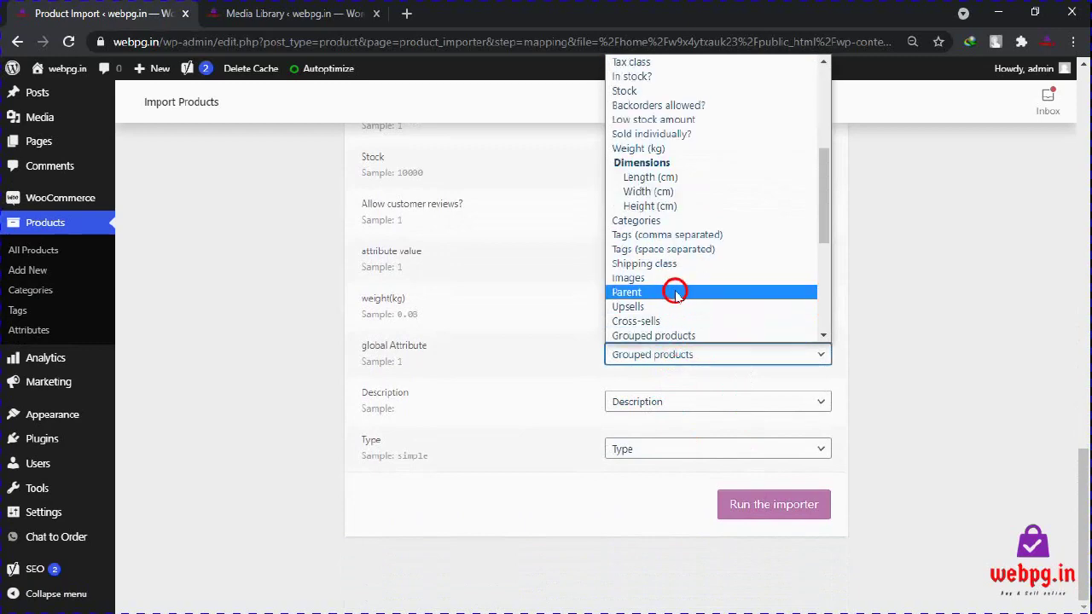
scroll(674, 332, down, 3)
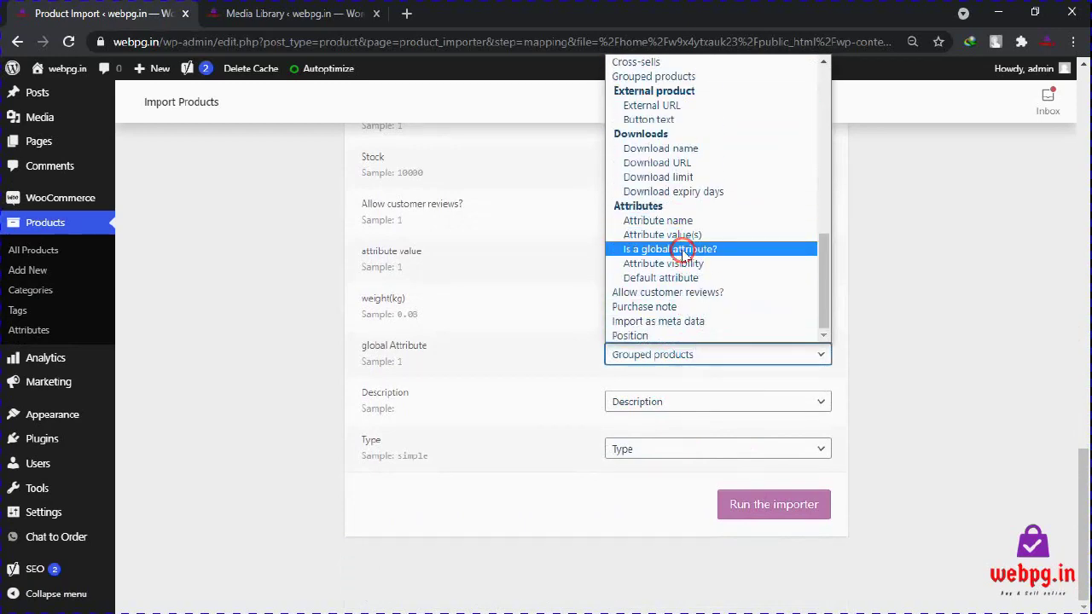
click(682, 248)
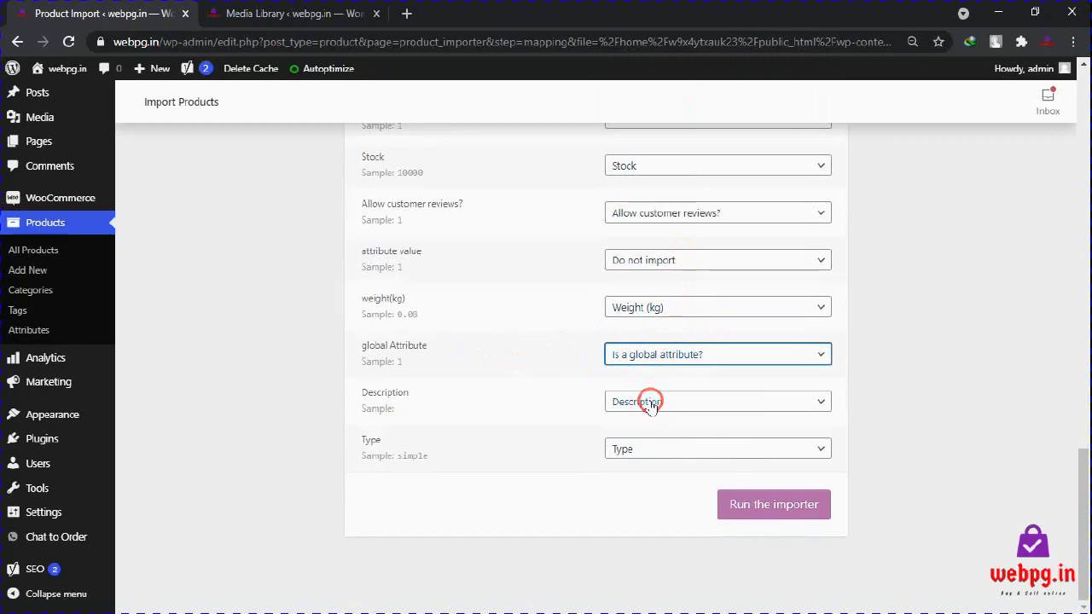
Run the importer
scroll(705, 329, up, 2)
scroll(707, 334, down, 2)
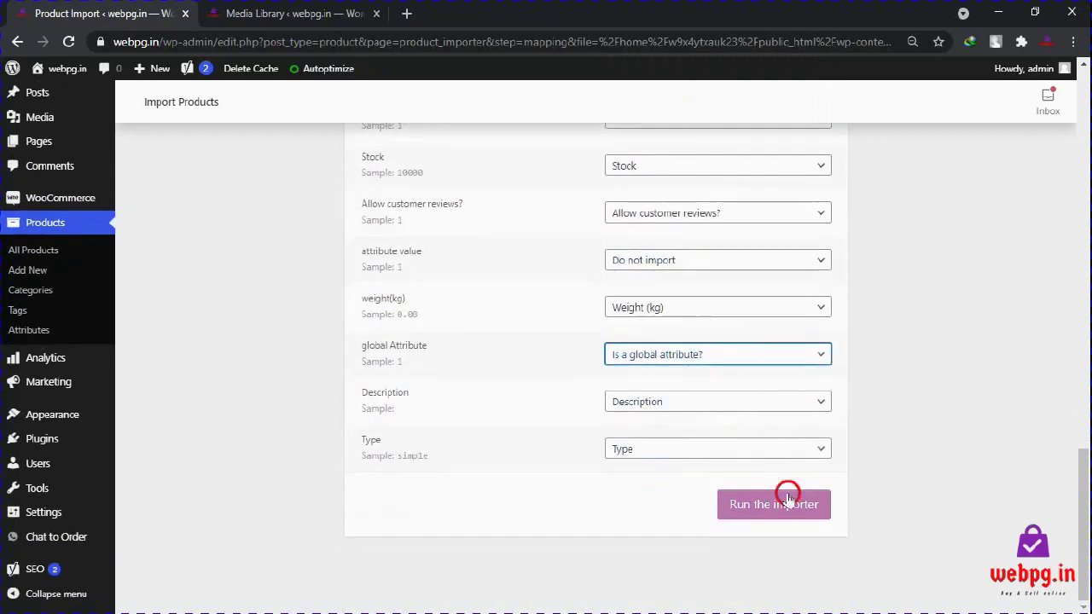
click(787, 498)
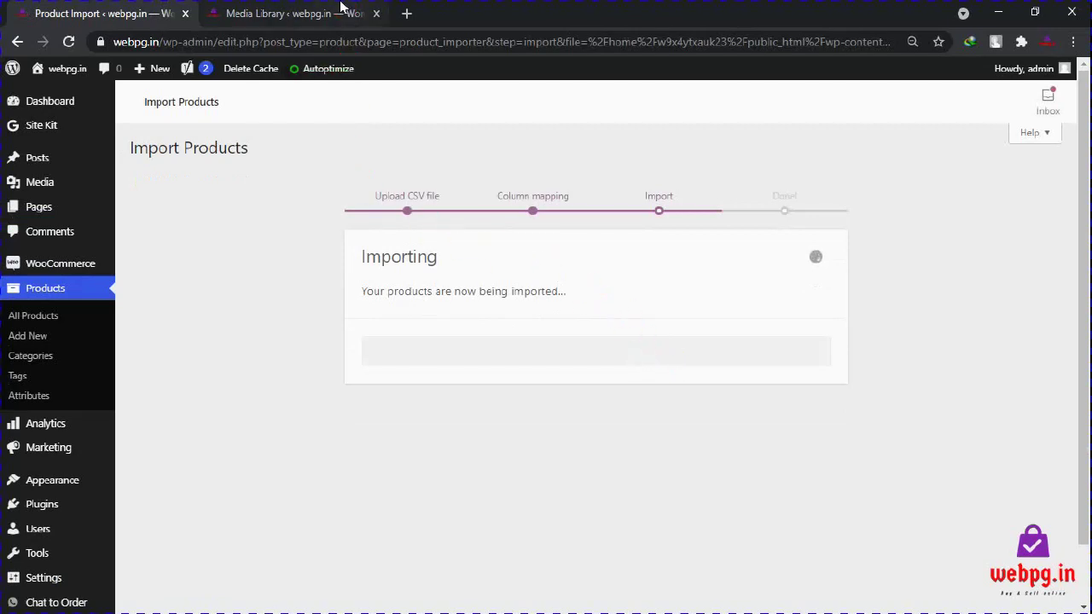
Close the CSV file's details and show the full Media Library grid of microphone images
click(290, 13)
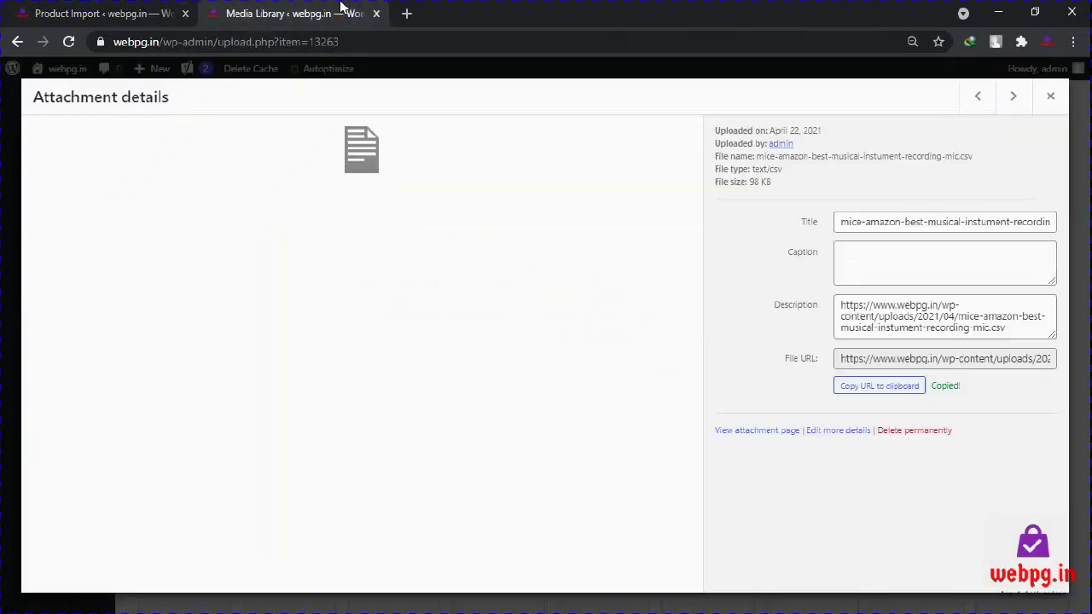
click(1050, 95)
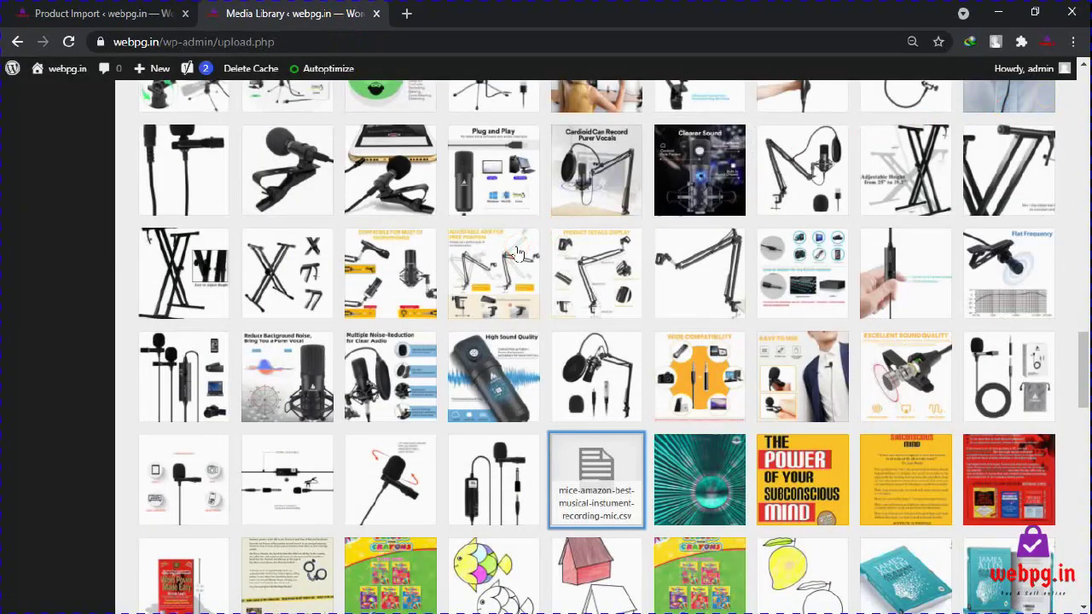
scroll(517, 254, up, 4)
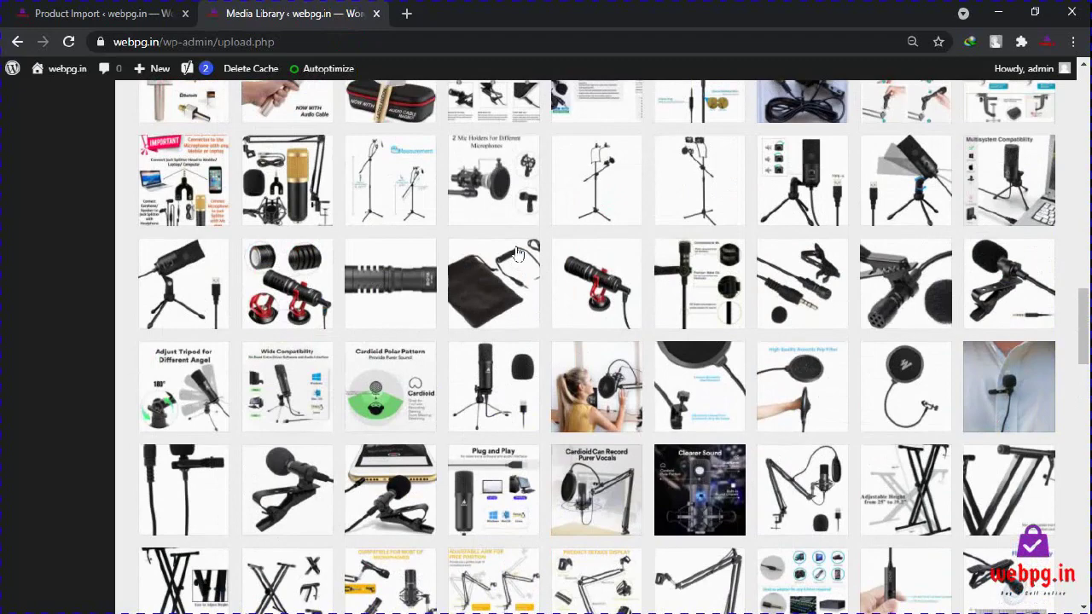
scroll(517, 254, up, 2)
scroll(517, 253, up, 1)
scroll(517, 253, up, 2)
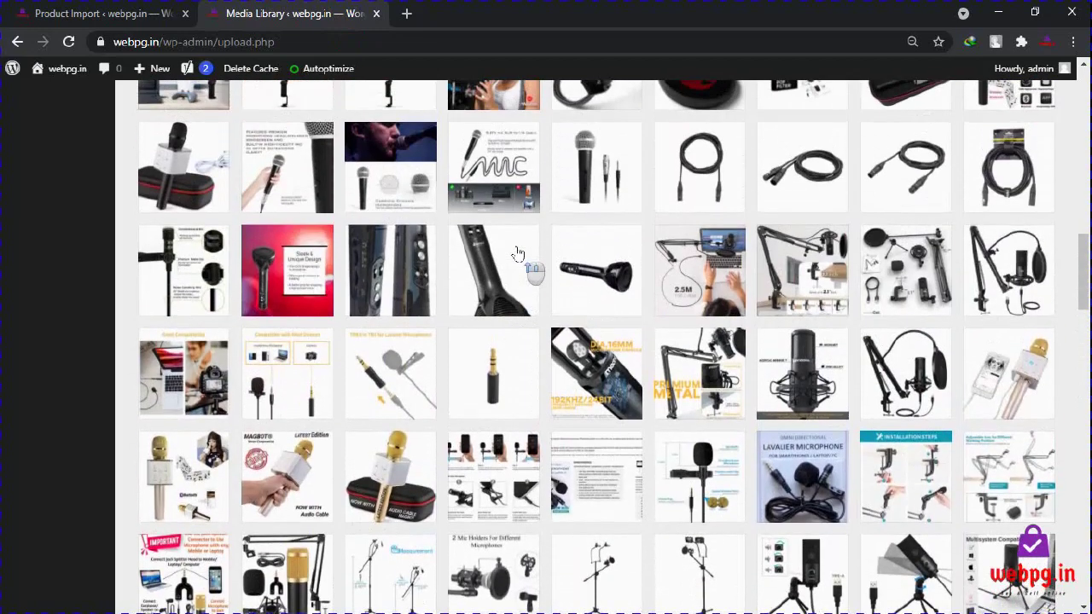
scroll(517, 254, up, 2)
scroll(517, 254, up, 3)
scroll(516, 253, up, 5)
scroll(517, 254, up, 5)
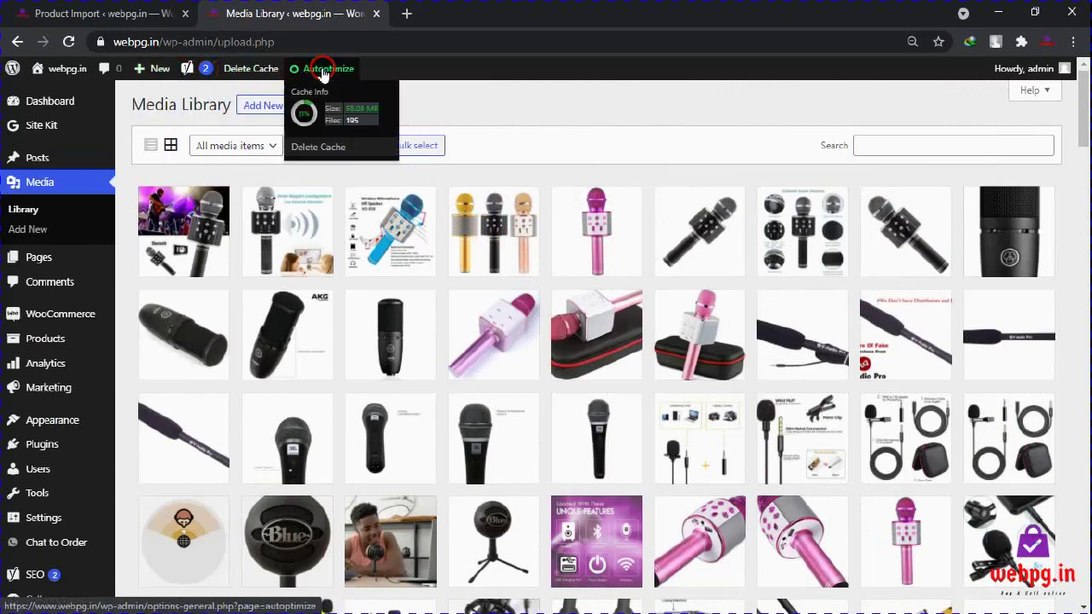
mouse_move(85, 81)
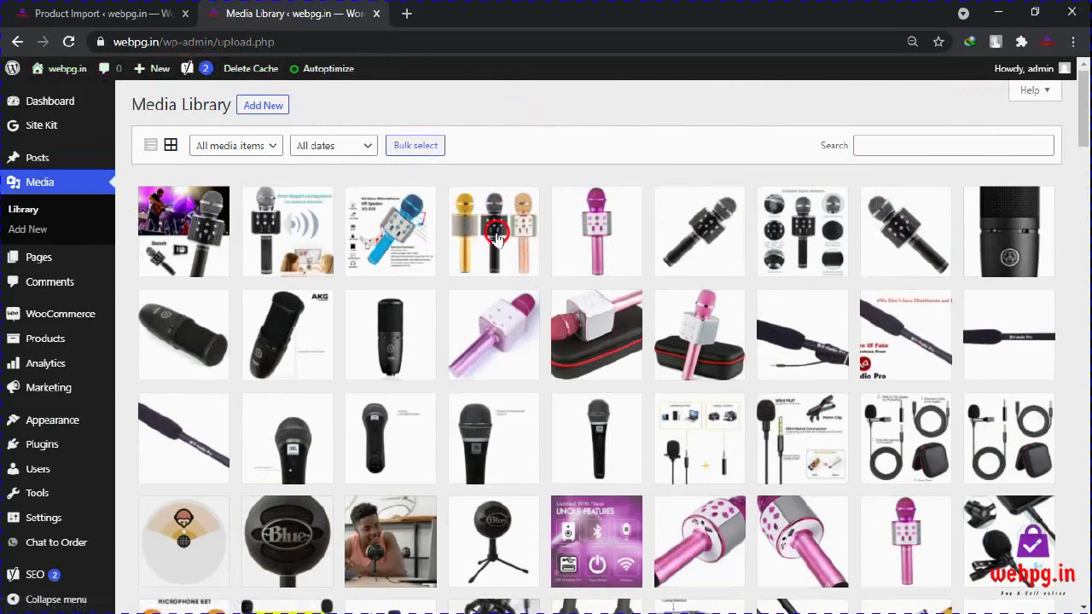
scroll(171, 256, down, 1)
click(41, 213)
Return to the product import and let it finish with 51 updated and 3 skipped
mouse_move(66, 571)
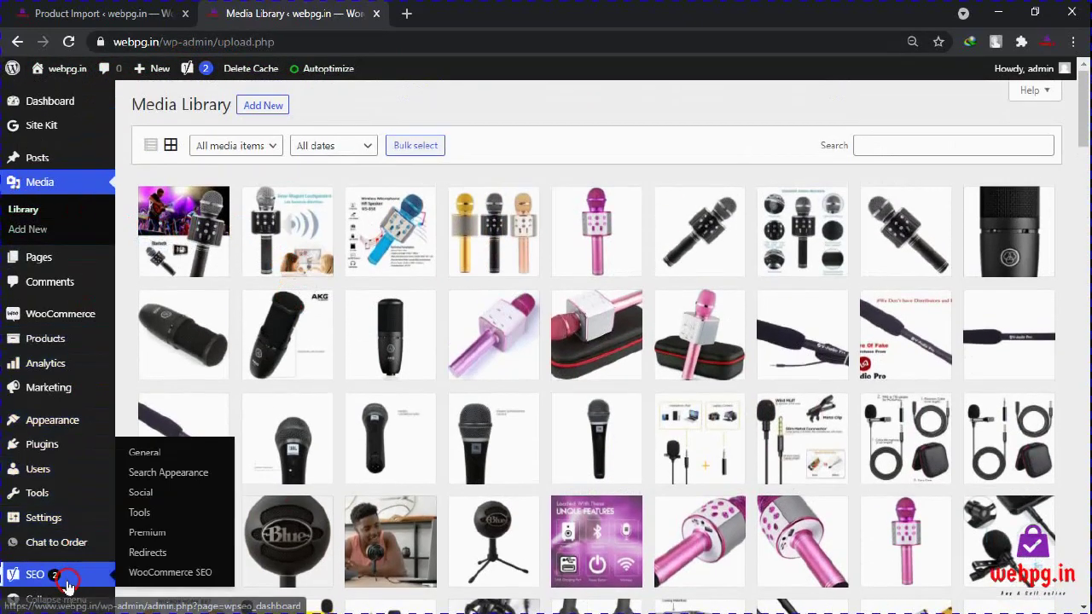
click(120, 17)
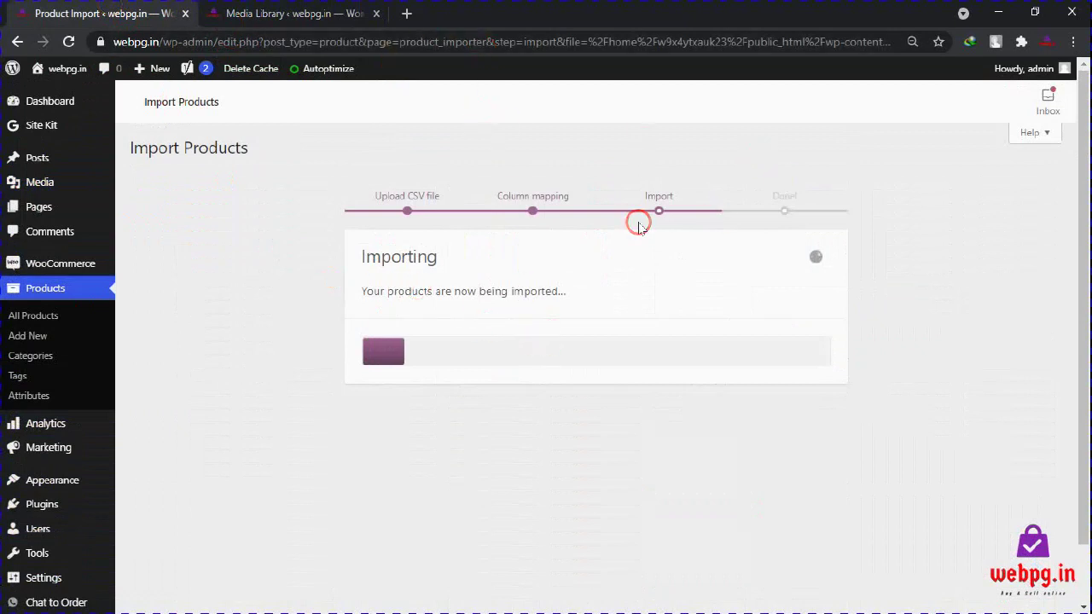
scroll(635, 222, down, 1)
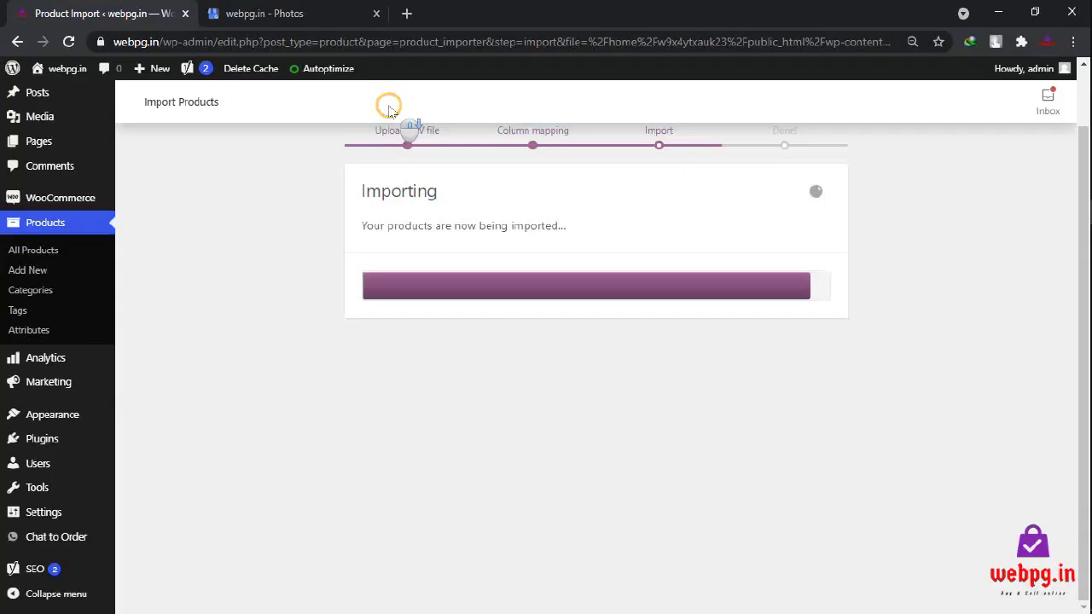
scroll(518, 264, up, 1)
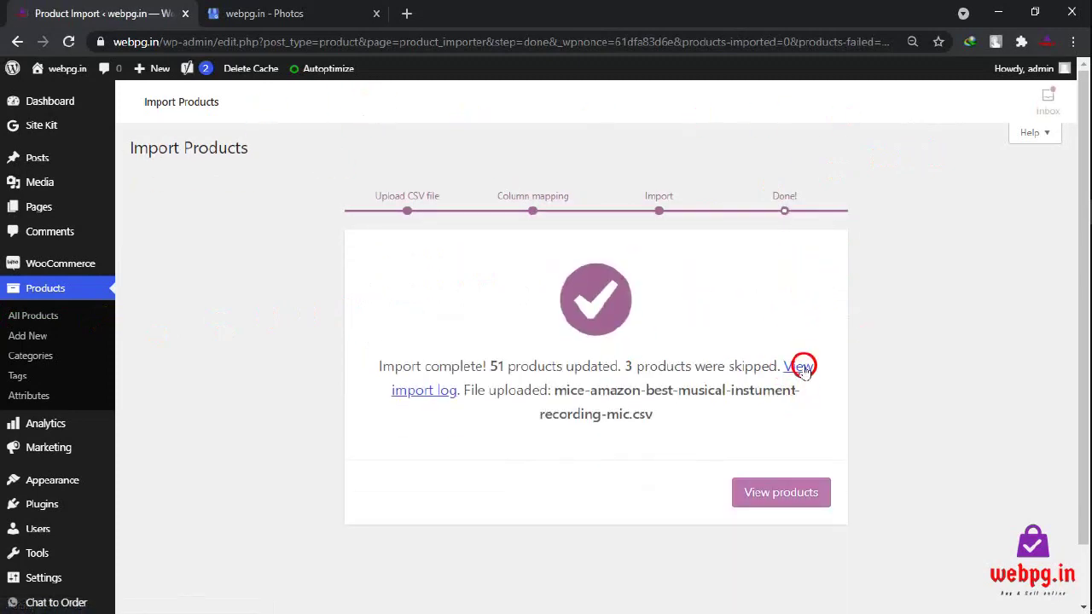
Review the import log for the 3 skipped products, then open the product list
click(802, 366)
scroll(781, 388, down, 3)
scroll(780, 386, down, 1)
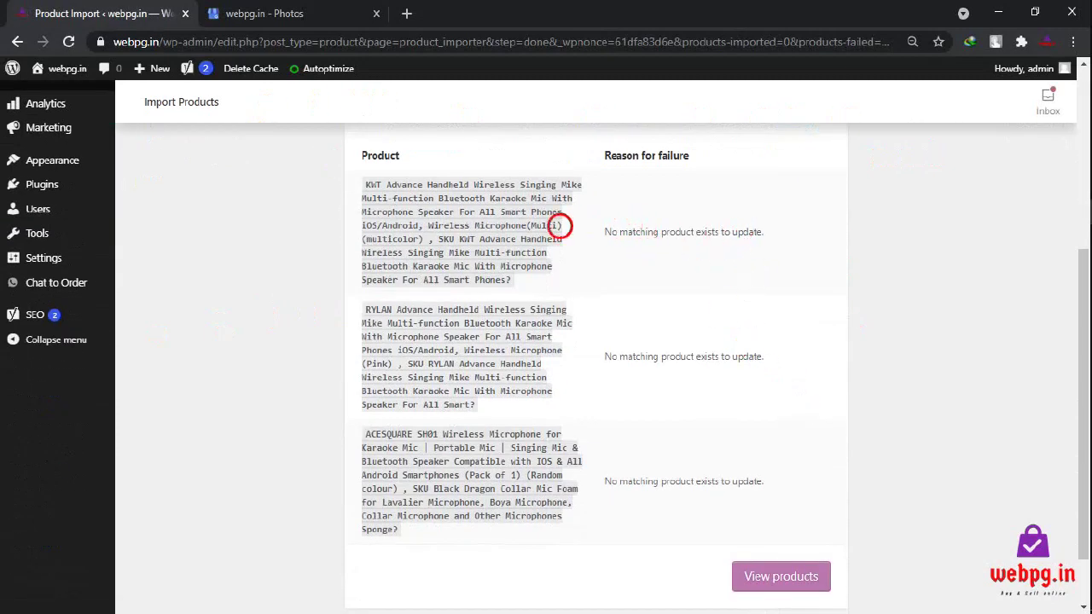
scroll(633, 366, down, 2)
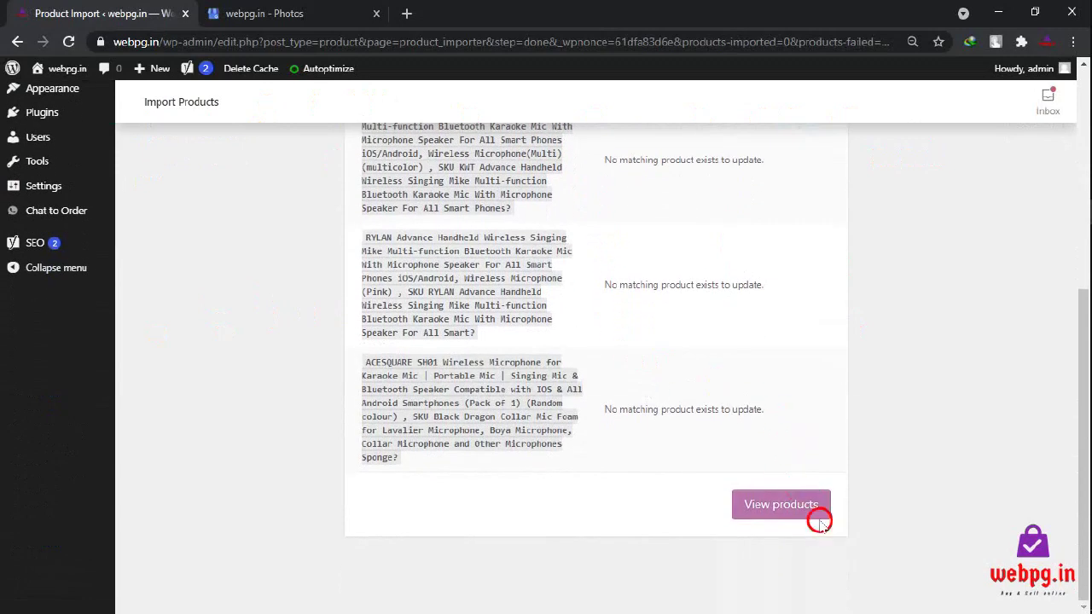
click(814, 512)
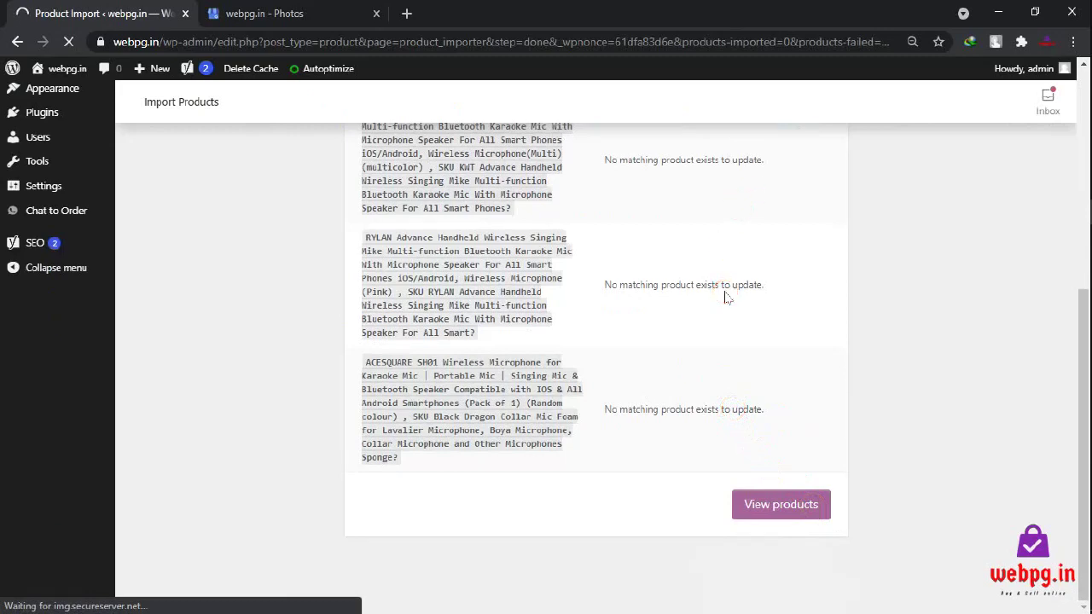
scroll(401, 214, up, 5)
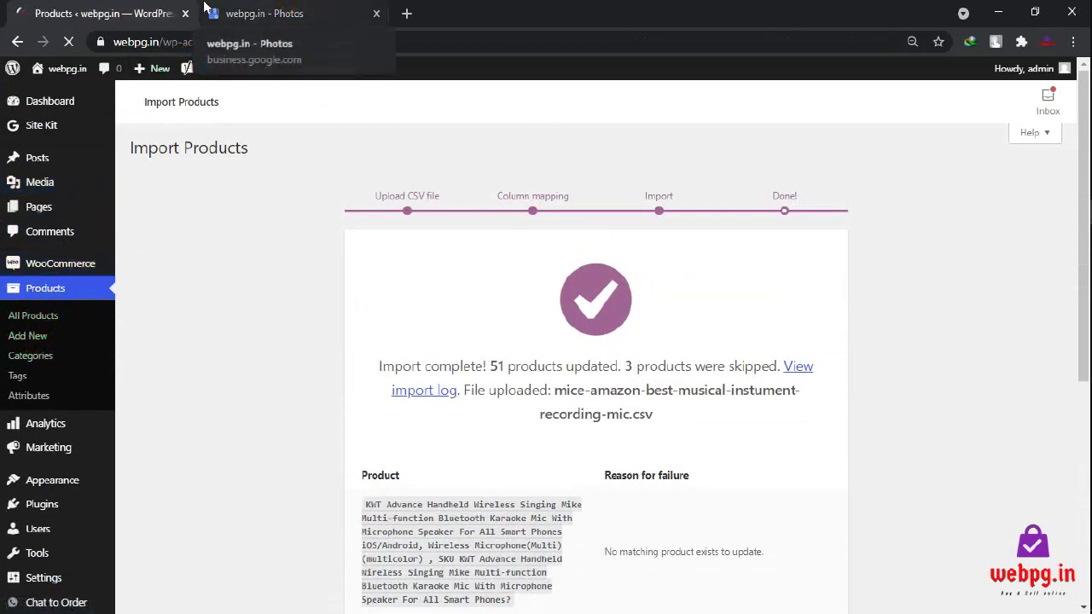
Confirm the ACESQUARE microphone is at the top of the product list
click(541, 295)
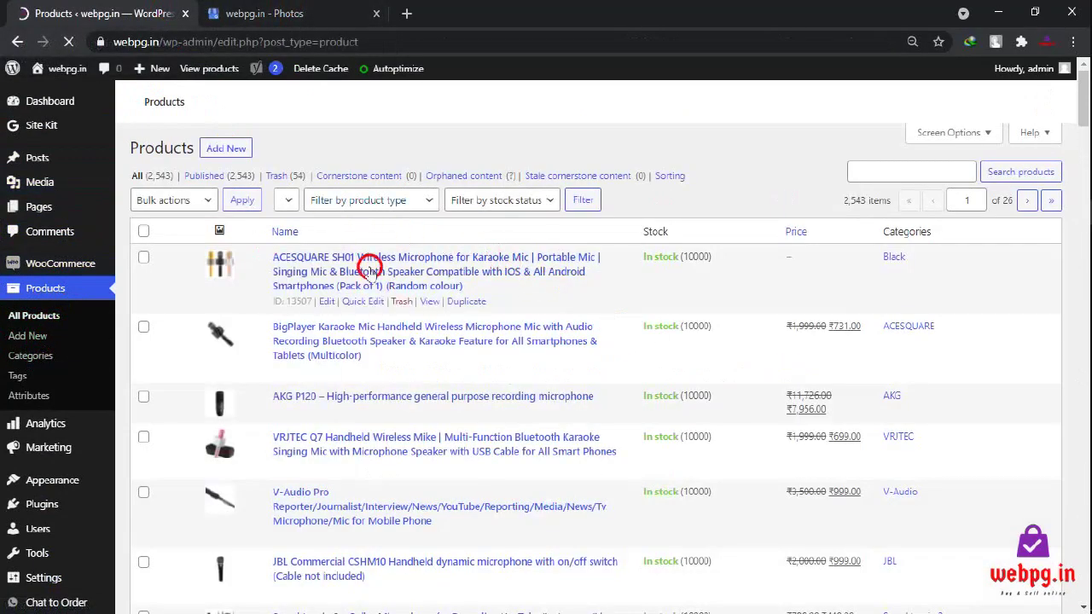
scroll(665, 275, down, 3)
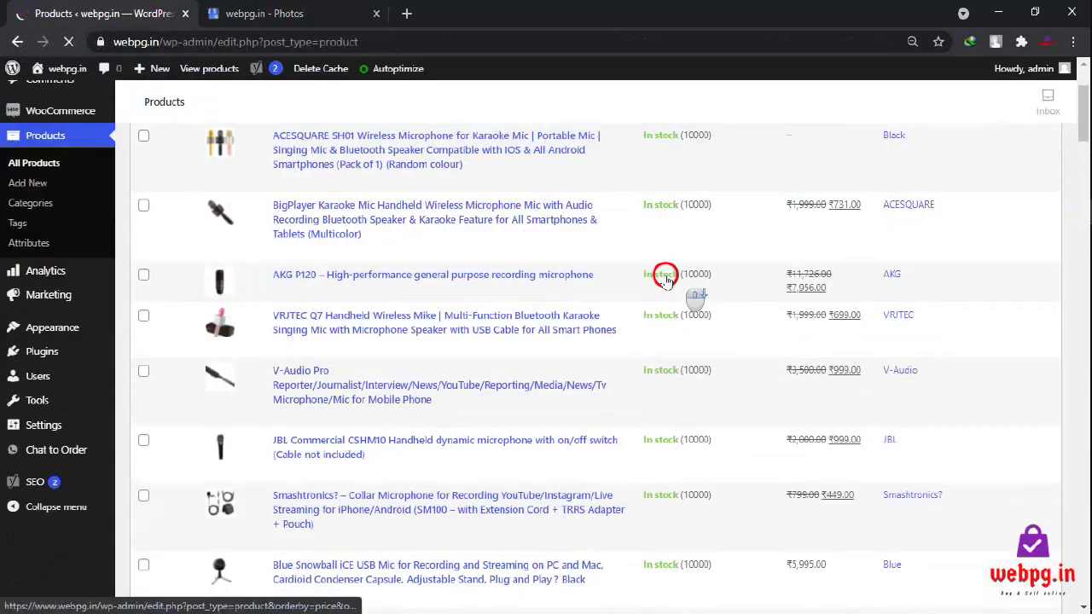
scroll(710, 213, up, 2)
scroll(710, 213, down, 1)
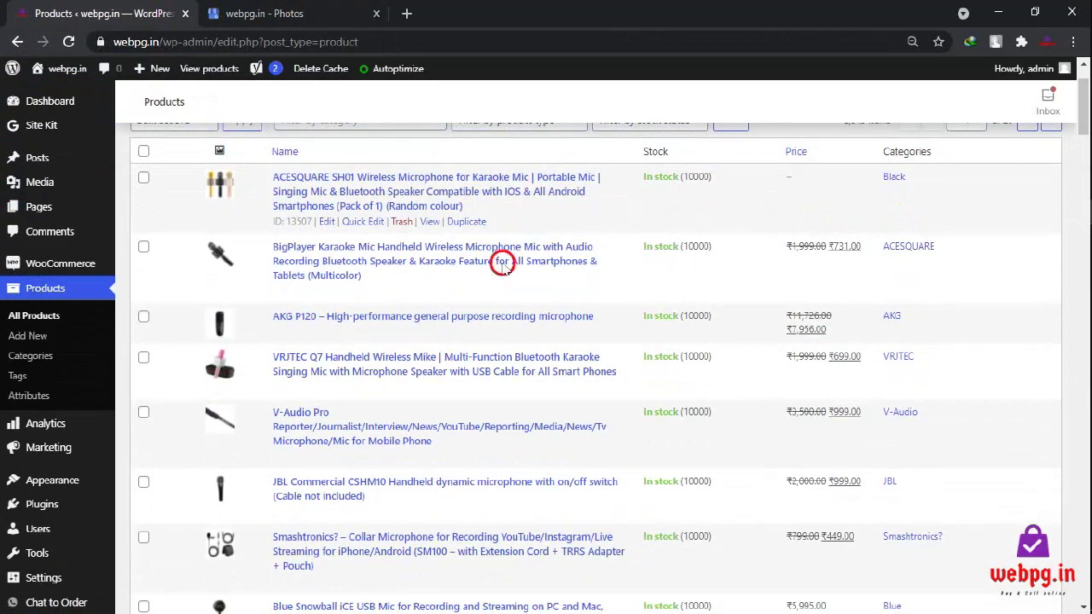
scroll(470, 290, down, 2)
scroll(444, 295, up, 2)
scroll(443, 295, up, 2)
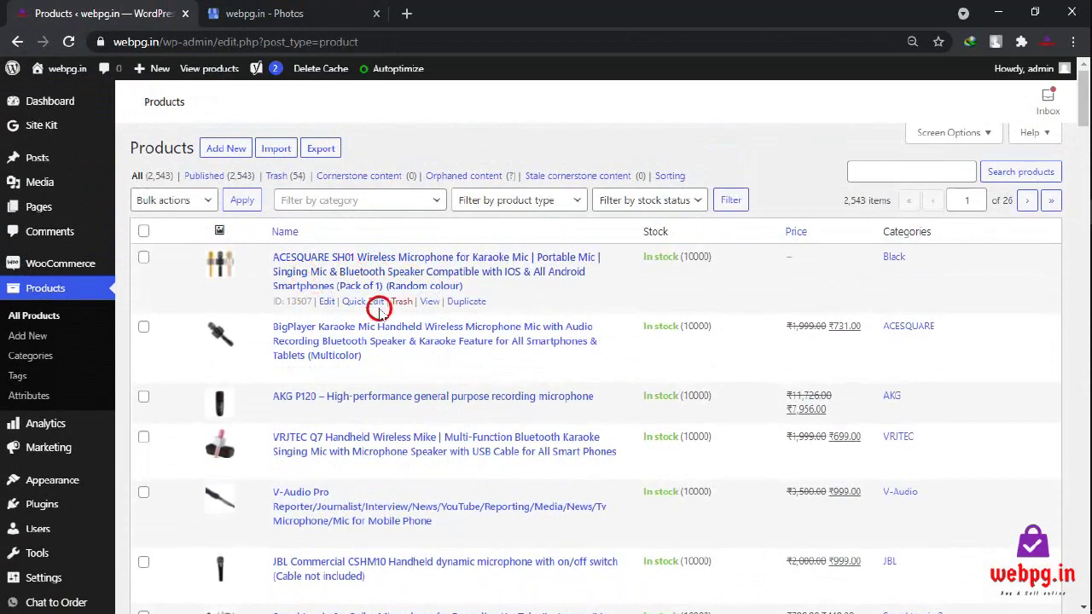
Open the ACESQUARE product's storefront page in a new tab
right_click(424, 300)
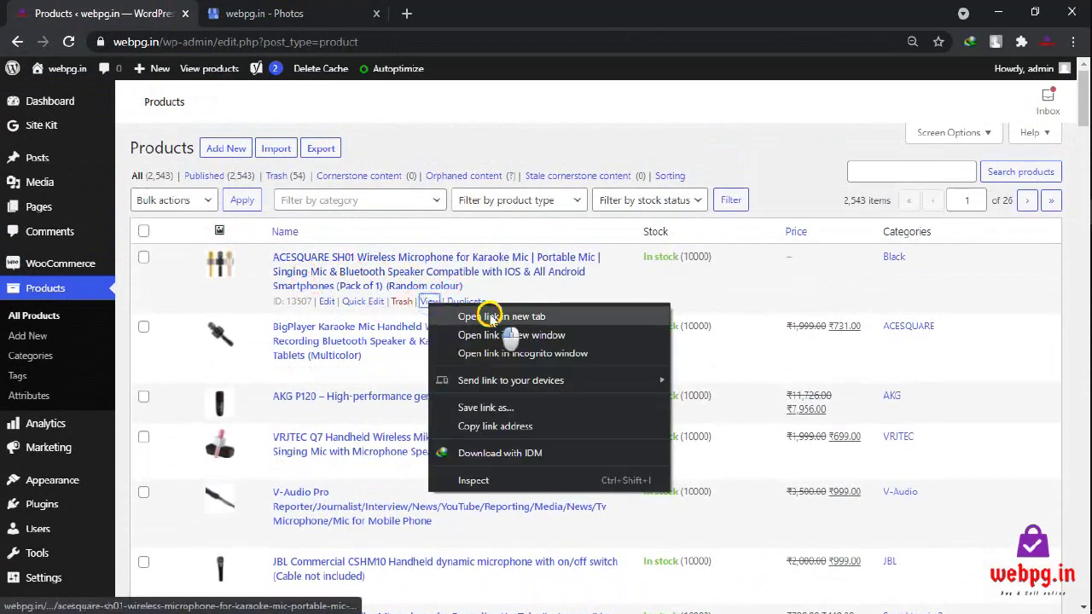
click(426, 310)
click(282, 10)
click(118, 11)
click(286, 10)
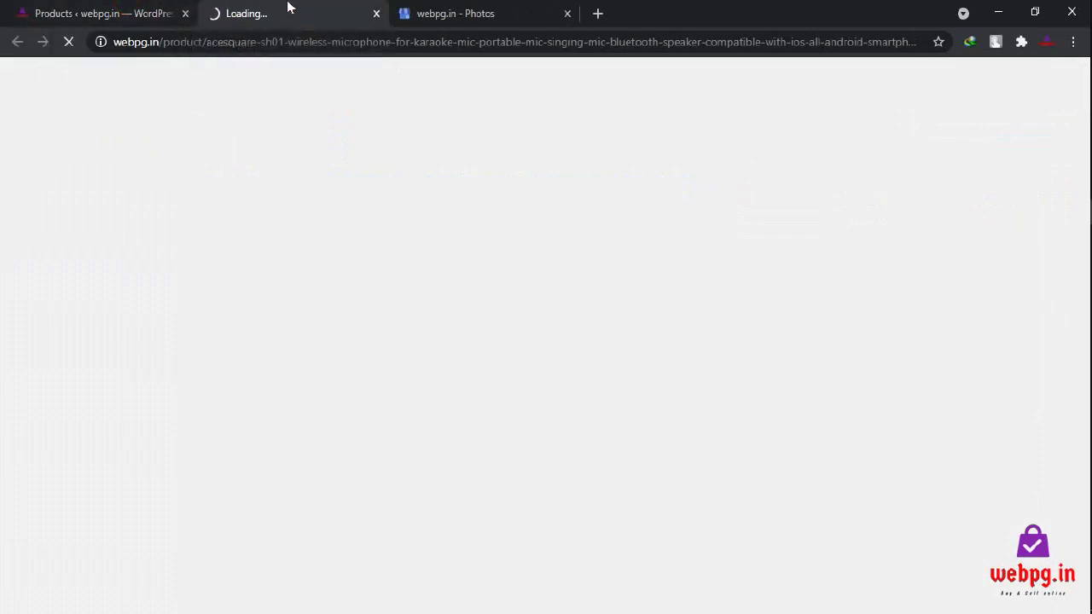
Start another product CSV import, then open Google My Business's Post photos and videos dialog
click(111, 10)
click(289, 147)
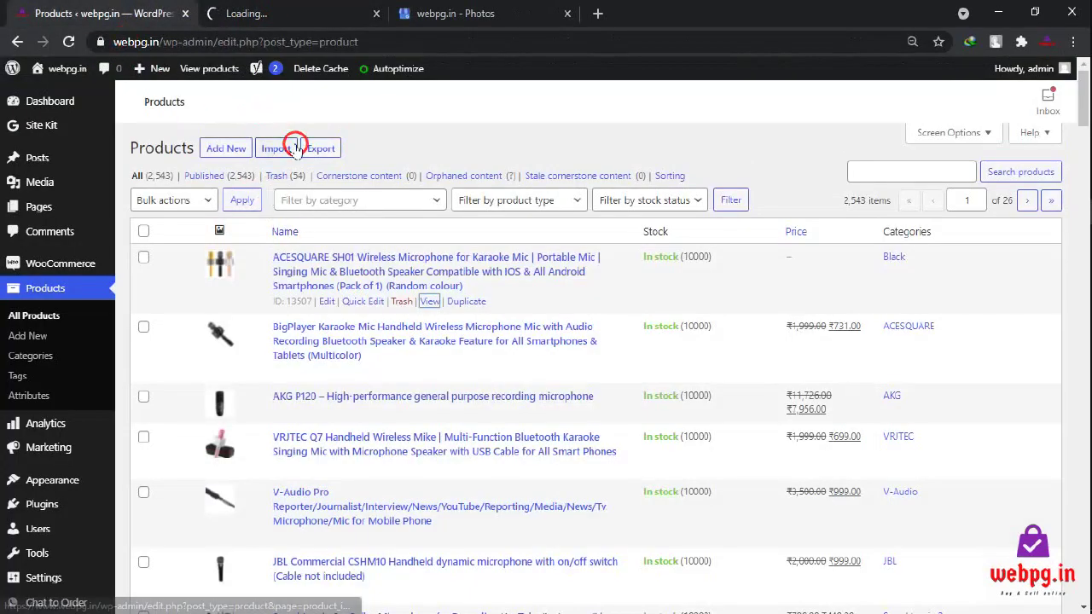
click(308, 10)
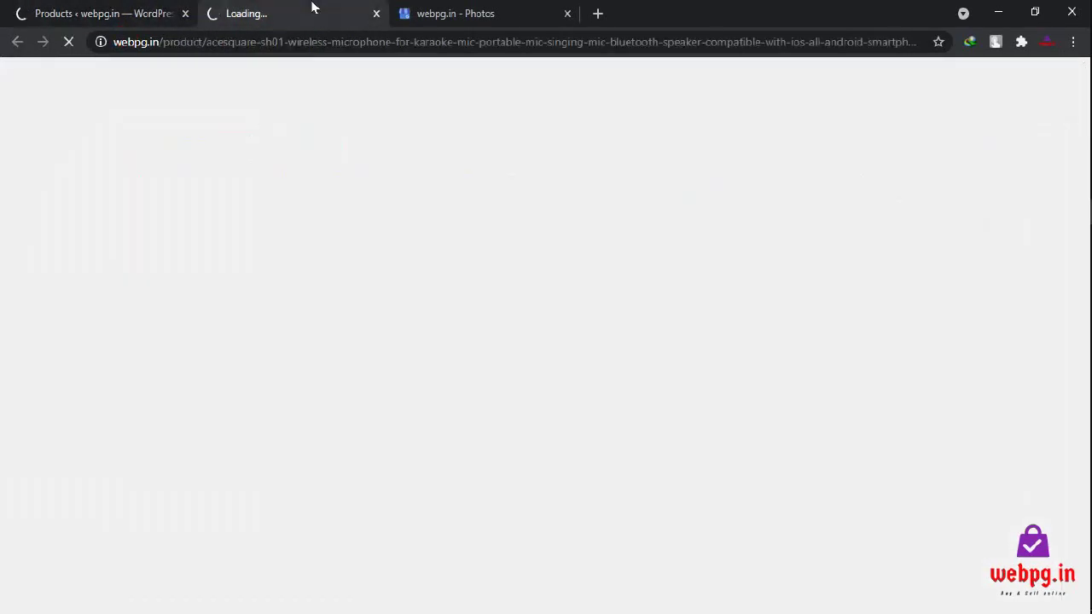
click(524, 7)
click(482, 226)
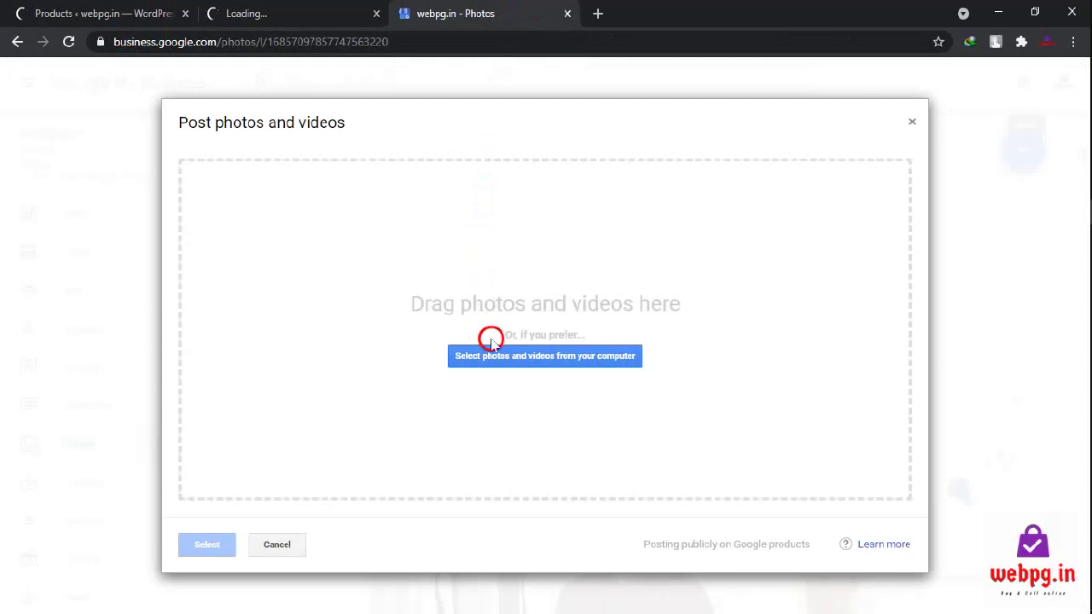
Choose photos from the computer and browse to Downloads > image > amazon front
scroll(552, 381, down, 1)
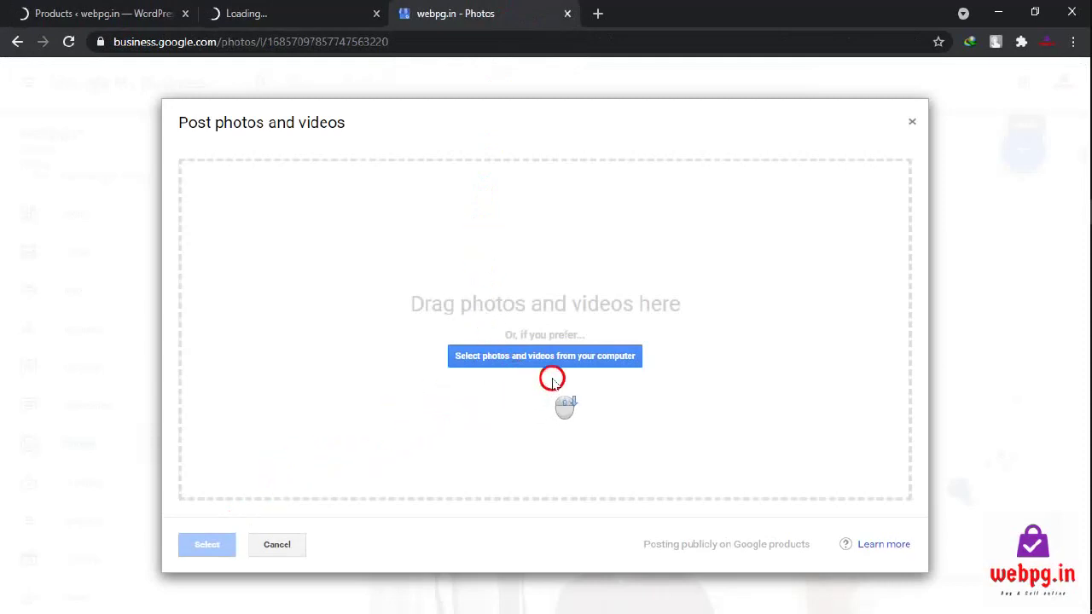
click(585, 375)
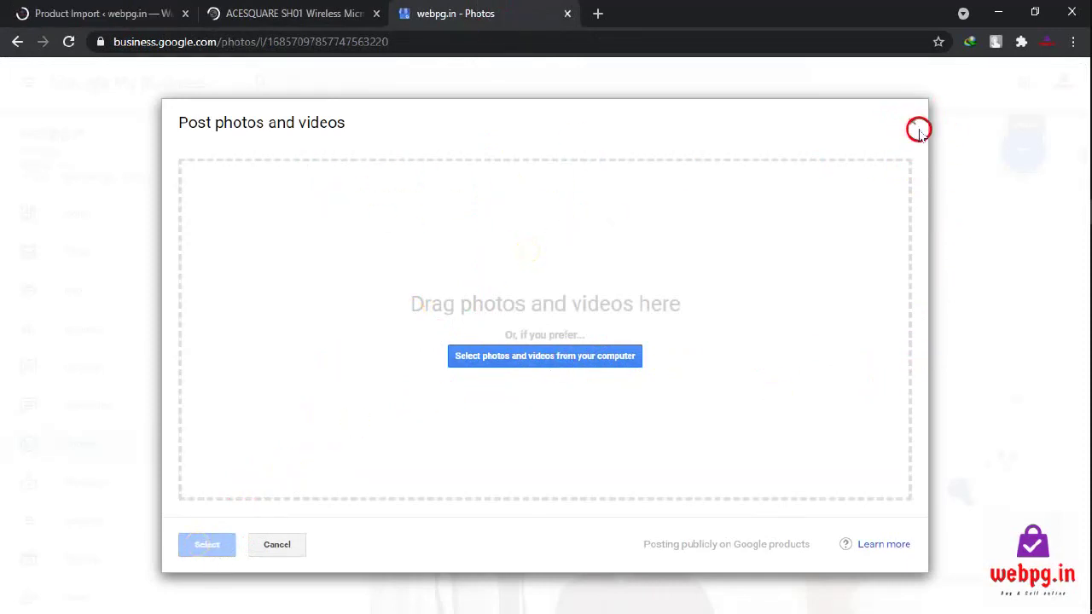
click(574, 367)
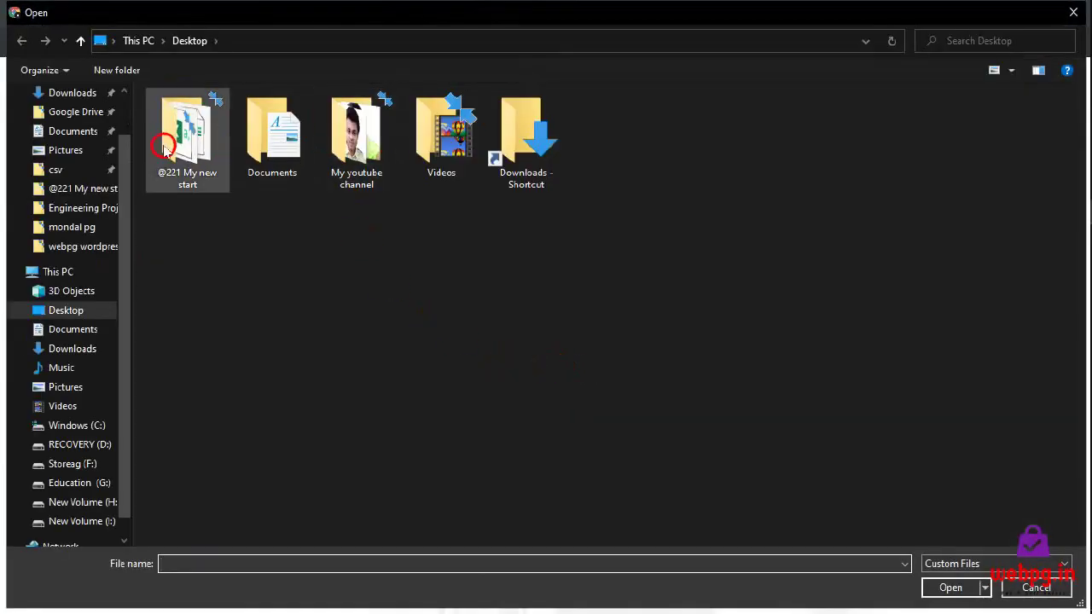
click(70, 92)
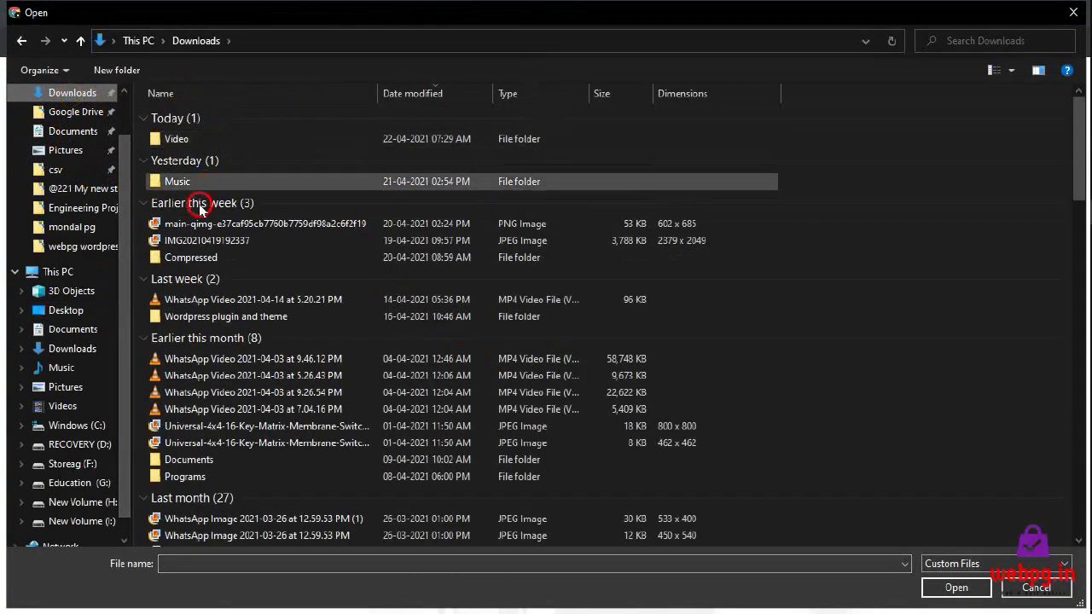
scroll(293, 401, down, 5)
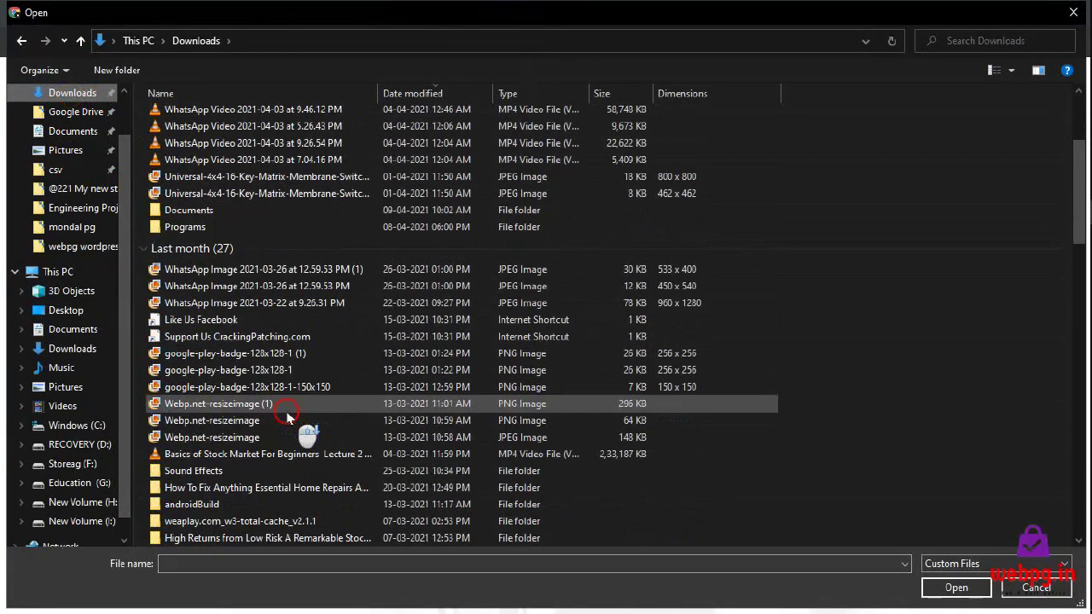
scroll(319, 391, down, 6)
scroll(319, 386, down, 12)
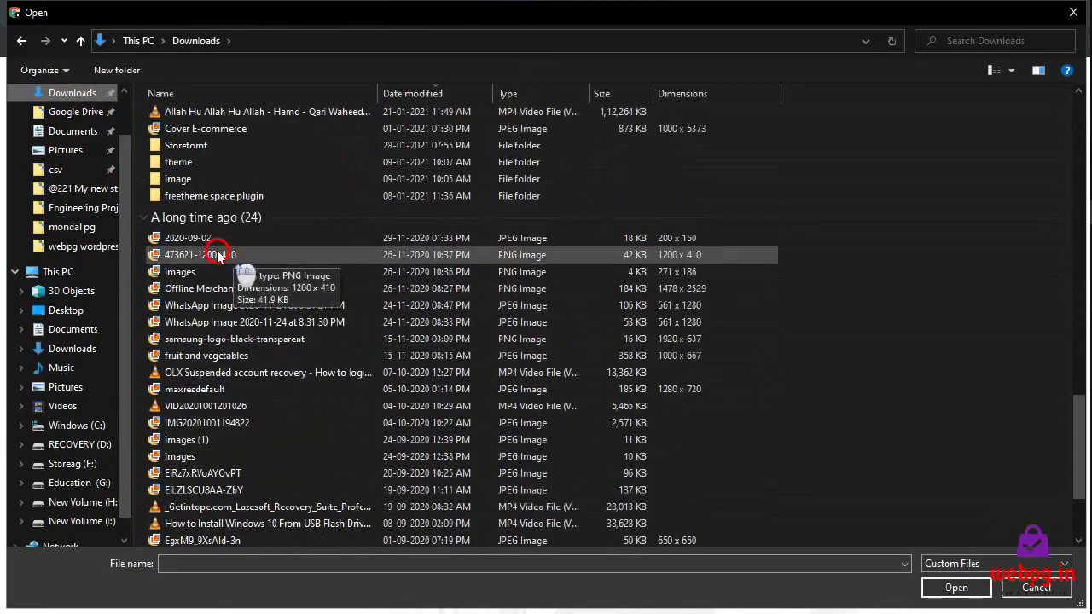
scroll(214, 179, up, 1)
double_click(214, 179)
double_click(178, 99)
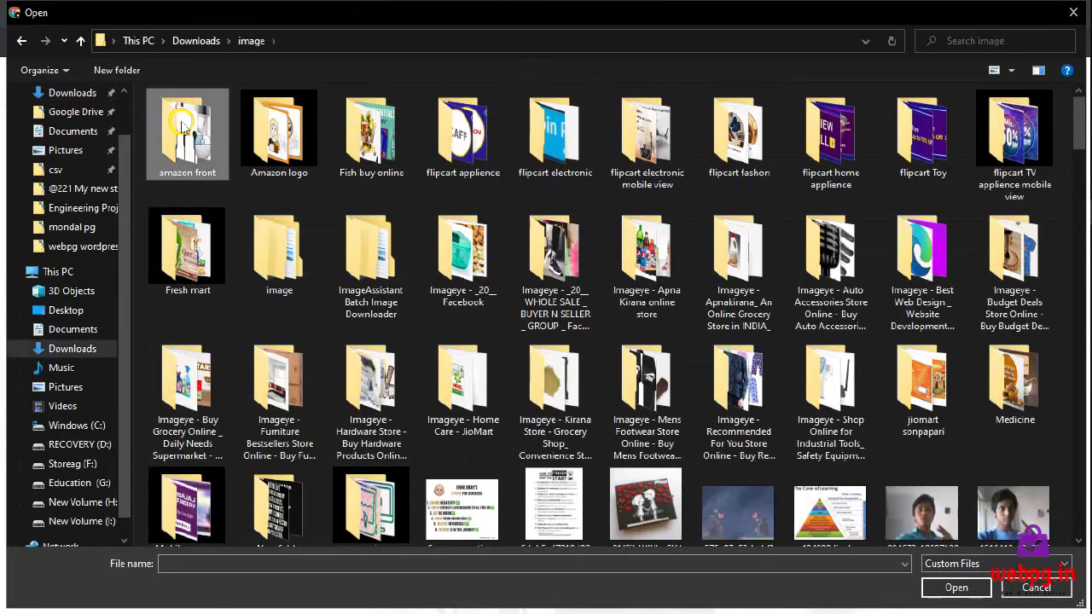
Select a large block of product images in amazon front and upload them
mouse_move(151, 117)
mouse_down()
mouse_move(999, 556)
mouse_move(1049, 253)
mouse_up()
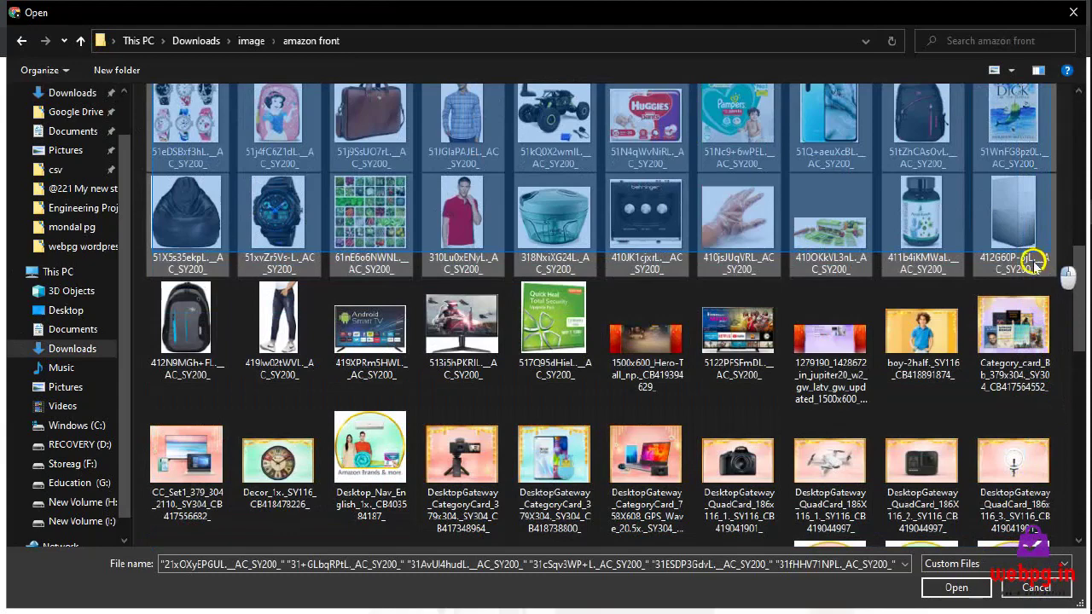
mouse_move(1048, 253)
mouse_down()
mouse_move(994, 291)
mouse_move(1044, 327)
mouse_move(1036, 337)
mouse_up()
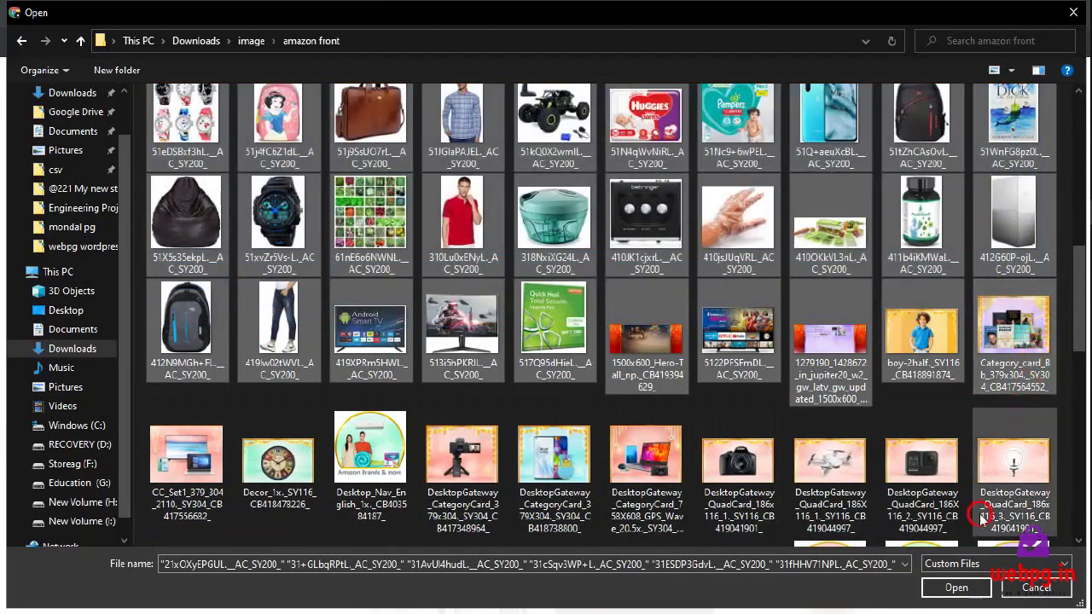
click(959, 587)
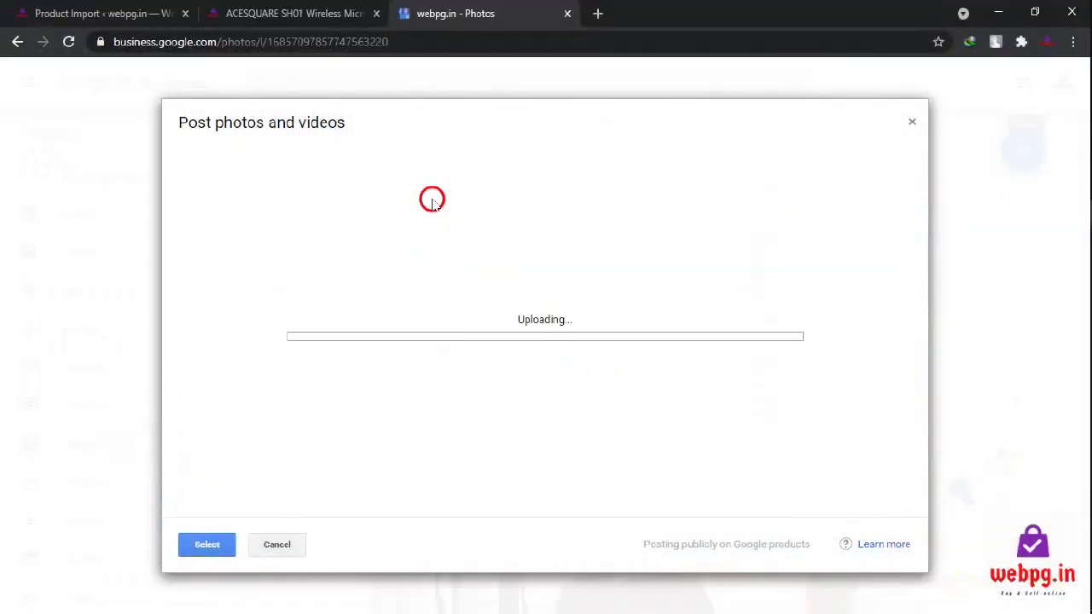
On the ACESQUARE product page, view the second, third and fourth gallery photos
click(261, 10)
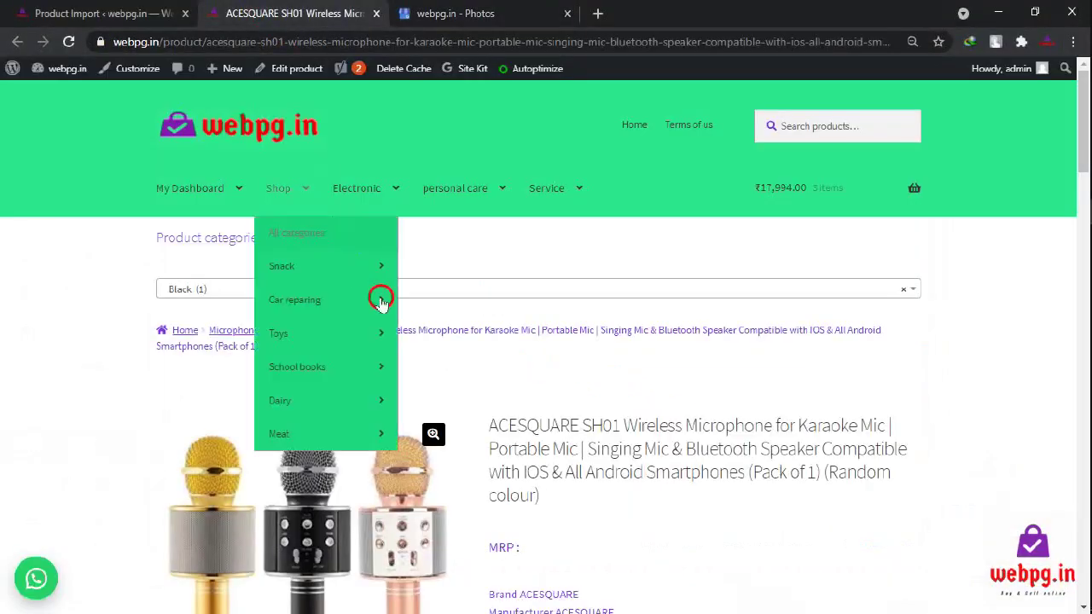
scroll(519, 378, down, 1)
scroll(452, 381, down, 2)
scroll(452, 377, down, 1)
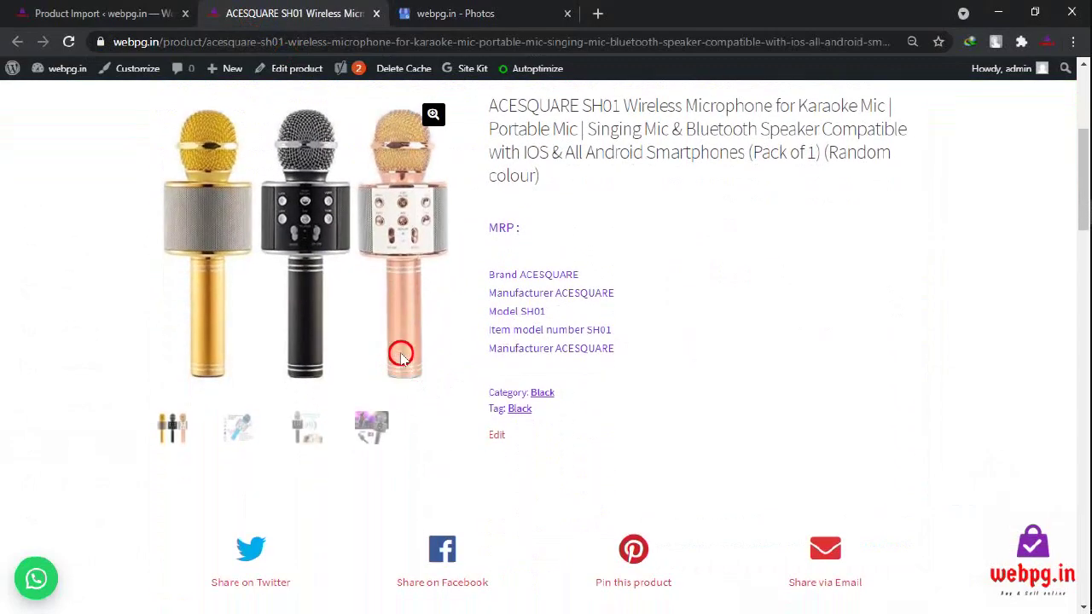
scroll(402, 349, up, 3)
scroll(510, 356, up, 1)
scroll(538, 308, down, 2)
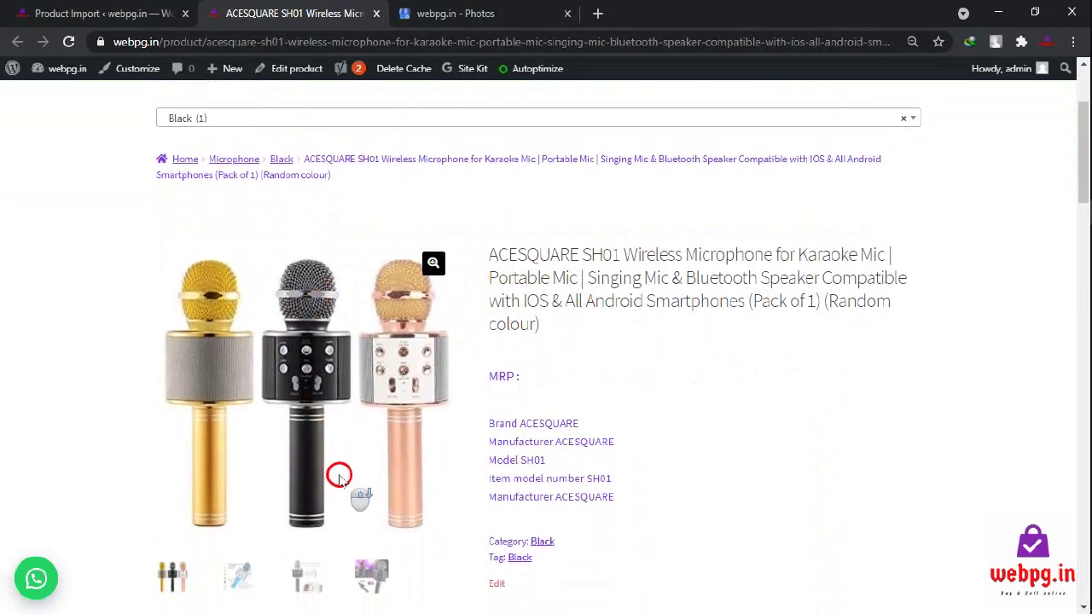
scroll(342, 475, down, 2)
click(244, 423)
click(299, 429)
click(373, 426)
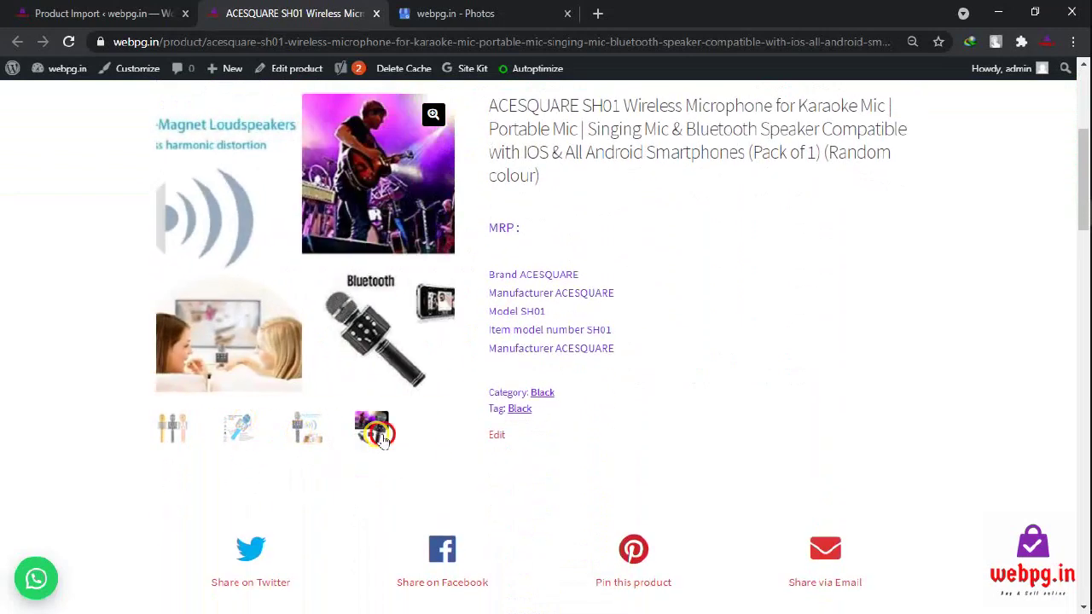
scroll(517, 385, up, 2)
Read through the ACESQUARE product's title, description and product details
mouse_move(498, 266)
mouse_down()
mouse_move(539, 289)
mouse_move(788, 335)
mouse_up()
click(551, 339)
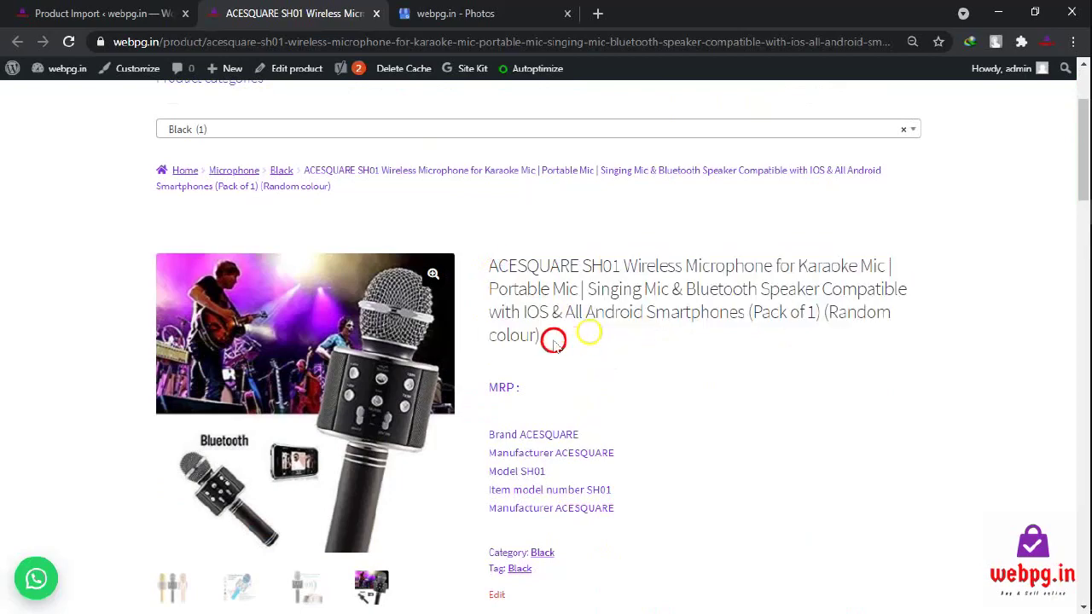
scroll(565, 337, down, 3)
scroll(554, 281, up, 1)
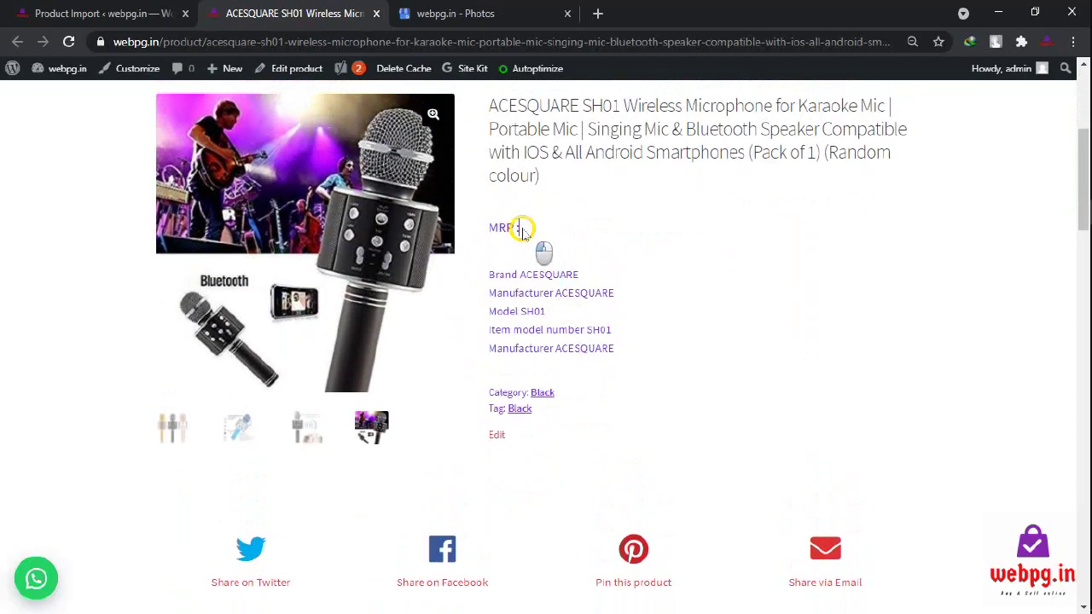
scroll(570, 325, down, 3)
scroll(571, 329, down, 2)
scroll(463, 305, down, 2)
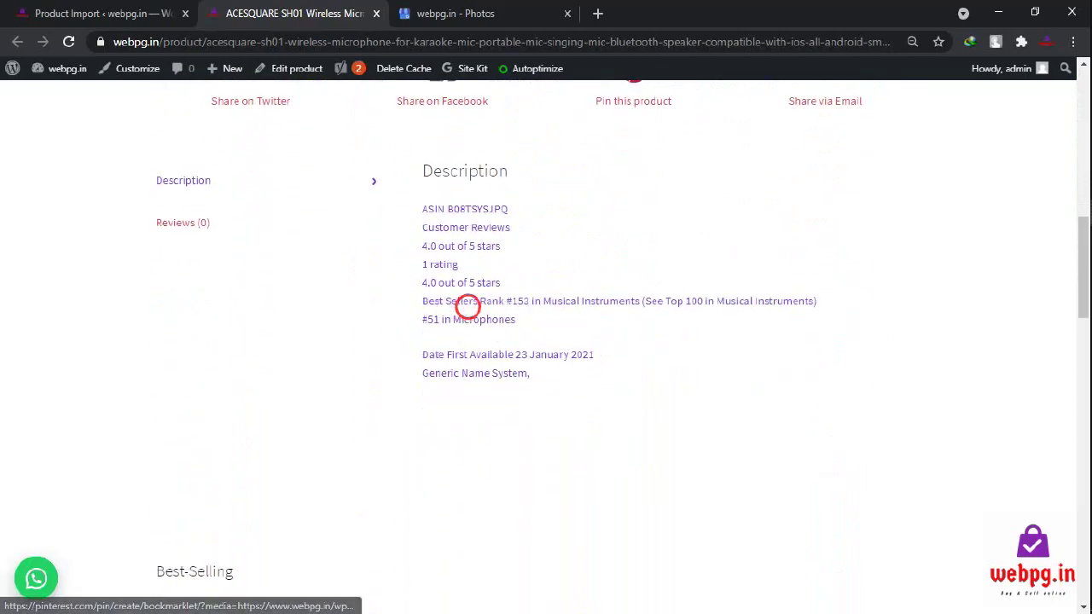
scroll(453, 298, down, 3)
scroll(445, 233, up, 3)
drag(424, 210, 585, 319)
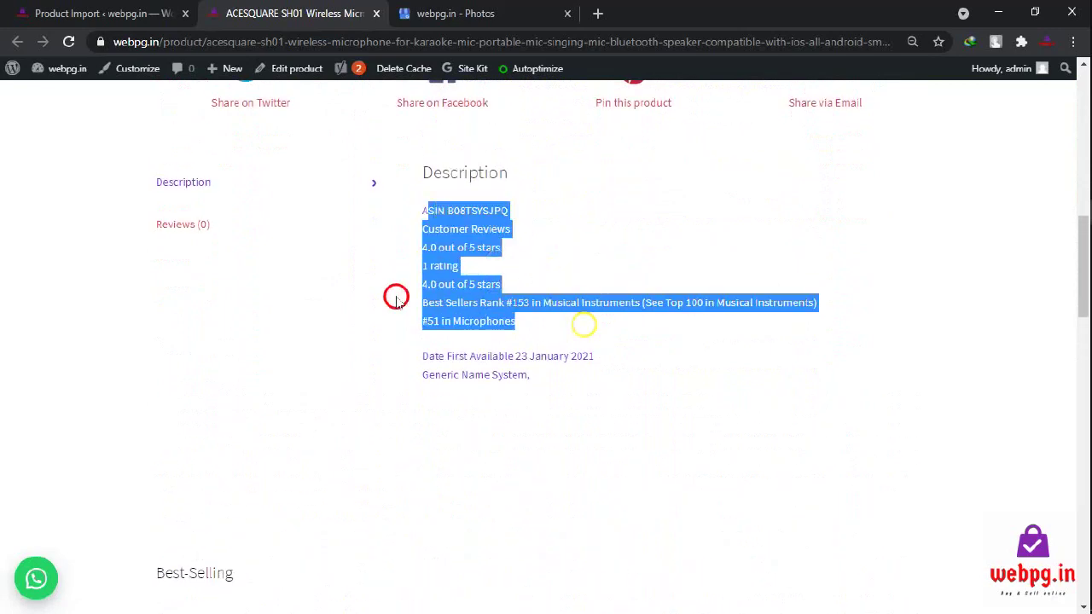
click(383, 298)
scroll(509, 285, up, 3)
scroll(551, 353, up, 4)
scroll(551, 352, down, 1)
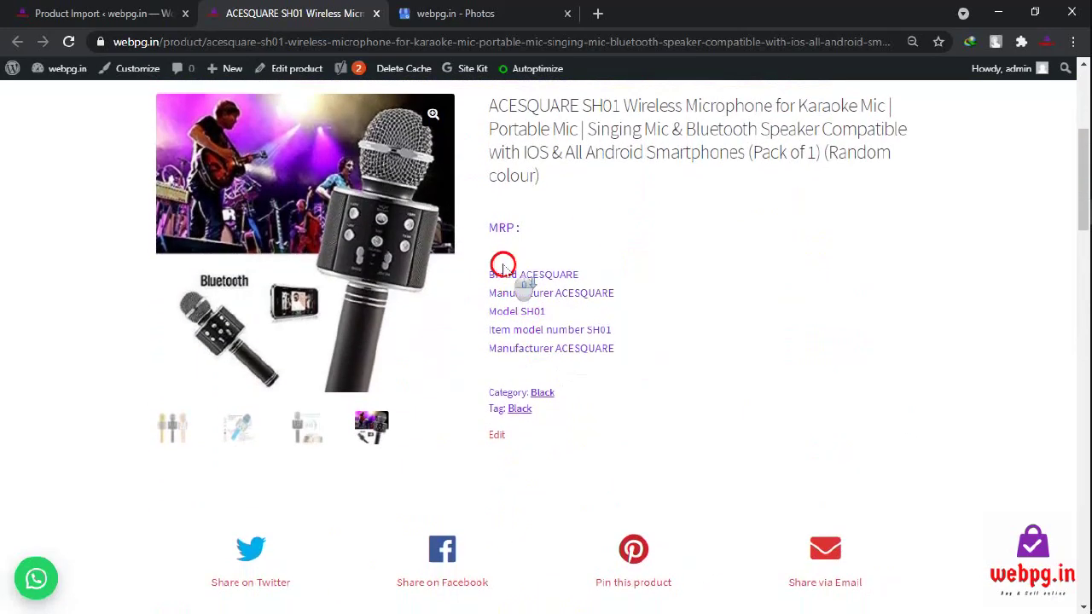
drag(487, 285, 639, 383)
click(710, 323)
scroll(704, 333, down, 2)
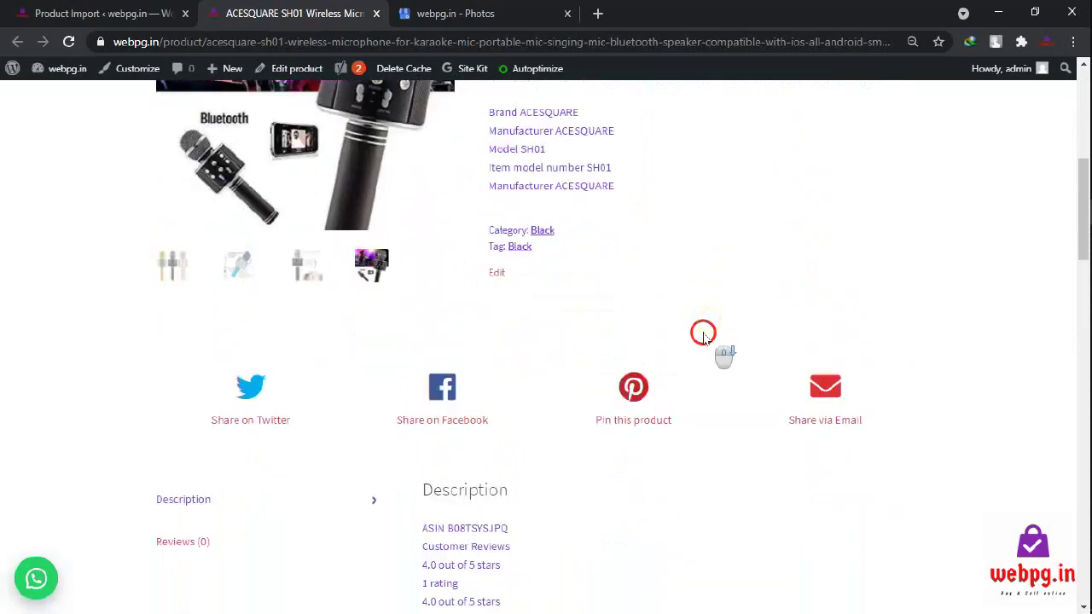
scroll(702, 336, down, 4)
scroll(541, 361, down, 5)
scroll(425, 313, up, 4)
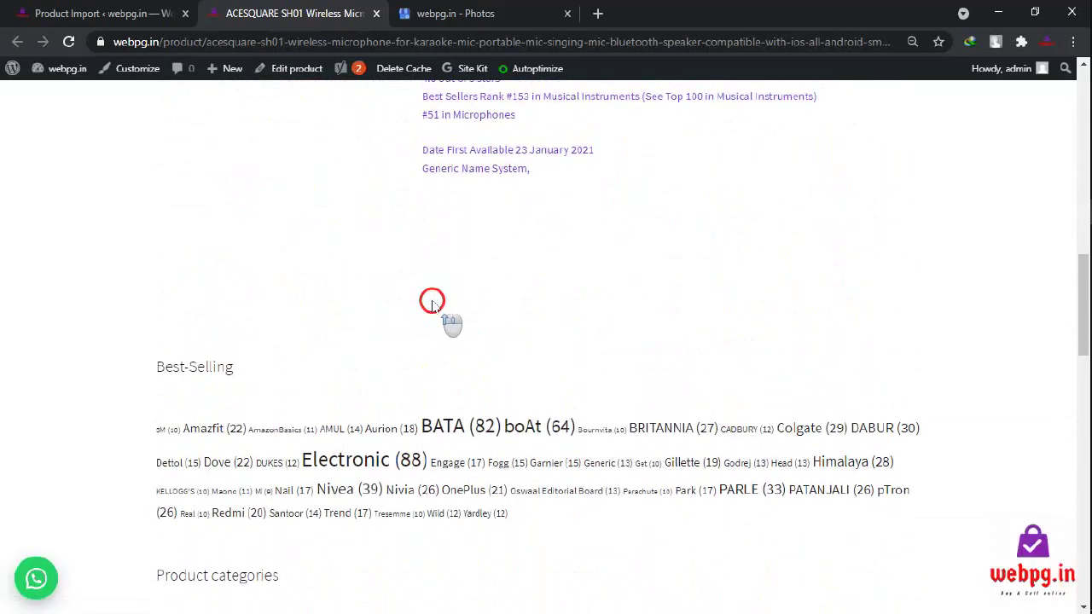
scroll(458, 293, up, 3)
scroll(463, 293, down, 5)
scroll(466, 296, down, 5)
scroll(468, 298, down, 4)
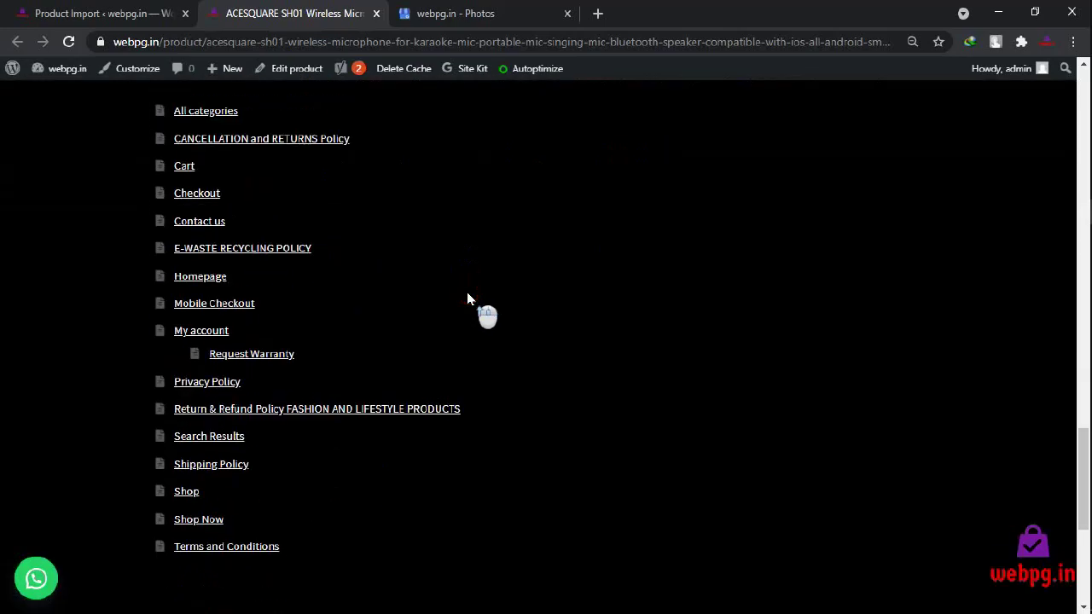
scroll(467, 298, up, 9)
scroll(467, 297, up, 6)
scroll(468, 298, up, 6)
scroll(467, 298, up, 2)
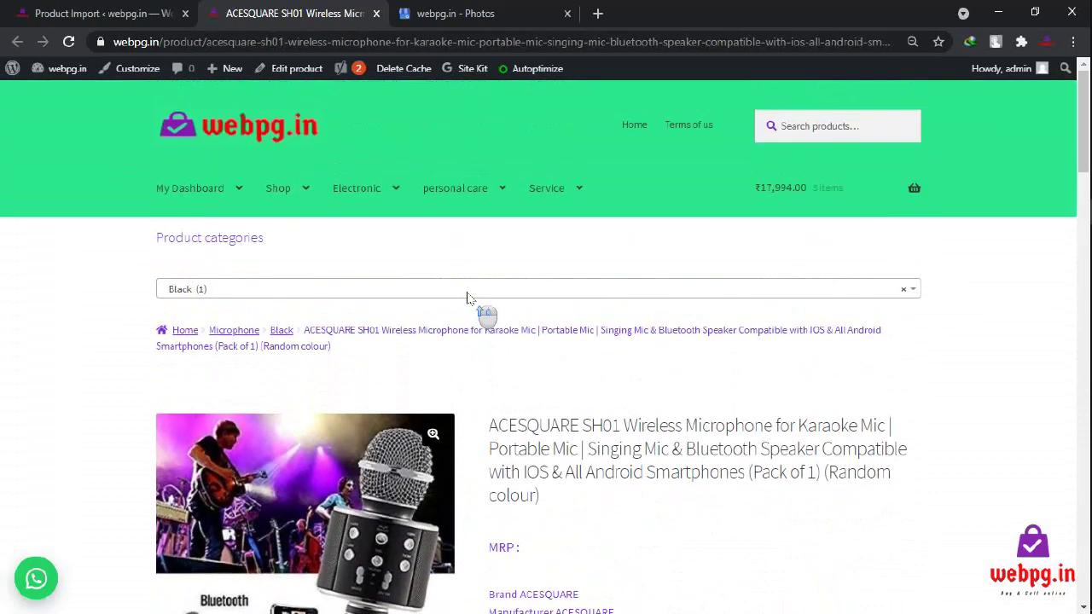
Open the Black category page and check on the Google photo upload
click(281, 331)
click(365, 350)
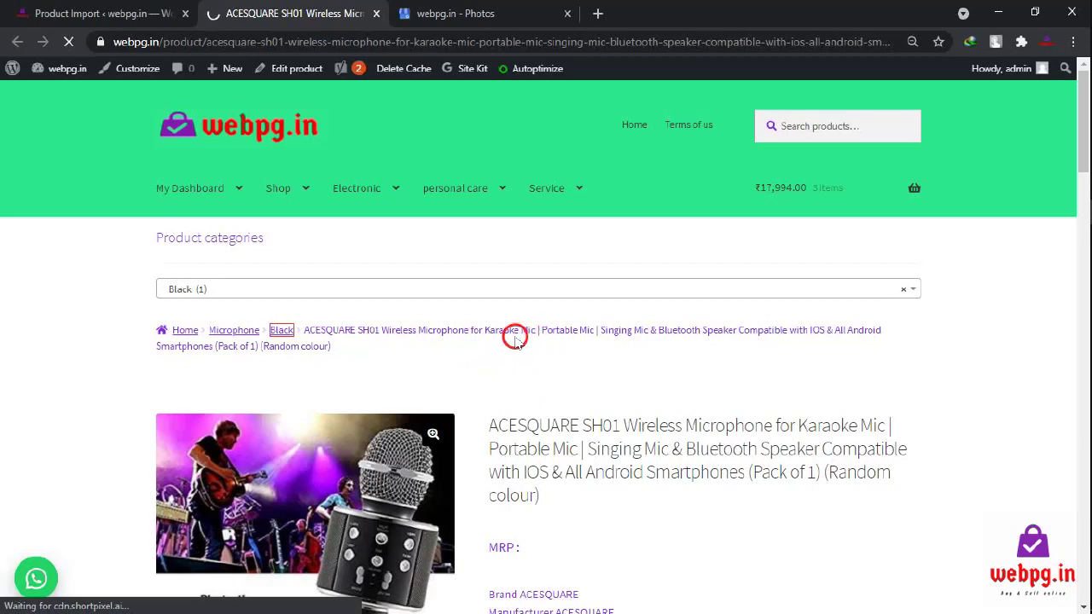
scroll(703, 376, down, 1)
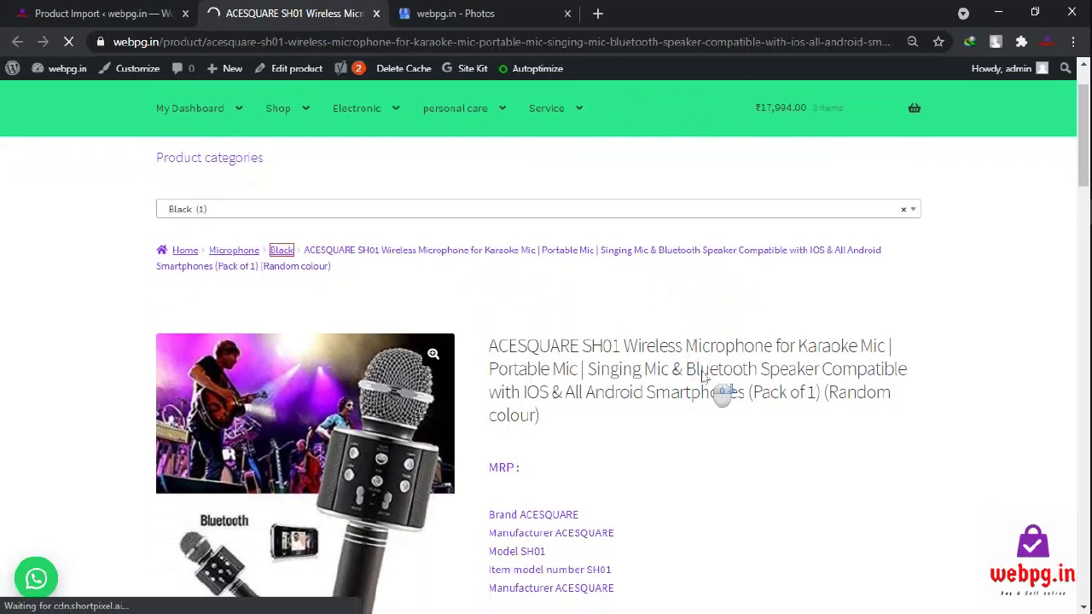
click(500, 17)
click(491, 81)
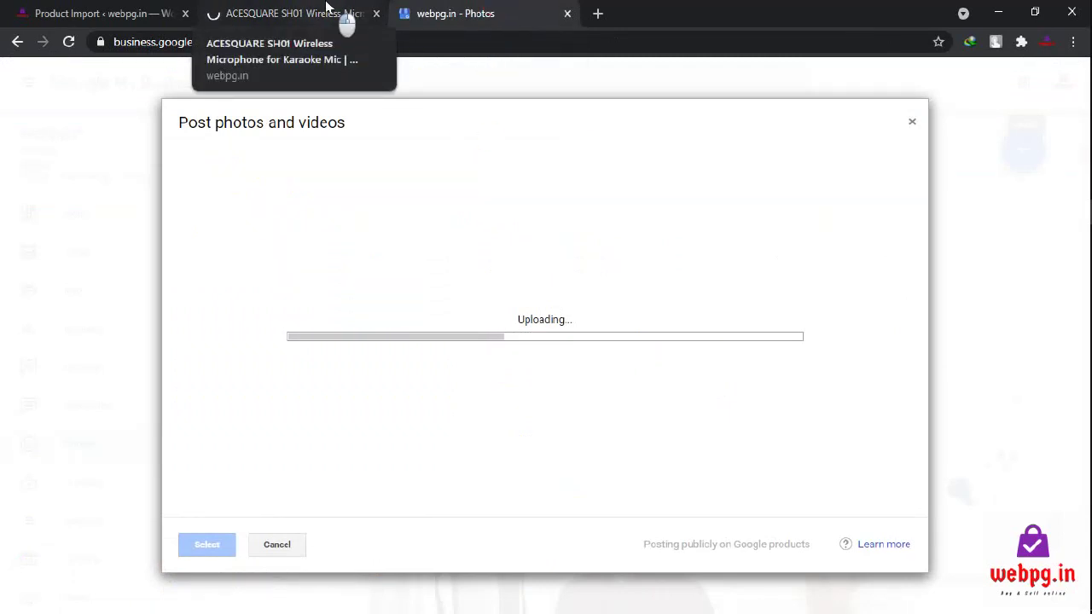
Return briefly to the ACESQUARE product page, then go back to the product import page
click(326, 7)
scroll(418, 376, down, 3)
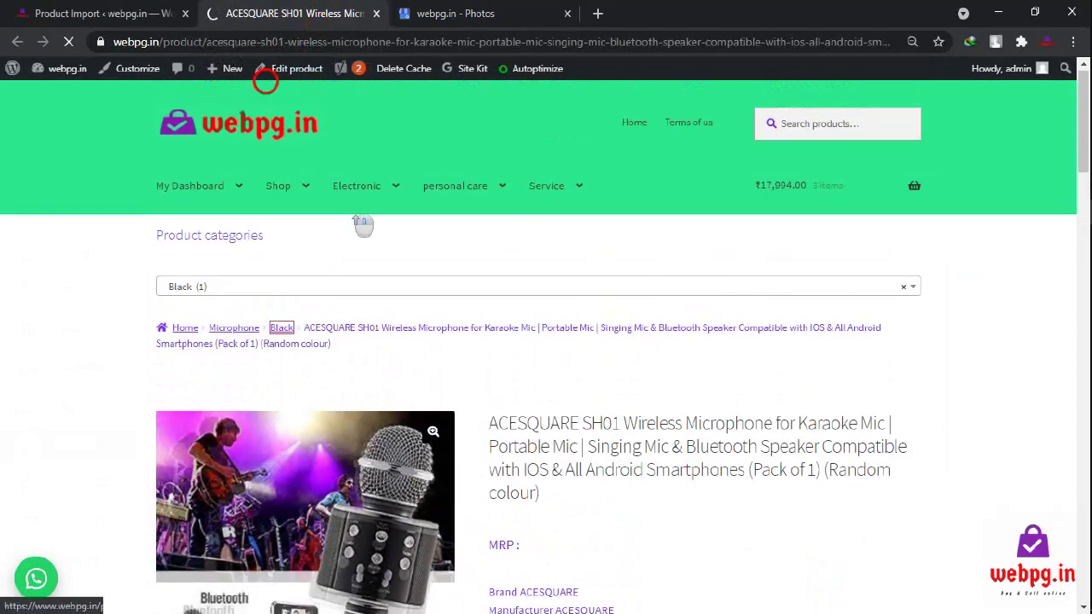
click(124, 7)
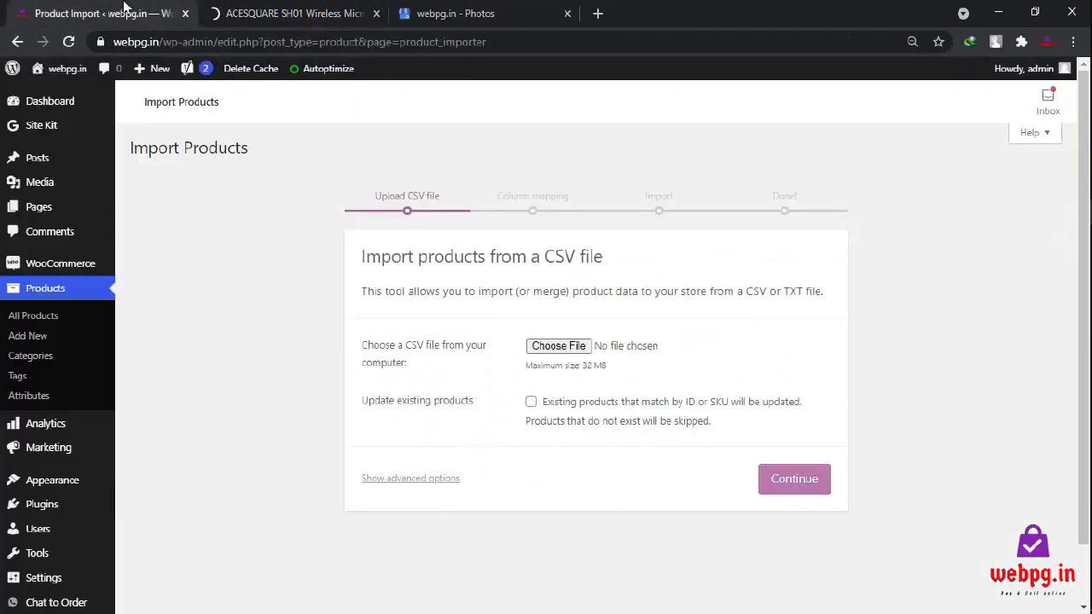
Pick Graphic tab.csv from the Desktop and continue the WooCommerce product import
click(546, 346)
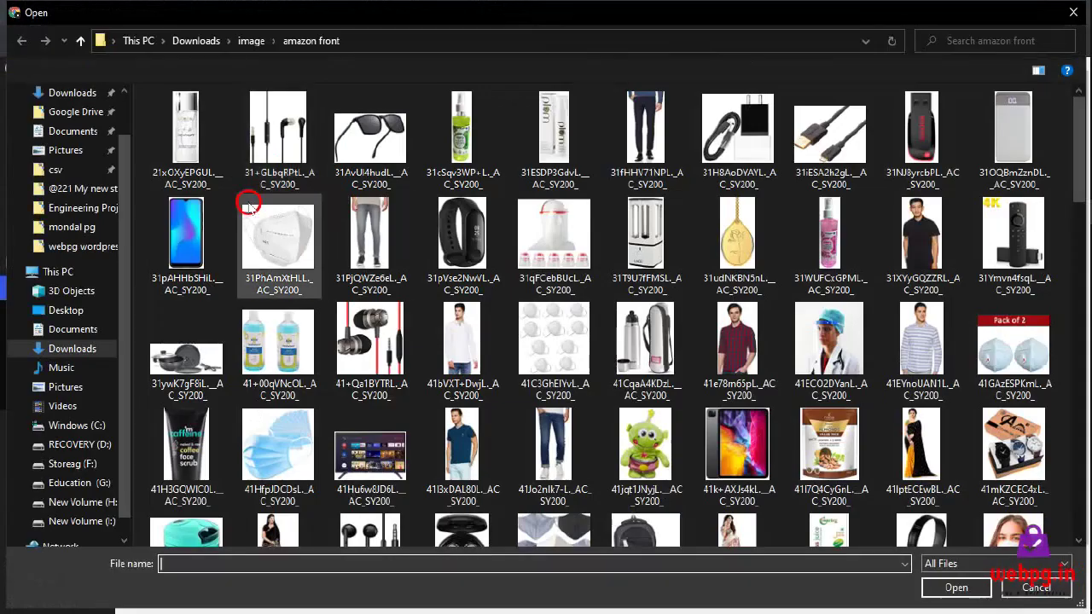
scroll(72, 103, up, 1)
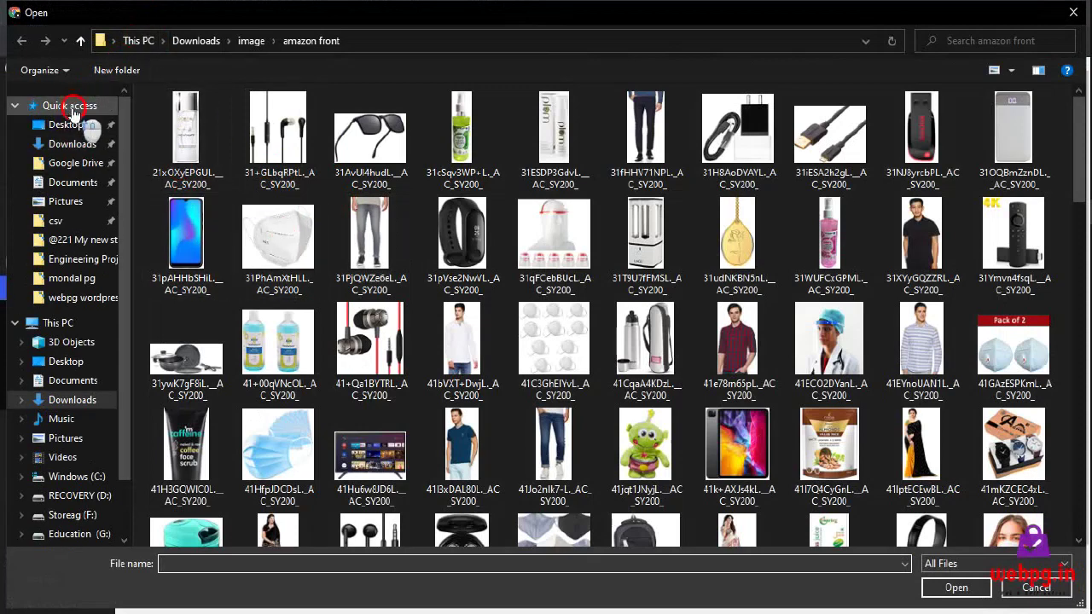
click(59, 125)
click(704, 175)
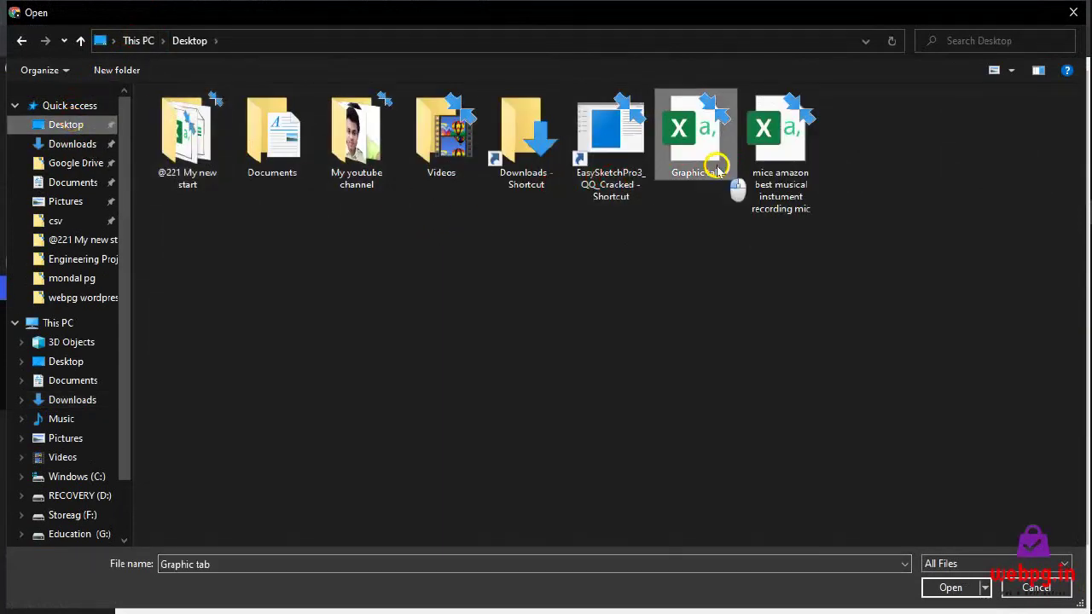
click(947, 588)
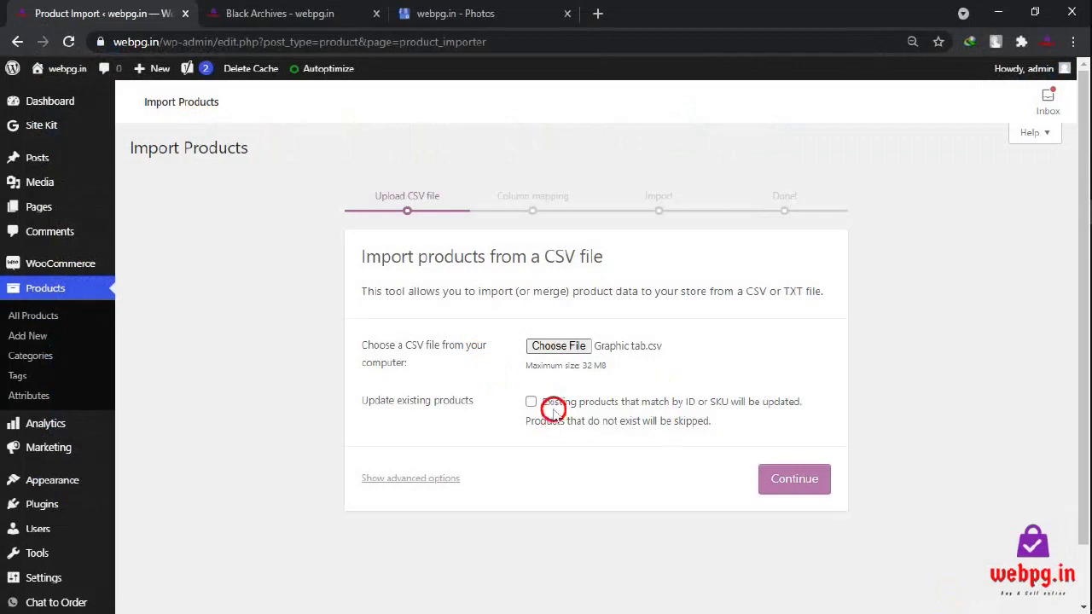
click(811, 493)
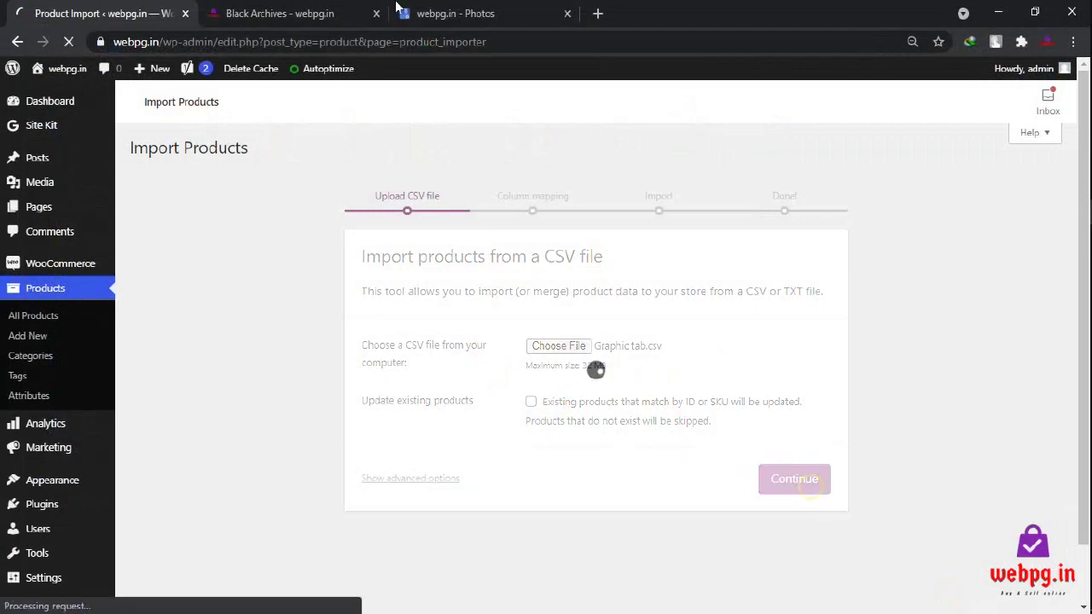
click(452, 13)
Browse the Black and Microphone category listings and open the ACESQUARE microphone product
click(294, 8)
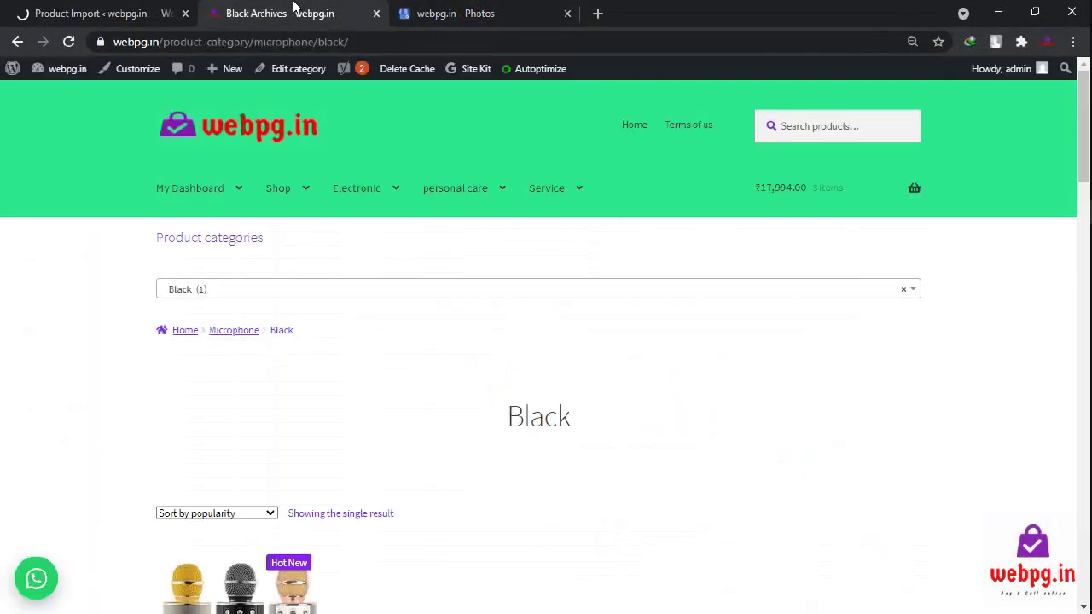
scroll(329, 339, down, 2)
scroll(329, 339, up, 2)
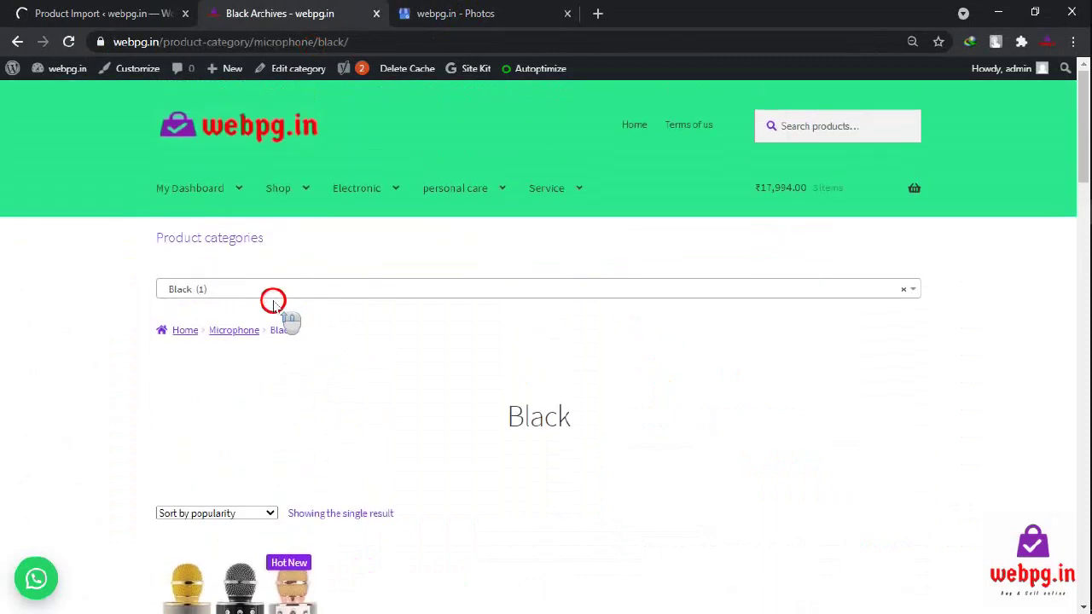
click(245, 334)
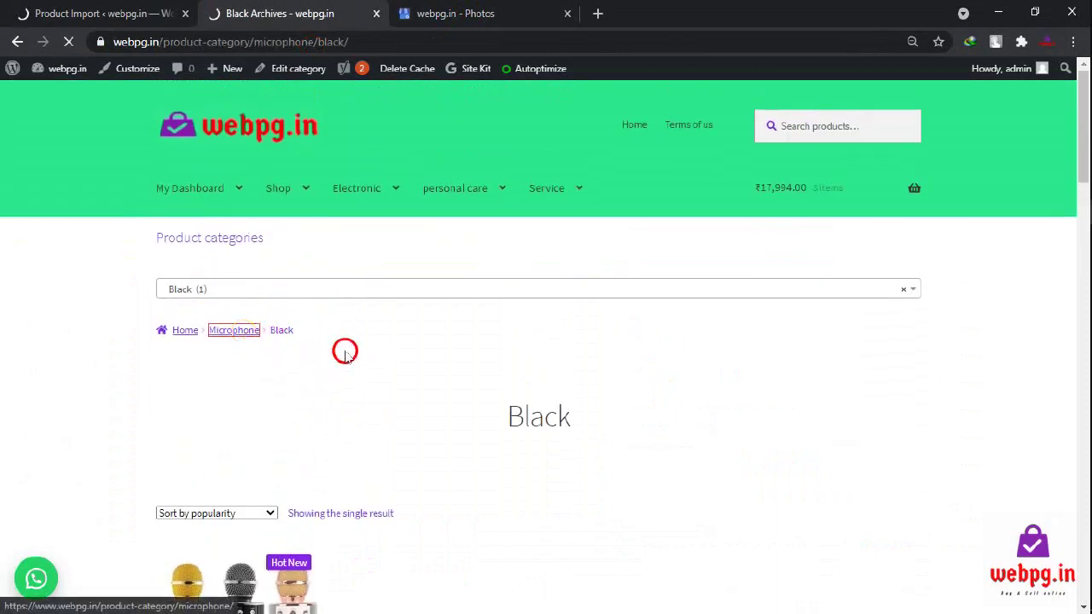
scroll(376, 353, down, 5)
scroll(392, 362, down, 3)
scroll(405, 350, down, 3)
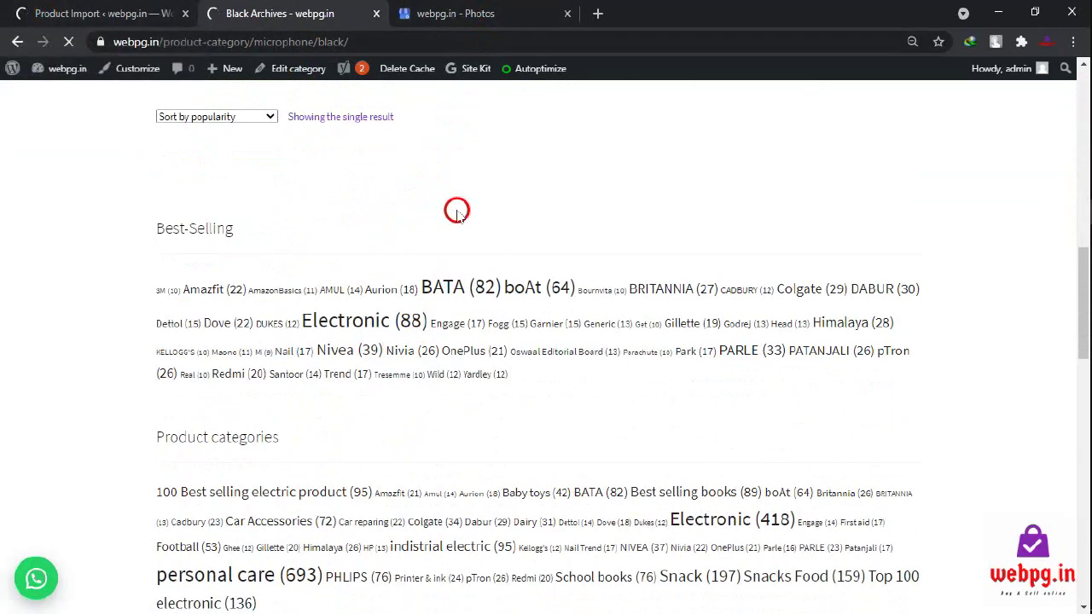
scroll(288, 161, up, 3)
scroll(260, 157, up, 3)
click(258, 162)
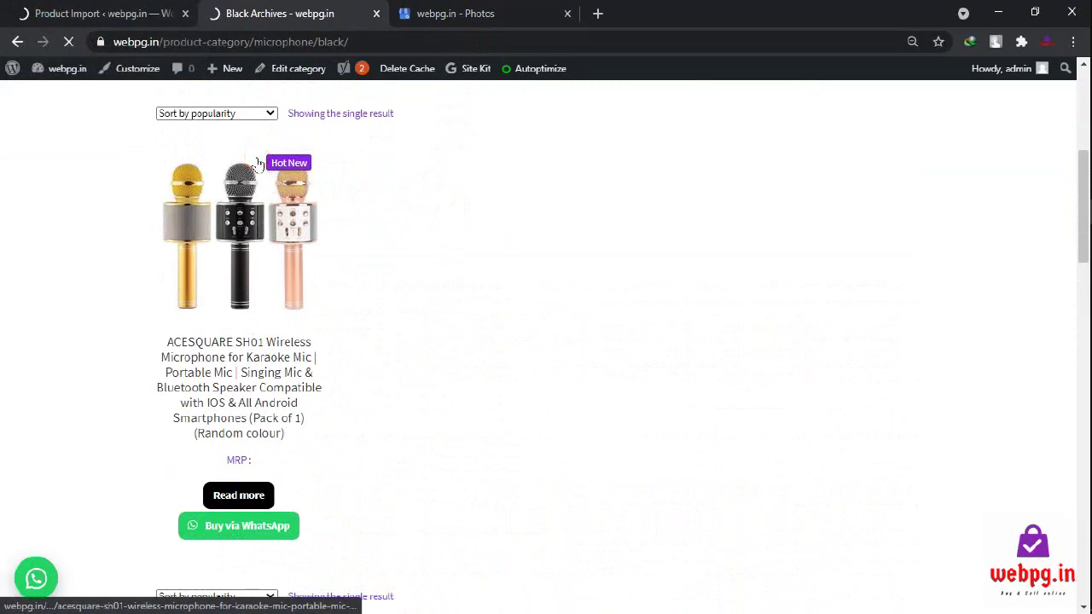
Check the import progress and the finished Google photo upload, then close the upload dialog
click(119, 7)
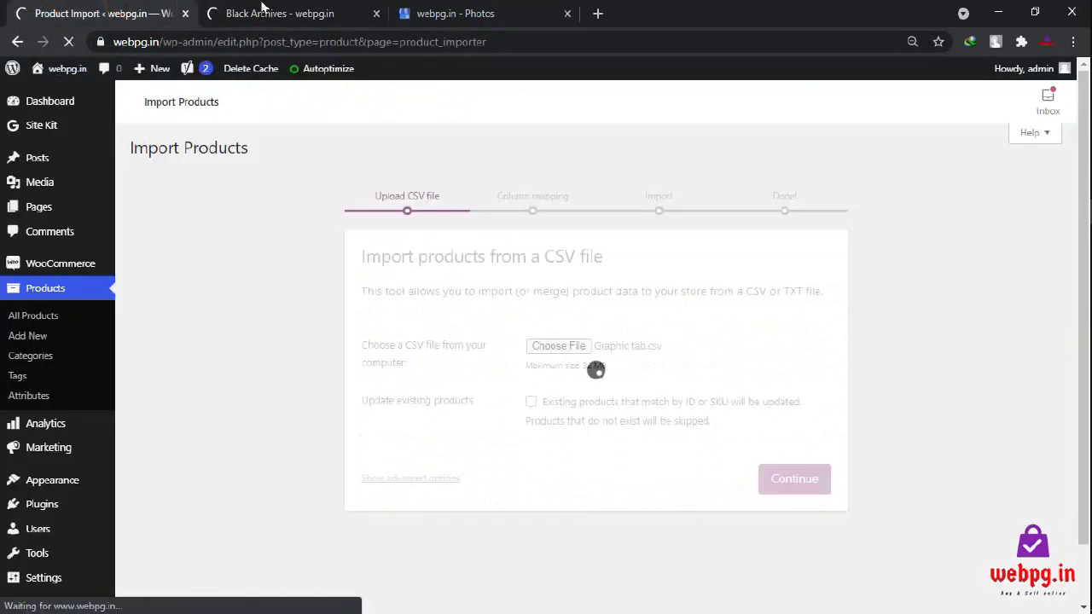
click(262, 8)
click(449, 13)
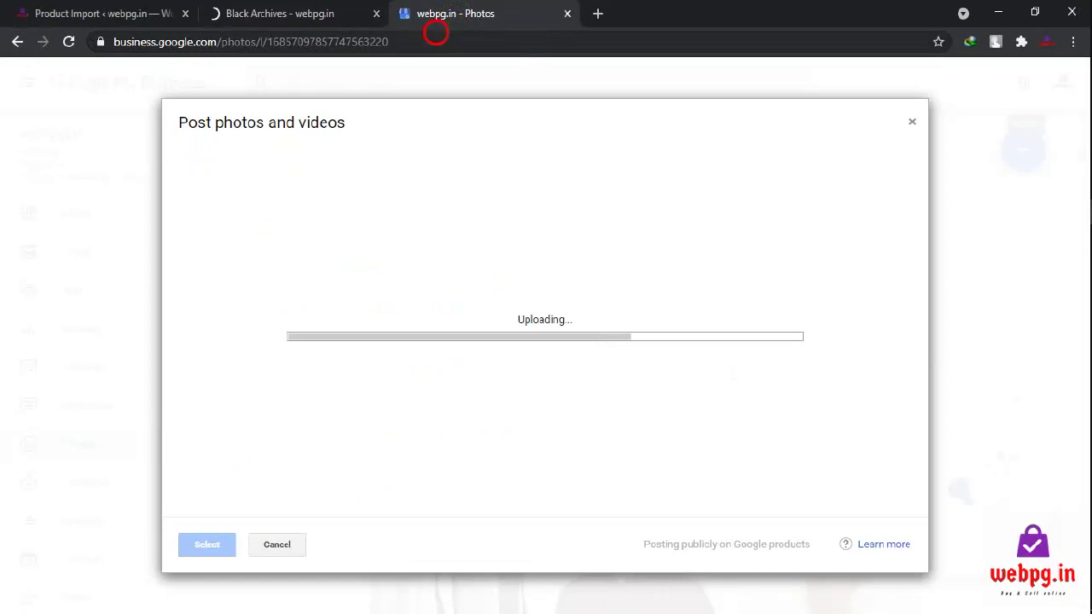
click(546, 205)
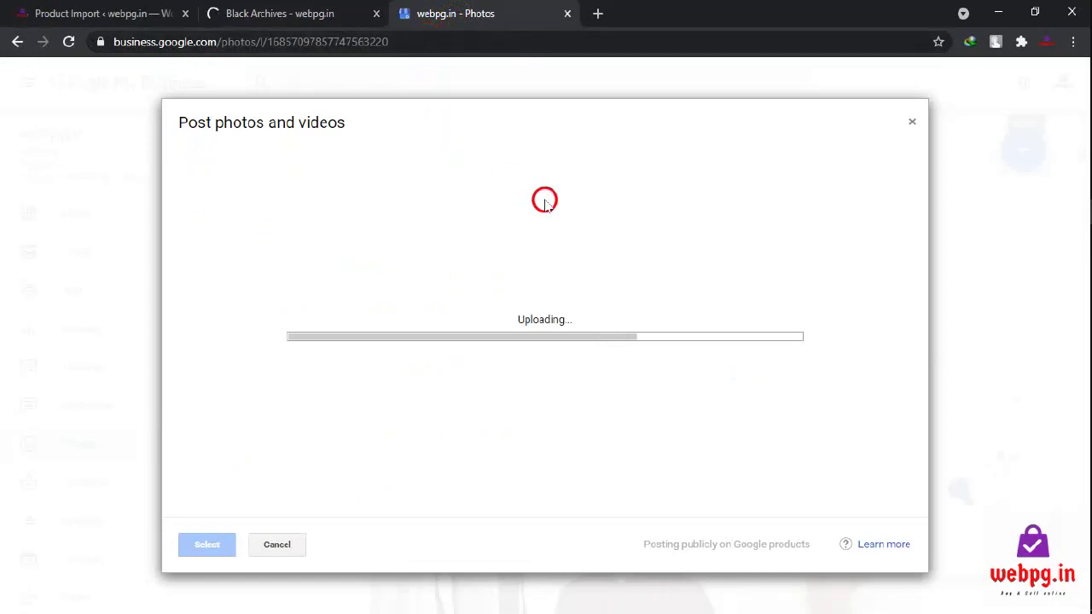
click(914, 119)
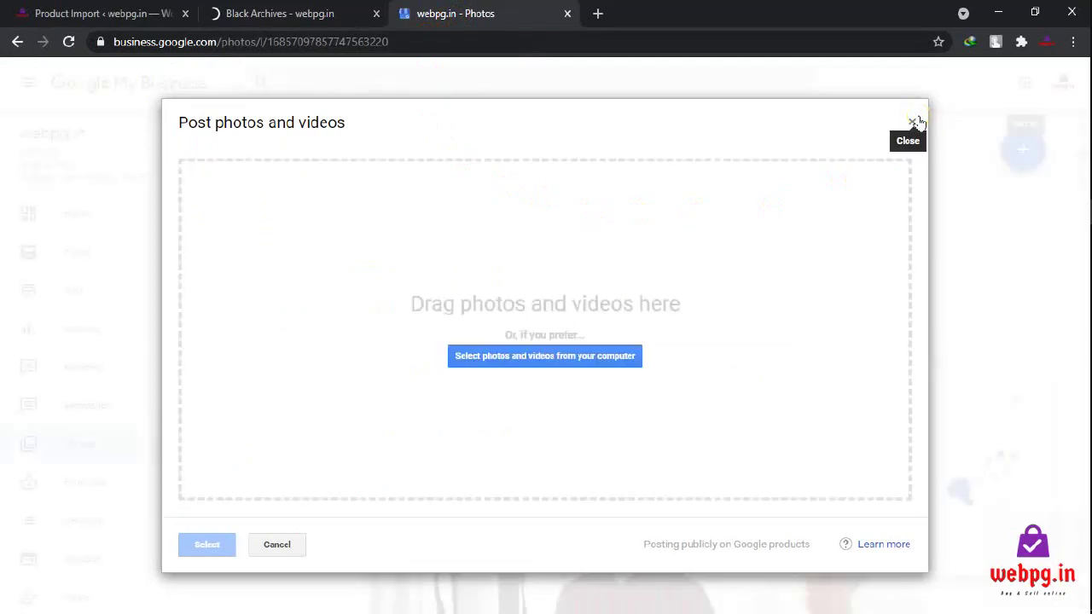
Close the Post photos and videos dialog and dismiss the Upload completed notice
click(904, 124)
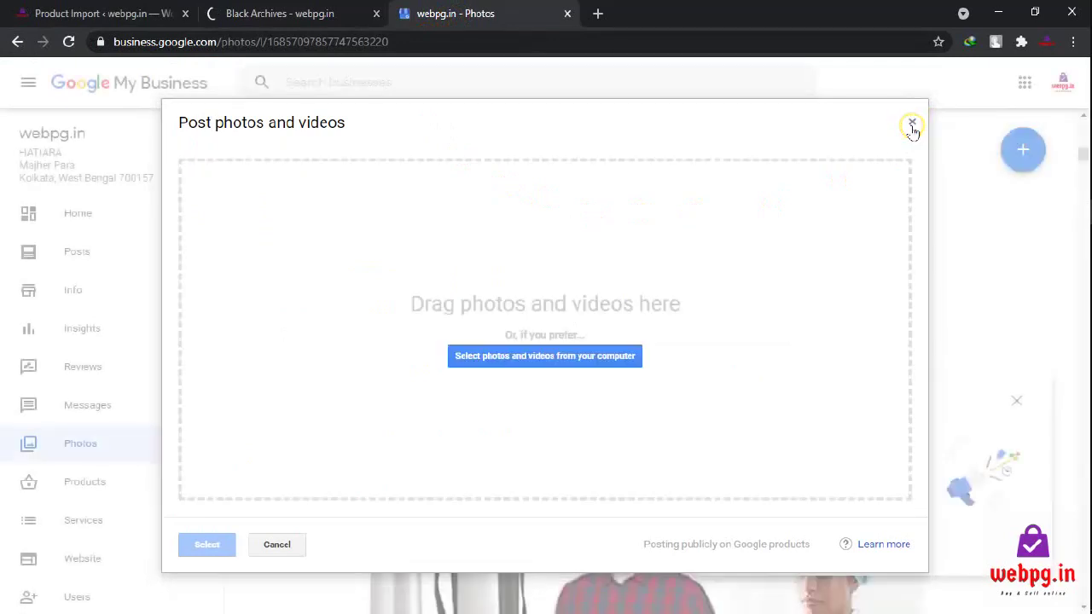
click(904, 126)
click(649, 332)
scroll(657, 324, down, 9)
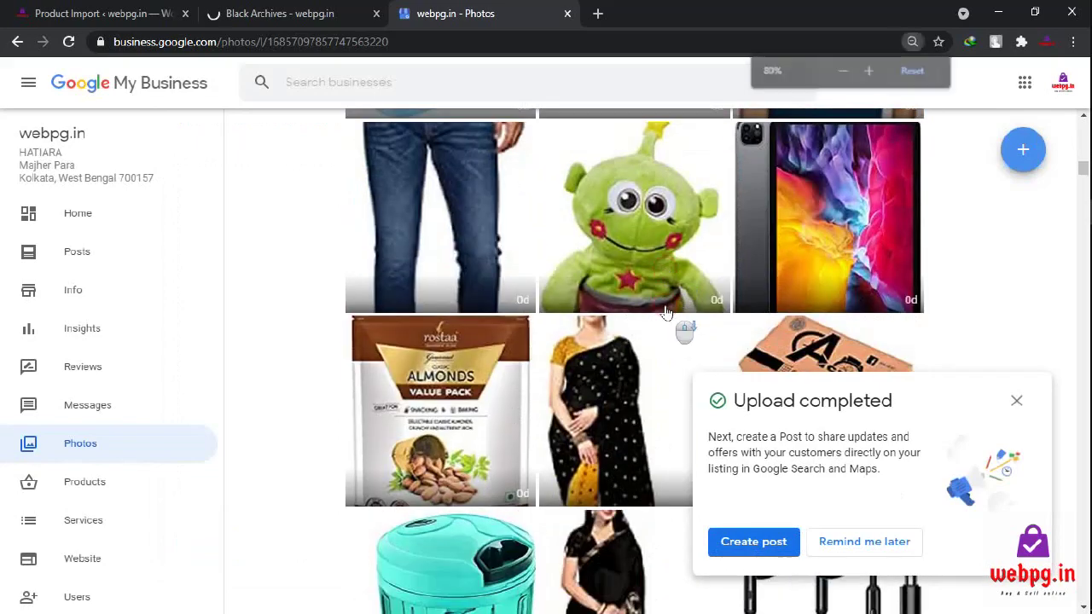
click(665, 376)
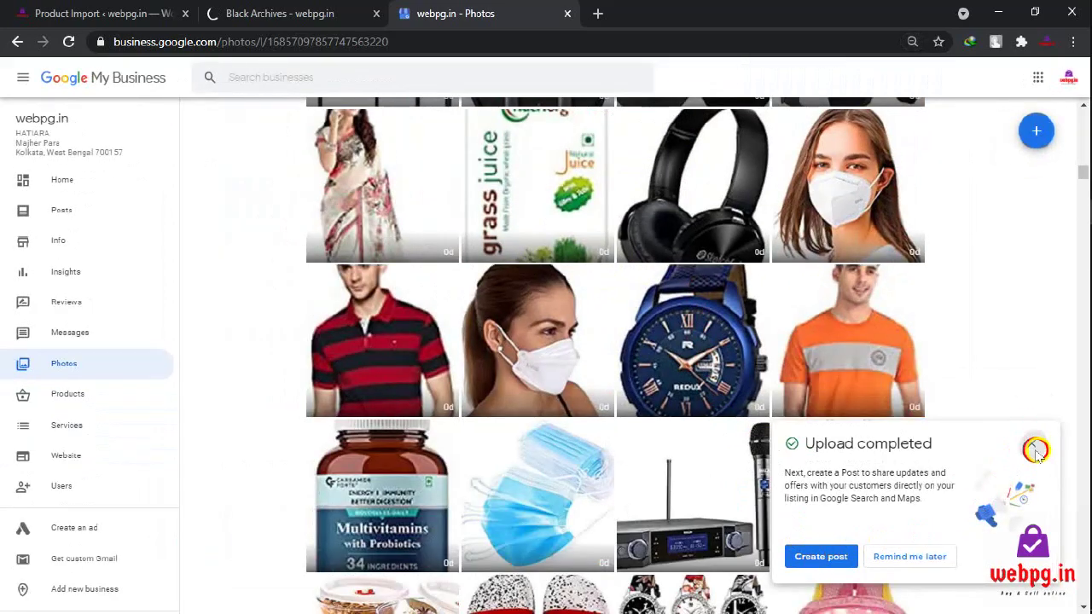
click(1031, 444)
Scroll through the Google My Business Photos grid to review the uploaded product photos
scroll(691, 345, up, 3)
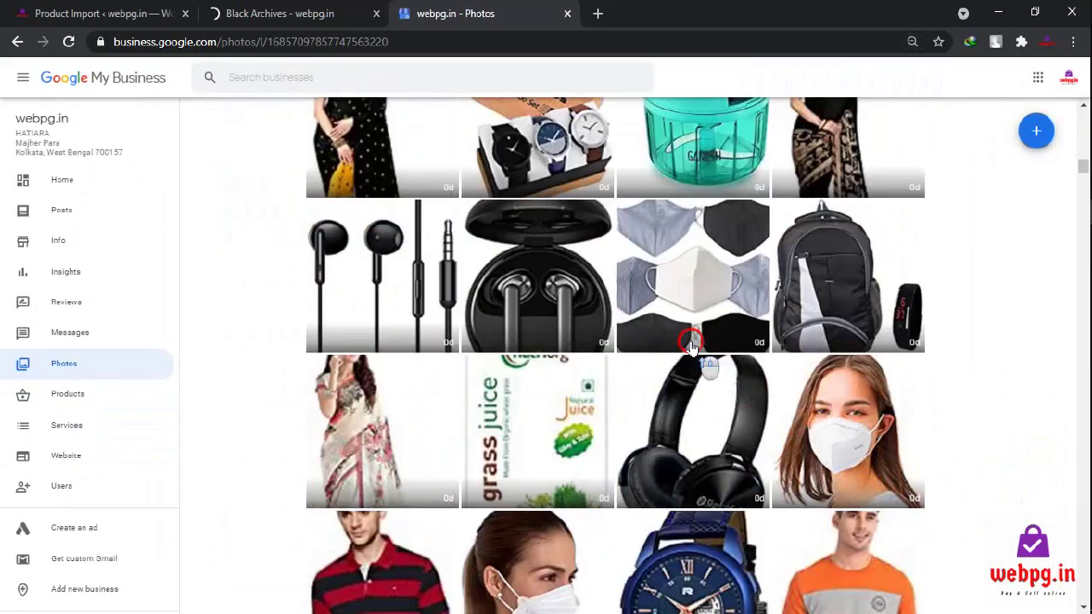
scroll(691, 345, up, 5)
scroll(691, 344, up, 5)
scroll(691, 342, up, 5)
scroll(691, 340, up, 5)
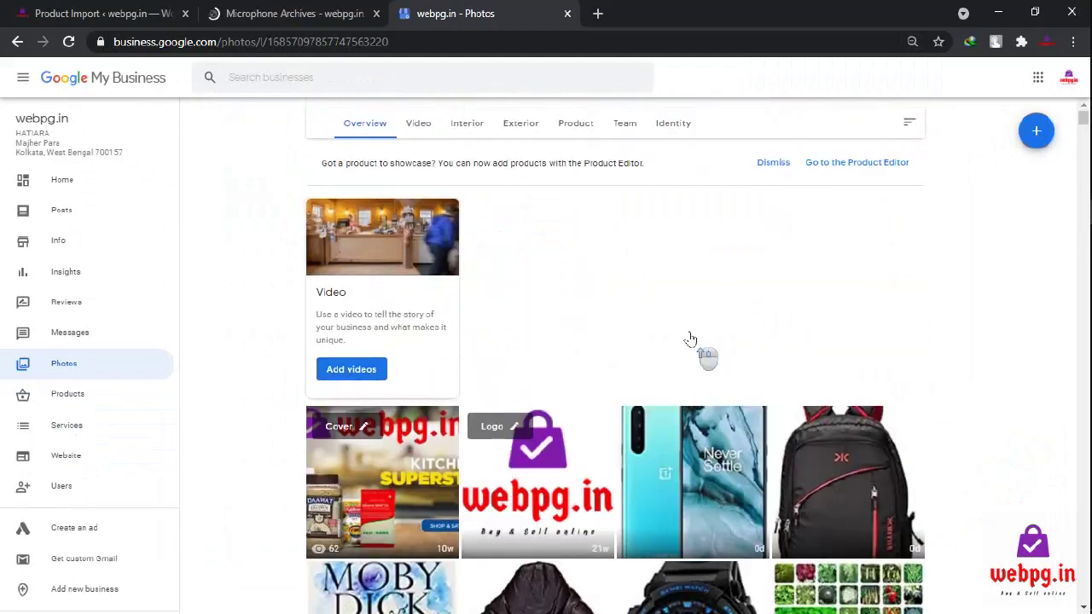
scroll(691, 340, down, 5)
scroll(691, 340, down, 5)
scroll(690, 339, down, 5)
scroll(691, 339, down, 5)
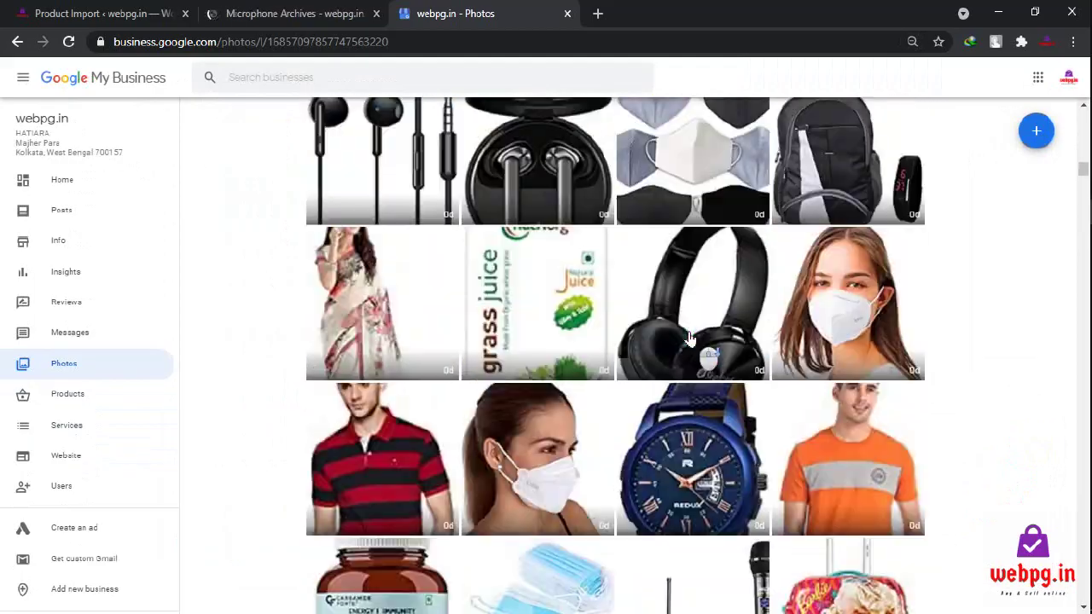
scroll(691, 339, down, 5)
scroll(691, 340, down, 5)
scroll(691, 339, down, 5)
scroll(691, 339, down, 5)
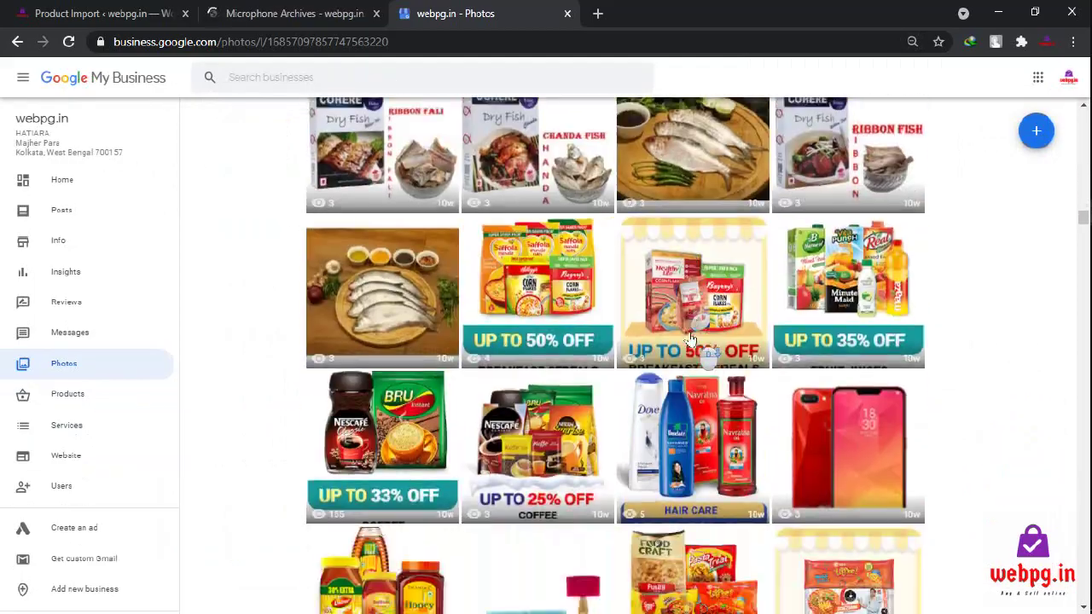
scroll(690, 339, down, 3)
scroll(691, 340, up, 3)
Map the CSV's short description column to the Short description field
click(114, 16)
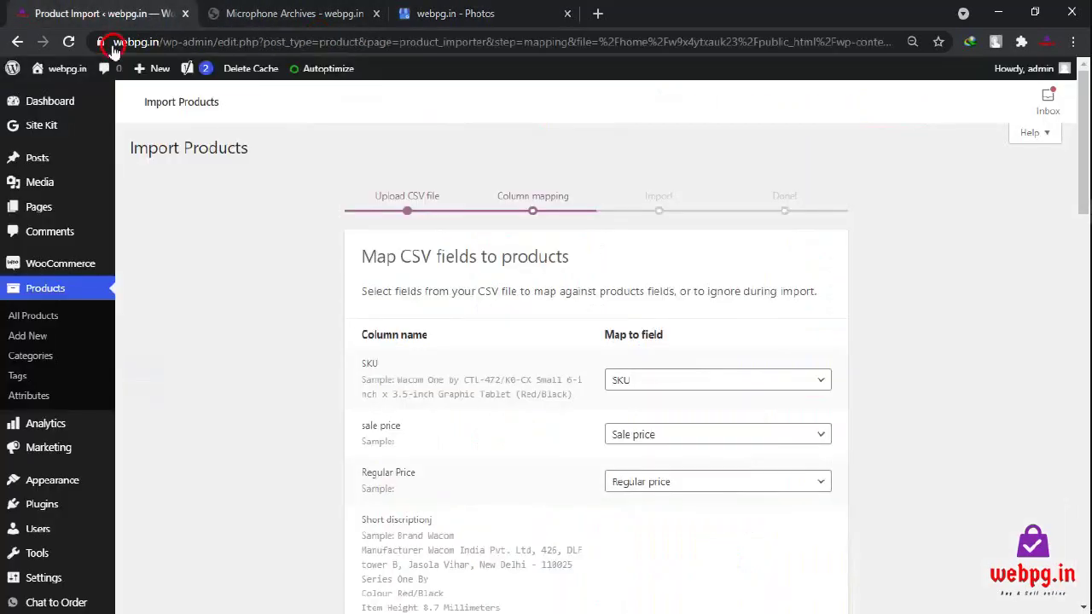
scroll(618, 391, down, 1)
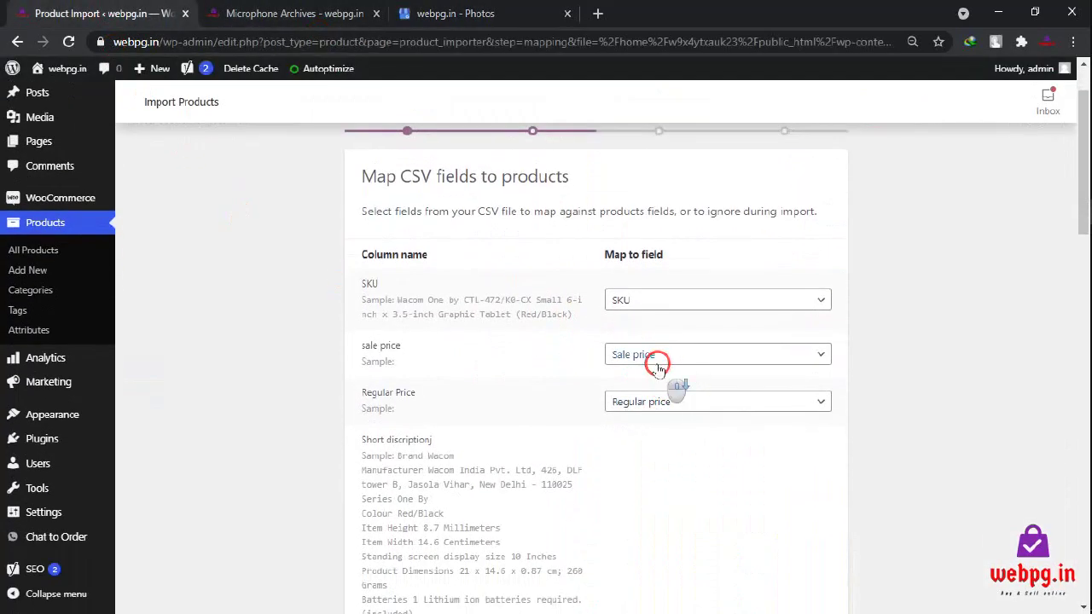
scroll(659, 368, down, 1)
scroll(666, 381, down, 2)
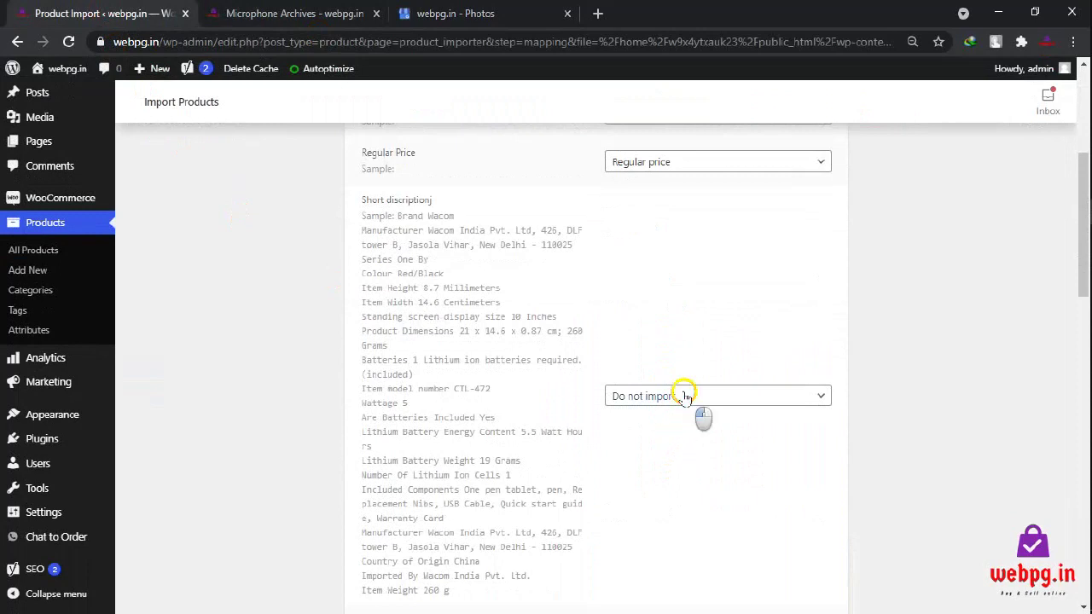
click(685, 397)
key(Down)
key(Down)
key(Down)
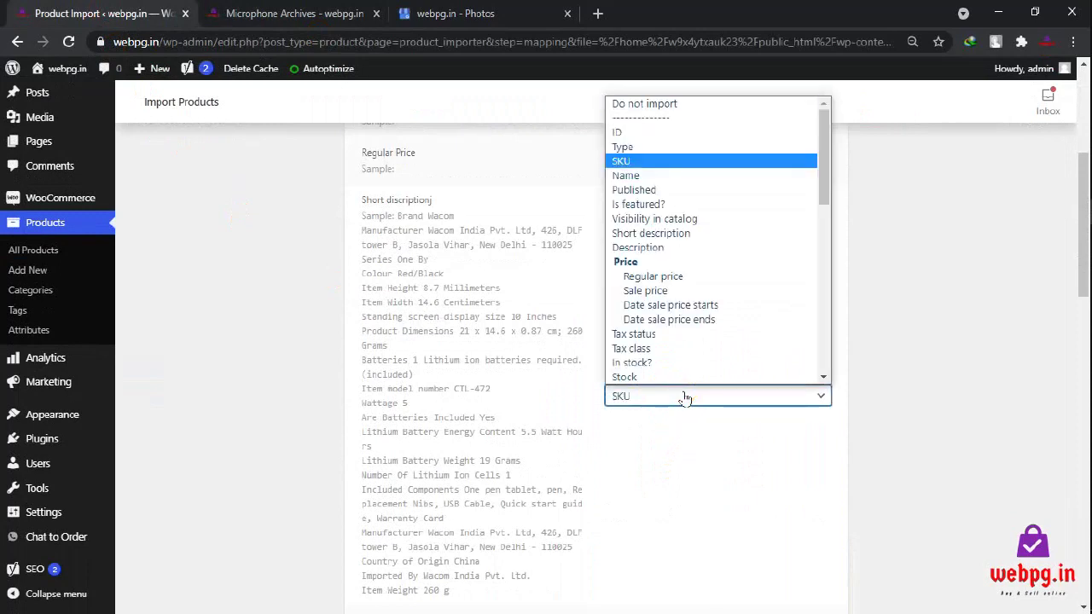
key(Down)
key(Down)
key(Down)
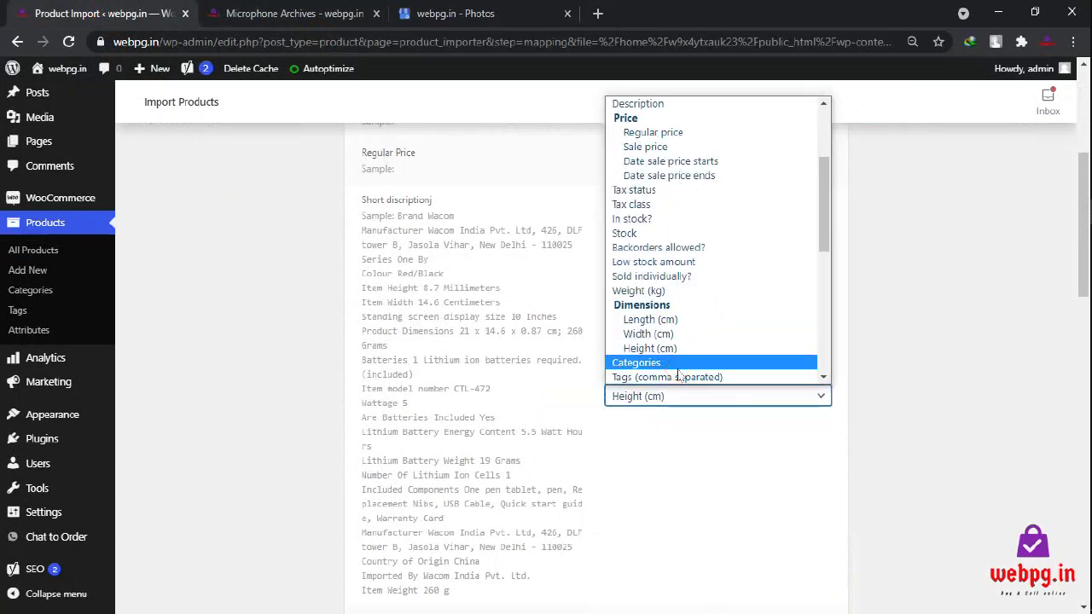
key(Down)
key(Down)
key(Down)
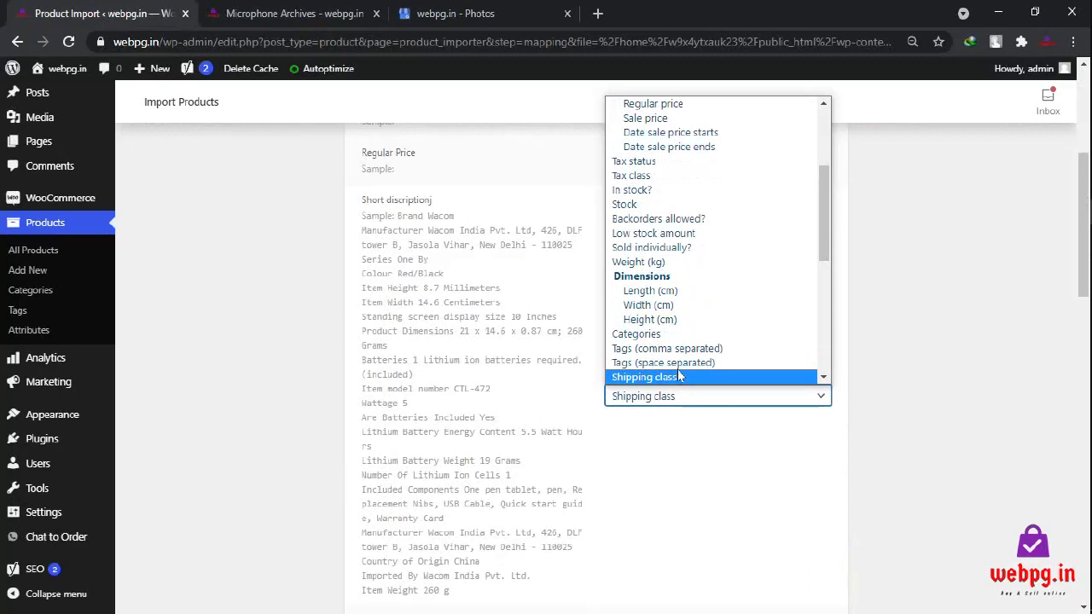
key(s)
key(h)
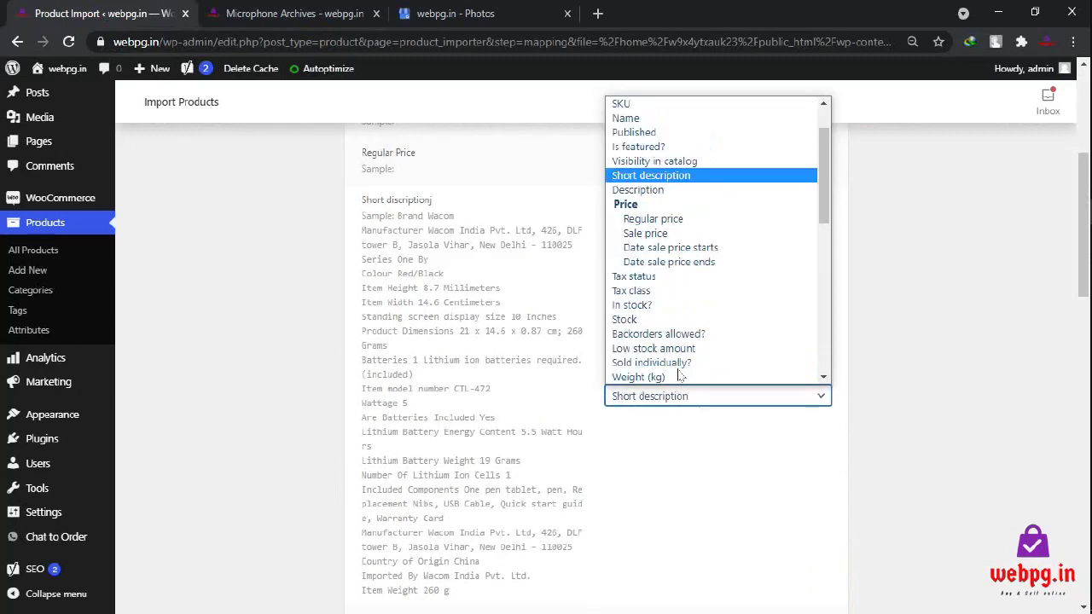
click(687, 396)
Map the Image column to the Images field
scroll(598, 379, down, 2)
scroll(524, 367, down, 1)
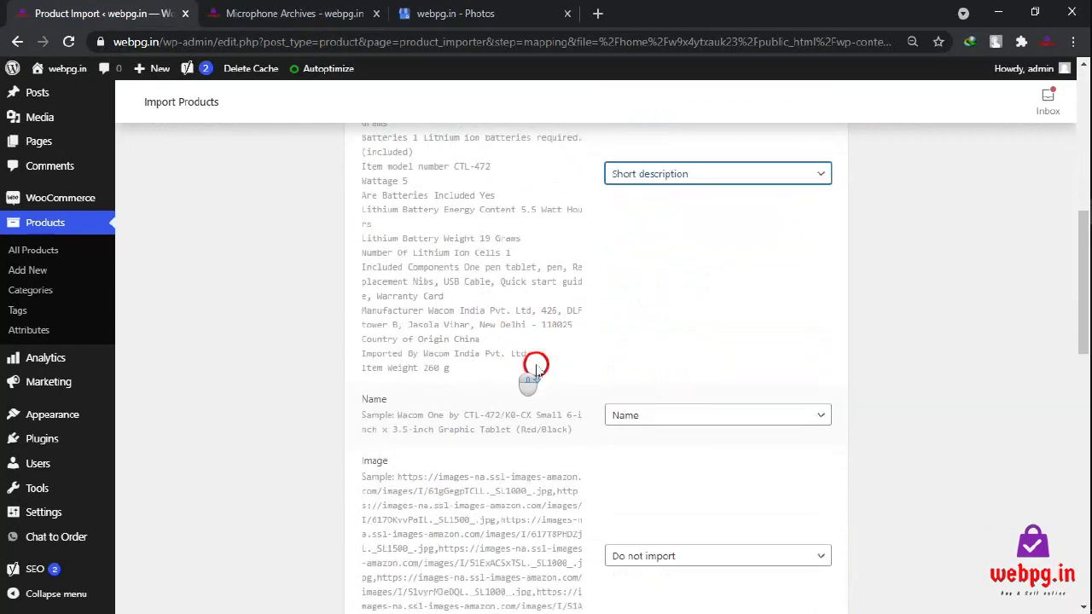
scroll(671, 413, down, 2)
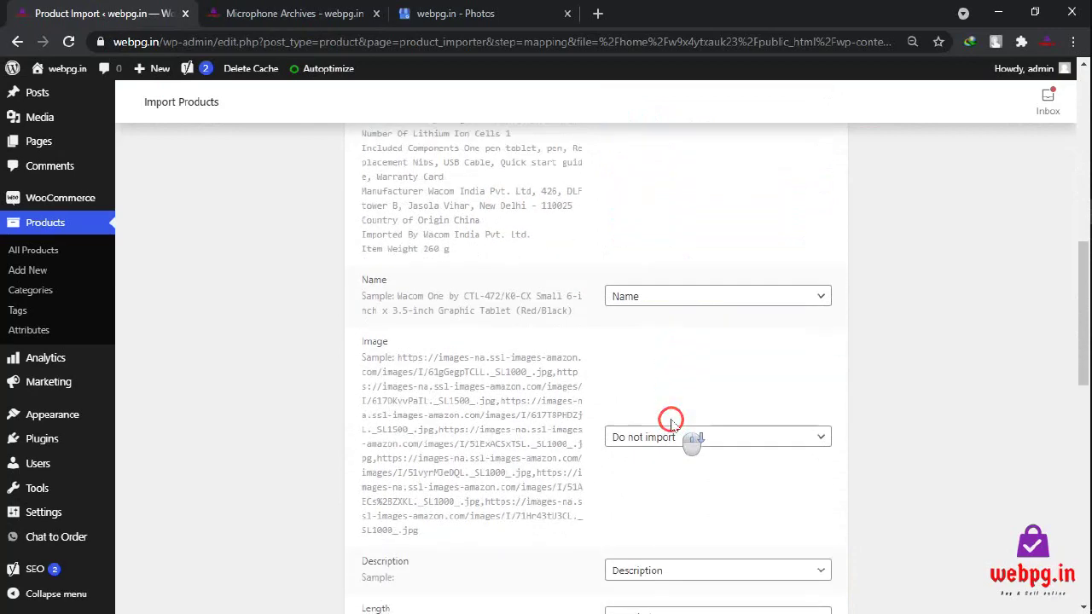
click(711, 391)
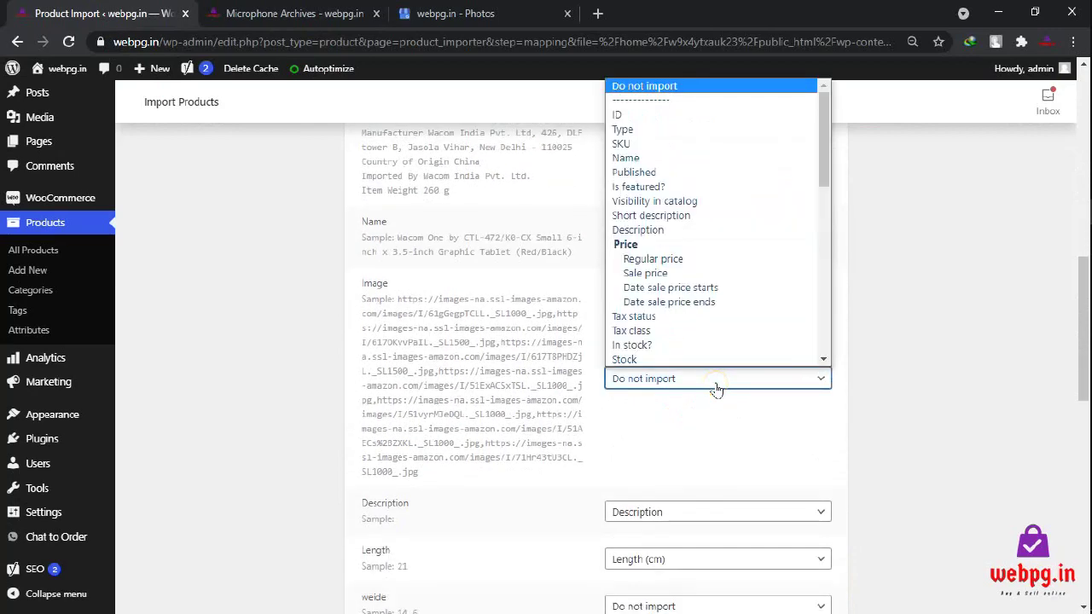
text(im)
click(718, 391)
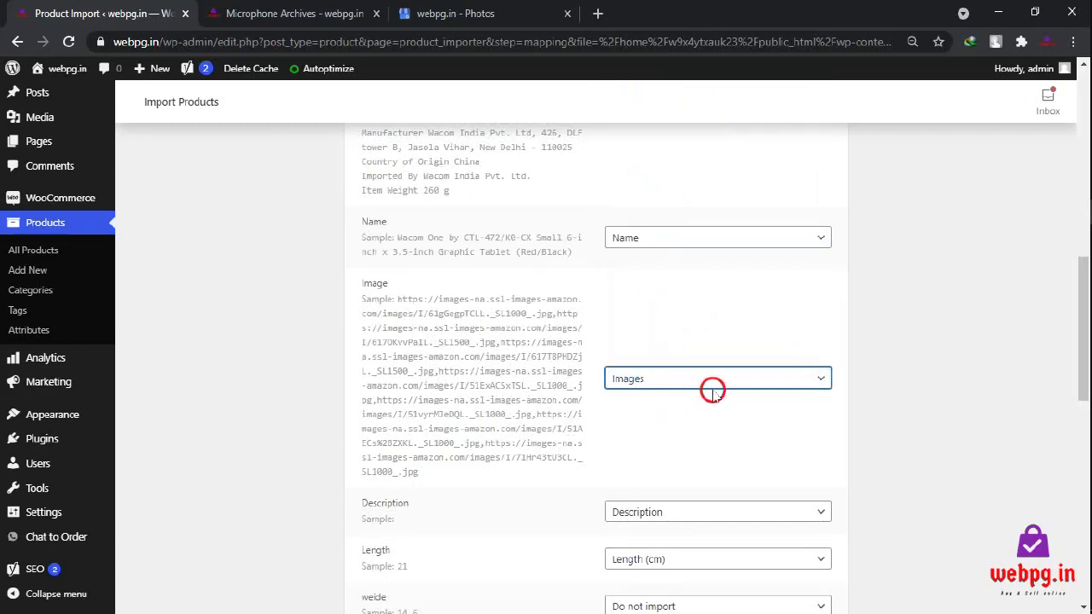
key(Tab)
scroll(713, 394, down, 2)
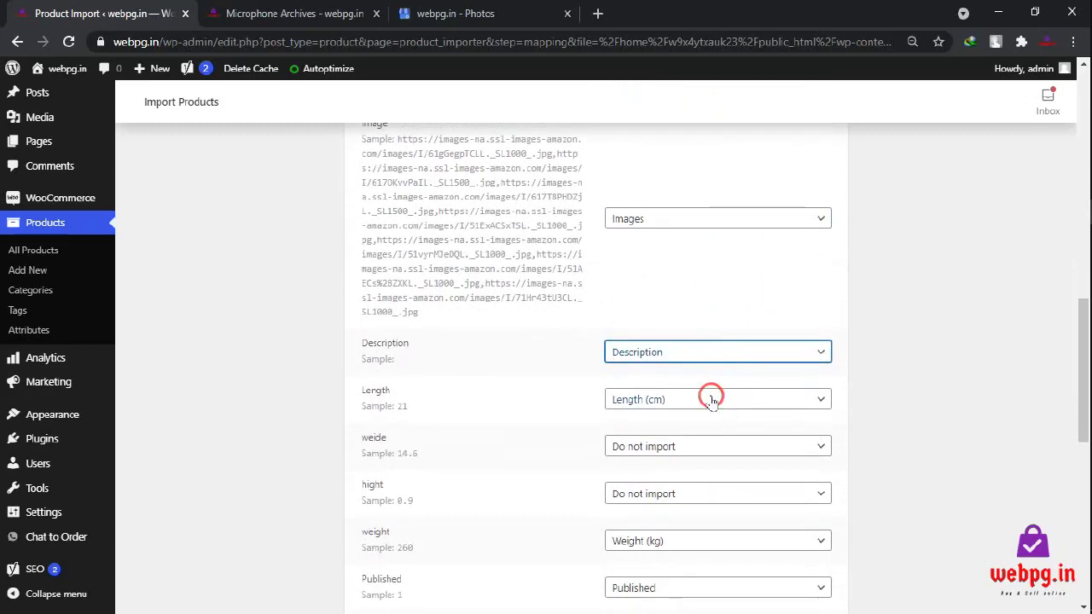
scroll(712, 402, up, 5)
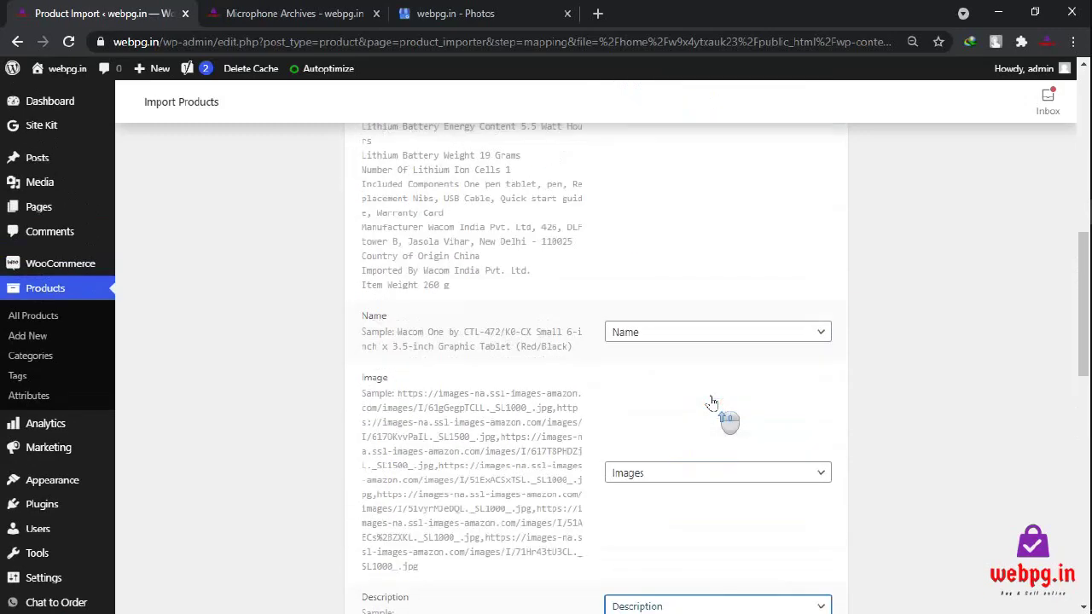
scroll(712, 403, down, 1)
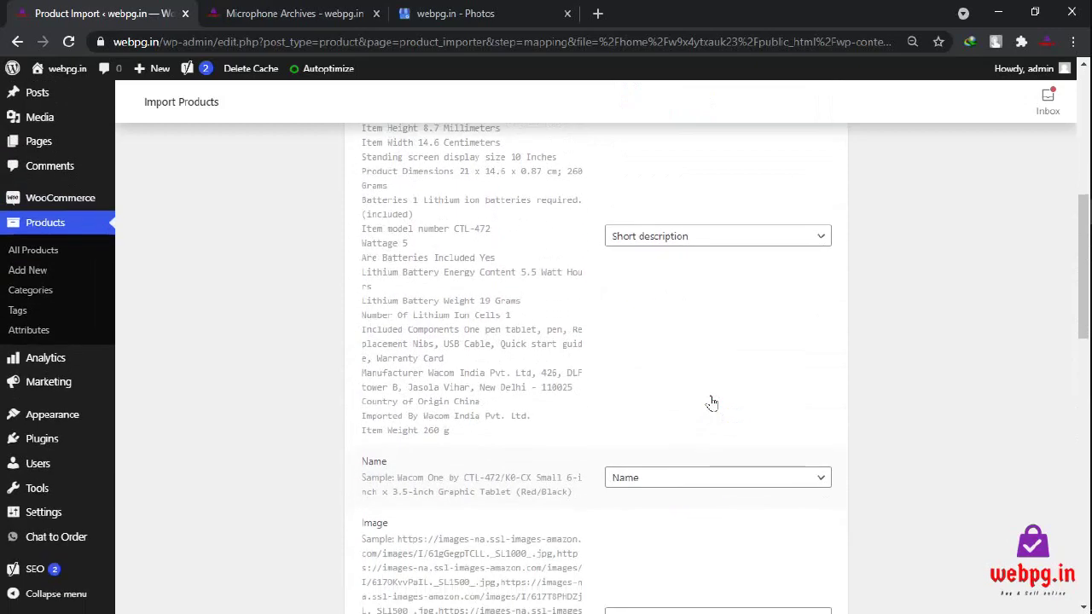
scroll(712, 403, down, 1)
Map the weide column to Width (cm) and the hight column to Height (cm)
scroll(710, 390, down, 3)
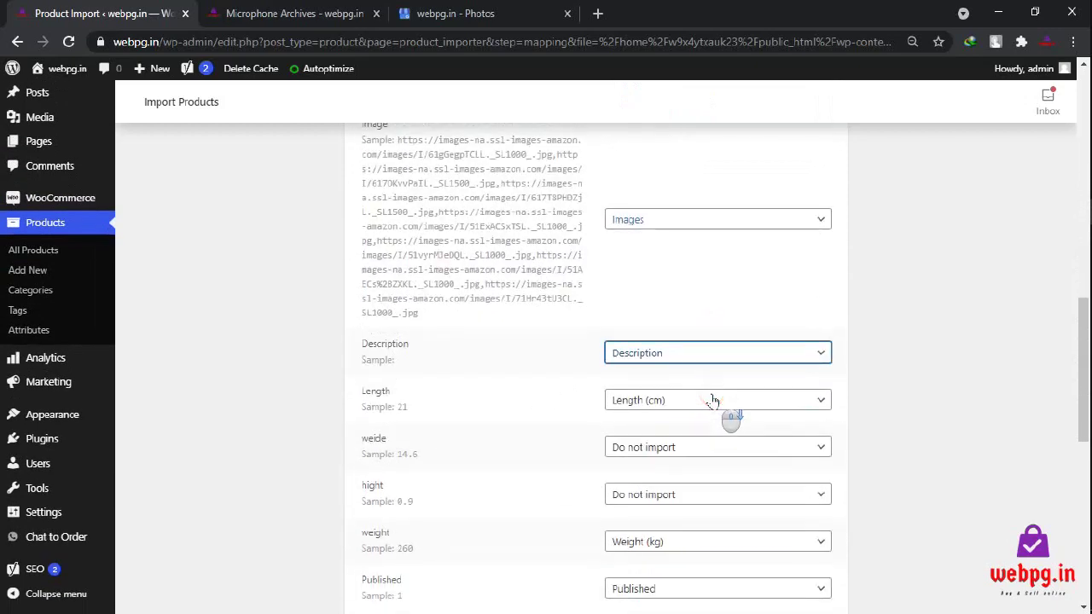
click(651, 361)
scroll(655, 366, down, 1)
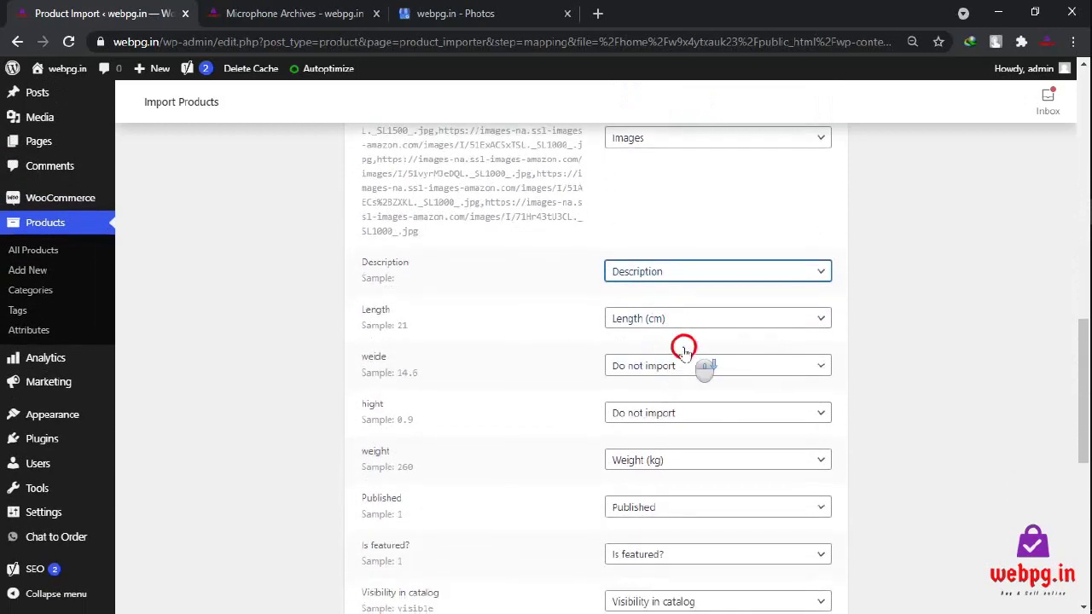
scroll(685, 348, down, 1)
click(699, 313)
click(707, 295)
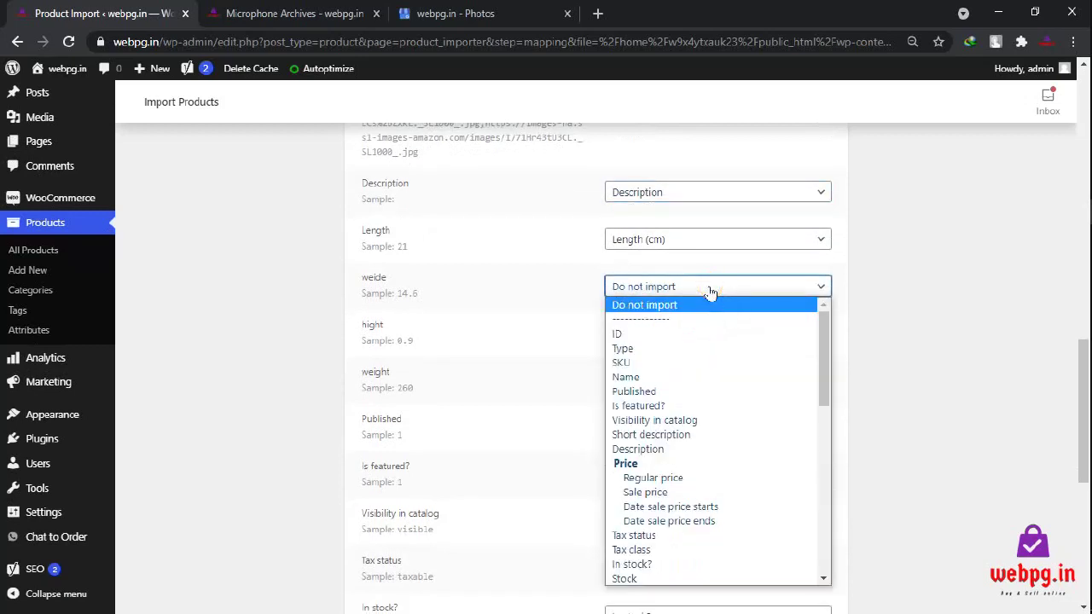
key(w)
key(w)
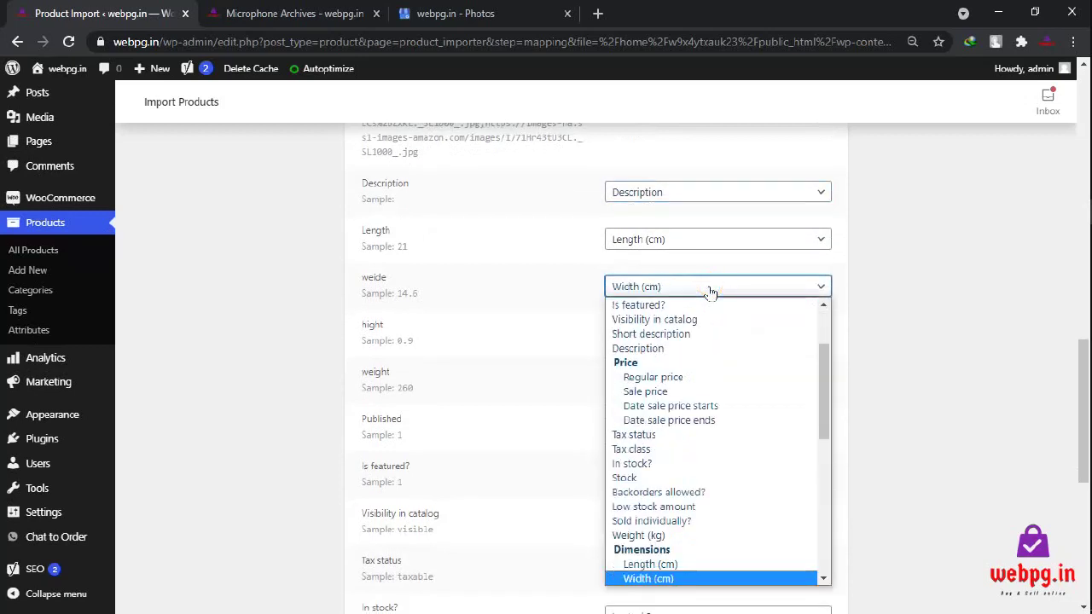
click(688, 329)
click(687, 333)
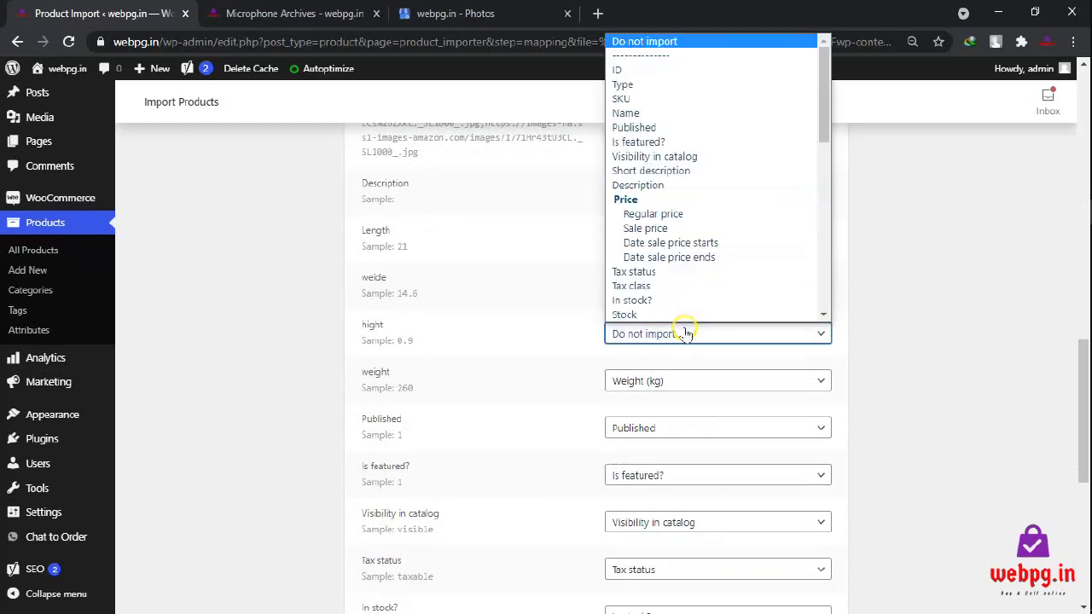
key(h)
click(685, 334)
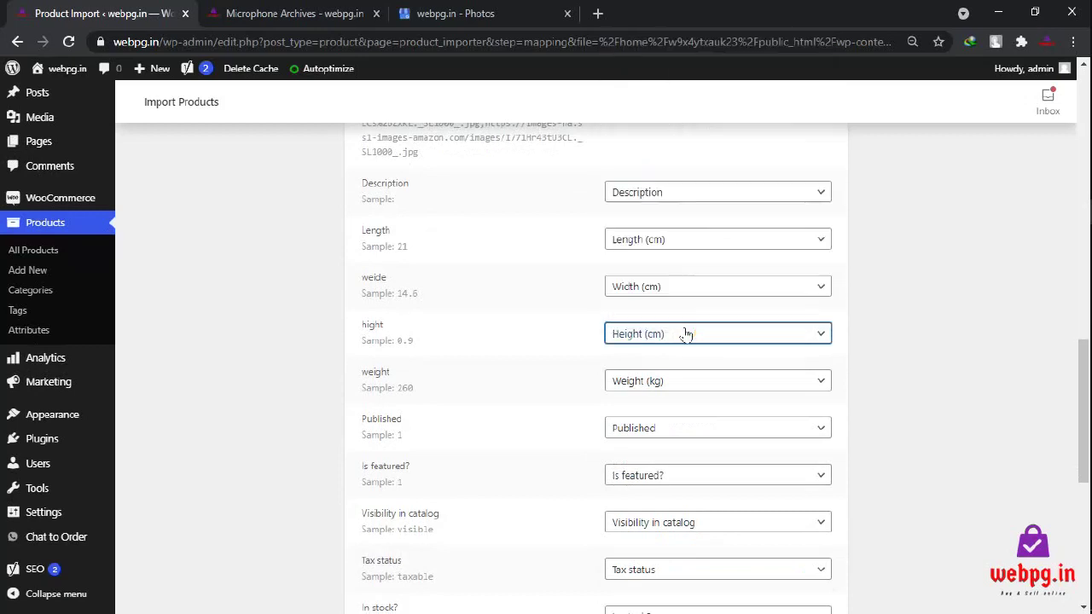
Map the Name column to Tags (comma separated)
key(Tab)
key(Tab)
key(Tab)
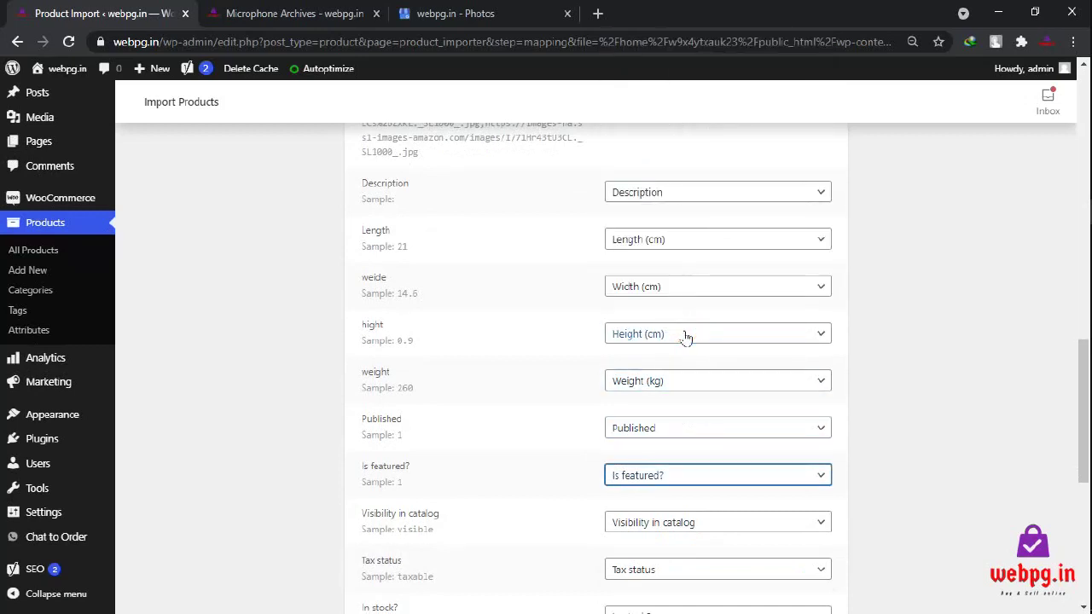
key(Tab)
key(Tab)
key(Tab)
key(Tab)
key(Tab)
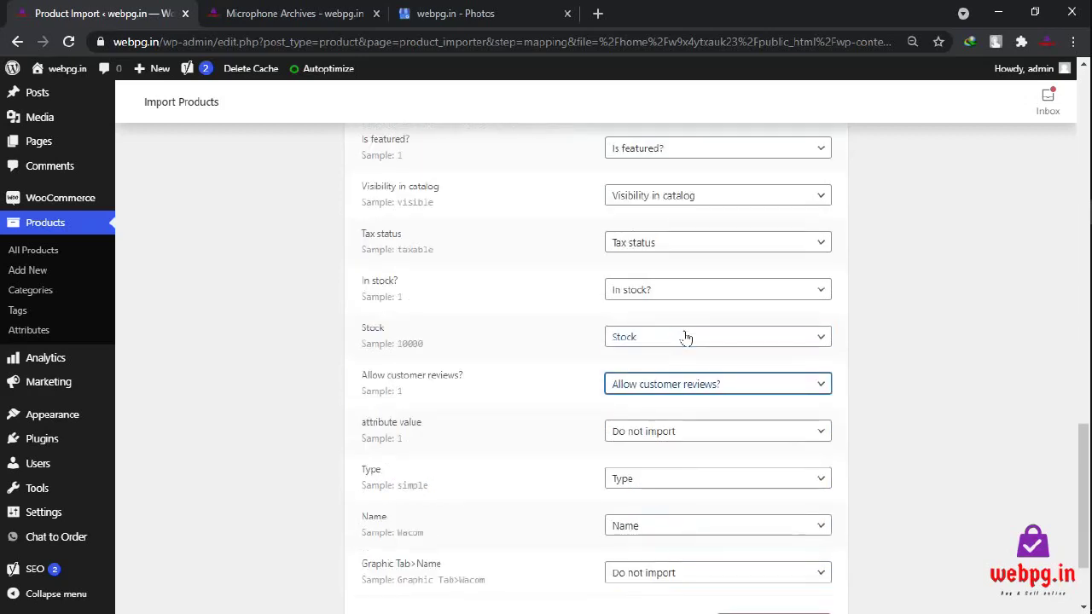
key(Tab)
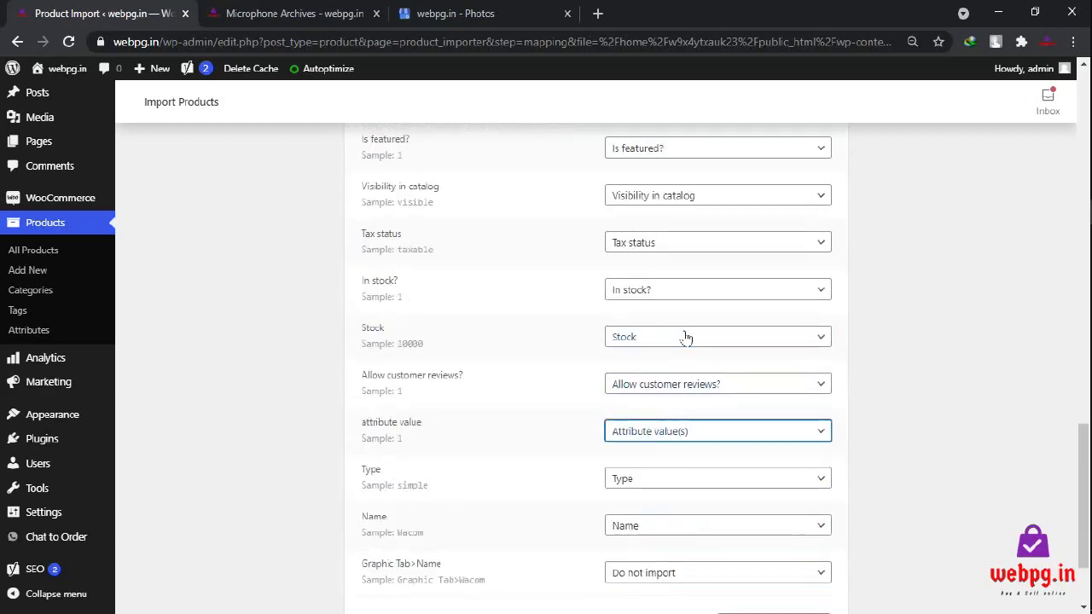
key(Tab)
key(Tab)
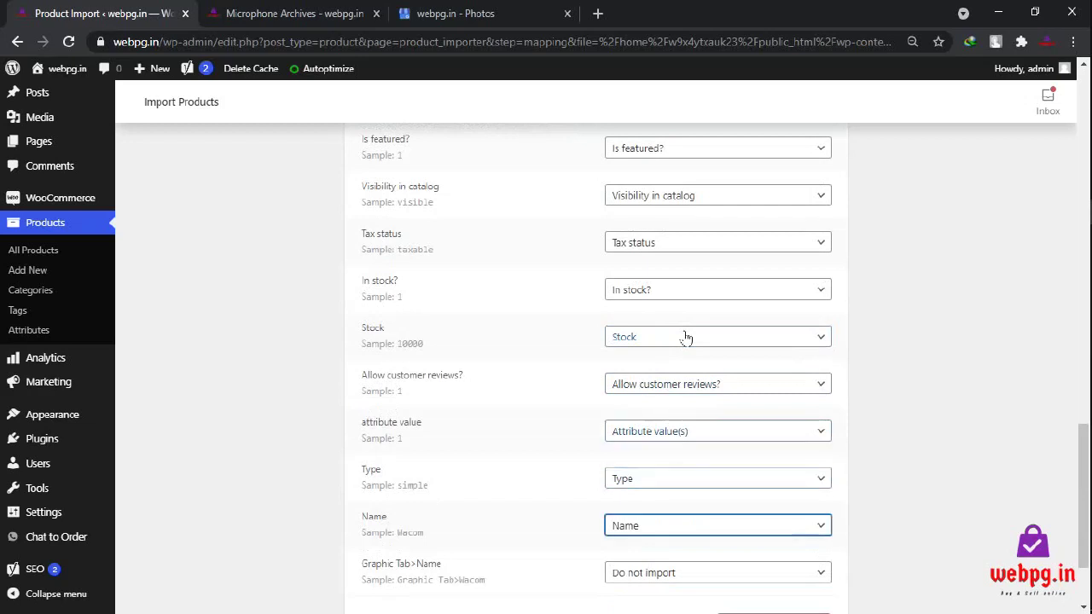
key(Tab)
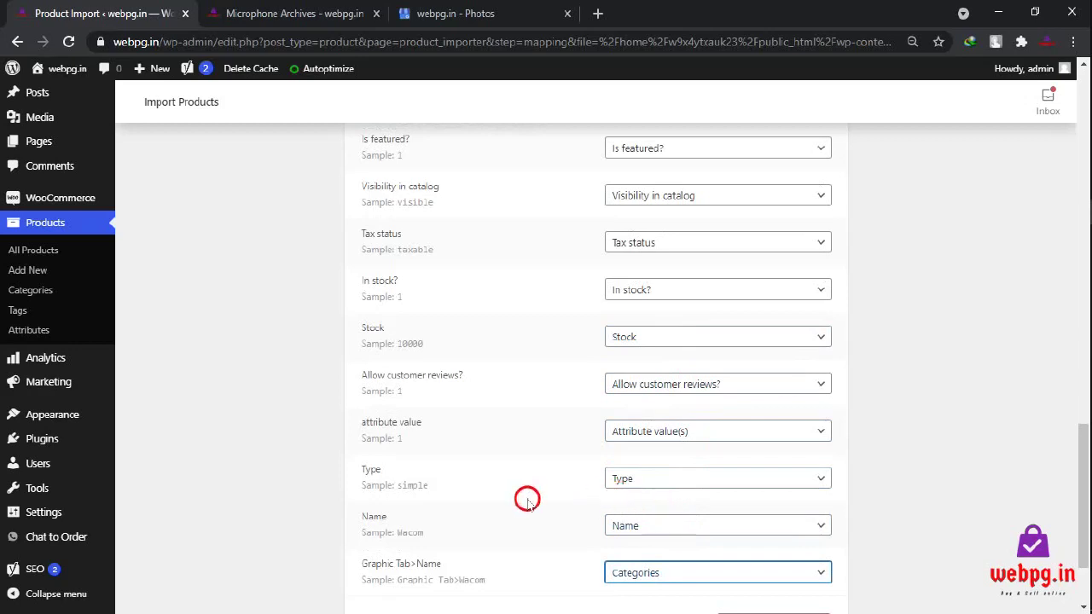
click(665, 527)
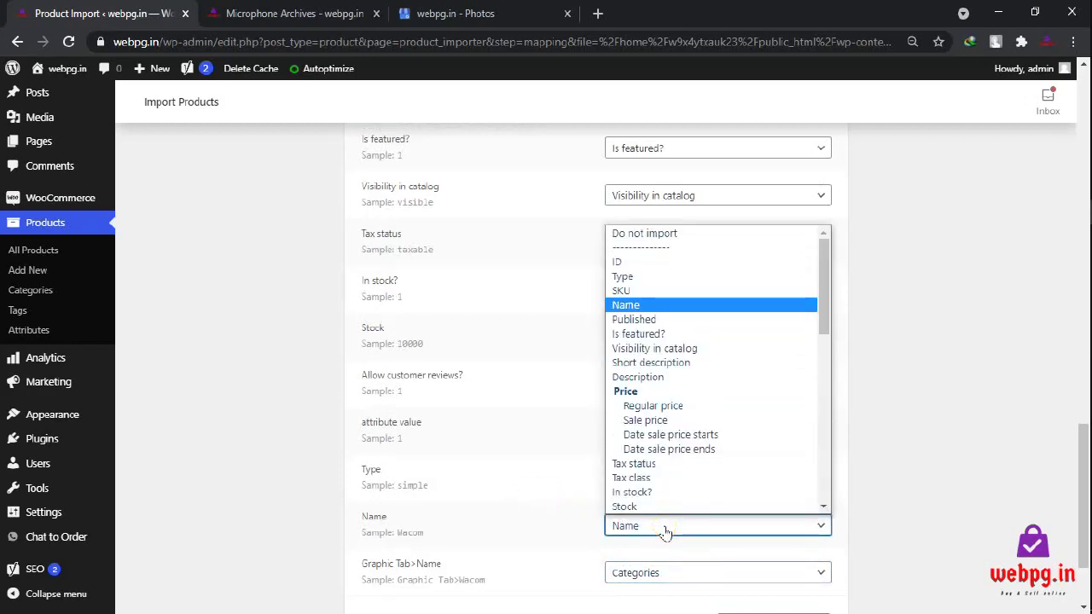
key(t)
key(t)
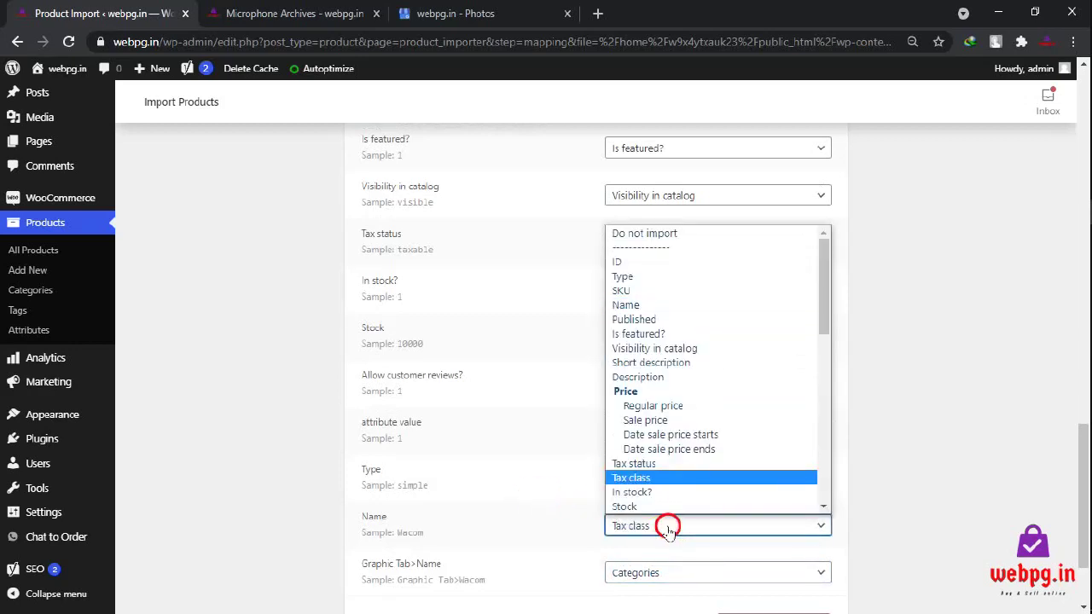
key(t)
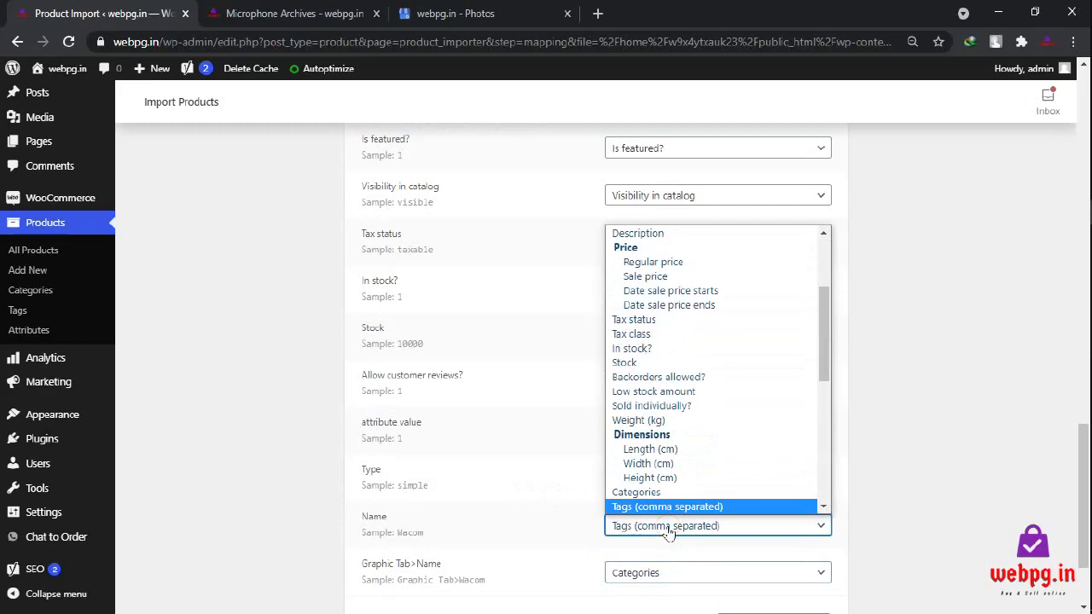
key(Return)
scroll(889, 524, down, 2)
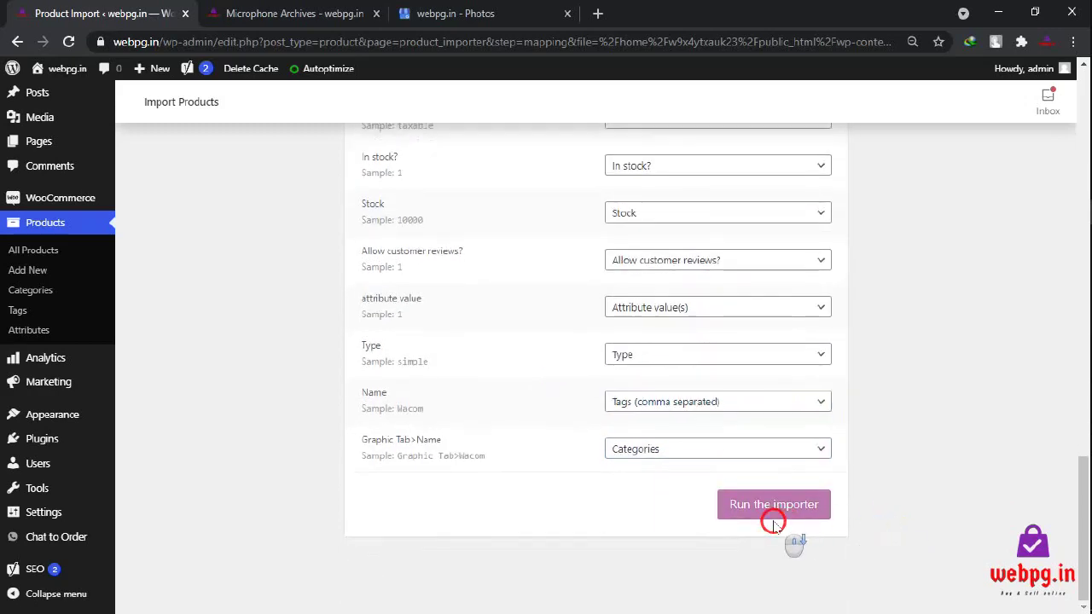
Run the importer, then scroll down the storefront Microphone category page
click(773, 516)
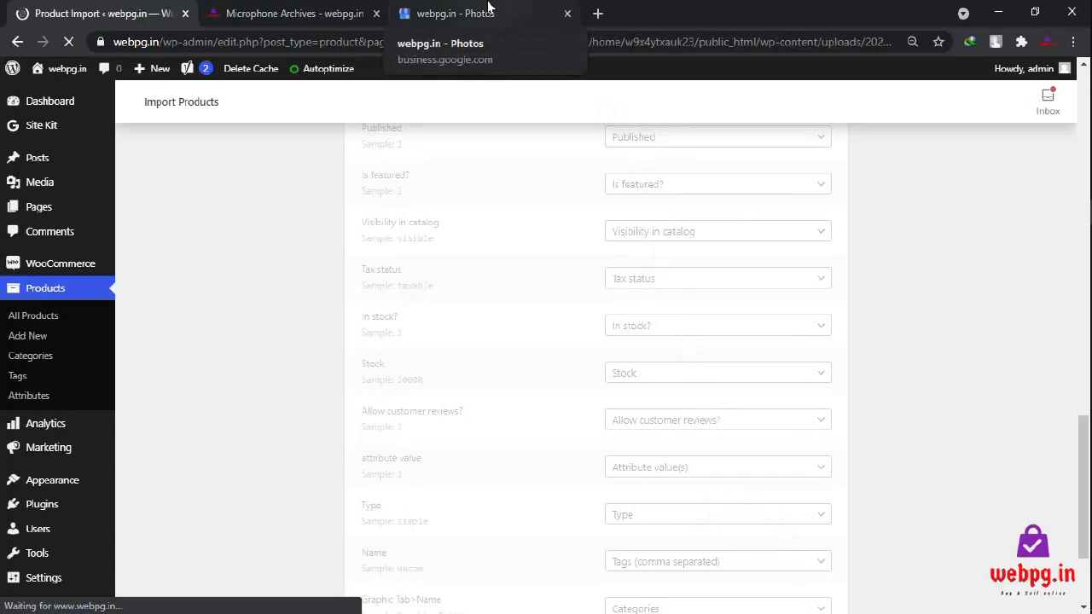
click(332, 7)
scroll(546, 324, down, 2)
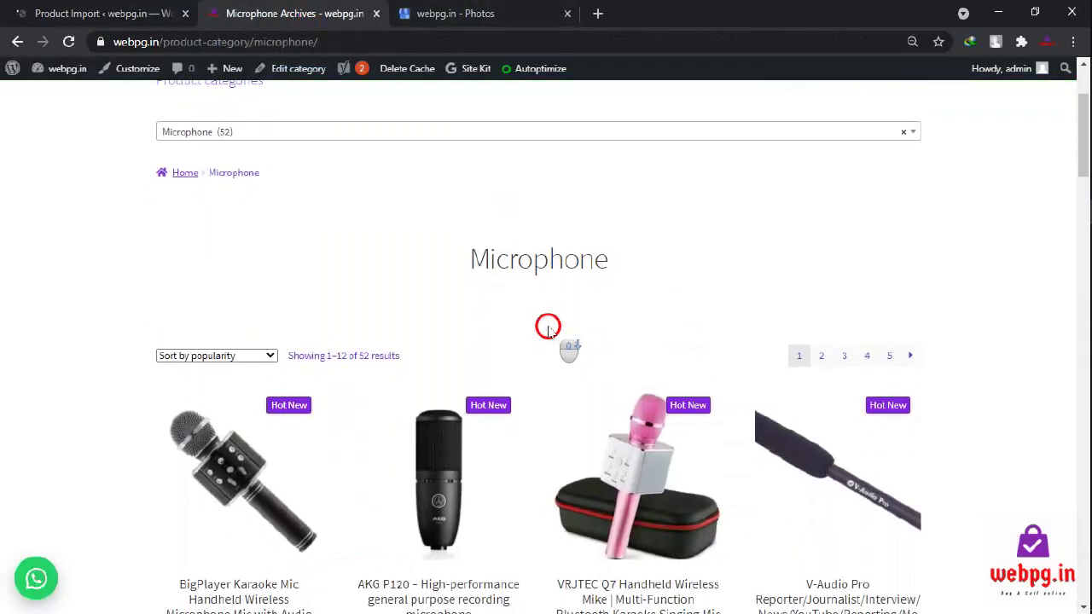
scroll(571, 328, down, 2)
scroll(571, 329, down, 2)
scroll(576, 325, down, 4)
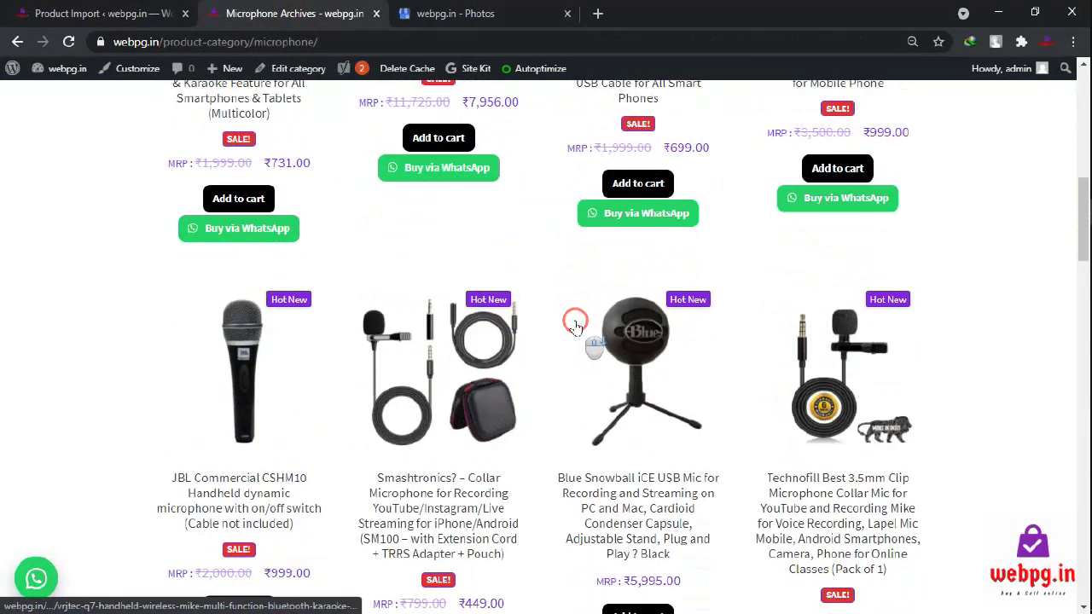
Browse the 52 Microphone products down to the Best-Selling tag and category clouds
scroll(576, 326, up, 5)
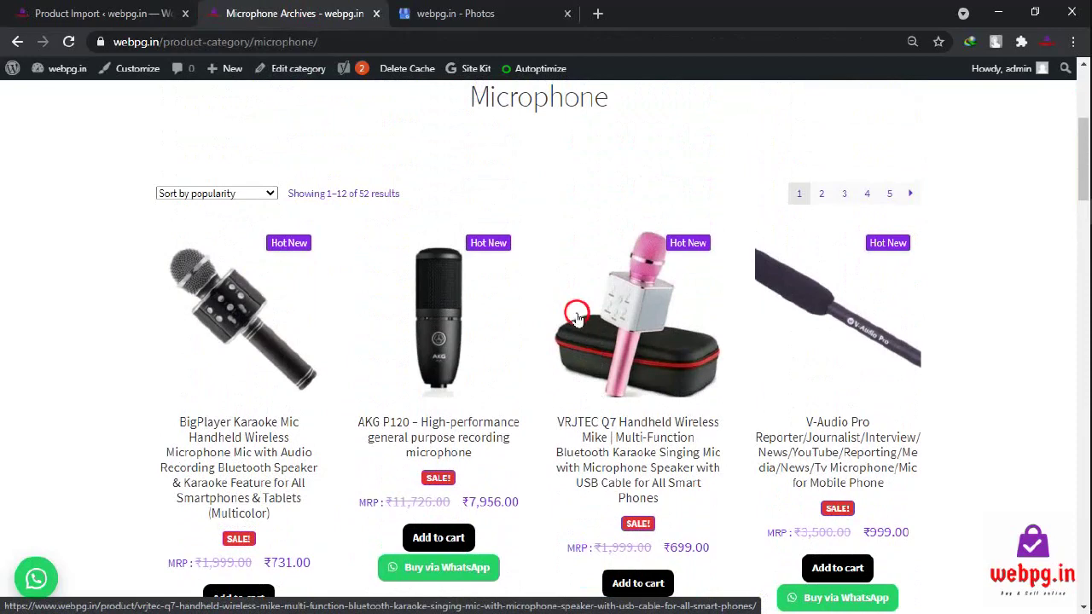
scroll(698, 409, down, 2)
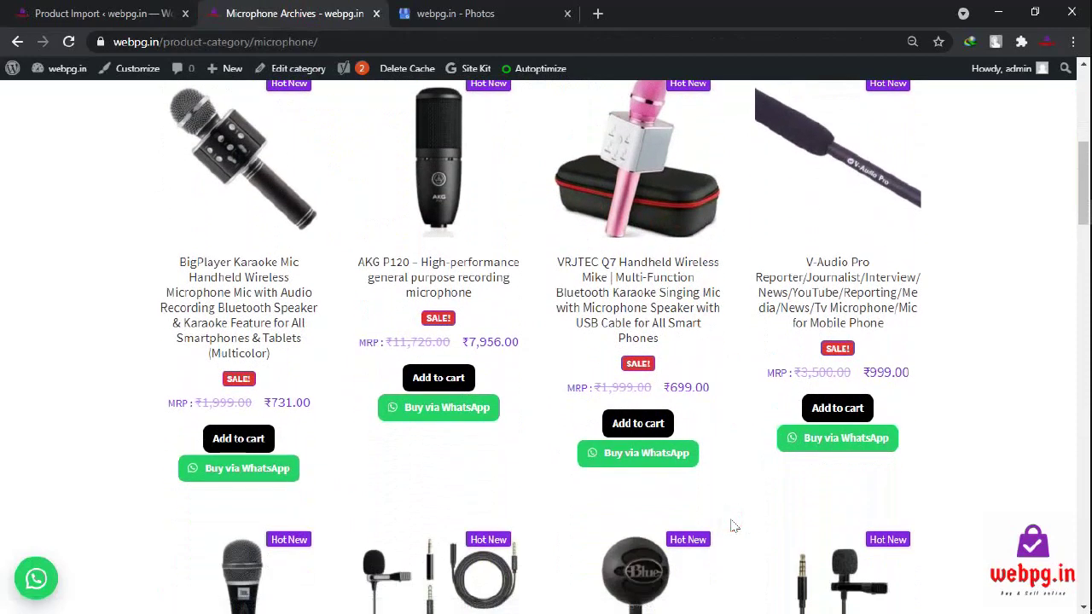
scroll(732, 526, up, 5)
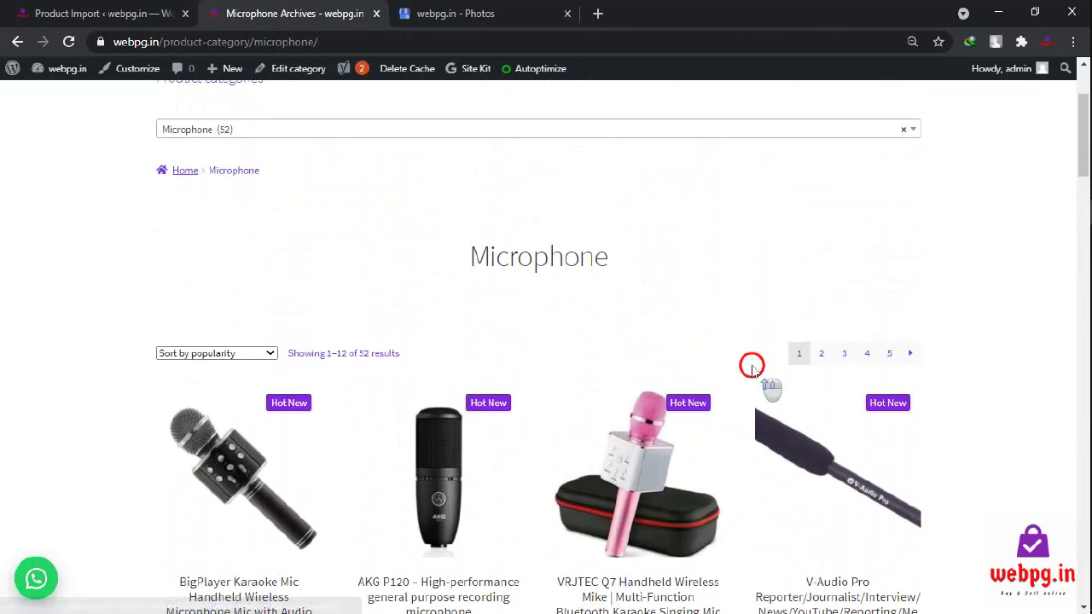
scroll(539, 372, up, 1)
mouse_move(506, 187)
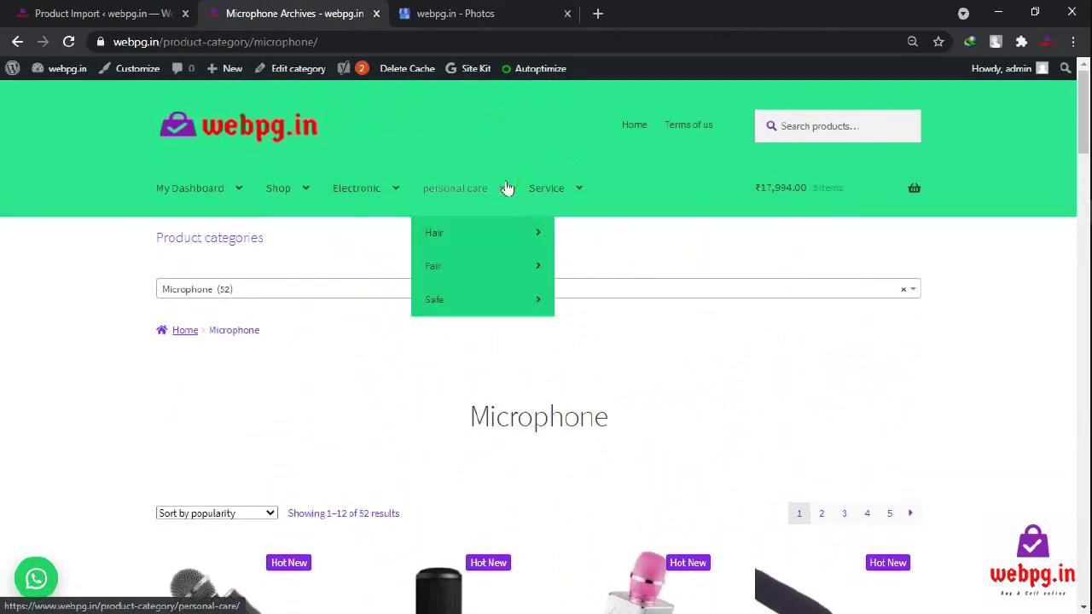
scroll(568, 419, down, 2)
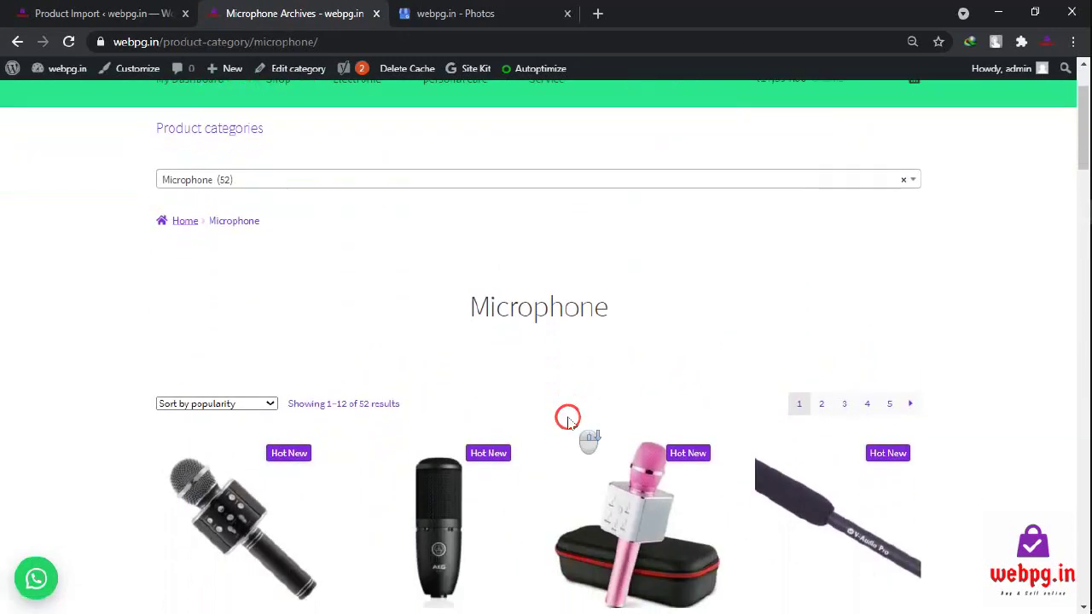
drag(465, 257, 636, 260)
click(488, 252)
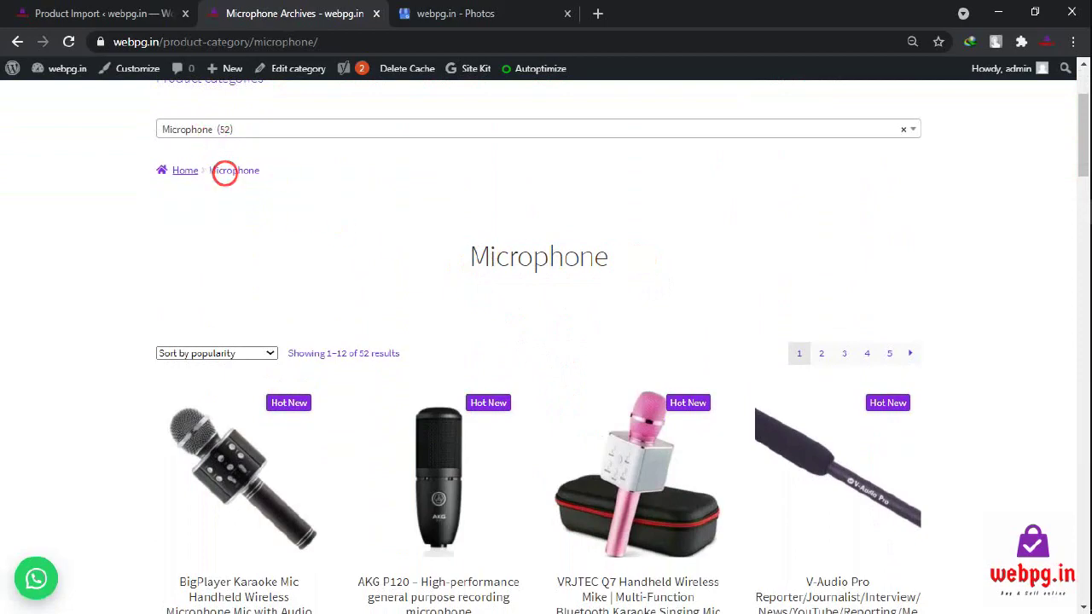
scroll(490, 261, down, 1)
scroll(369, 290, down, 3)
scroll(543, 321, down, 3)
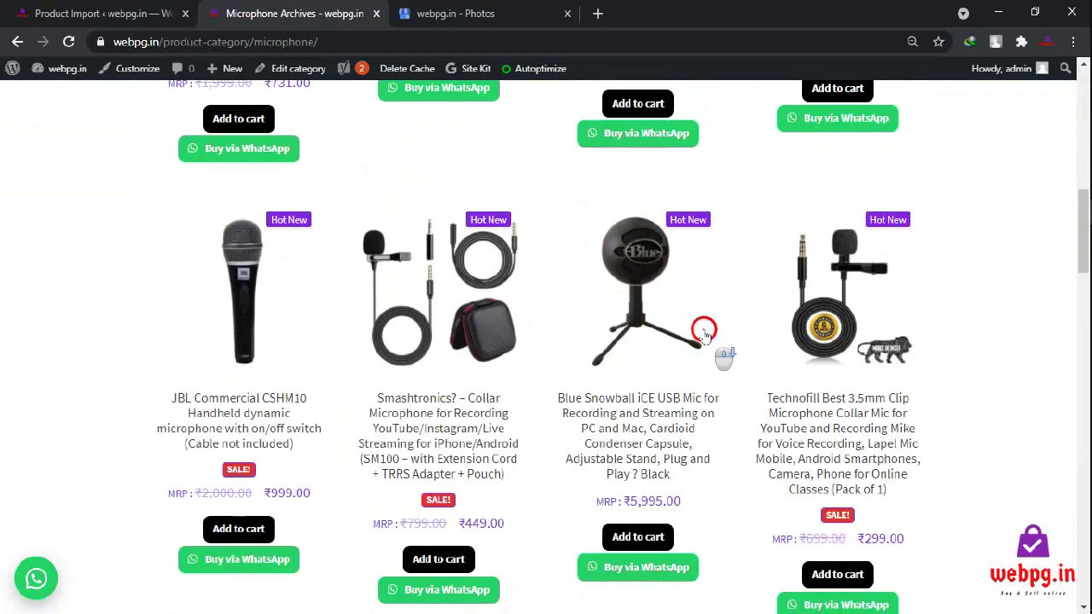
scroll(861, 337, down, 4)
scroll(836, 336, down, 3)
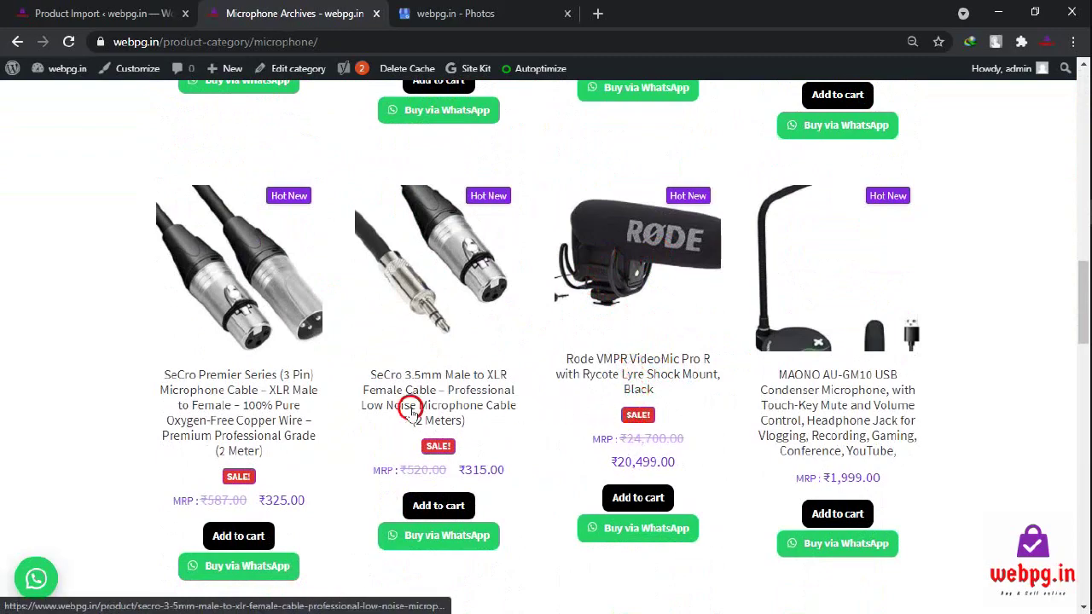
scroll(407, 405, down, 1)
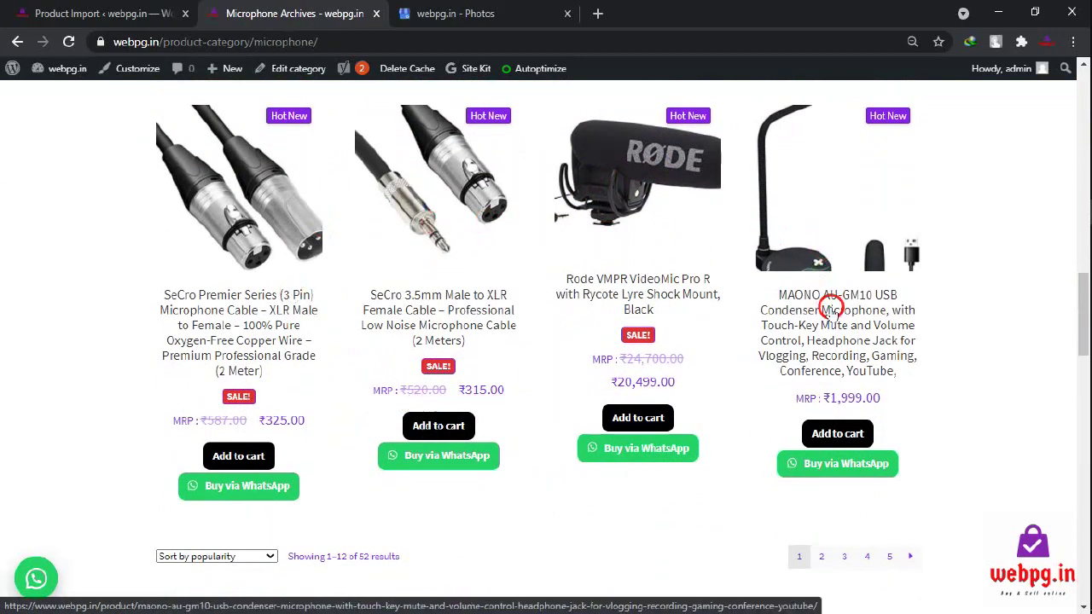
scroll(544, 311, down, 3)
scroll(544, 312, down, 2)
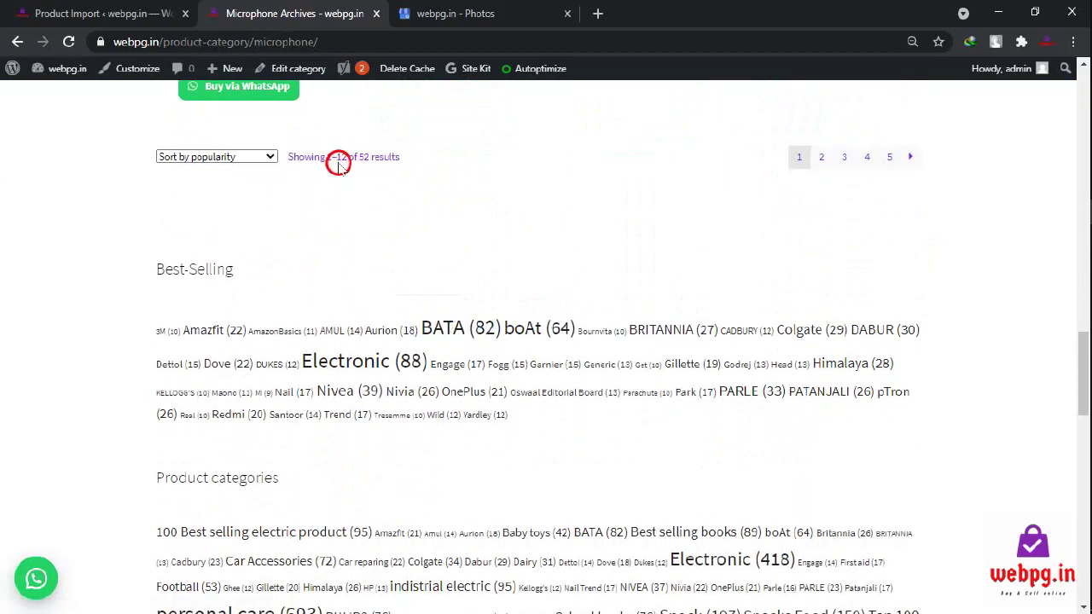
scroll(320, 179, up, 15)
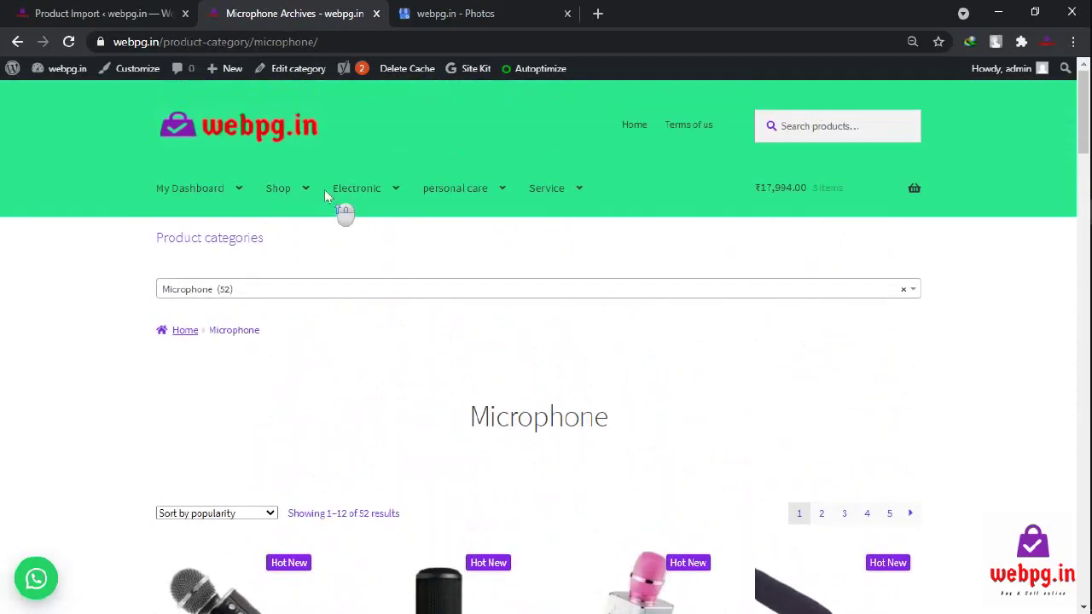
mouse_move(346, 214)
scroll(410, 247, down, 2)
scroll(432, 261, down, 5)
scroll(470, 580, down, 5)
scroll(470, 365, down, 5)
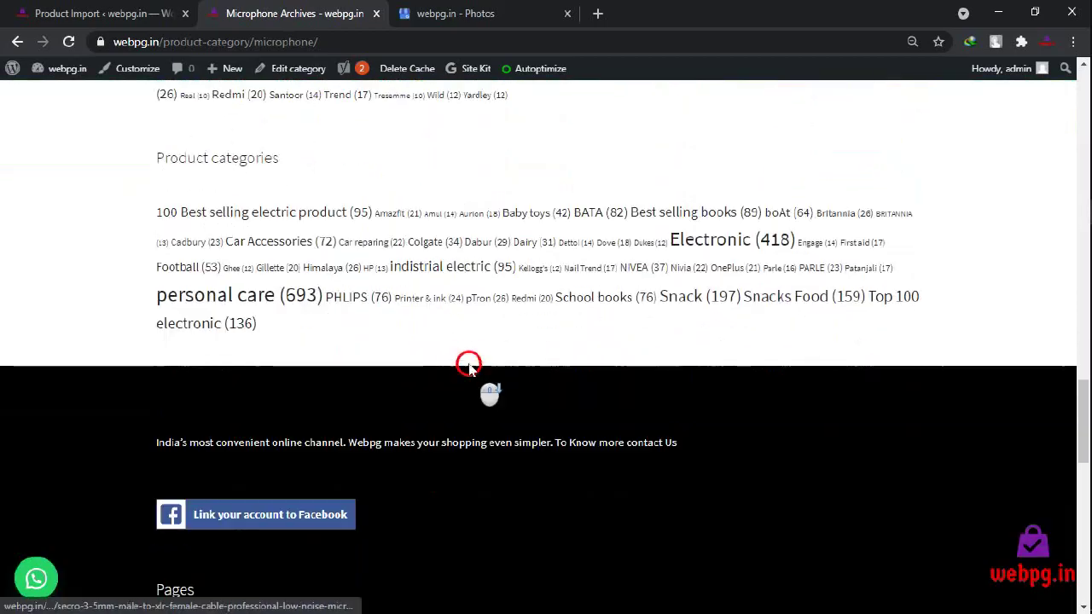
scroll(470, 361, up, 2)
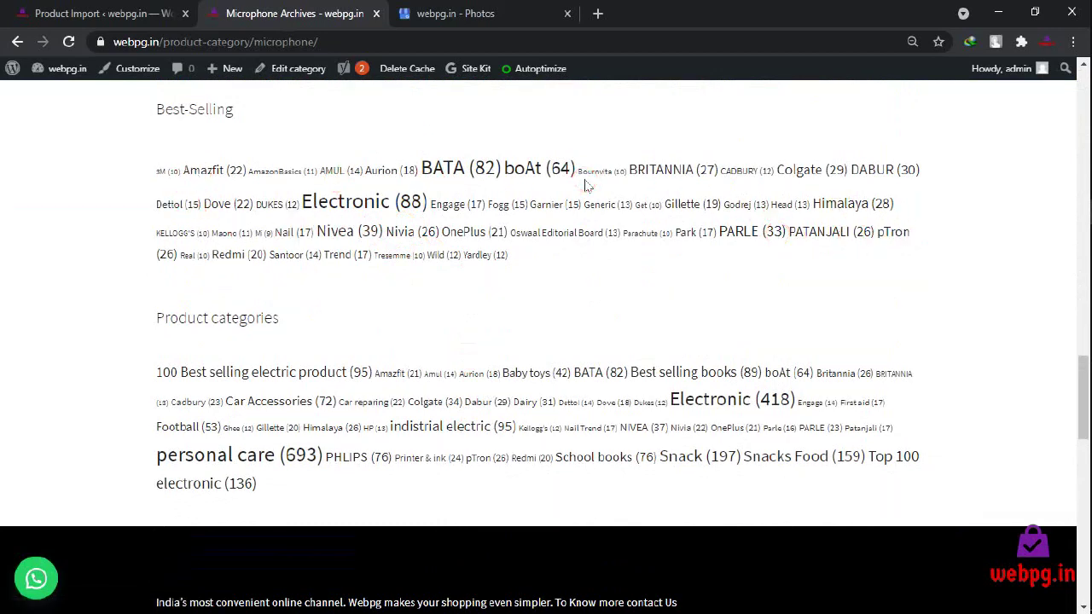
scroll(395, 322, down, 2)
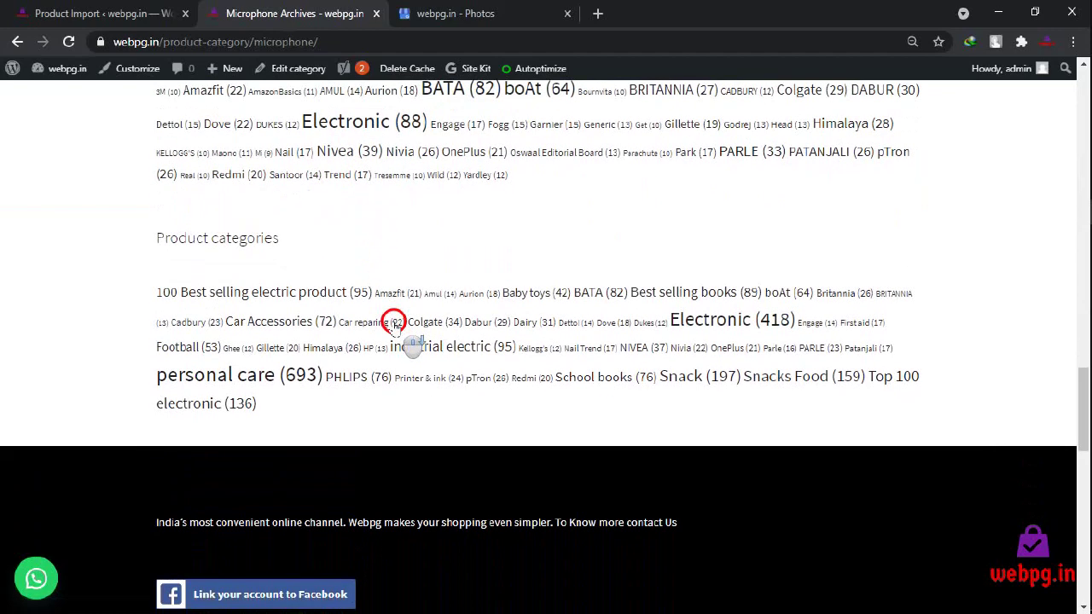
click(416, 301)
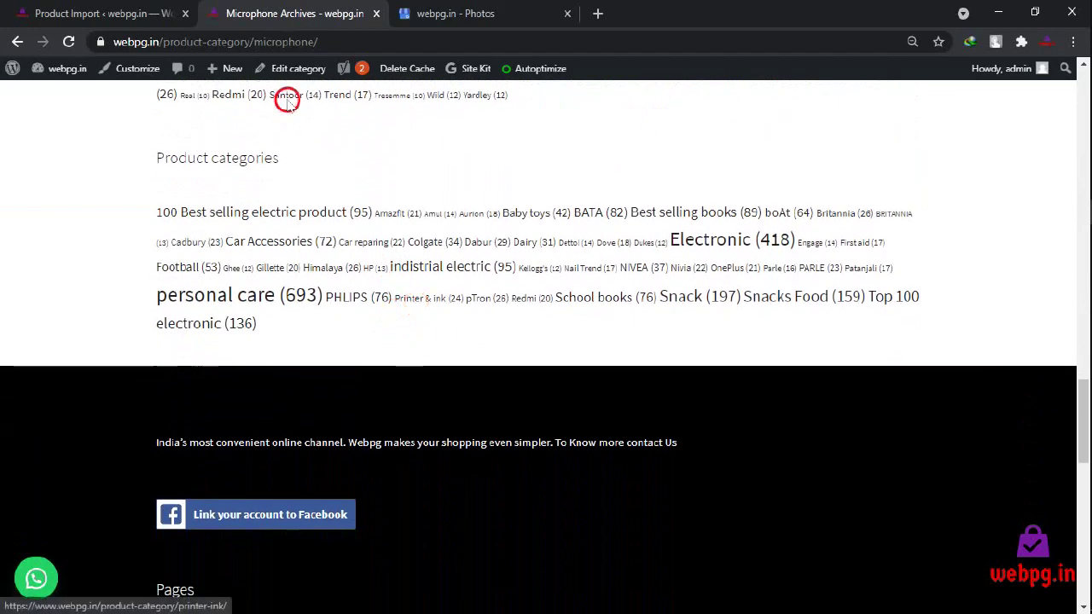
Check the import progress, then open Post photos and videos on the GMB Photos page
click(151, 9)
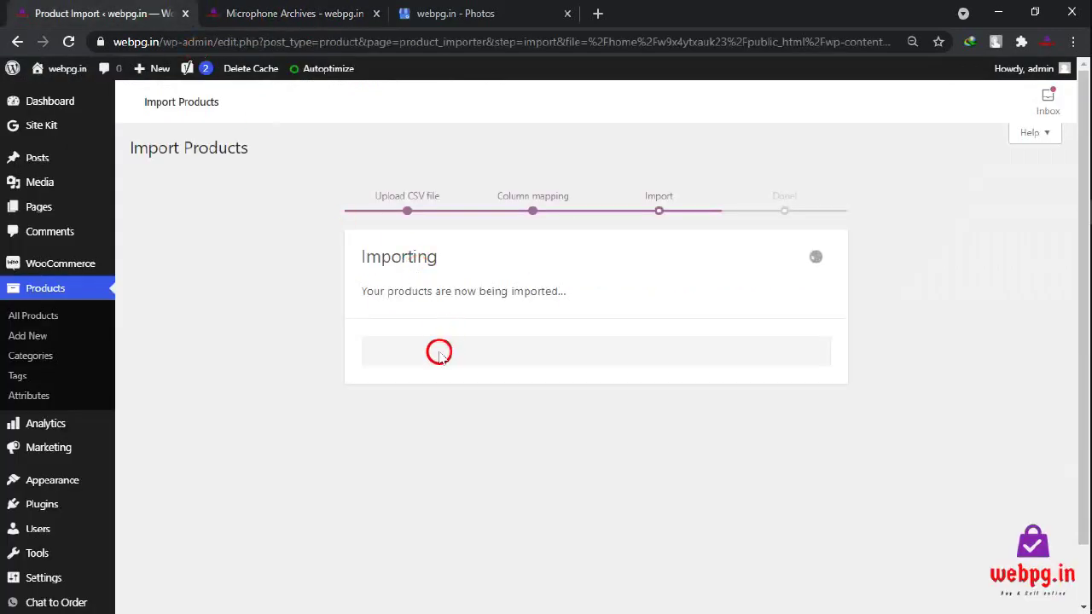
click(307, 13)
click(444, 13)
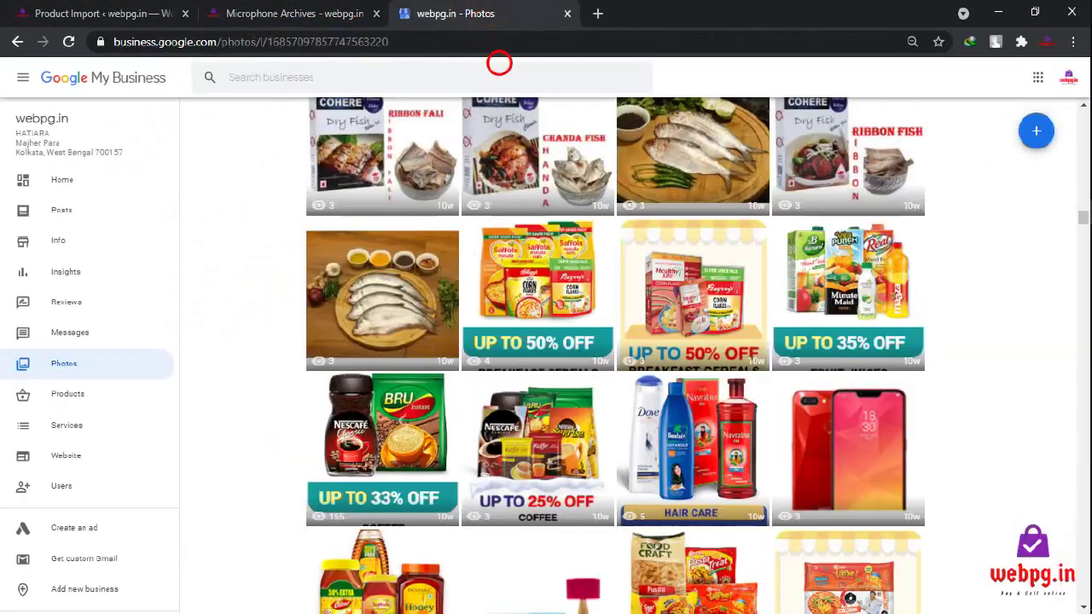
scroll(963, 170, up, 10)
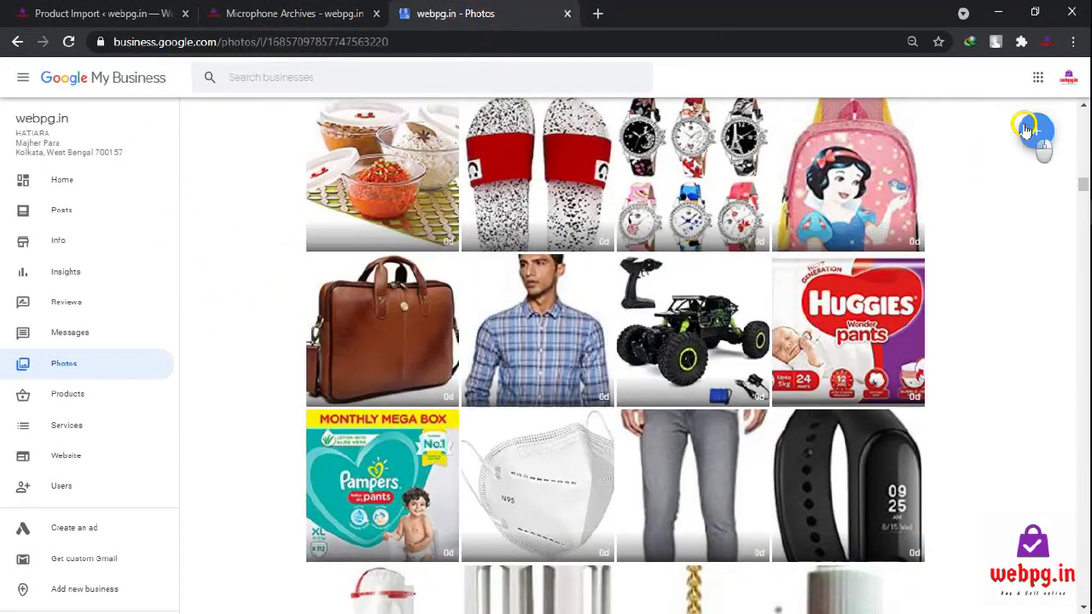
click(1027, 128)
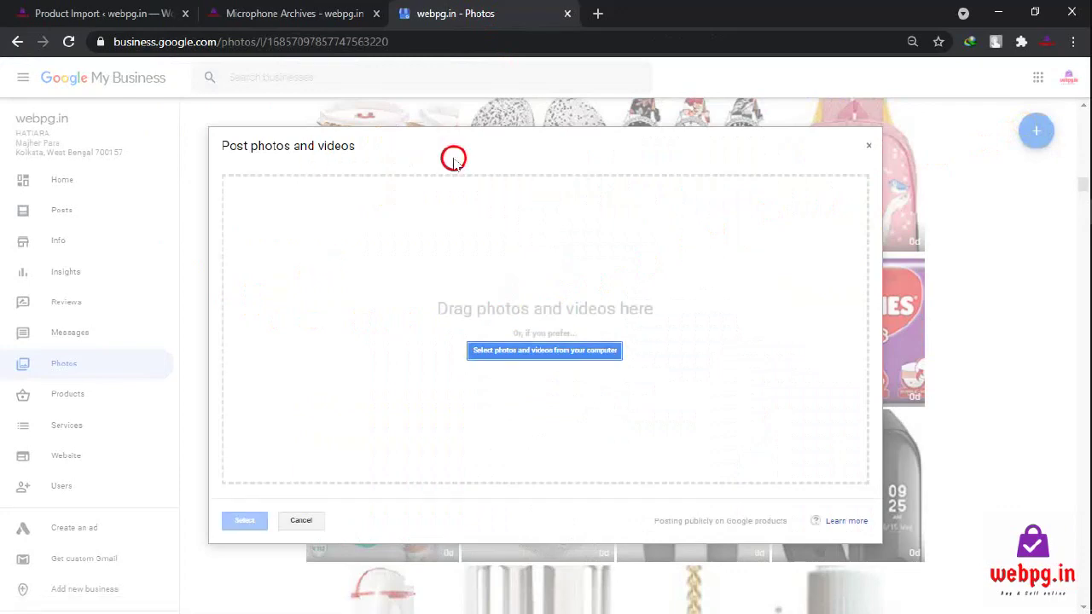
Choose photos from the computer, browsing to Downloads > image > Imageeye - Apna Kirana online store
click(529, 355)
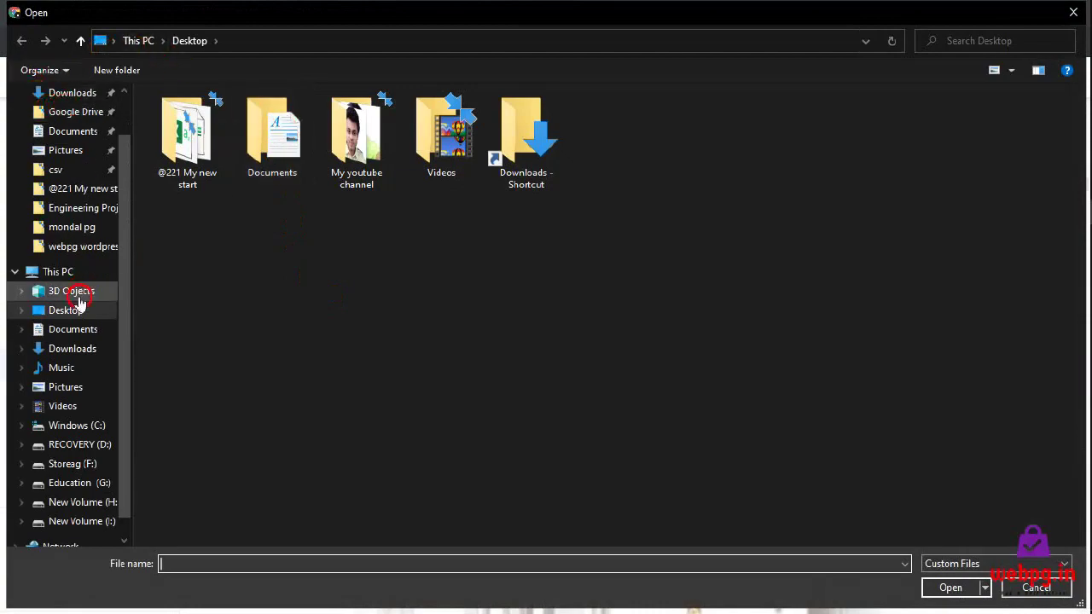
click(73, 92)
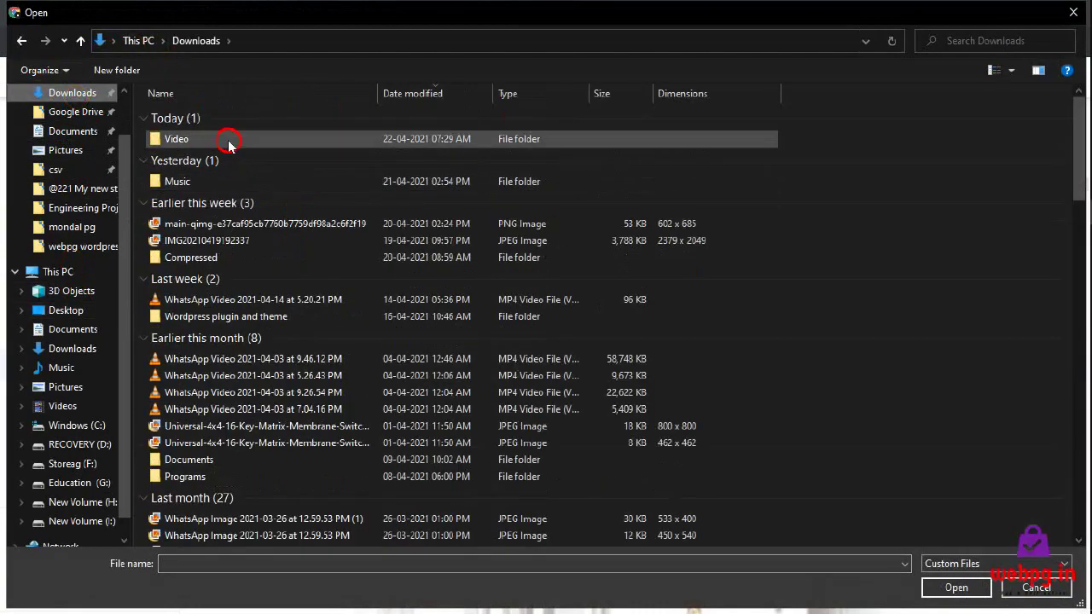
scroll(290, 298, down, 6)
scroll(311, 341, down, 5)
scroll(310, 381, down, 7)
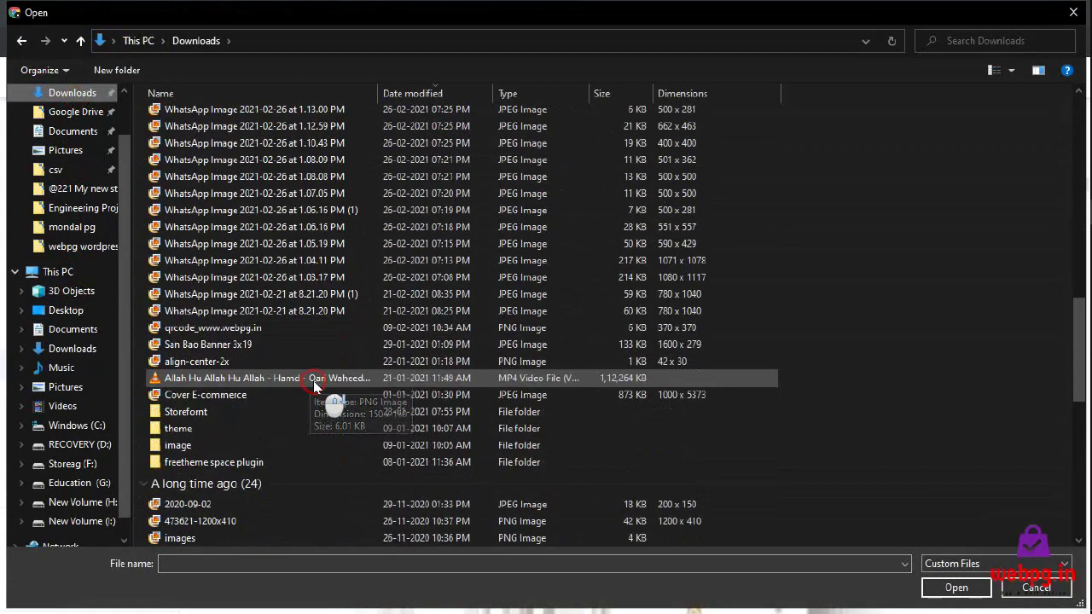
scroll(313, 381, down, 7)
scroll(221, 348, up, 1)
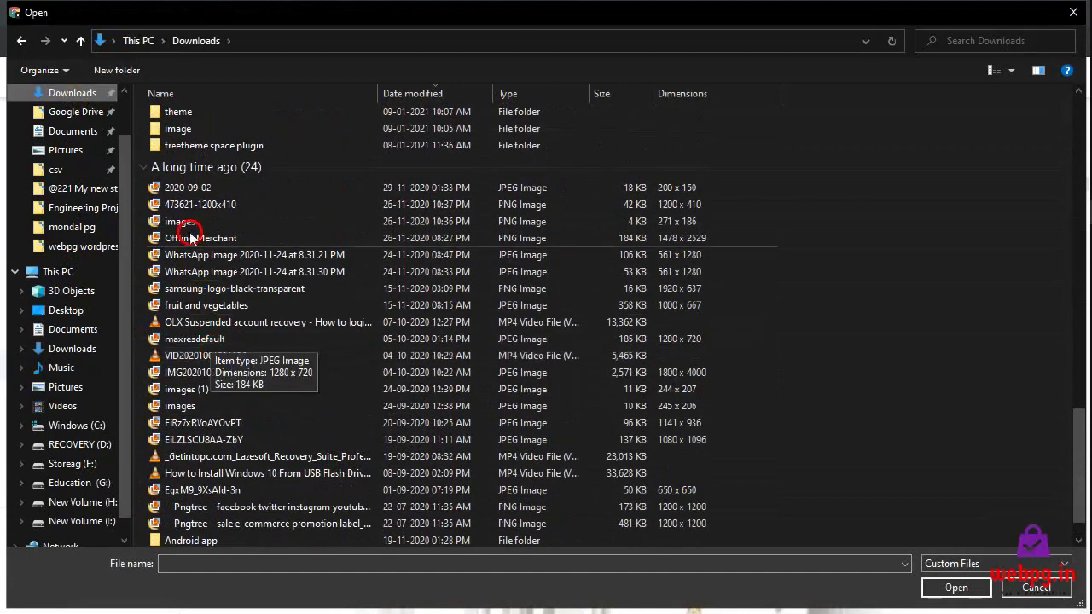
double_click(198, 132)
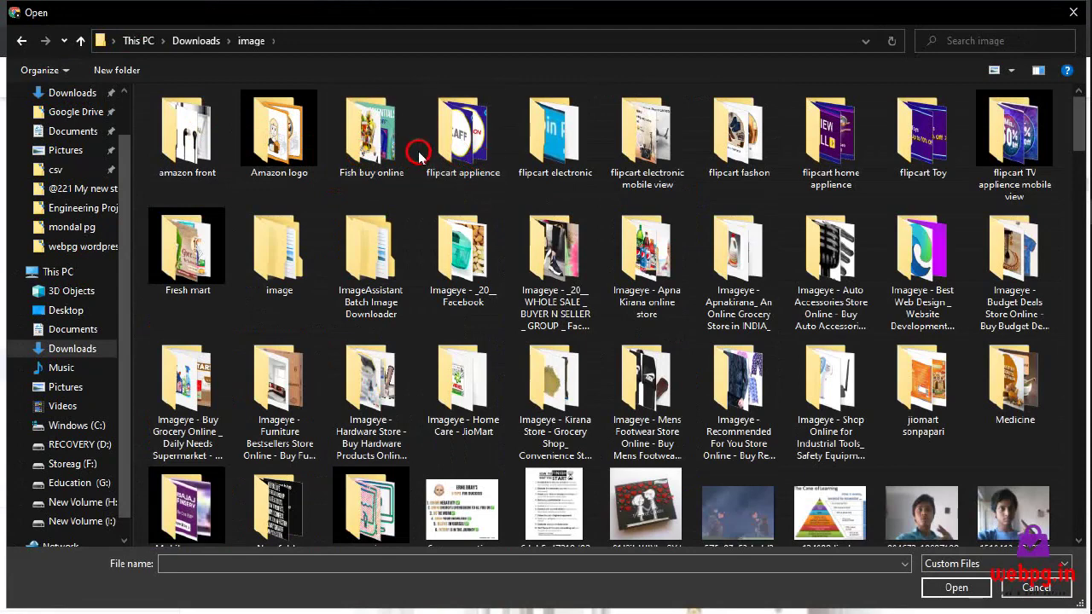
double_click(680, 278)
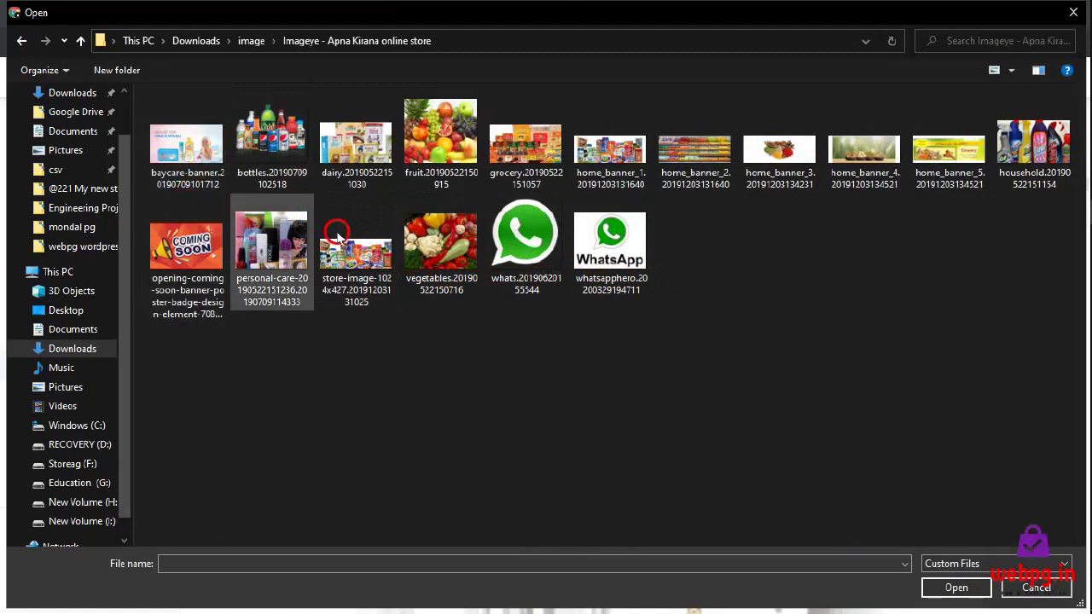
Select all images in the folder with Ctrl+A and open them for upload
drag(824, 314, 192, 162)
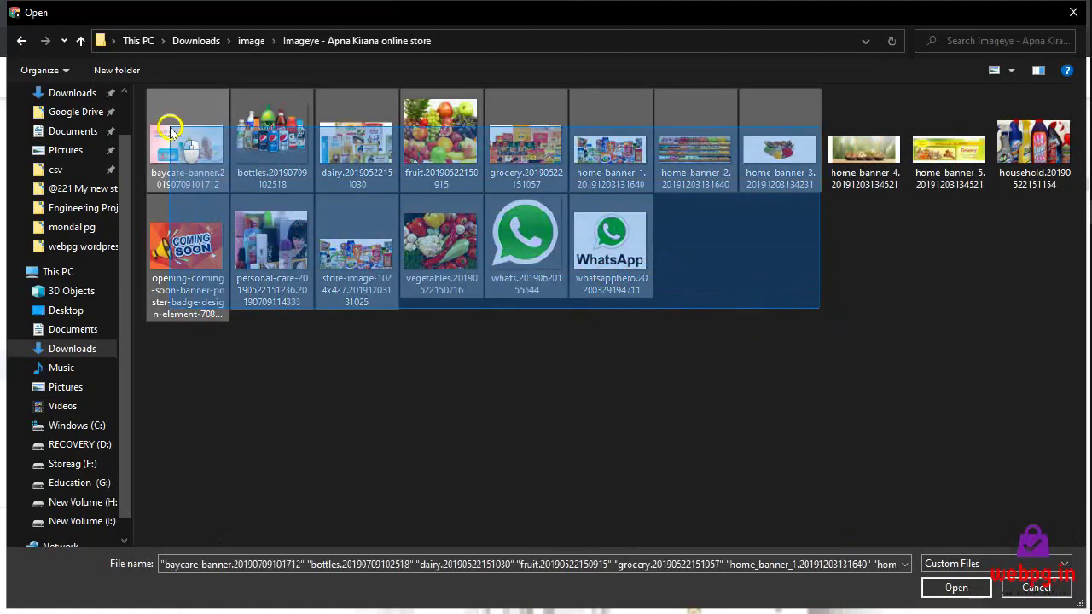
click(319, 391)
key(ctrl+a)
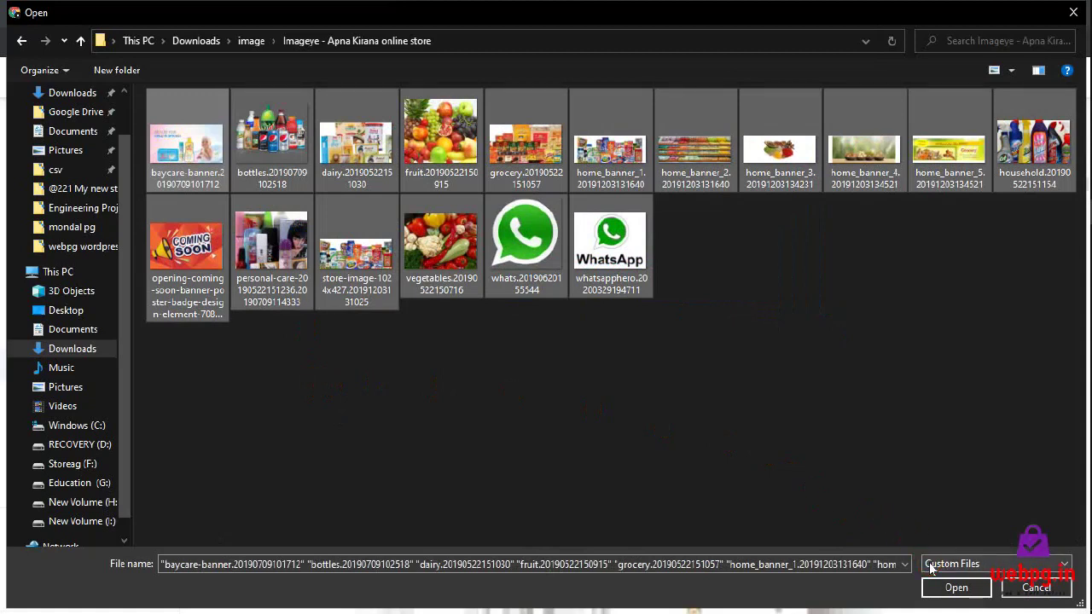
click(984, 592)
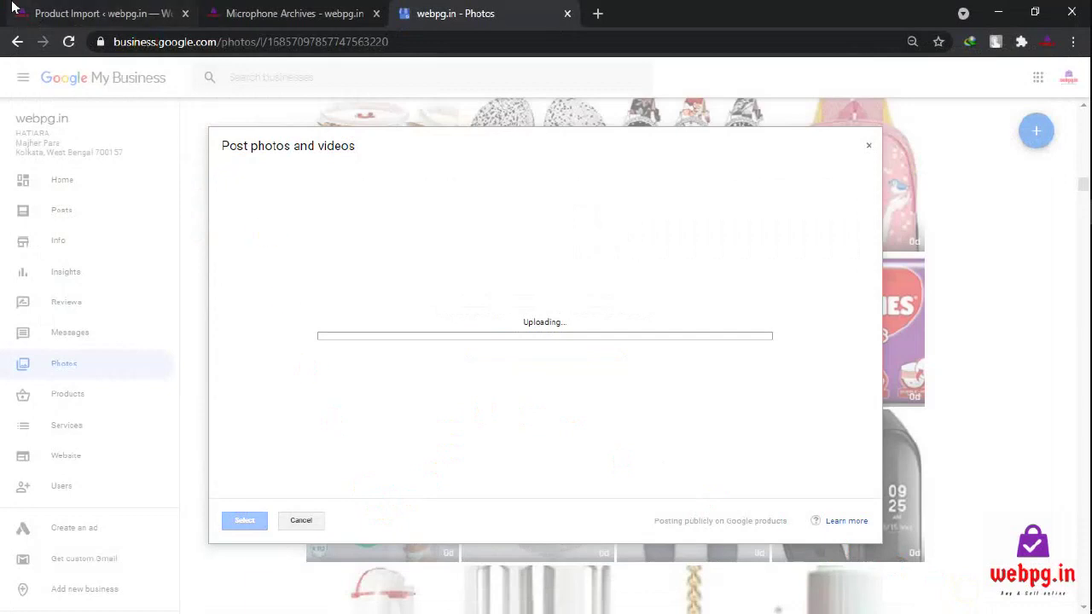
Check the import progress, close the Microphone Archives tab, and return to WordPress admin
click(12, 7)
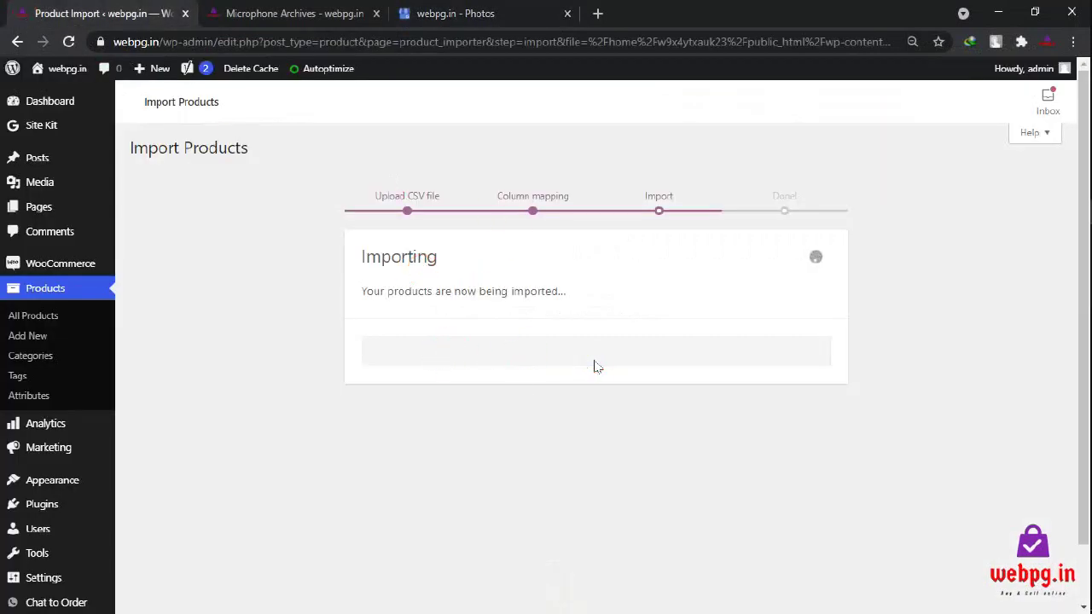
click(302, 7)
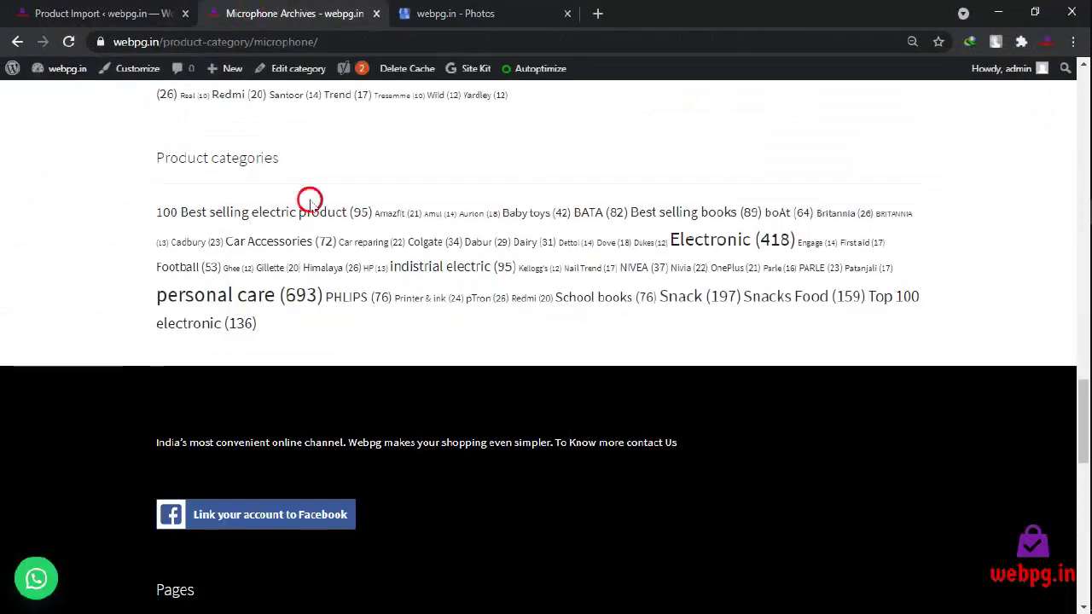
scroll(309, 200, up, 2)
scroll(349, 225, up, 5)
scroll(358, 215, up, 5)
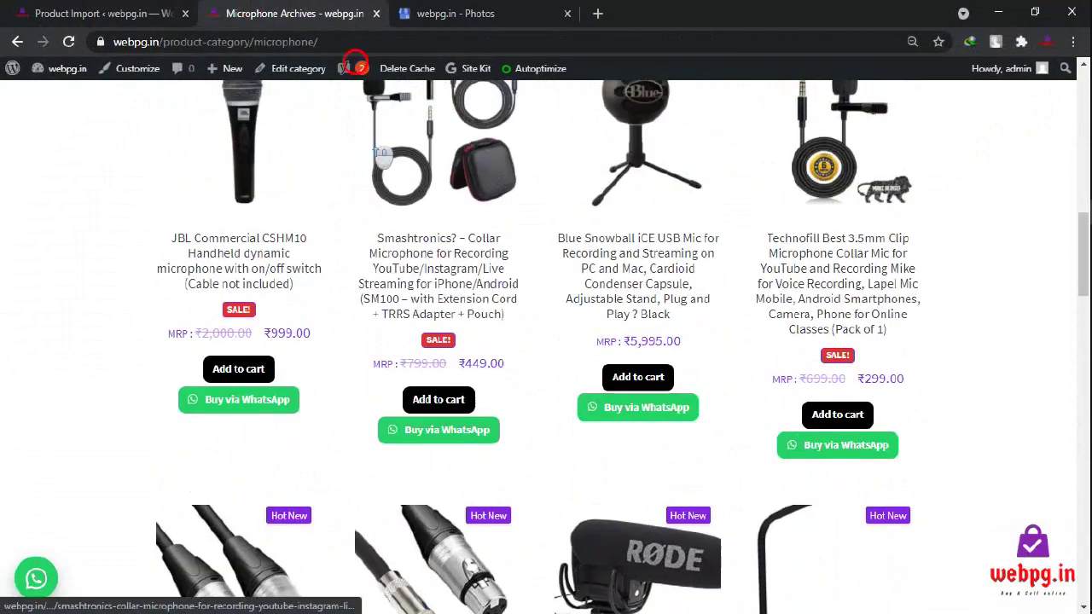
click(377, 13)
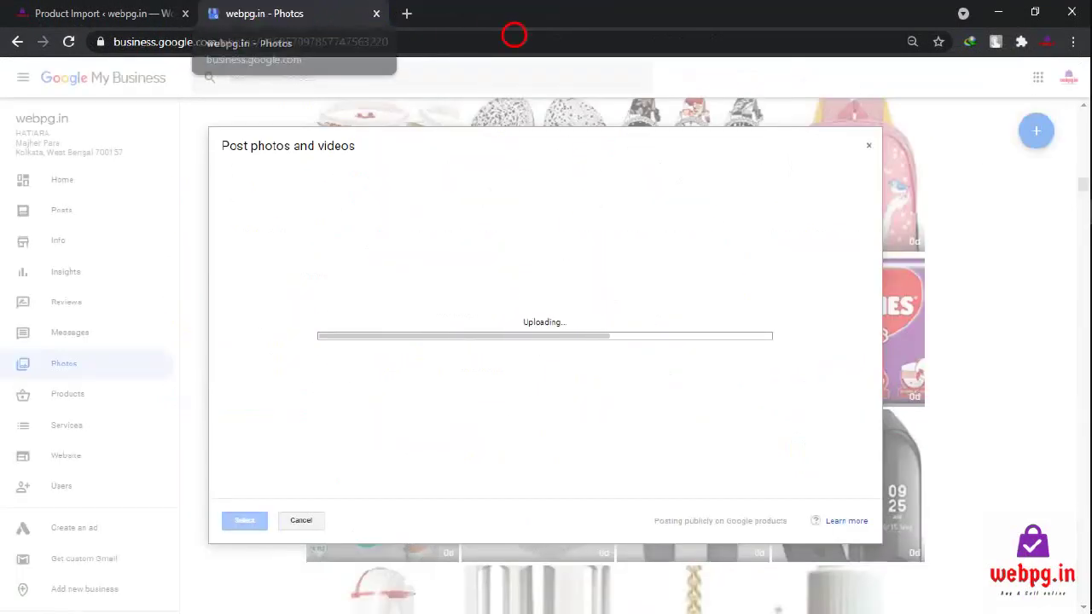
key(super)
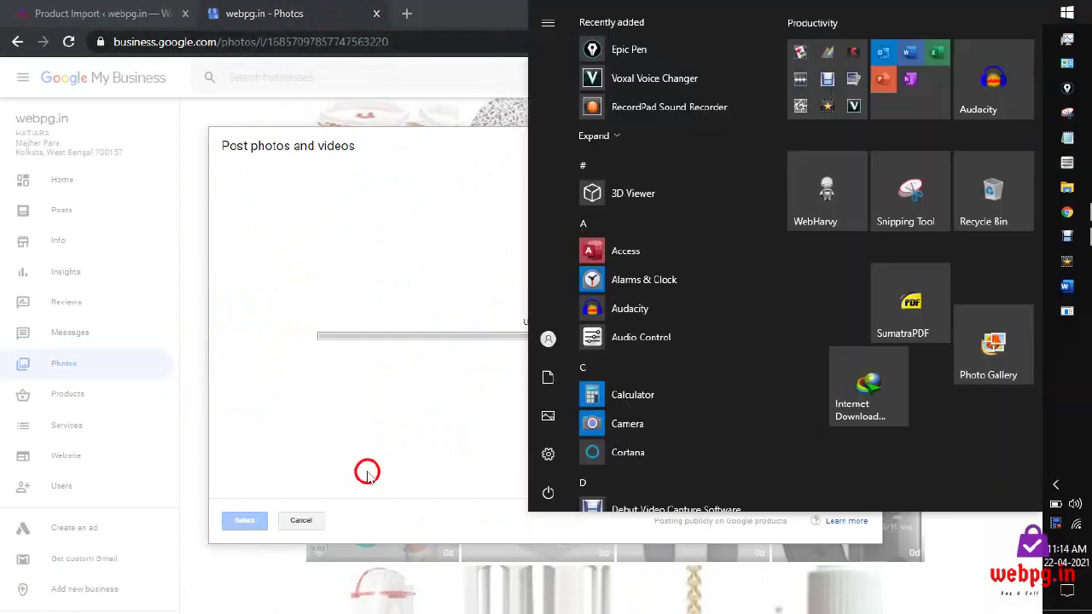
key(super)
click(59, 8)
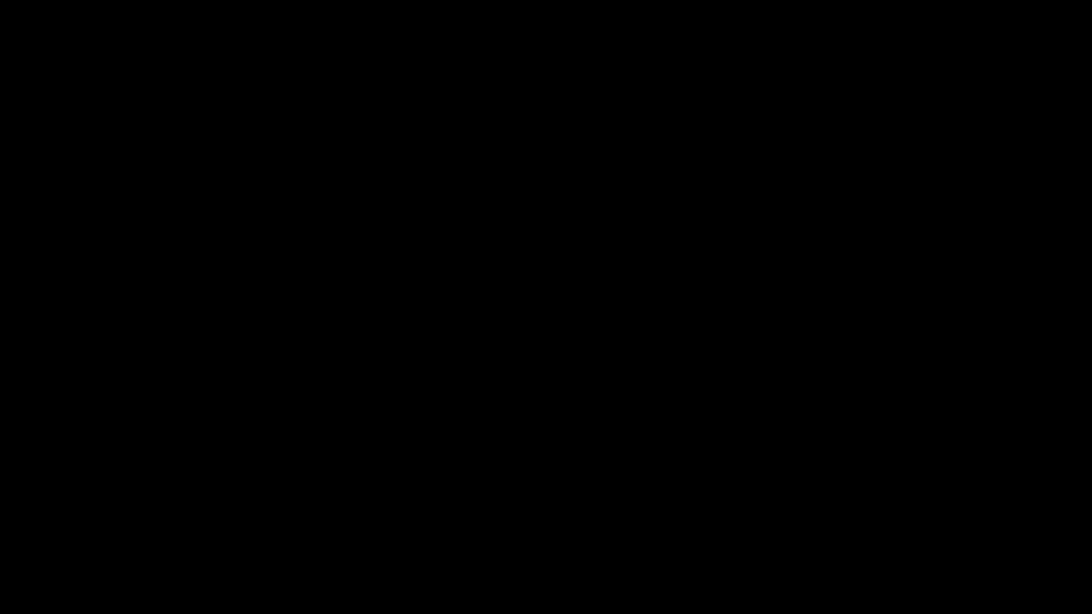
Review the 2,544-product list and open the product Import page
scroll(313, 299, down, 2)
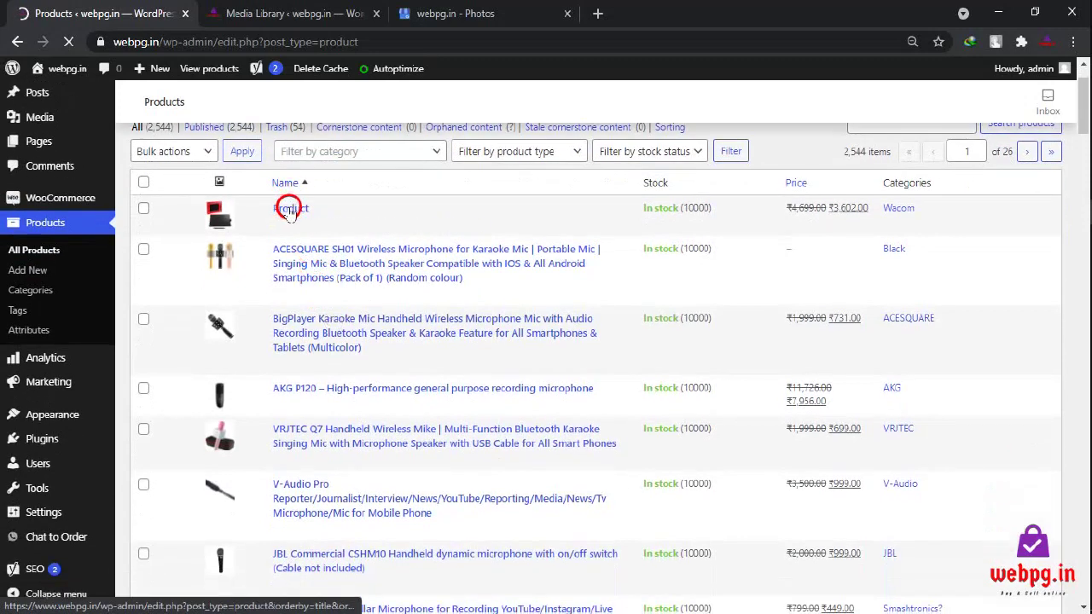
scroll(512, 215, down, 1)
scroll(301, 192, up, 2)
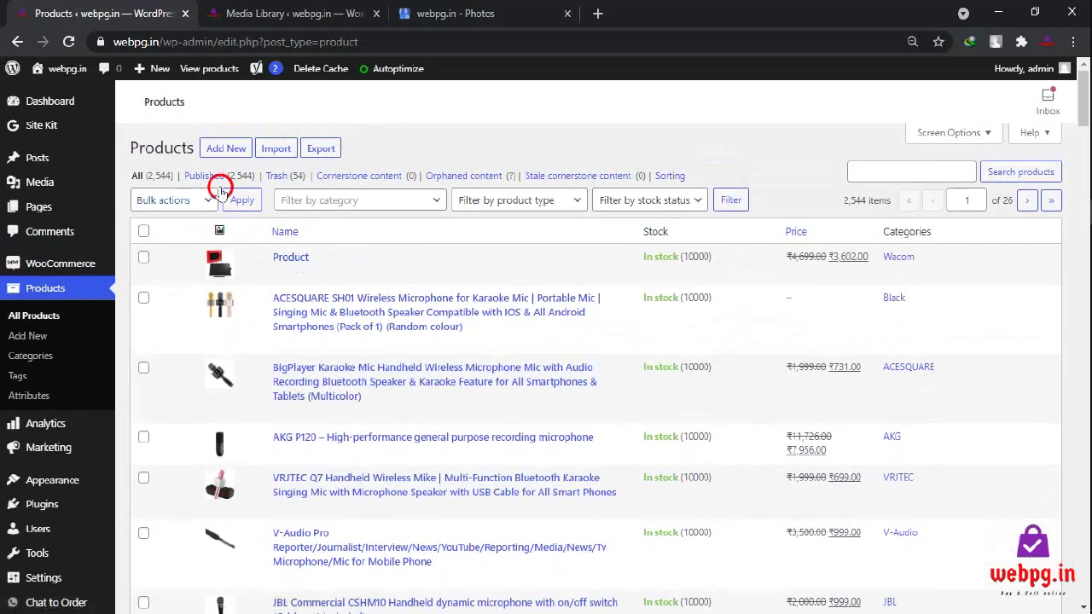
click(276, 149)
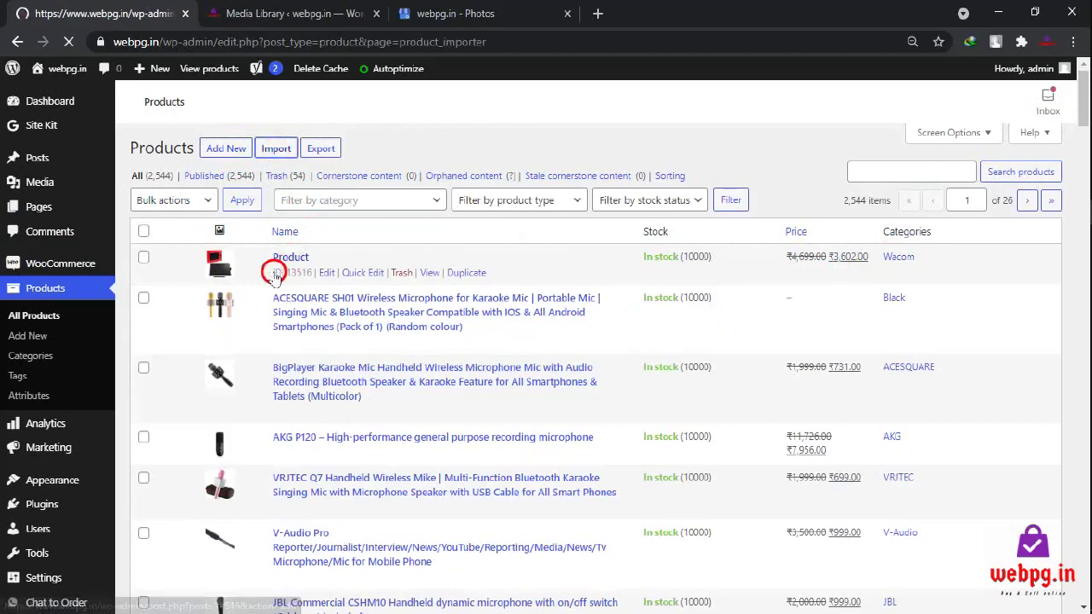
scroll(292, 273, down, 1)
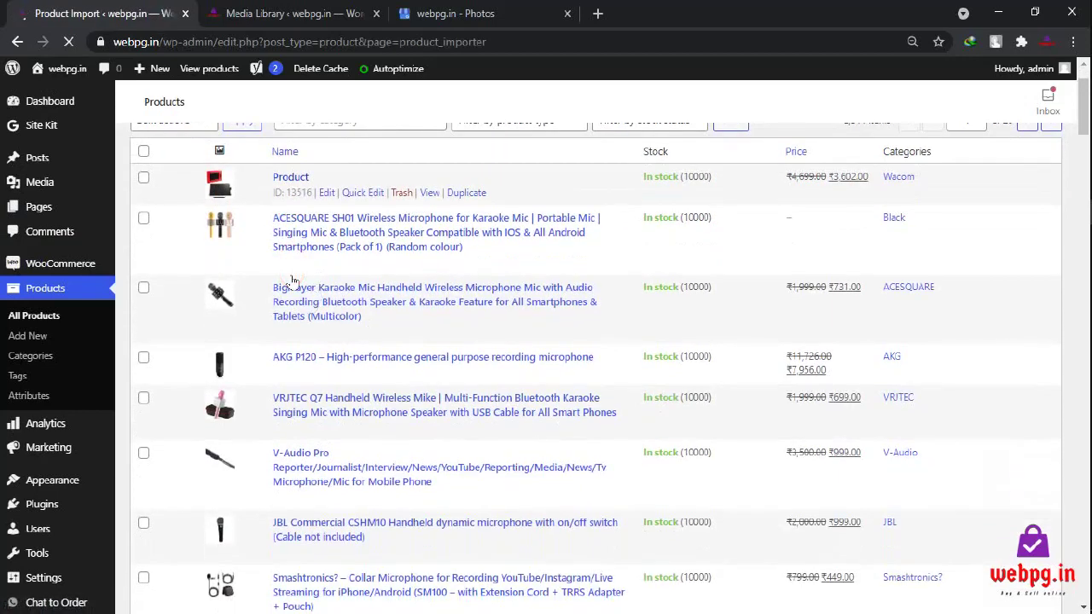
Under advanced options, set the server file path to wp-content/uploads/2021/04/Graphic-tab.csv
click(347, 265)
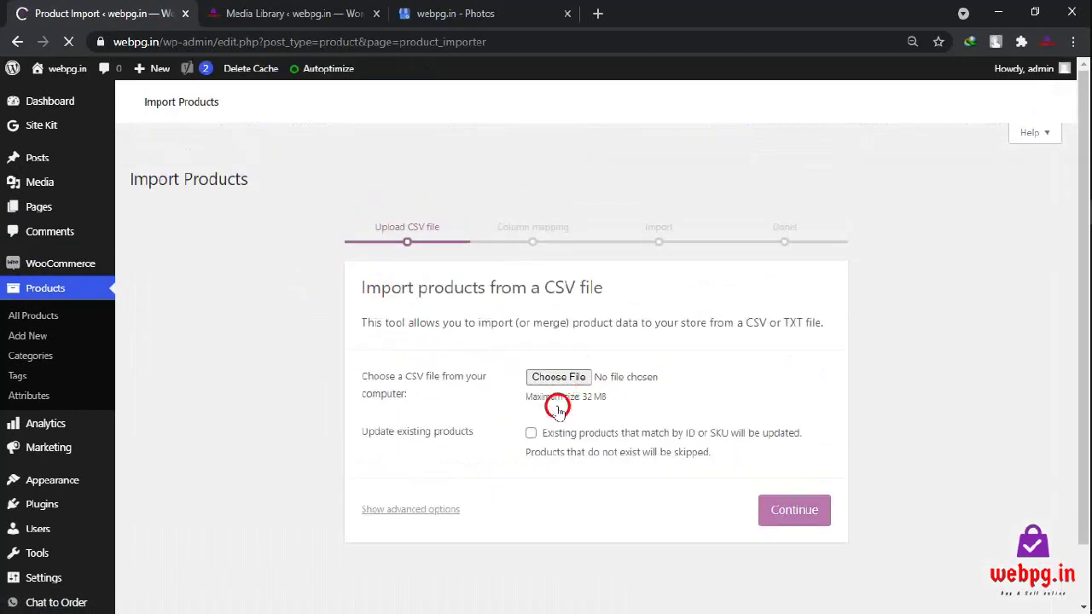
scroll(426, 456, down, 1)
click(418, 412)
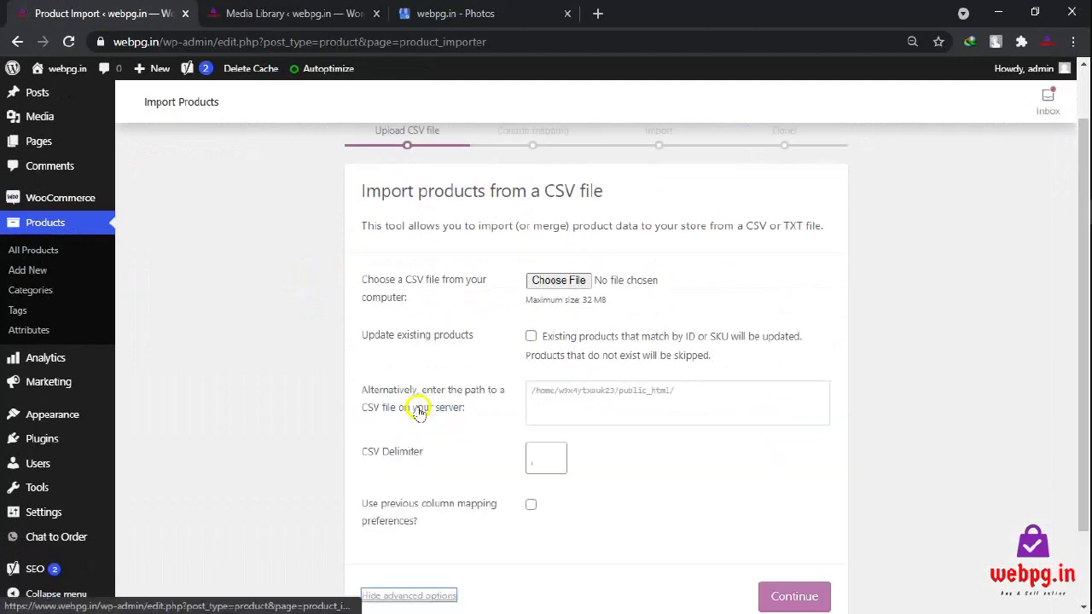
scroll(589, 405, down, 1)
click(606, 327)
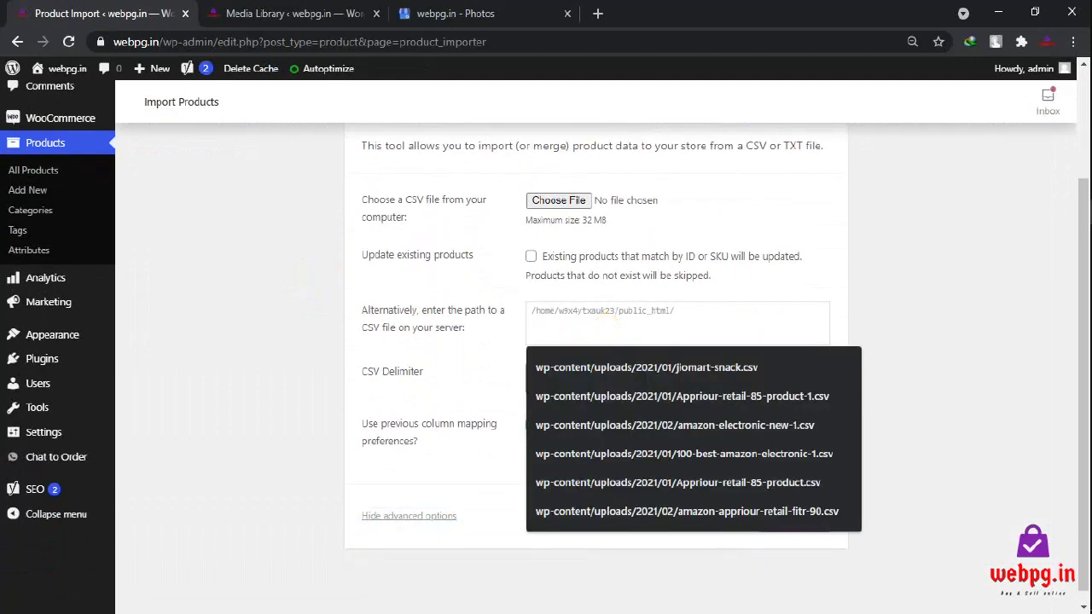
key(ctrl+v)
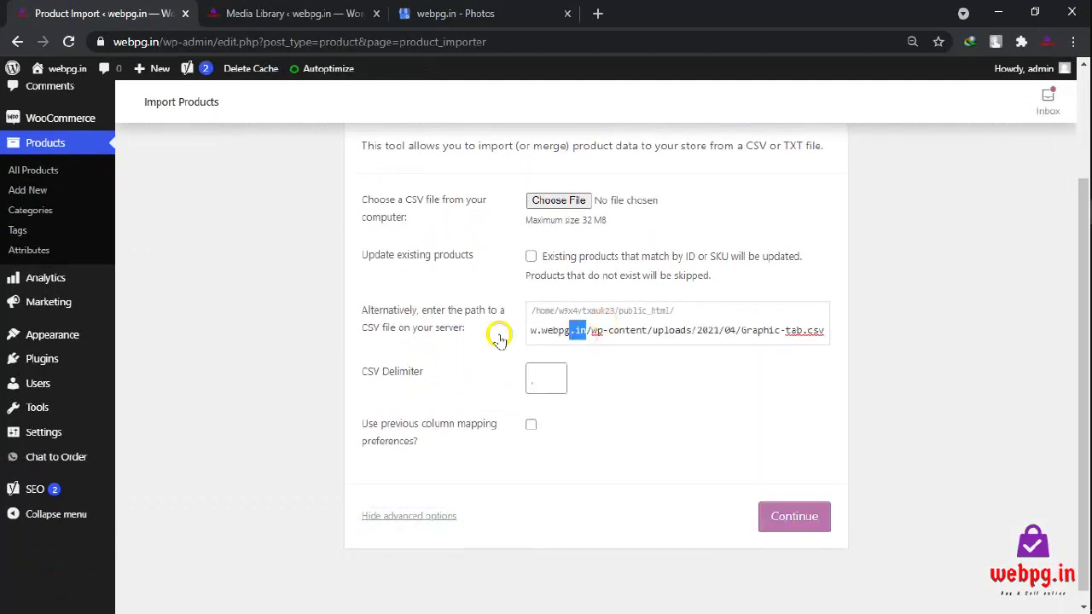
drag(588, 333, 500, 331)
key(BackSpace)
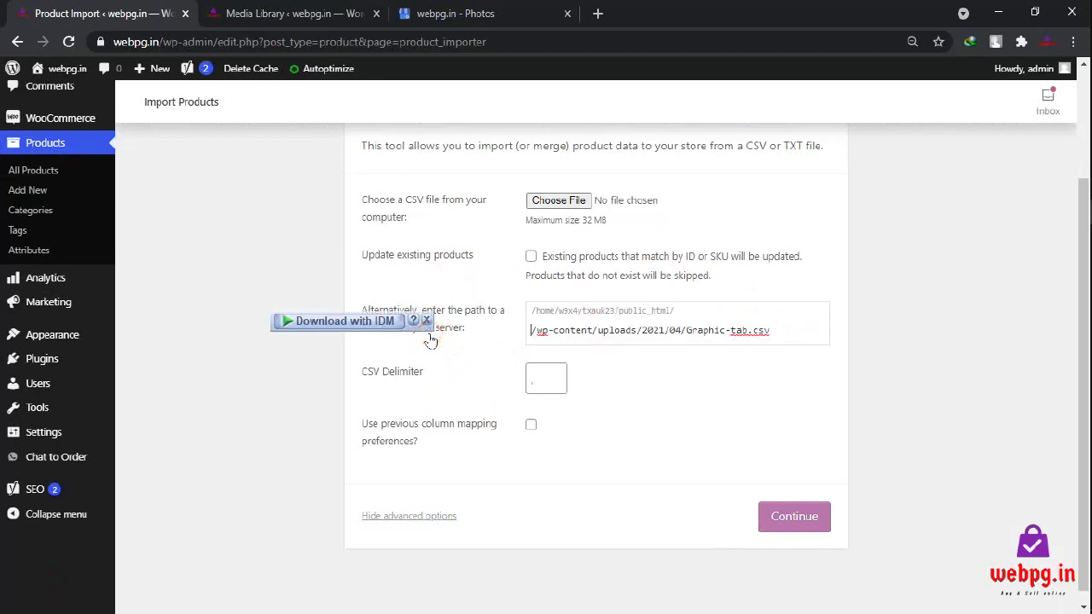
key(BackSpace)
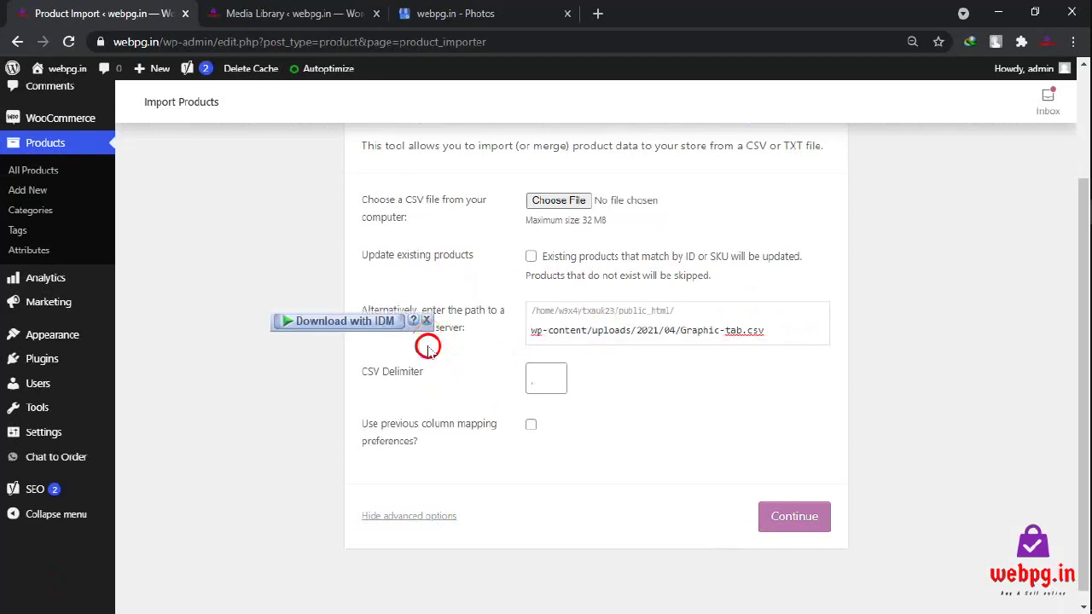
Tick Use previous column mapping and continue the import
double_click(550, 421)
click(536, 428)
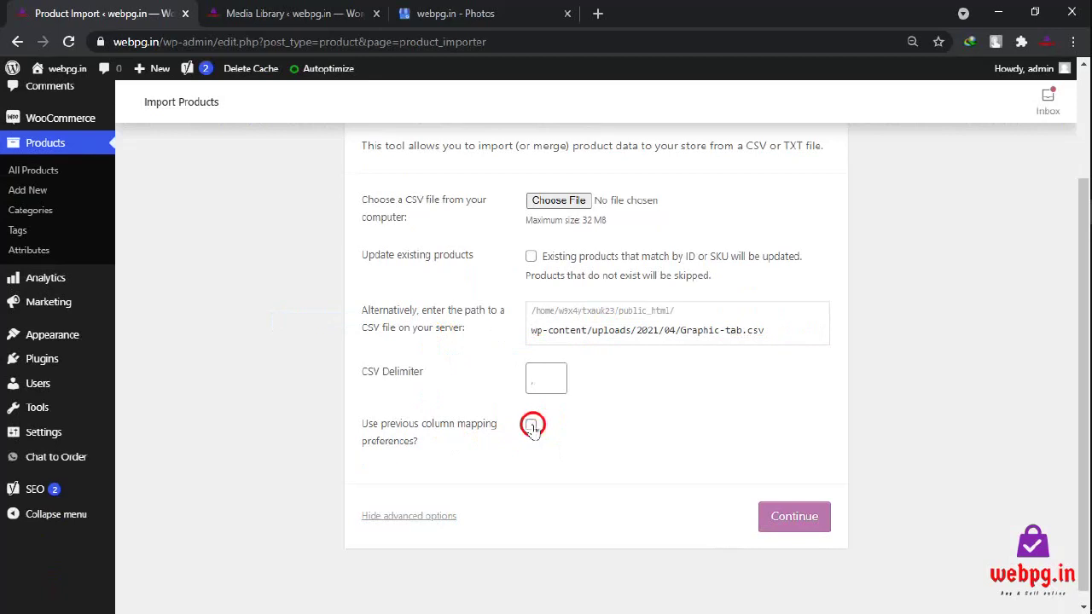
click(530, 425)
click(794, 518)
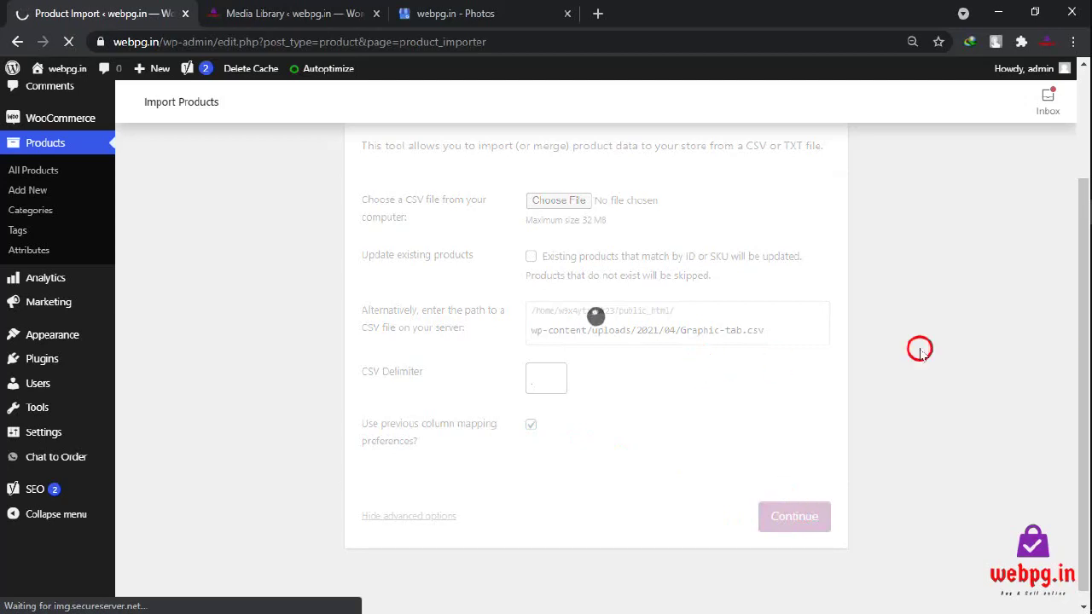
Switch to the Media Library page and close the CSV file's attachment details
mouse_move(1067, 335)
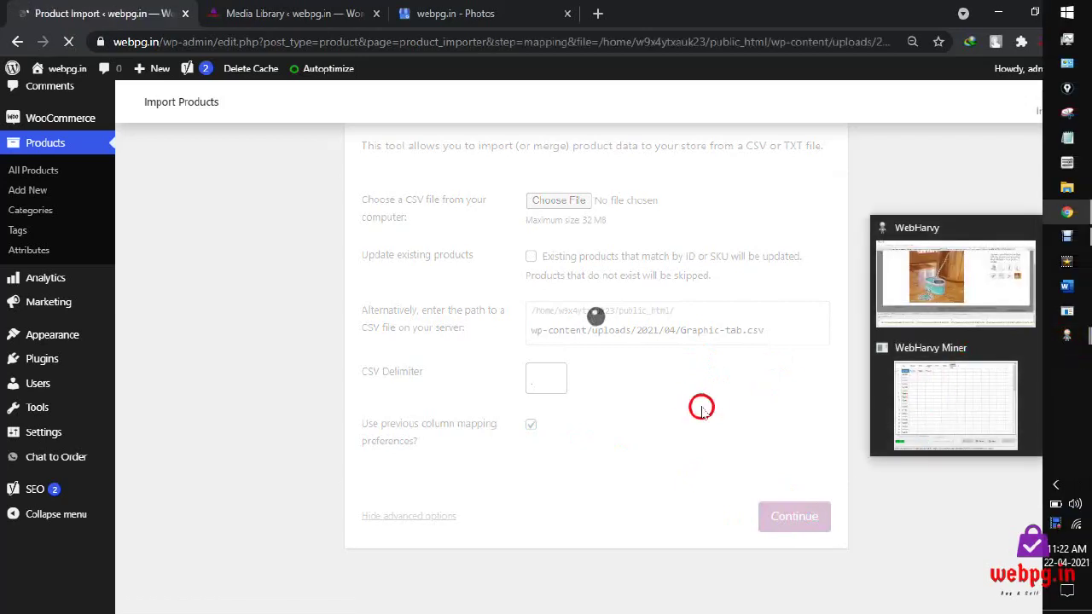
click(341, 10)
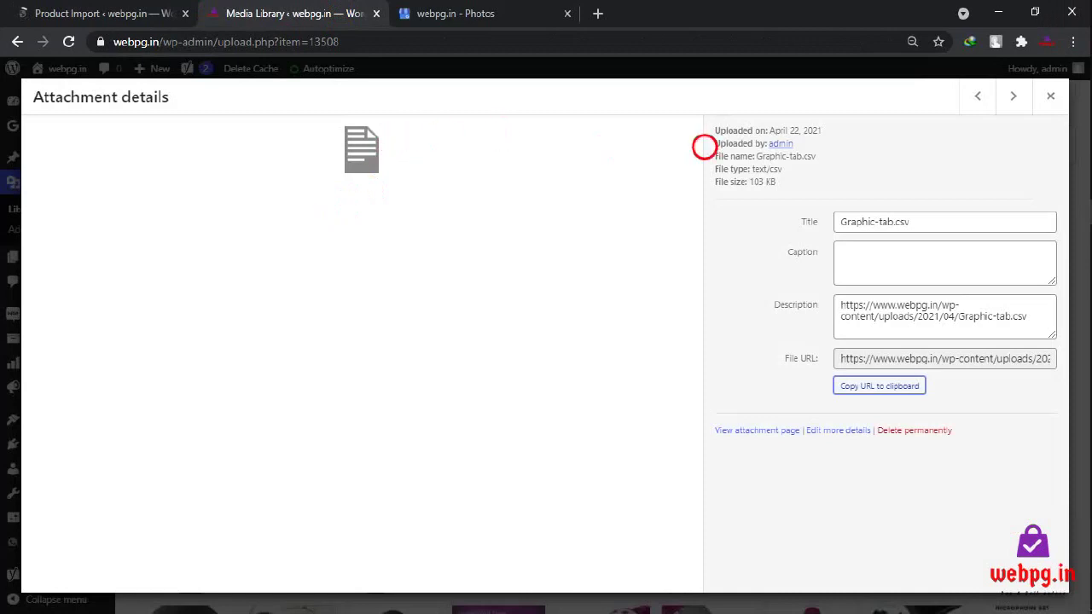
click(1049, 96)
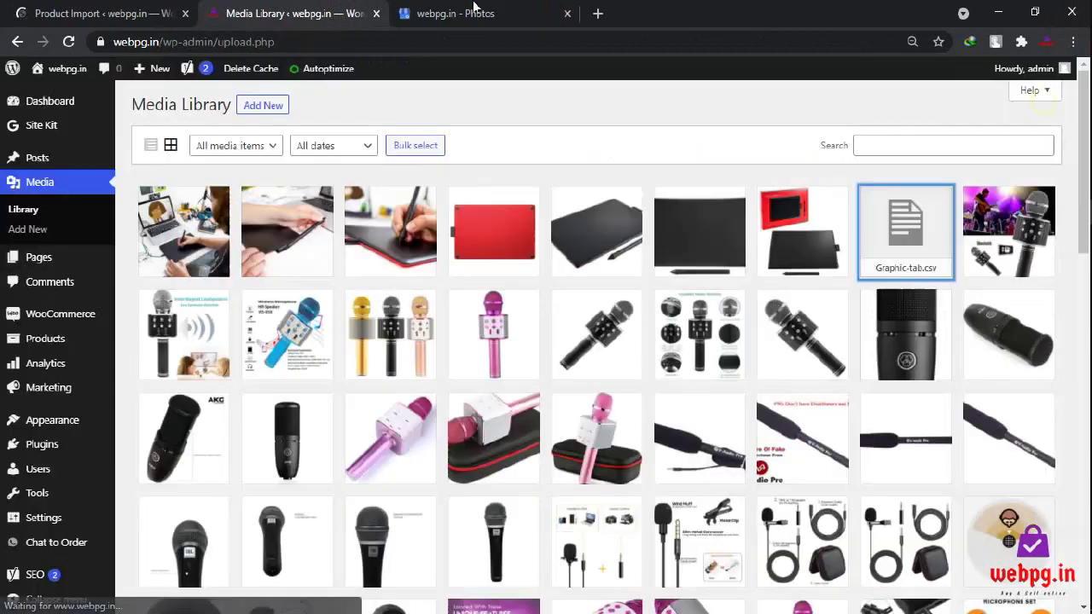
Close the Media Library, browse the Google My Business photo grid, and start a new photo upload
click(376, 13)
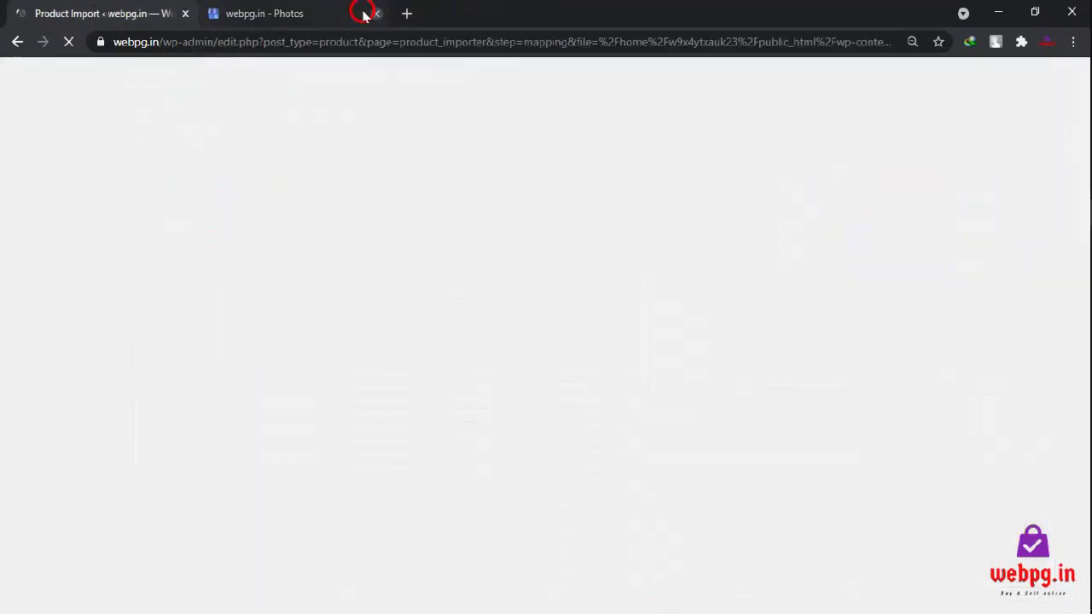
click(292, 9)
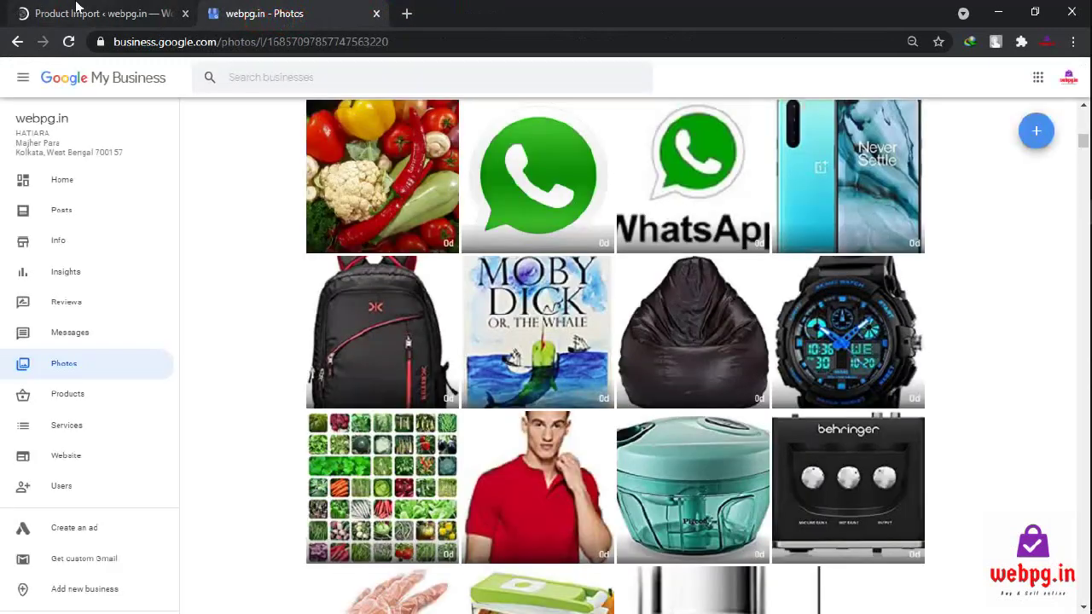
scroll(506, 234, up, 5)
scroll(506, 235, up, 5)
scroll(506, 234, up, 5)
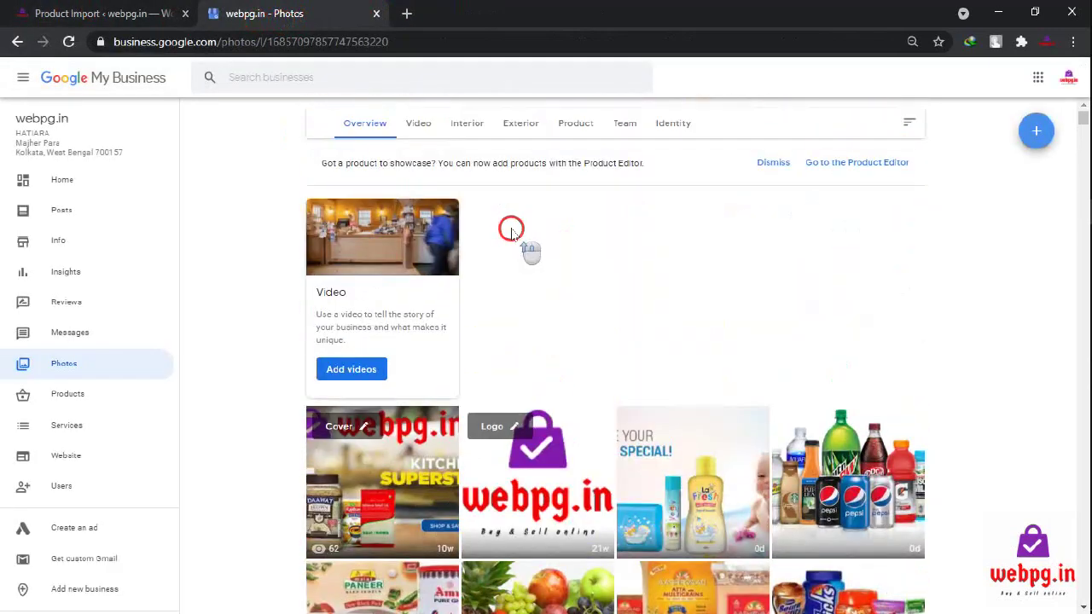
scroll(512, 231, down, 4)
scroll(597, 256, down, 3)
scroll(678, 281, down, 6)
scroll(768, 265, up, 2)
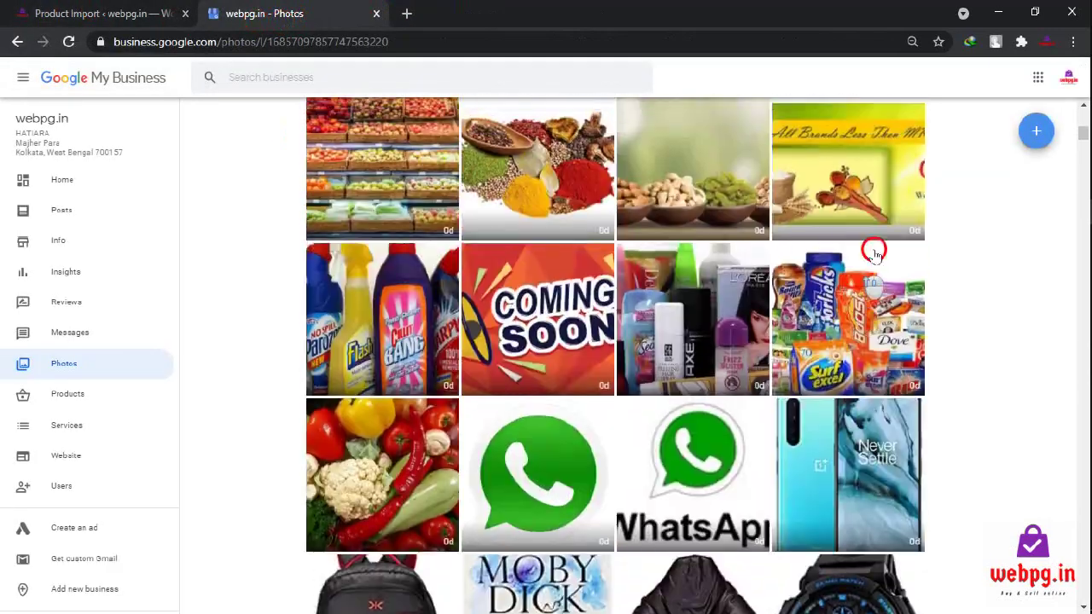
scroll(870, 244, up, 3)
click(1036, 131)
Return to the product import and check the sample product title for the Name column
click(100, 8)
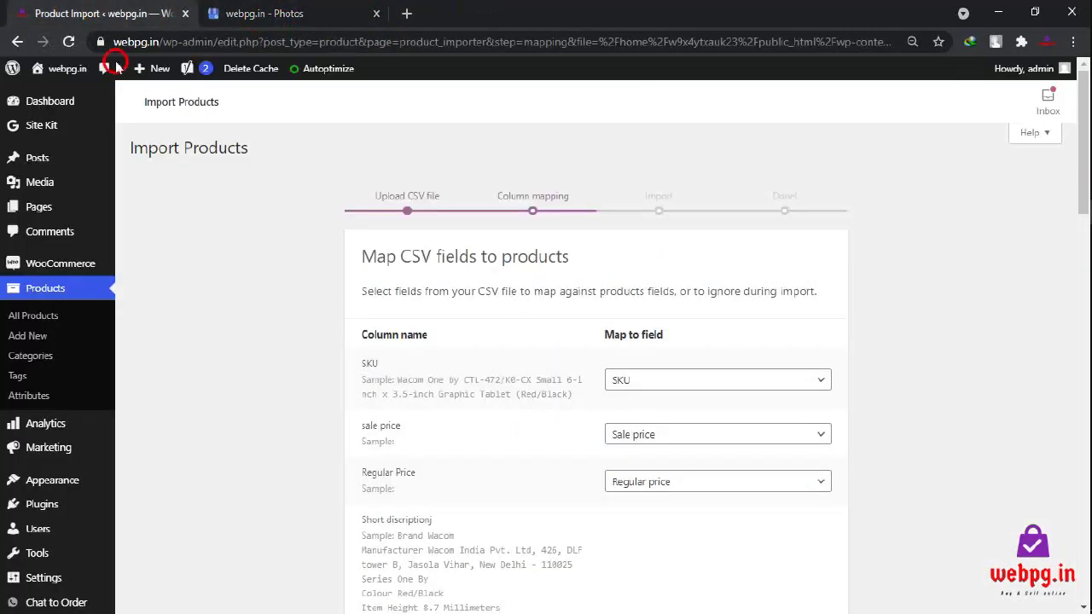
scroll(648, 341, down, 1)
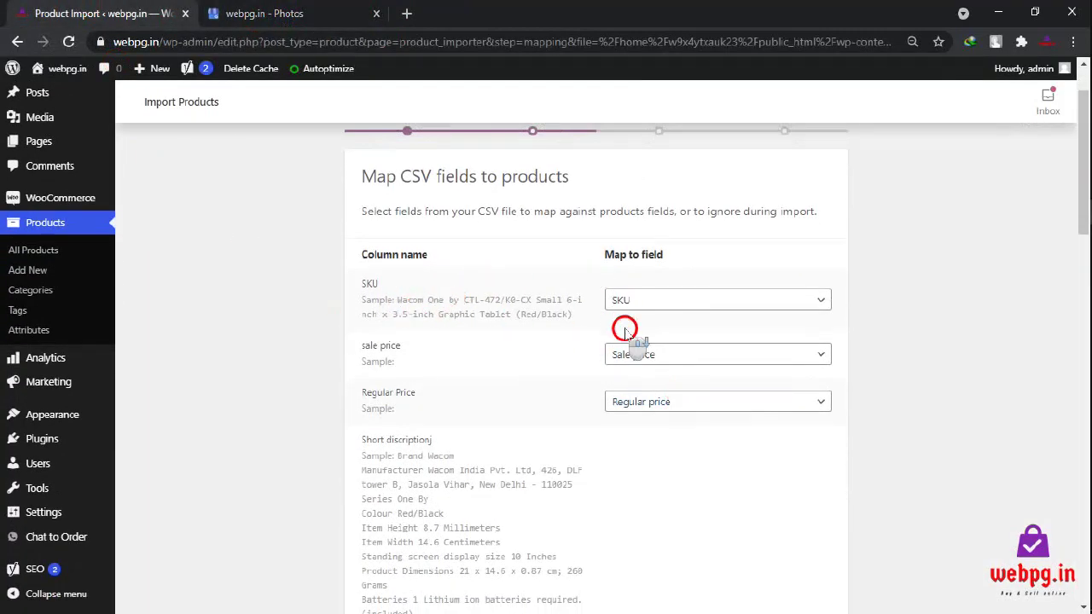
scroll(635, 337, down, 3)
scroll(648, 350, down, 1)
scroll(674, 346, down, 3)
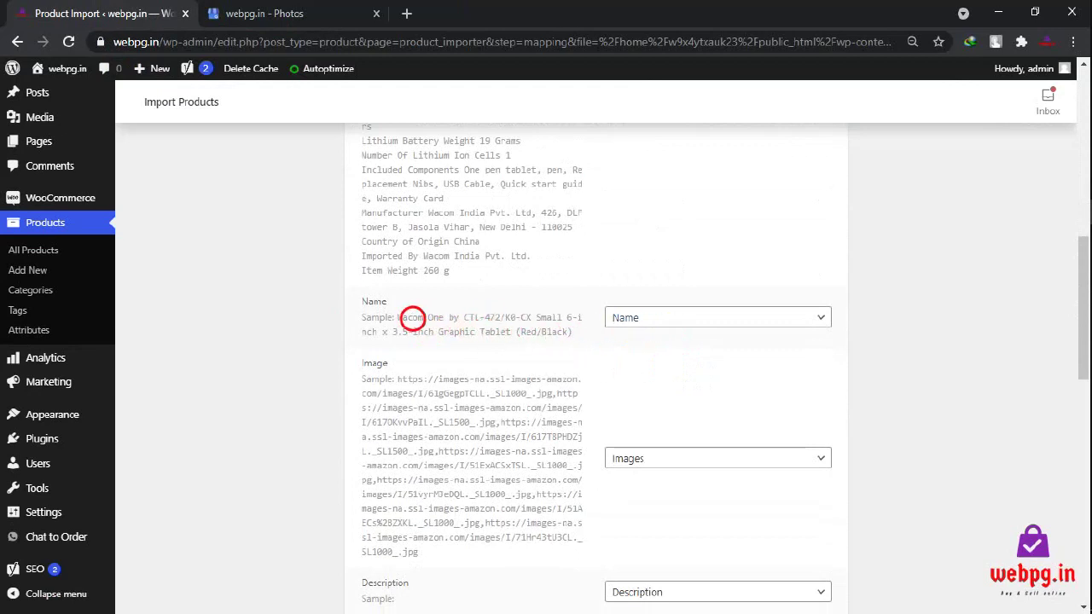
drag(397, 316, 592, 366)
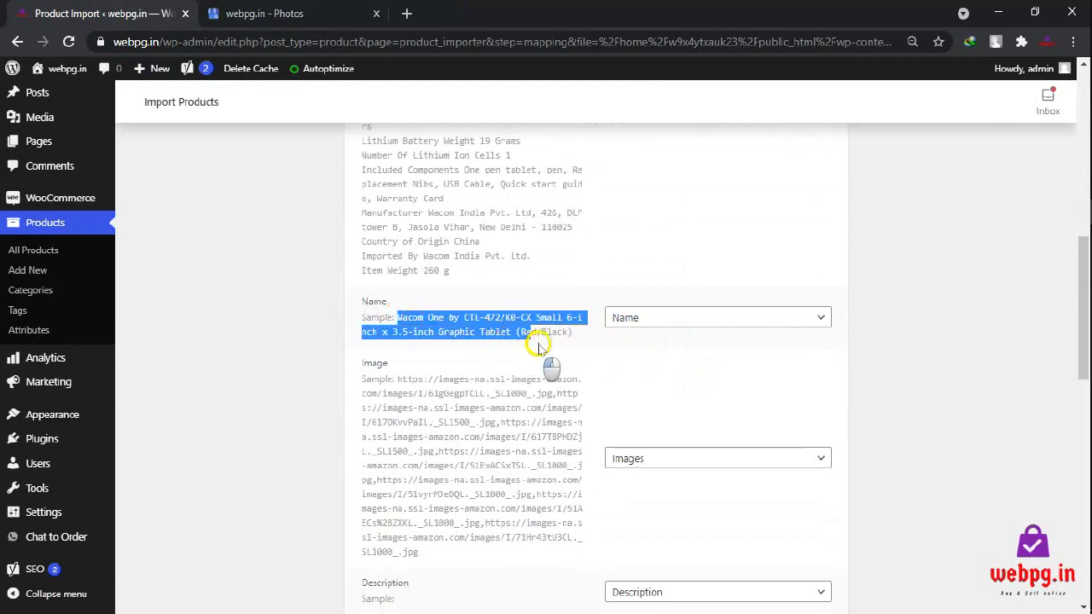
click(644, 354)
Scroll through the remaining Map CSV fields down to the attribute value row
scroll(472, 332, down, 1)
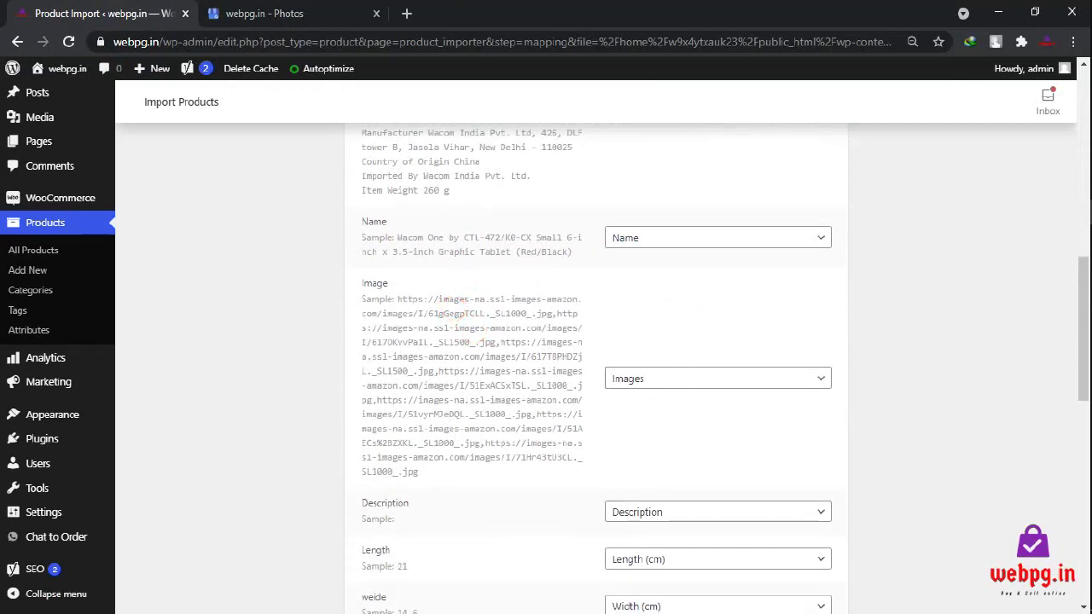
scroll(546, 324, down, 1)
scroll(519, 378, down, 1)
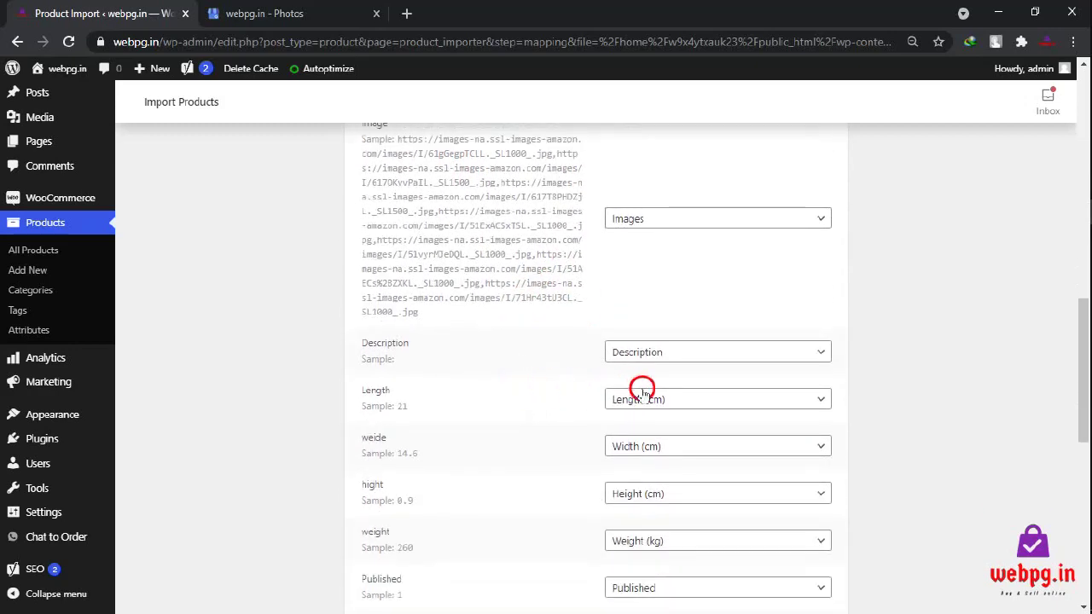
scroll(640, 384, down, 3)
scroll(646, 401, up, 3)
scroll(641, 390, up, 2)
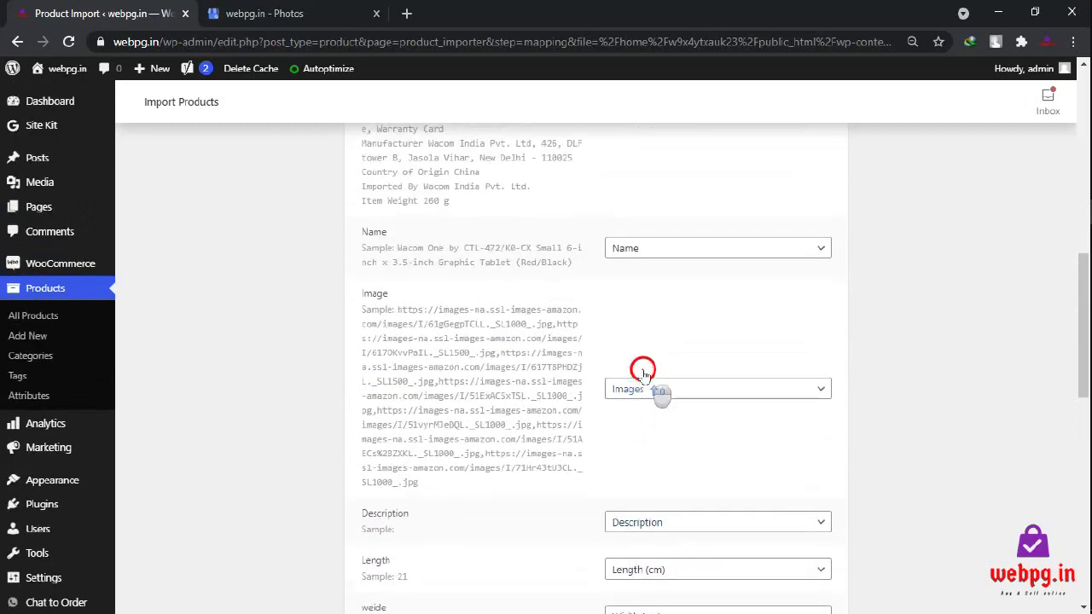
scroll(680, 370, down, 3)
scroll(658, 378, down, 4)
scroll(657, 383, down, 3)
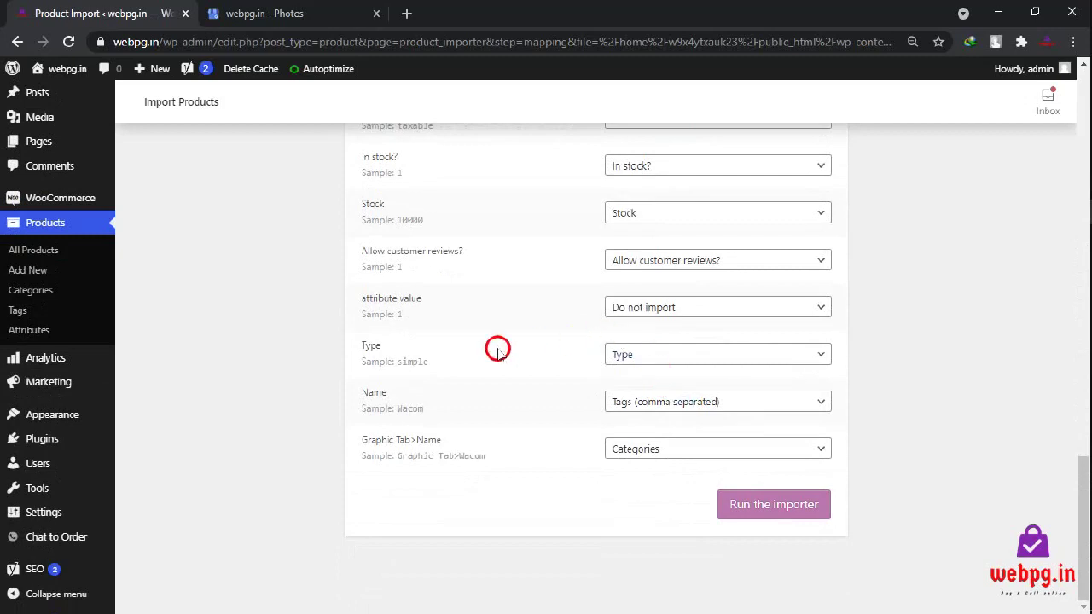
Map the attribute value column to Attribute value(s)
click(649, 313)
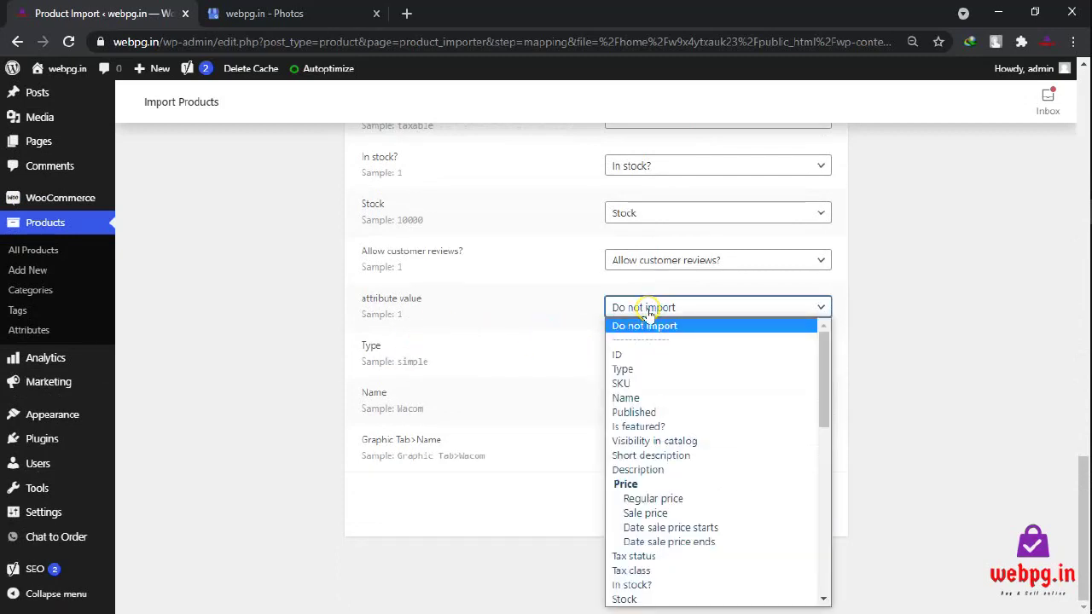
text(attr)
key(Down)
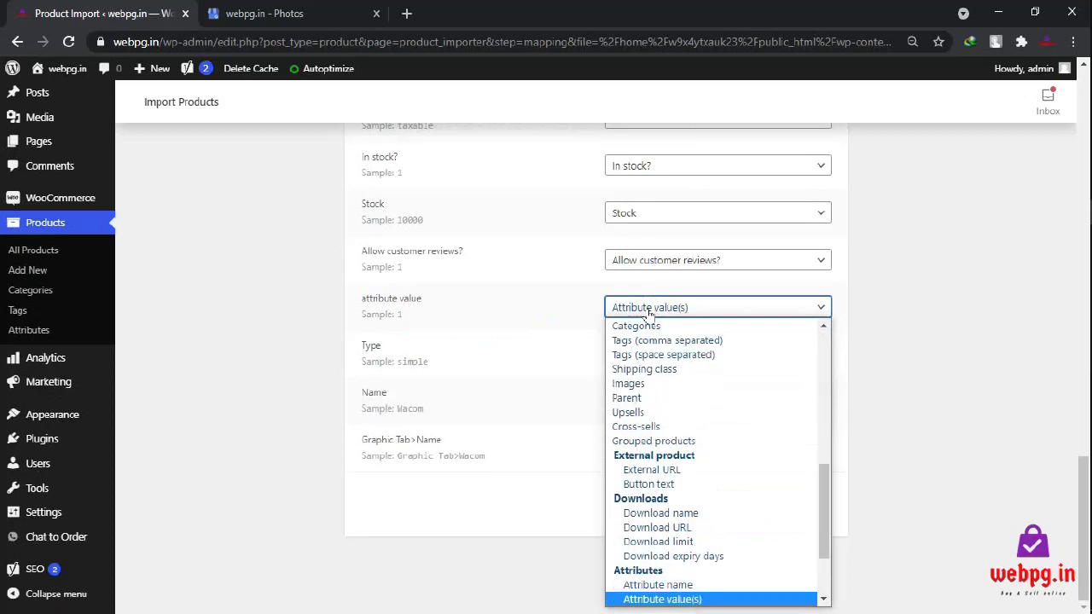
key(Return)
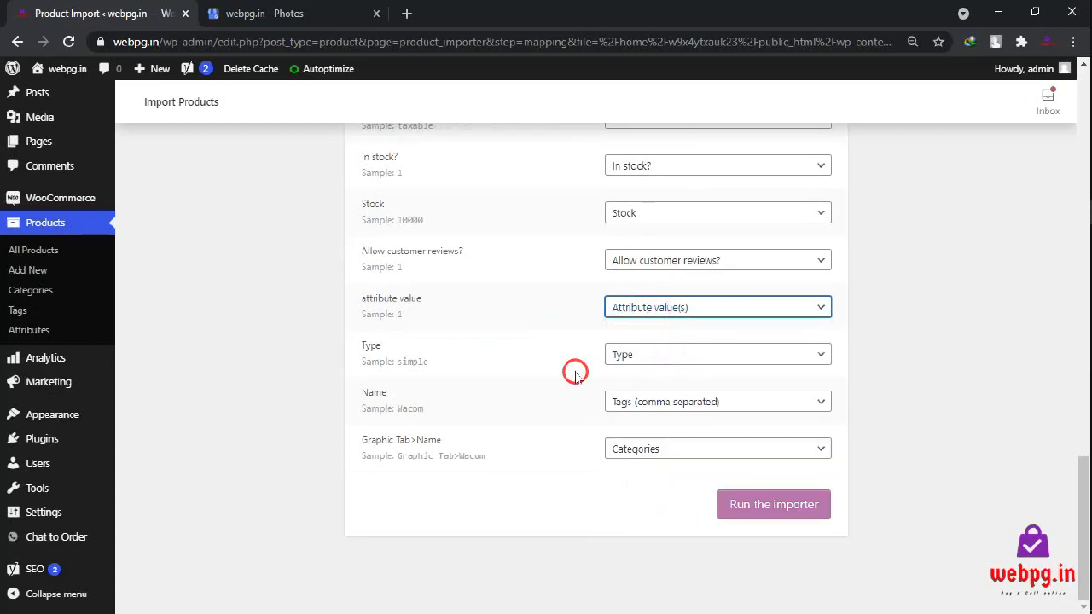
click(575, 374)
Map the Wacom Name column to Tags (space separated)
scroll(666, 360, up, 1)
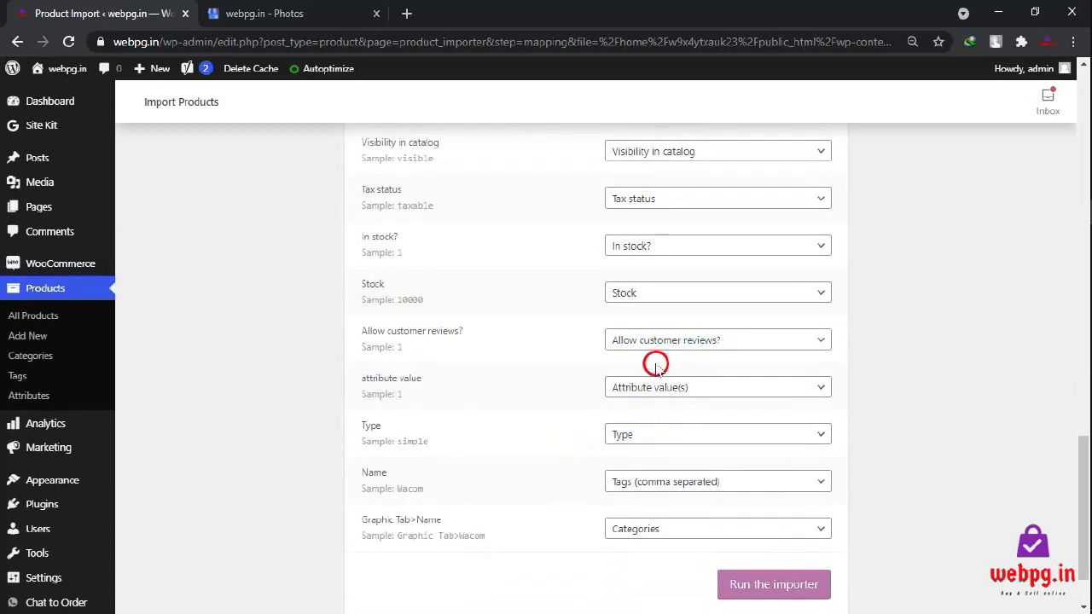
click(635, 492)
scroll(638, 478, down, 1)
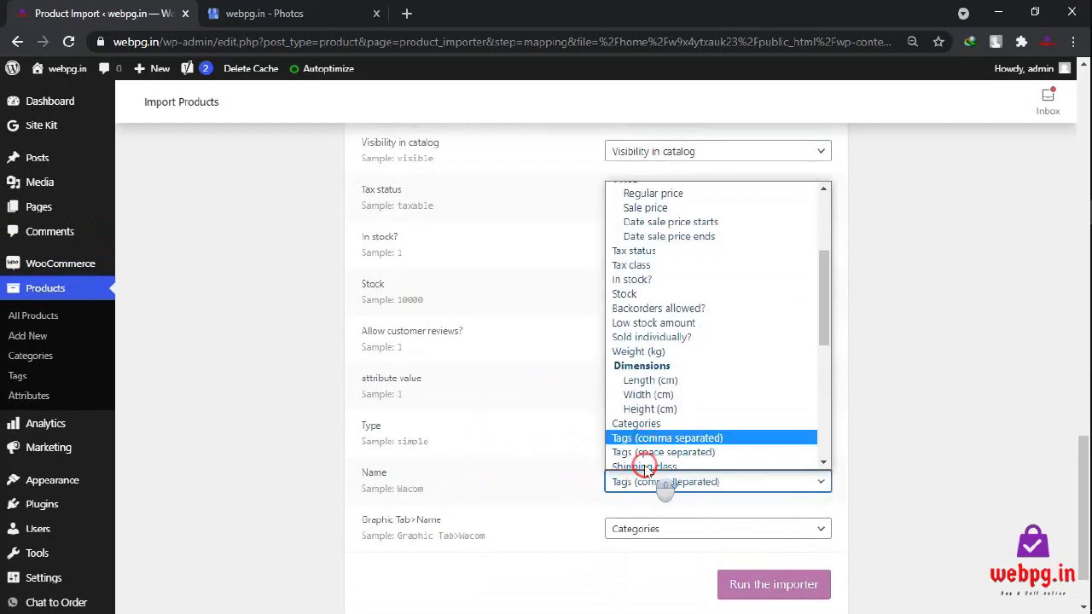
scroll(636, 358, down, 3)
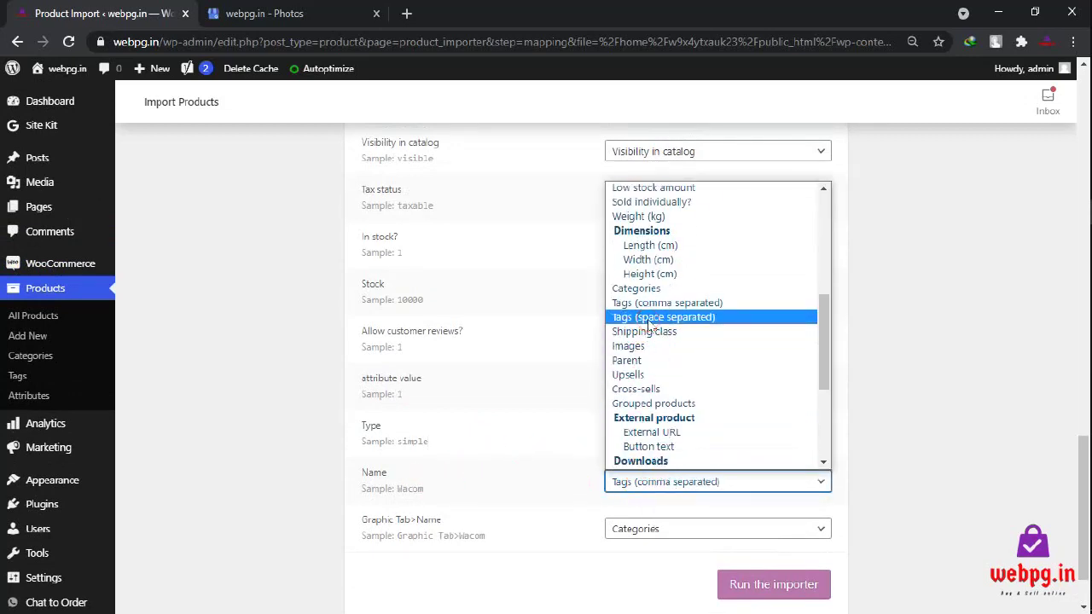
click(648, 317)
click(524, 465)
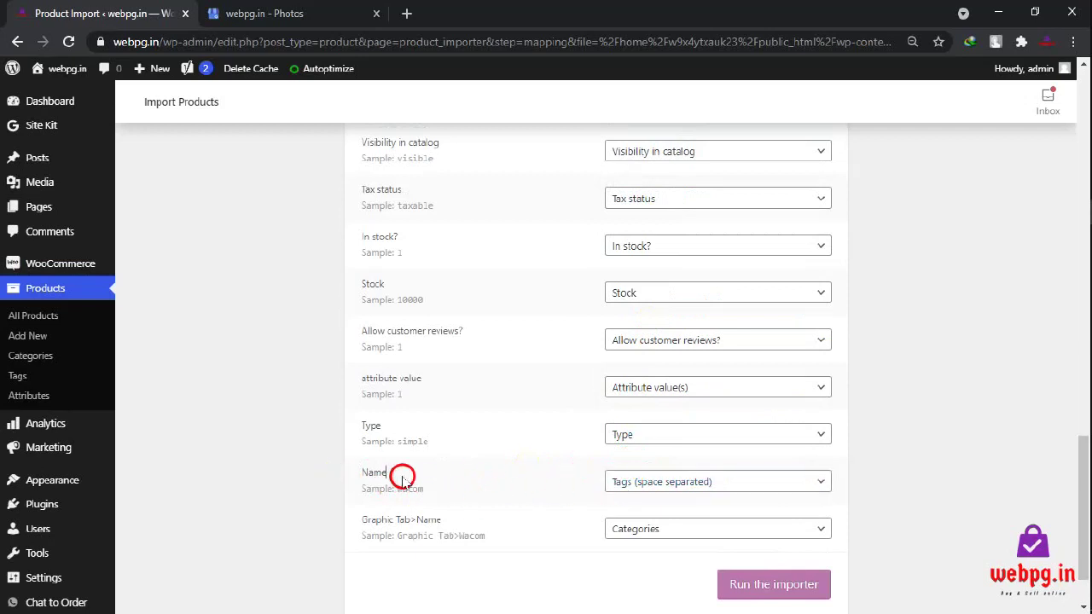
drag(402, 476, 362, 472)
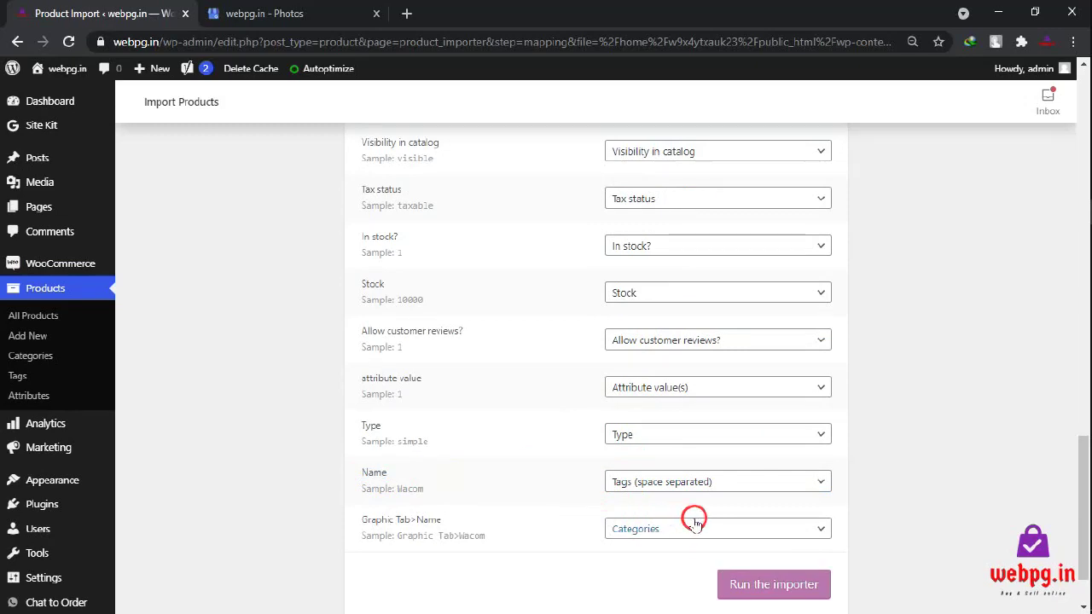
Review the full CSV column mapping list from top to bottom
scroll(698, 485, up, 5)
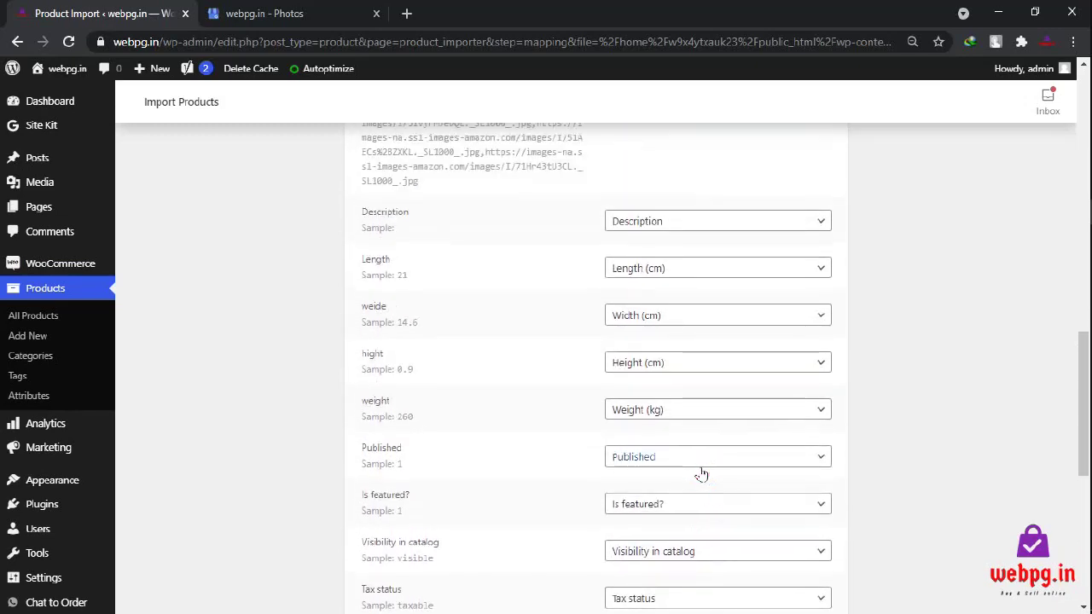
scroll(697, 426, down, 1)
scroll(657, 503, down, 2)
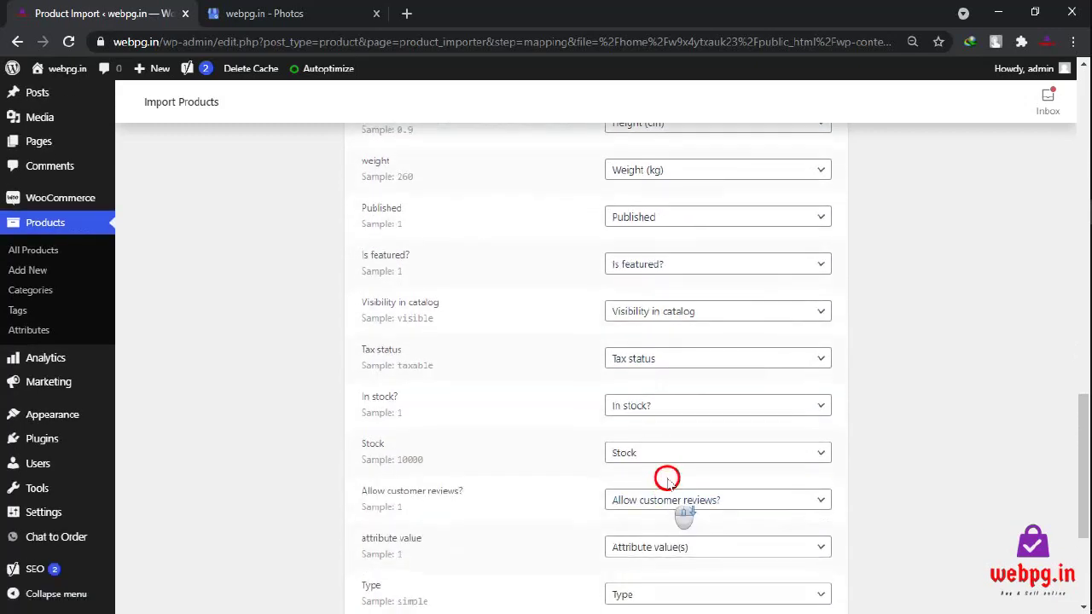
scroll(651, 383, down, 1)
scroll(641, 423, down, 1)
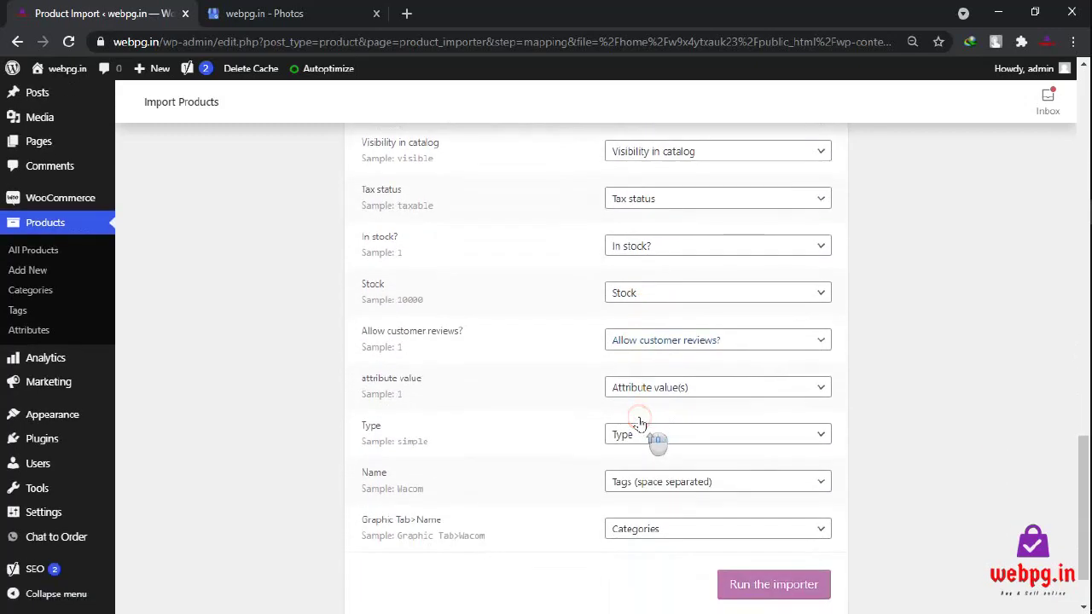
scroll(645, 426, up, 3)
scroll(653, 439, up, 3)
scroll(682, 401, up, 1)
scroll(644, 380, up, 1)
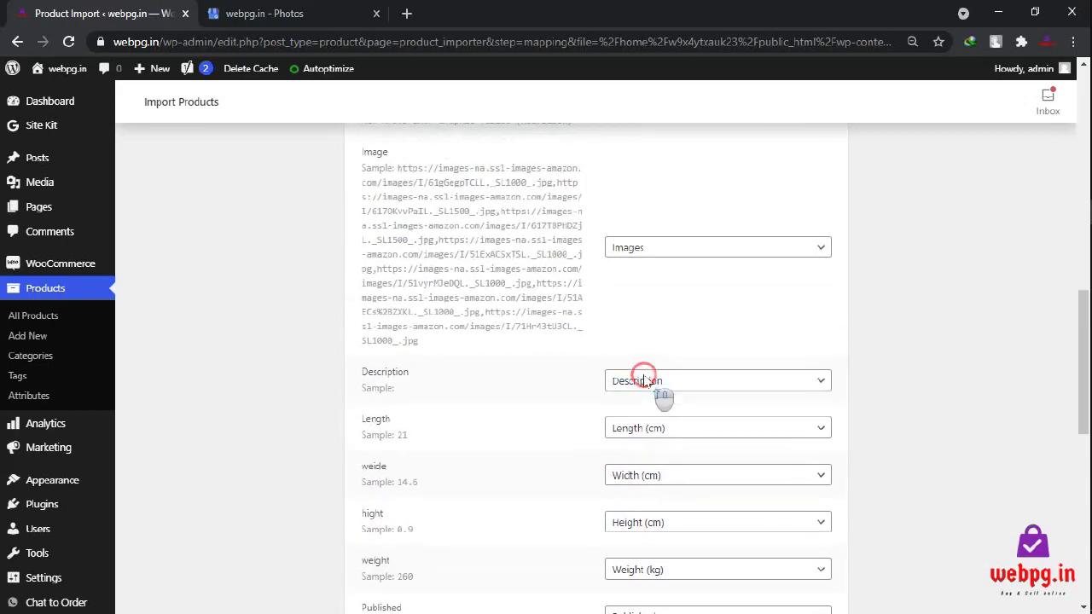
scroll(642, 367, up, 1)
scroll(640, 341, up, 1)
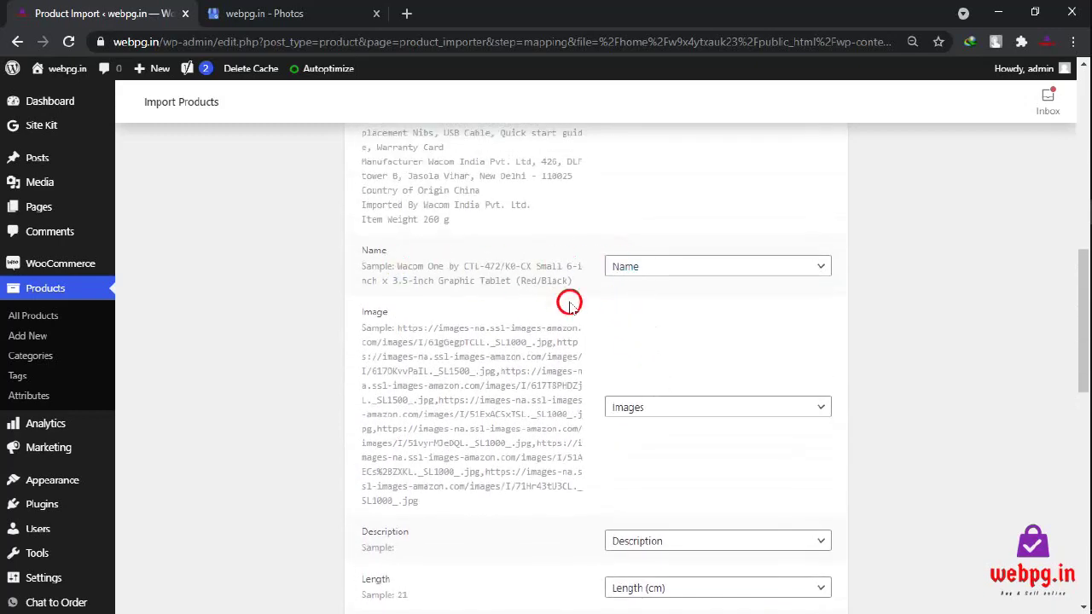
scroll(570, 305, up, 1)
scroll(609, 317, up, 1)
scroll(619, 341, up, 1)
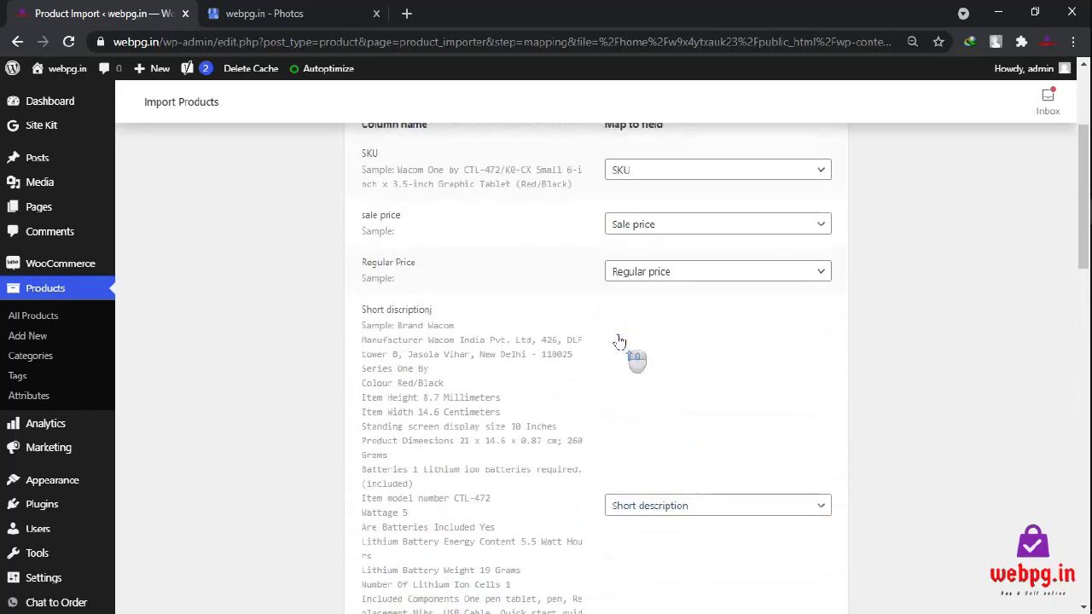
scroll(620, 341, up, 1)
click(605, 337)
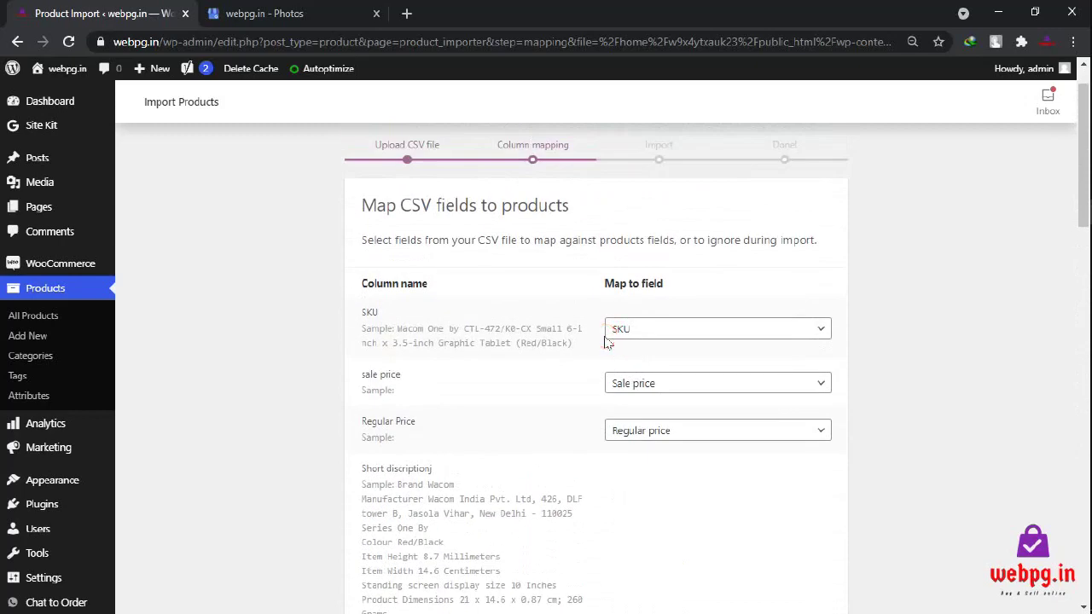
Run the importer with the current column mapping
scroll(614, 346, down, 1)
scroll(635, 348, down, 3)
scroll(635, 348, down, 2)
scroll(635, 348, down, 1)
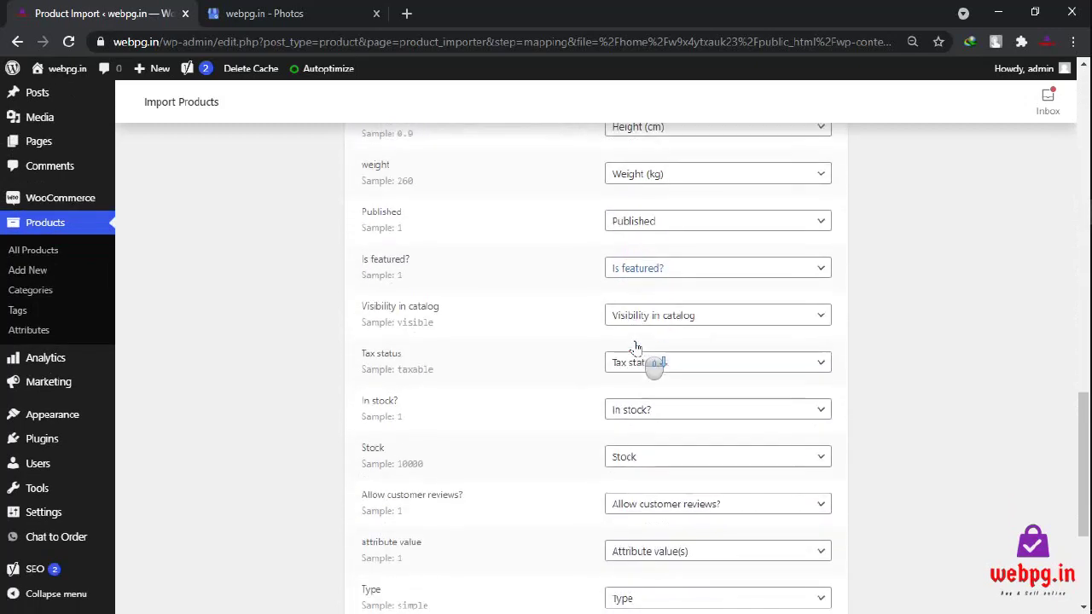
scroll(635, 348, down, 3)
click(790, 502)
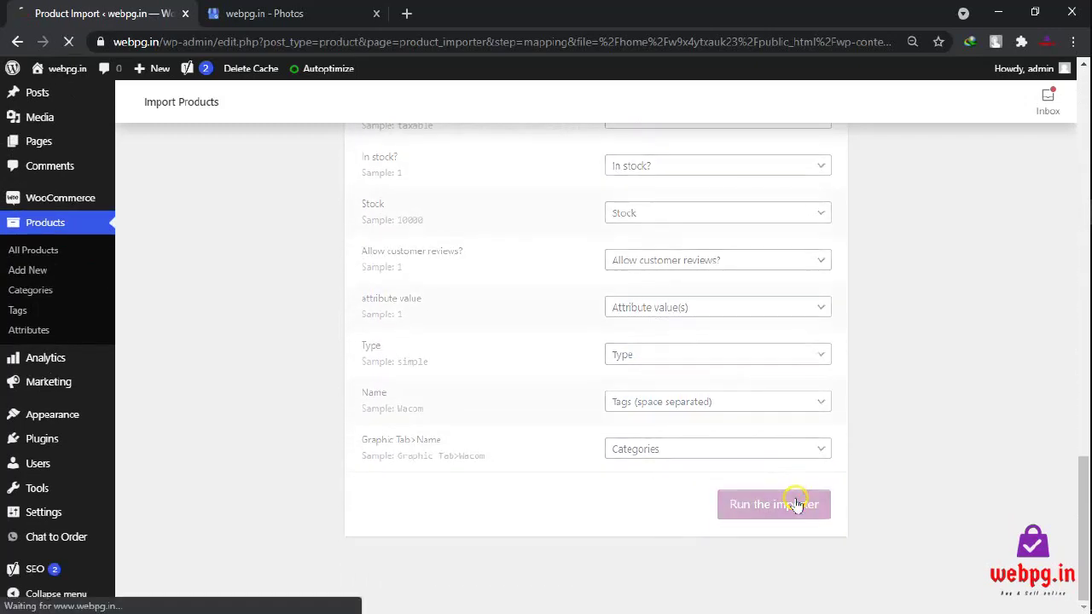
Glance between the running import and Google My Business, ending on the Post photos and videos dialog
click(312, 9)
click(129, 7)
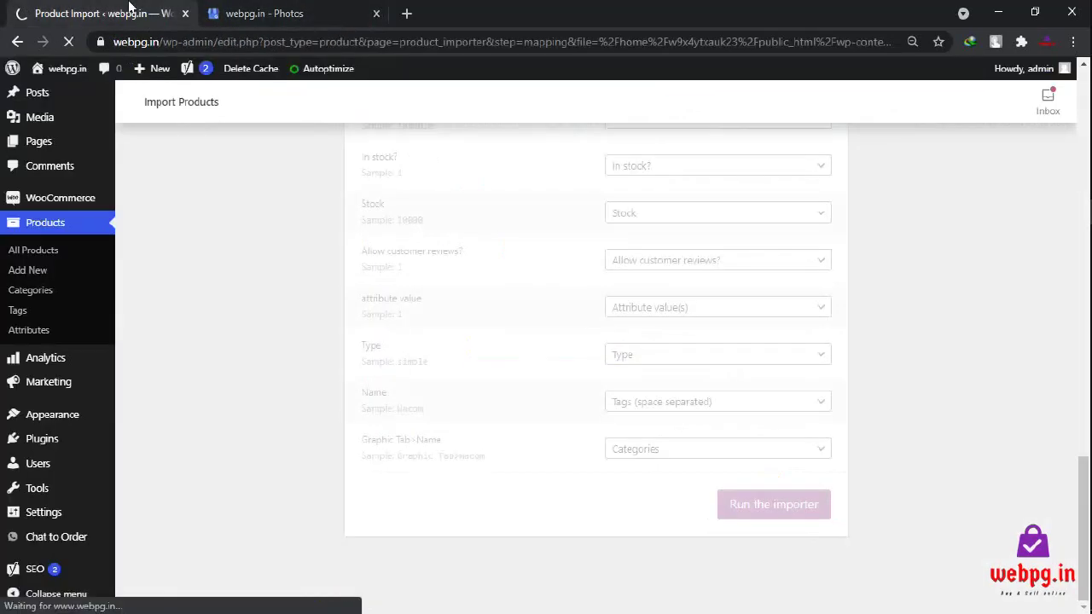
click(312, 13)
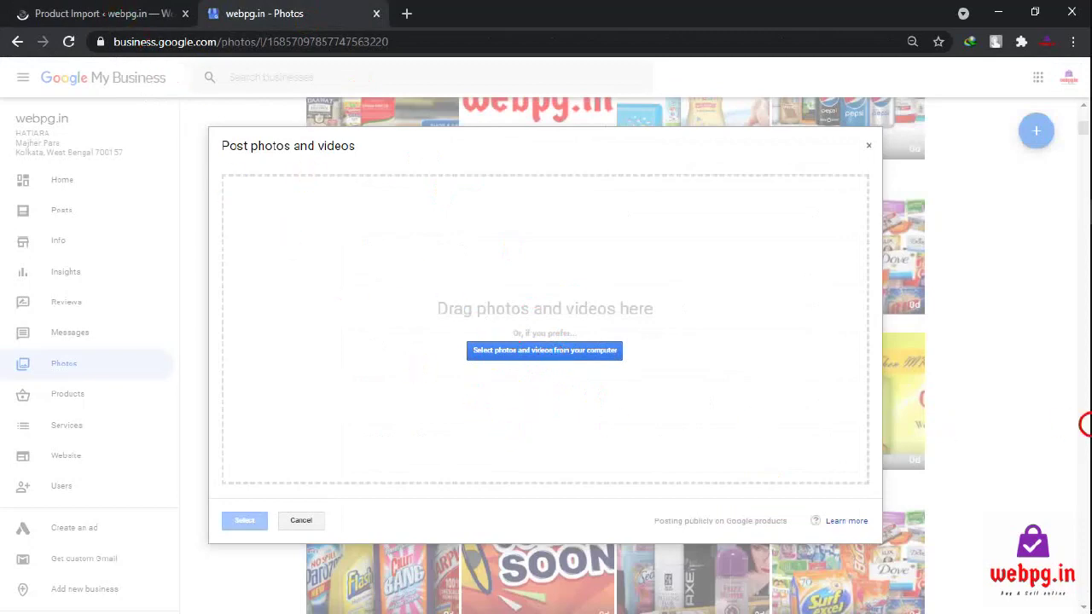
Open the computer file picker and browse the Medicine and Best Web Design image folders
mouse_move(1066, 335)
click(979, 385)
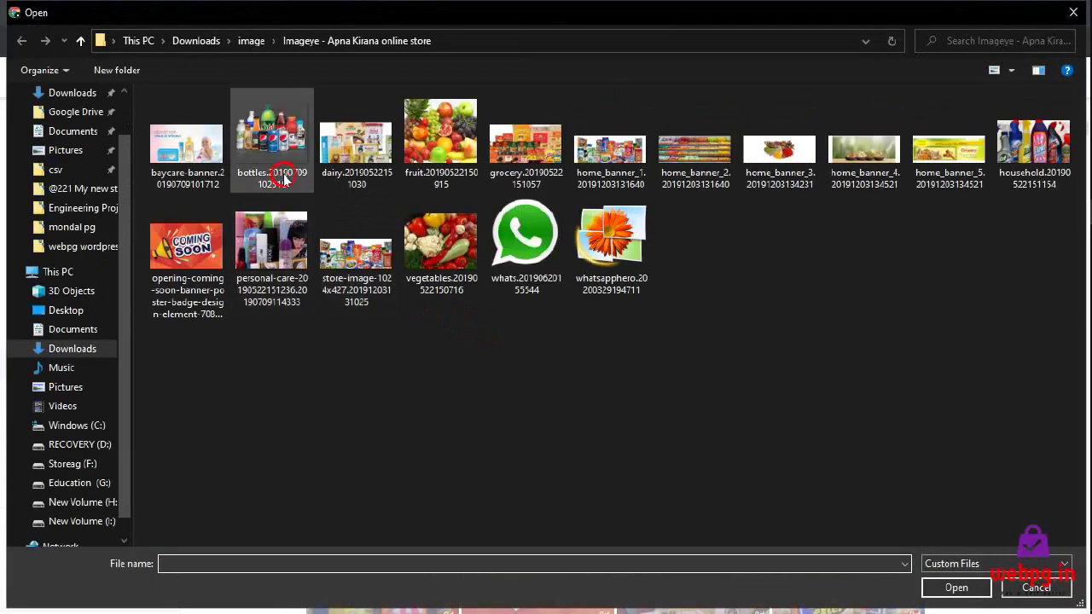
click(249, 41)
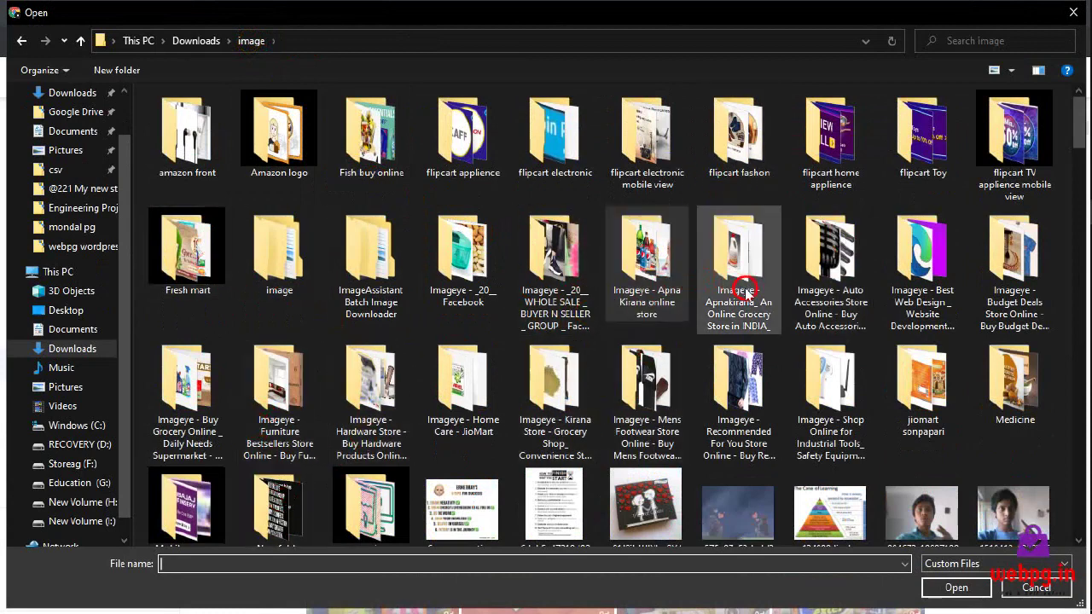
scroll(998, 290, down, 2)
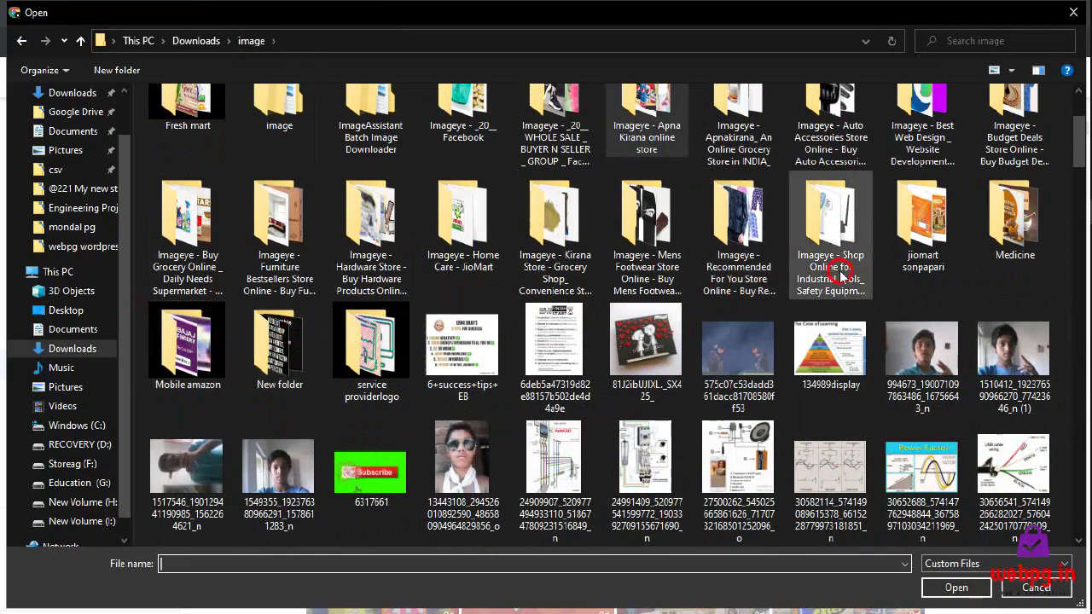
double_click(1001, 254)
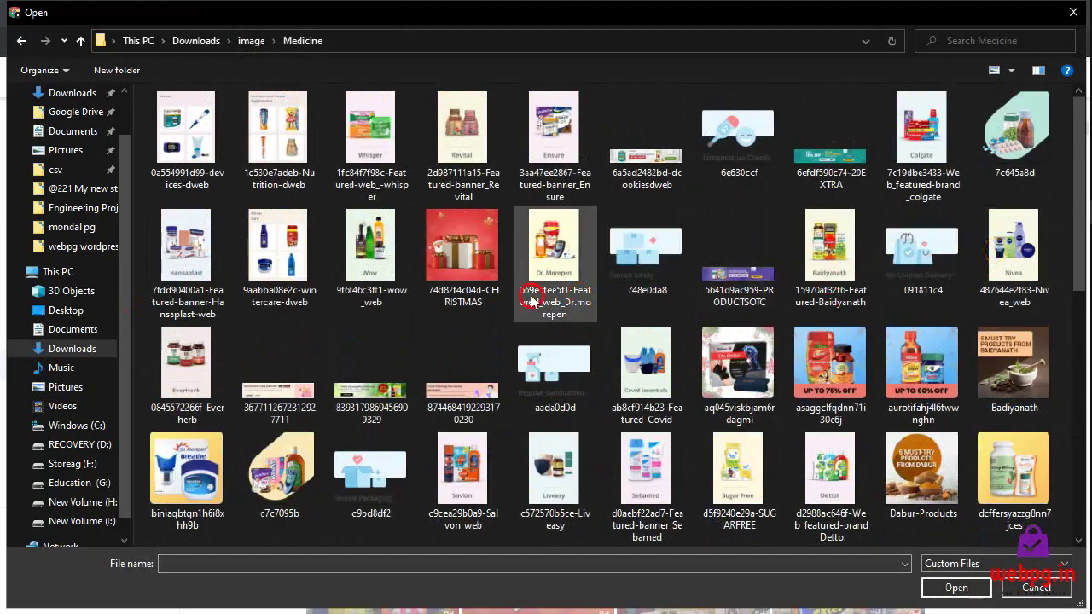
mouse_move(147, 136)
mouse_down()
mouse_move(832, 458)
mouse_move(551, 183)
mouse_up()
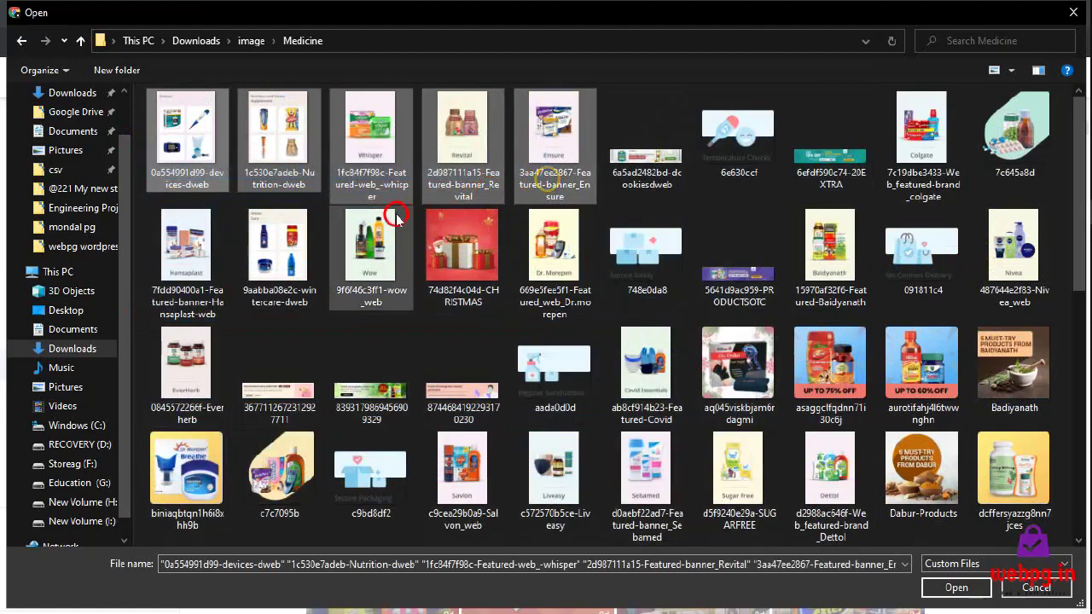
click(247, 40)
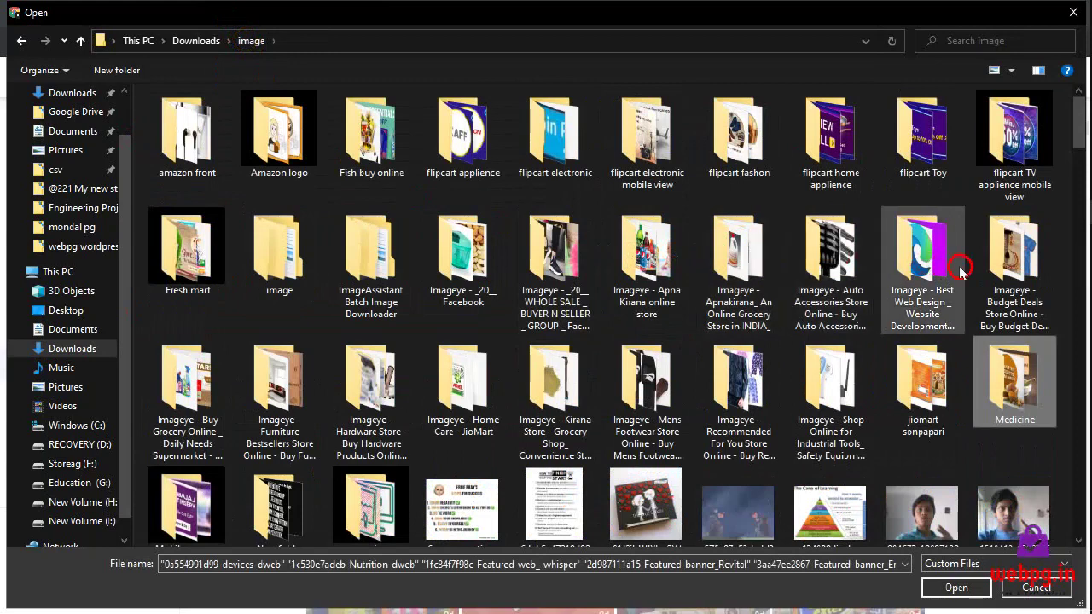
double_click(960, 271)
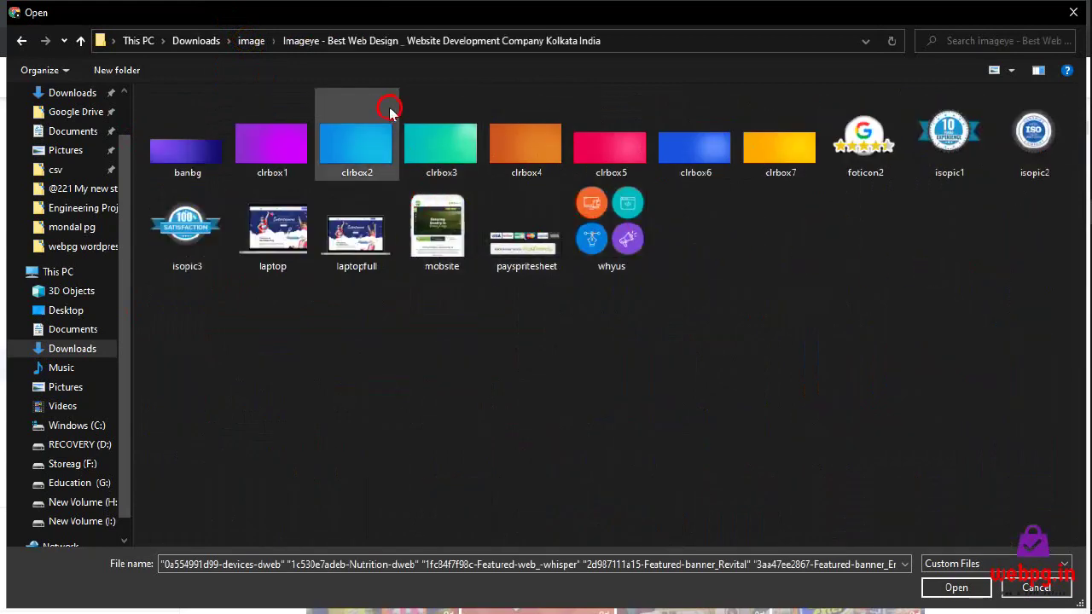
click(247, 40)
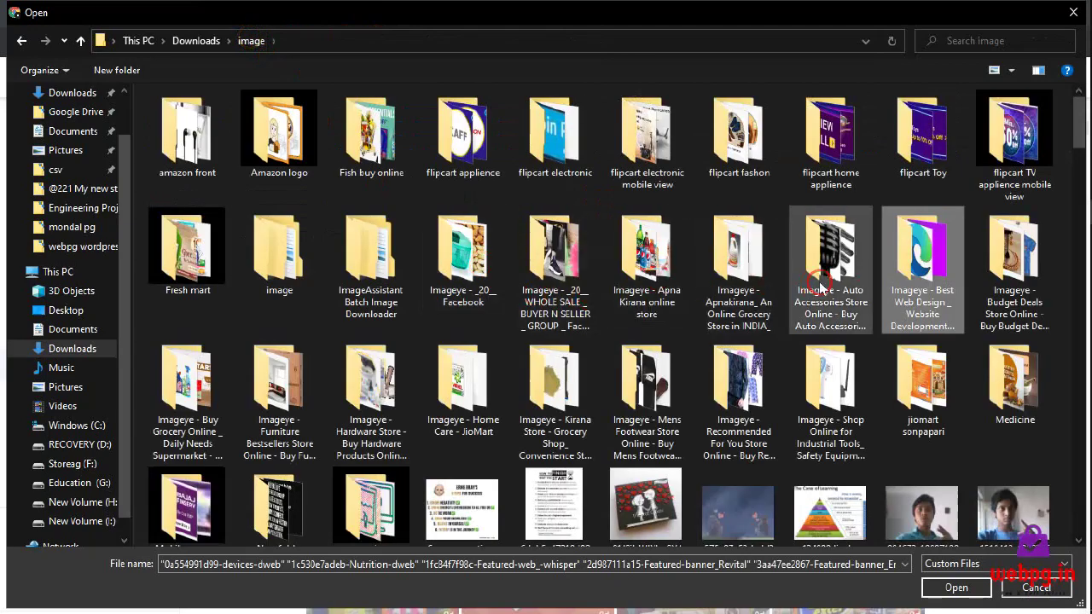
Select nearly all images in Imageye - Auto Accessories and upload them
double_click(821, 281)
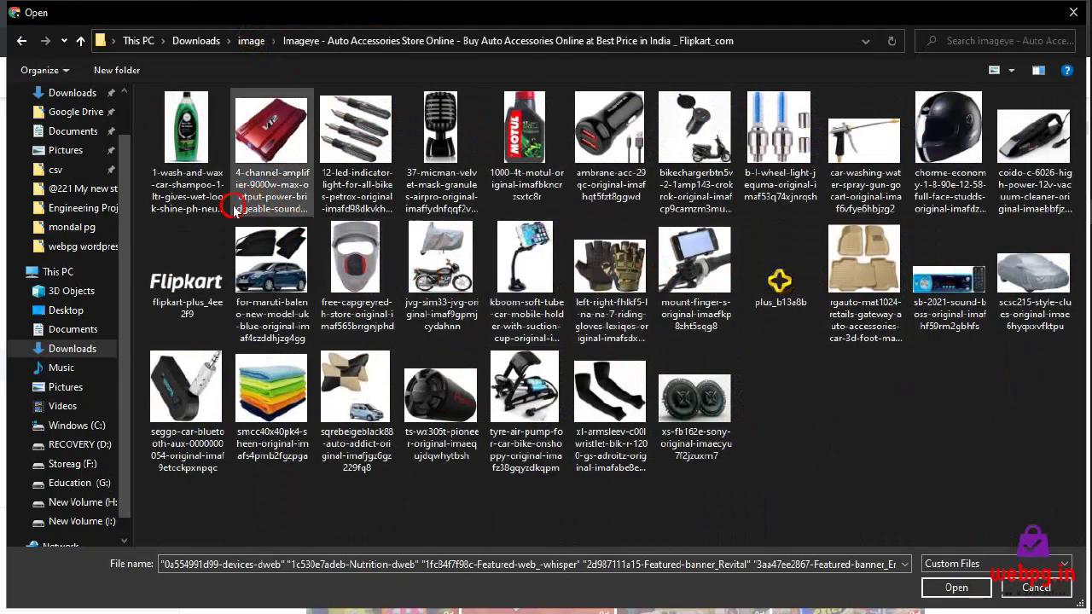
drag(150, 129, 1057, 408)
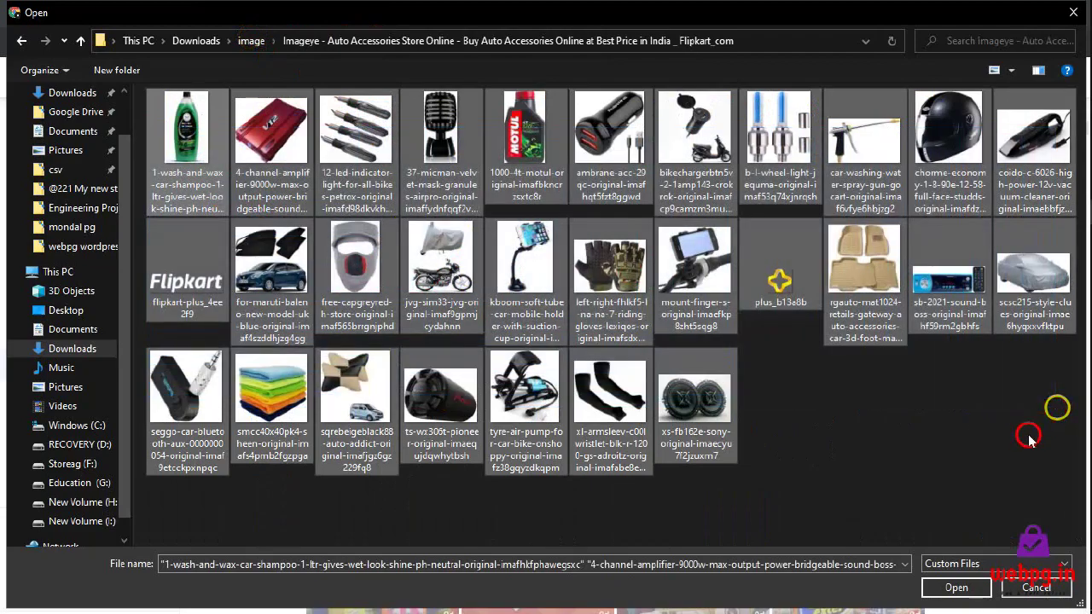
click(944, 588)
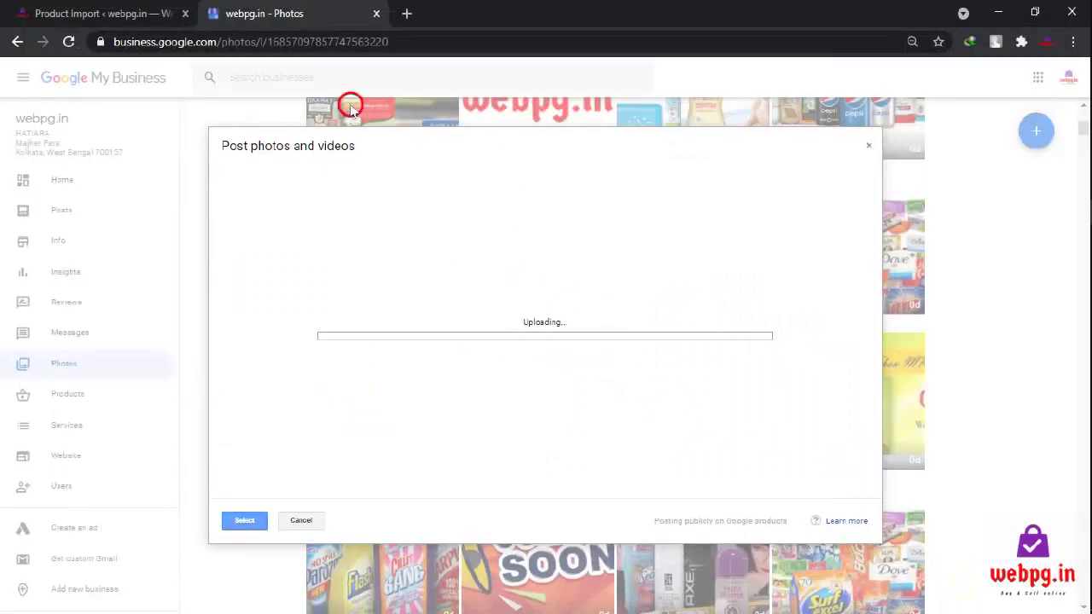
Check the product import progress, revisit the photo upload, then return to the WooCommerce import
click(149, 14)
click(262, 15)
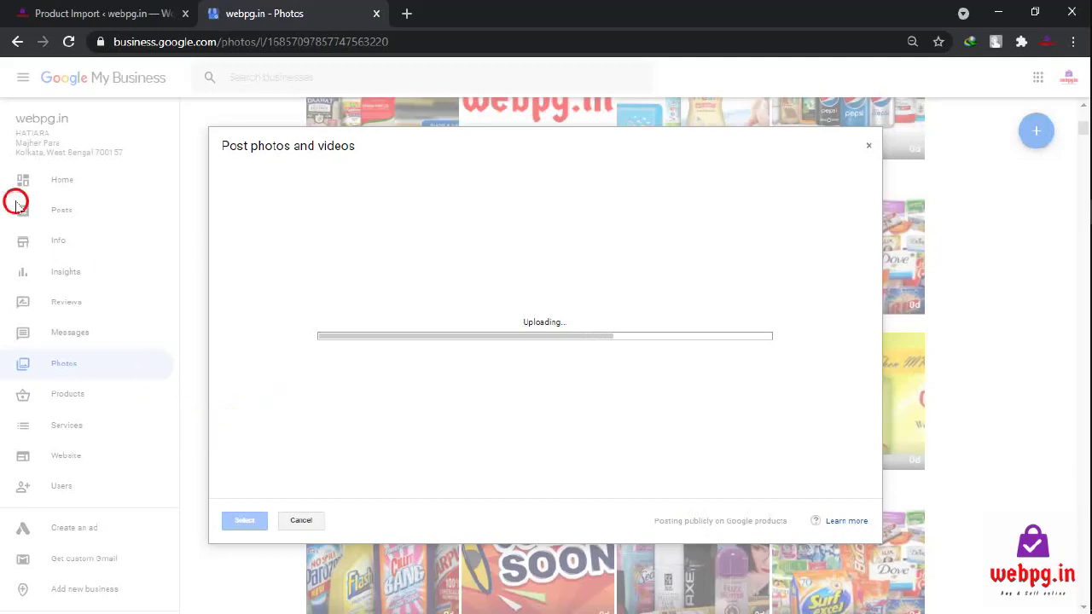
click(136, 14)
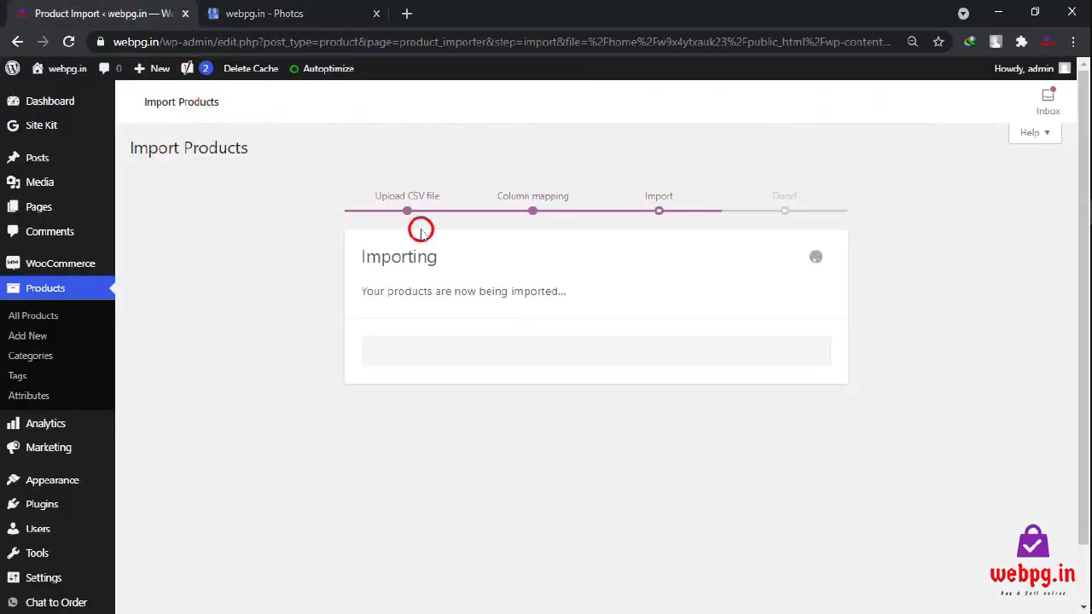
Bring the WebHarvy Miner window to the front and maximize it
mouse_move(1066, 335)
mouse_move(1021, 349)
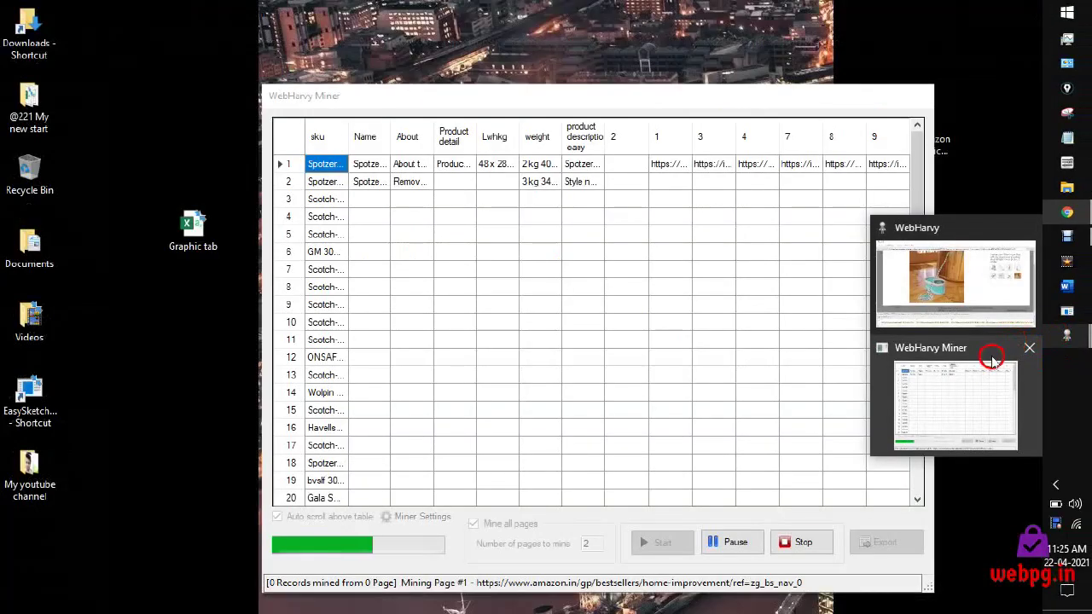
click(952, 381)
scroll(439, 230, down, 3)
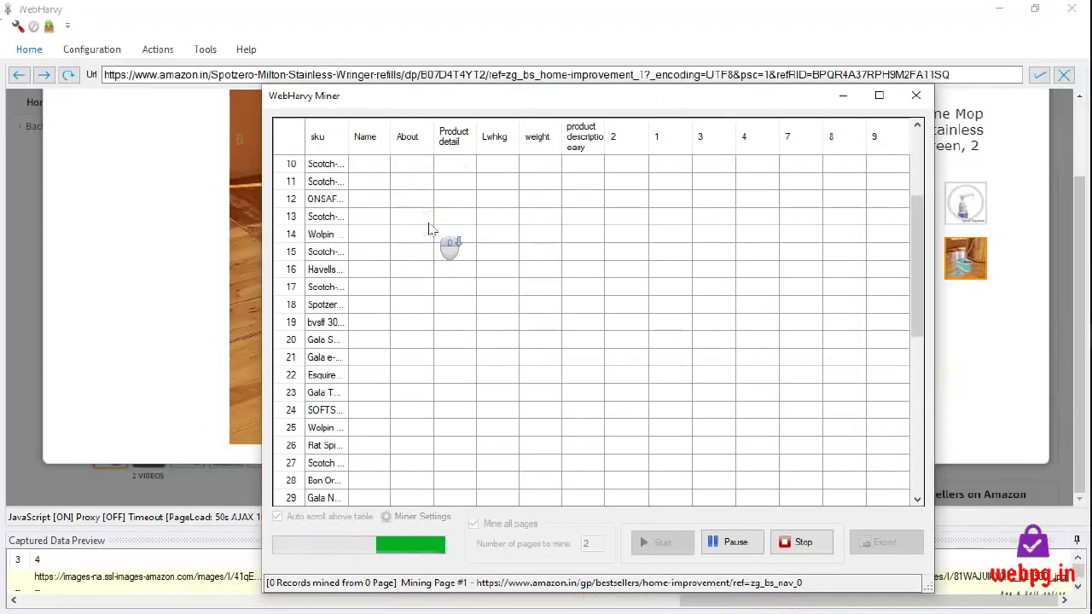
scroll(435, 230, down, 3)
scroll(439, 244, up, 4)
scroll(435, 222, up, 3)
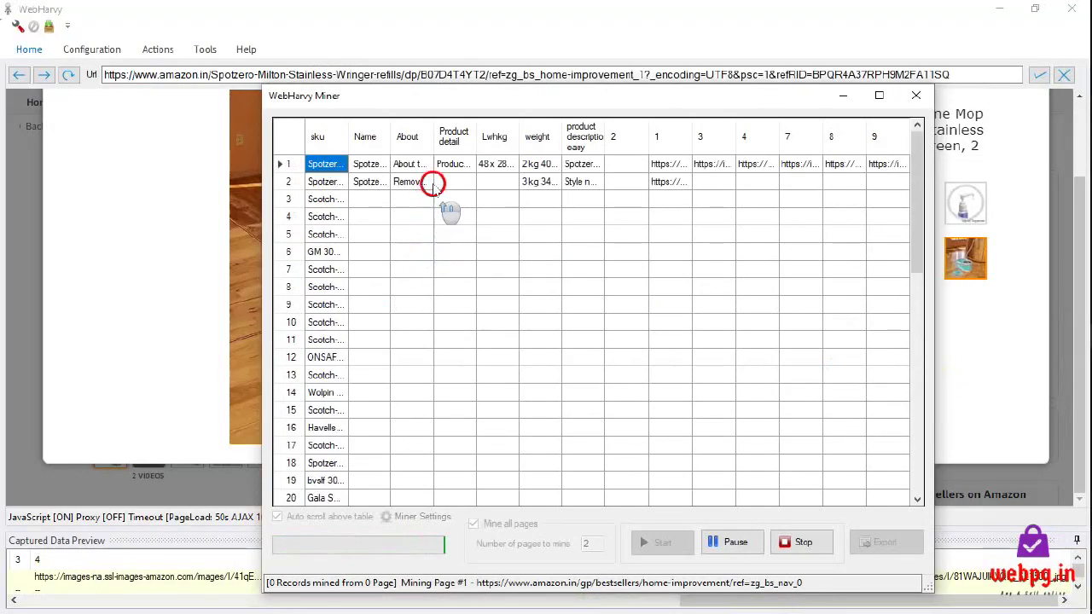
click(879, 94)
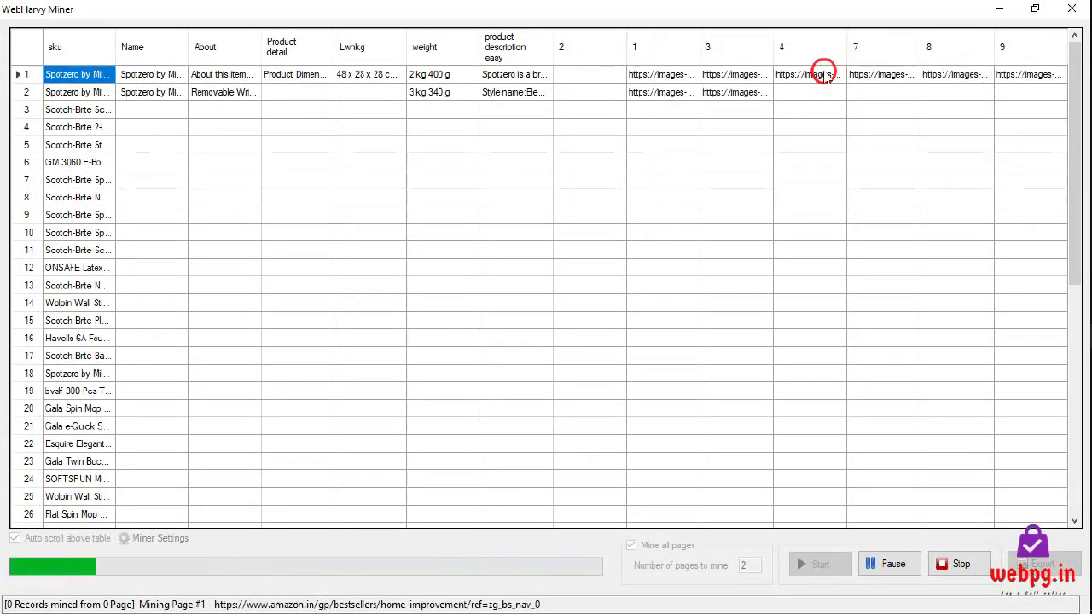
Inspect row 1's image URL and row 2's Product detail, Lwhkg and weight cells
click(797, 81)
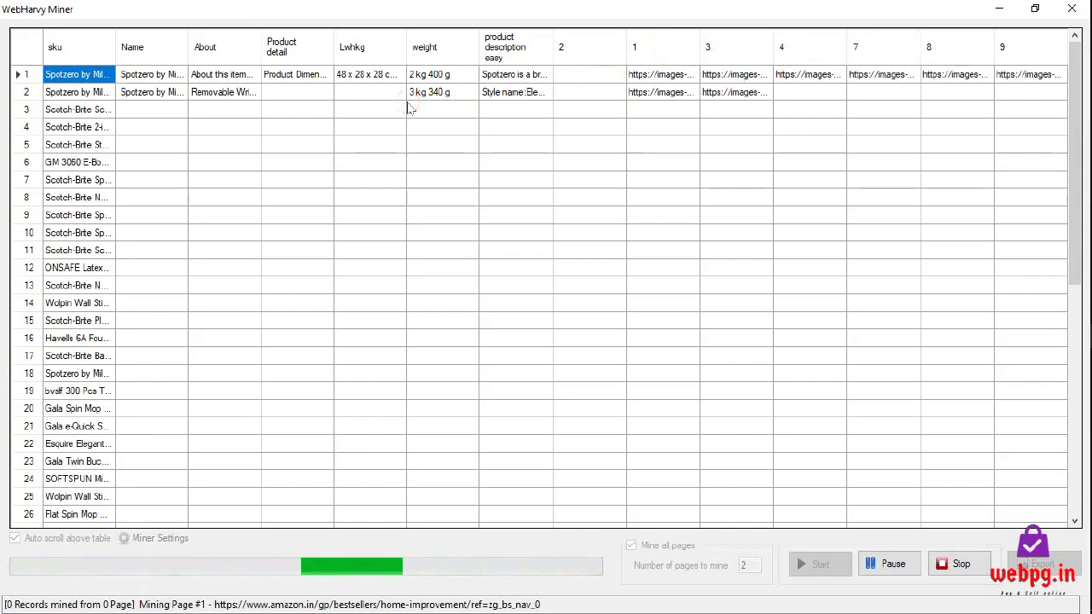
click(298, 91)
click(372, 93)
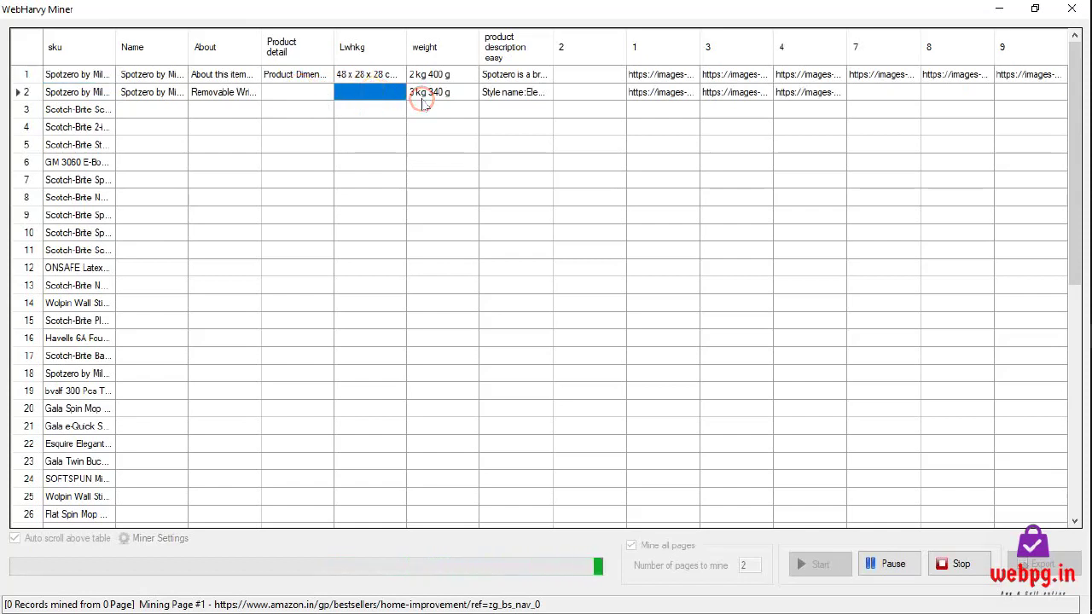
click(427, 94)
click(575, 93)
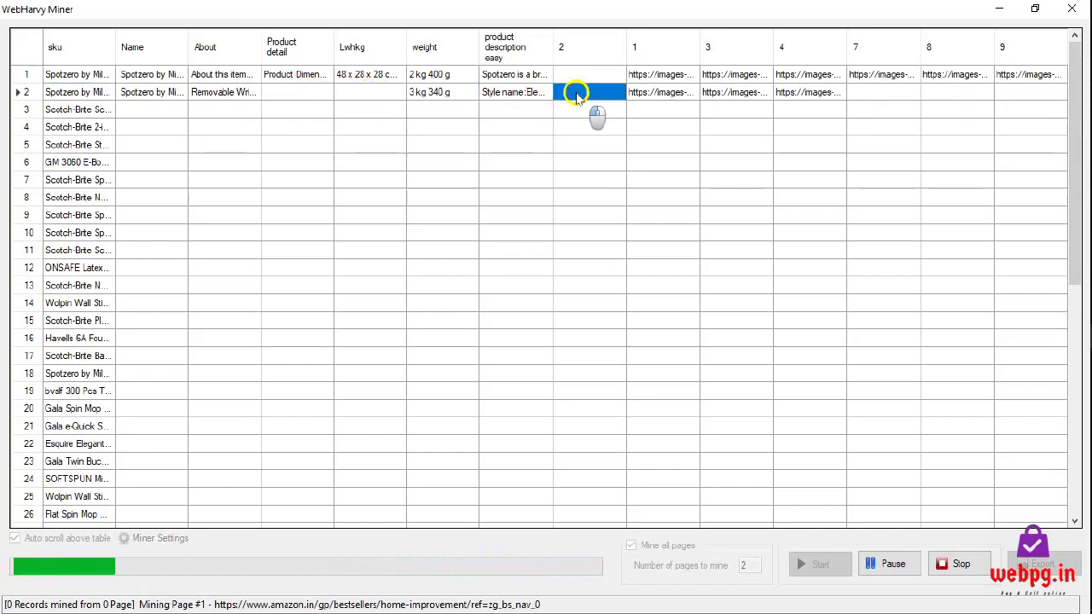
click(443, 93)
click(343, 94)
Inspect row 2's Product detail, About, Name and description cells
click(290, 92)
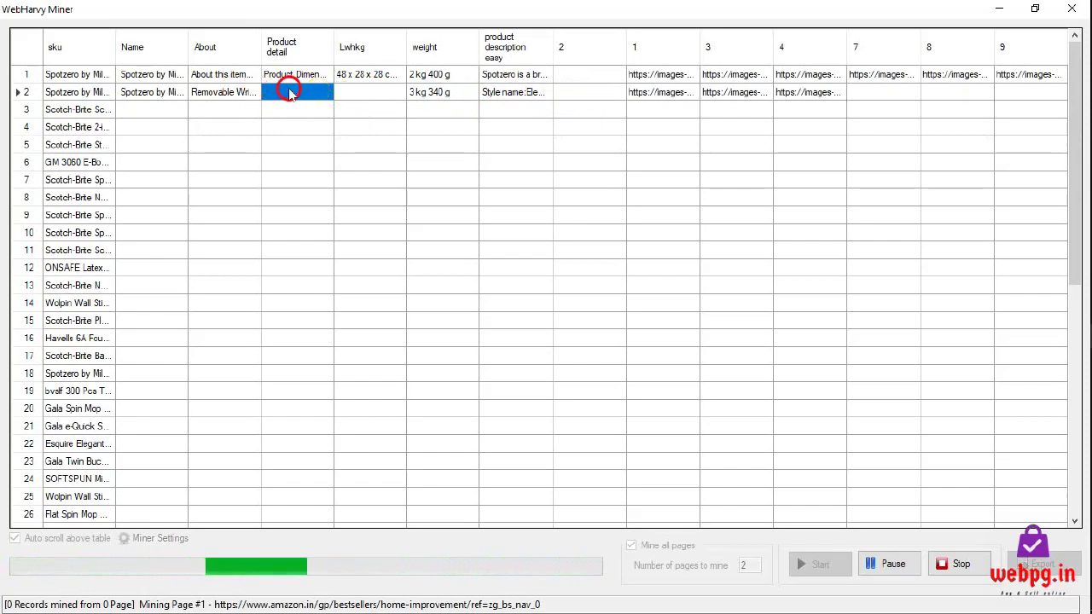
click(223, 92)
click(180, 92)
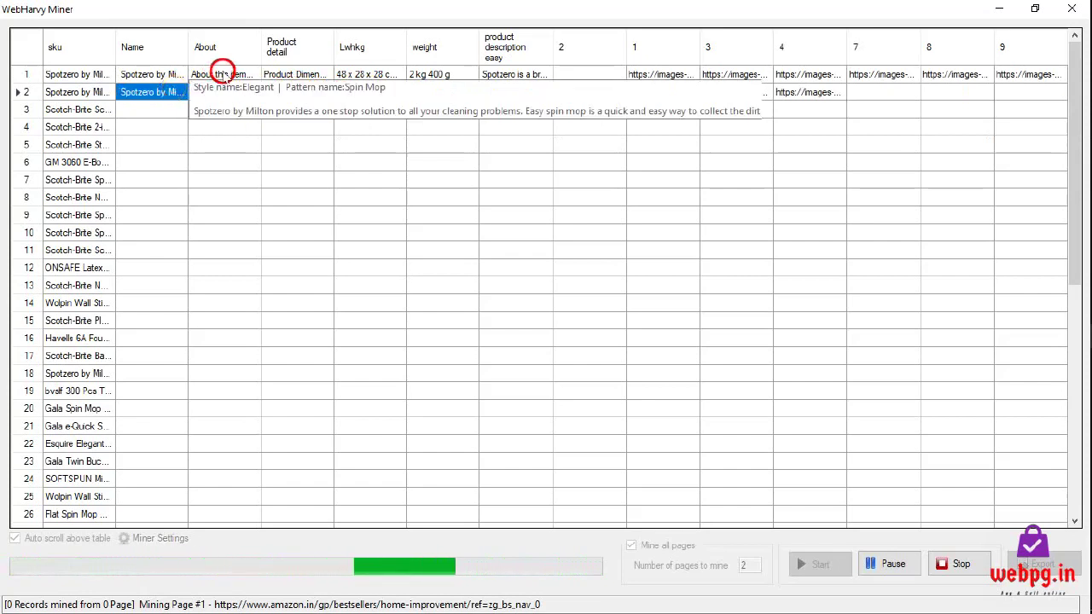
click(324, 94)
click(355, 101)
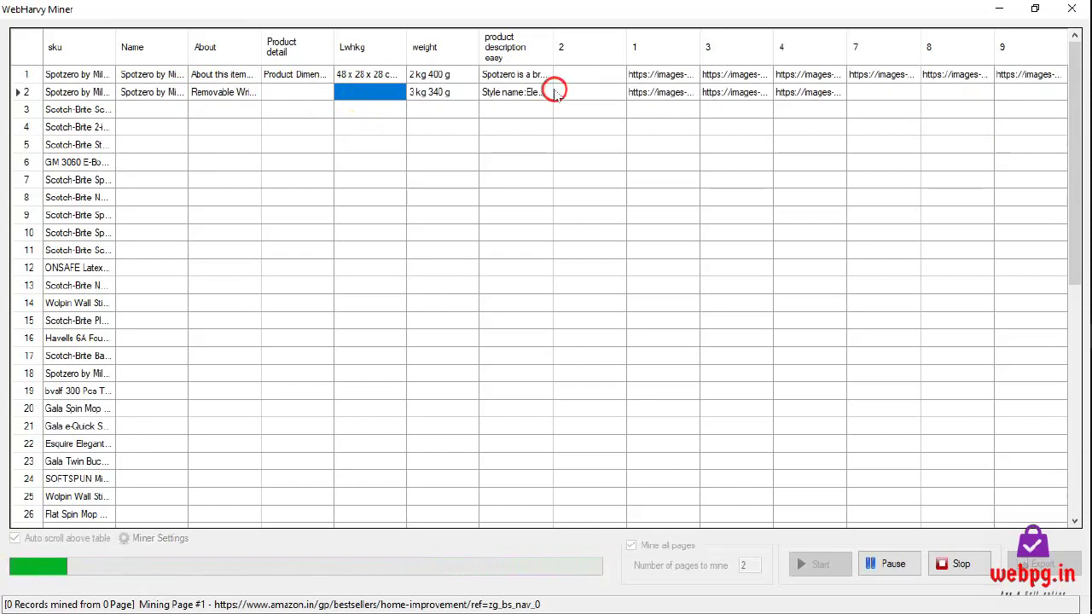
click(516, 94)
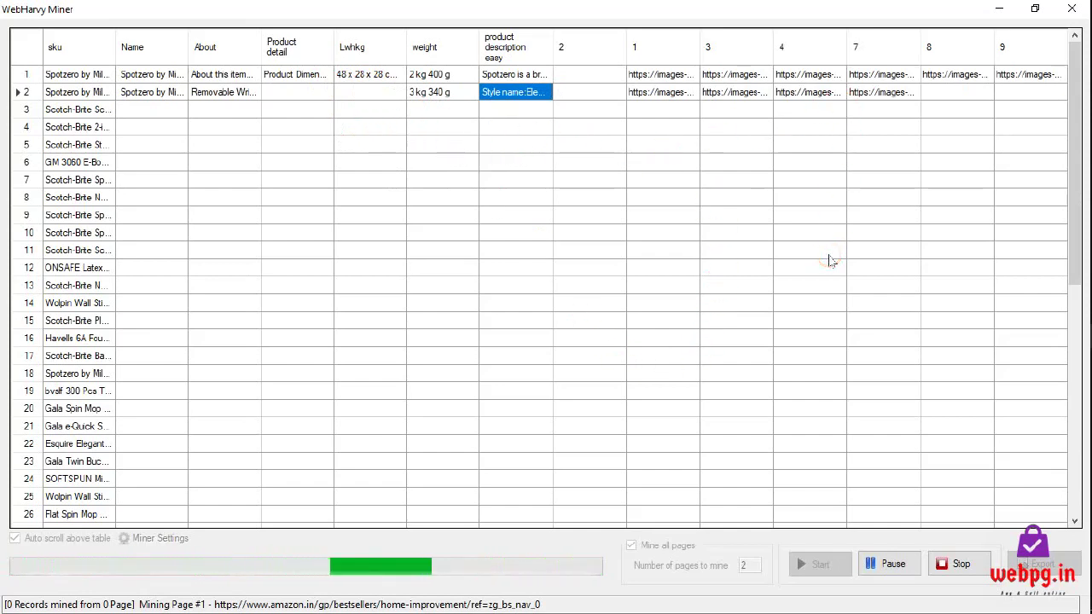
mouse_move(1061, 342)
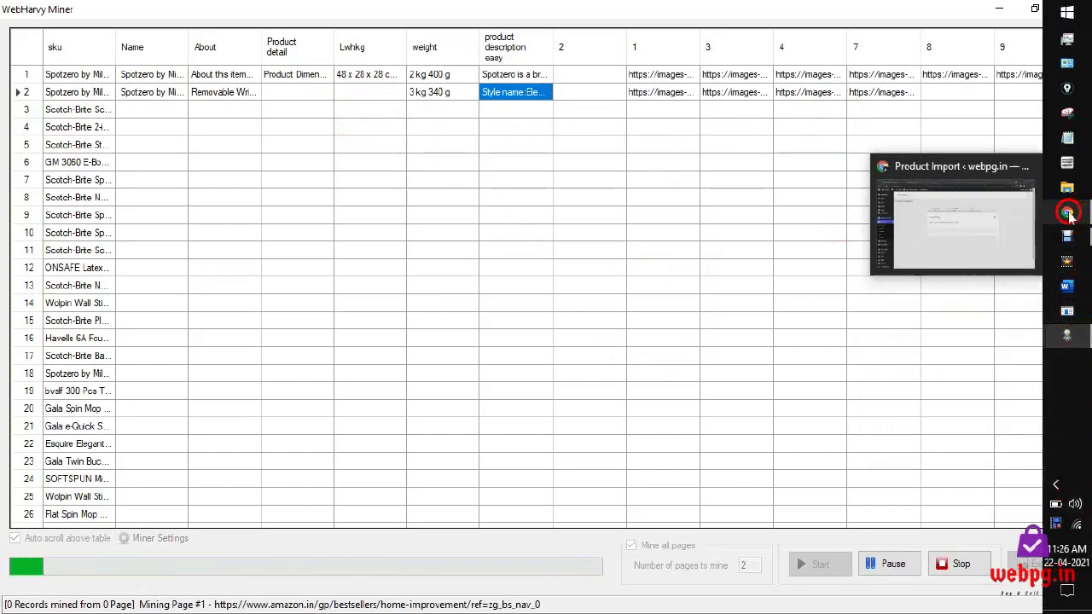
Bring Chrome forward and check the uploaded photos on the Google Business page
click(1069, 213)
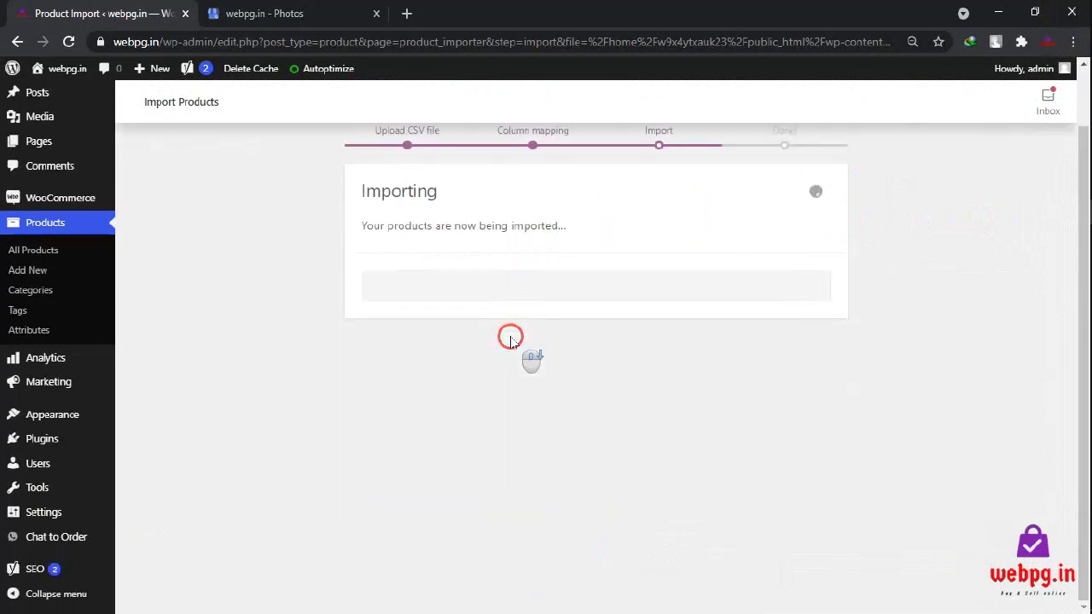
mouse_move(1080, 322)
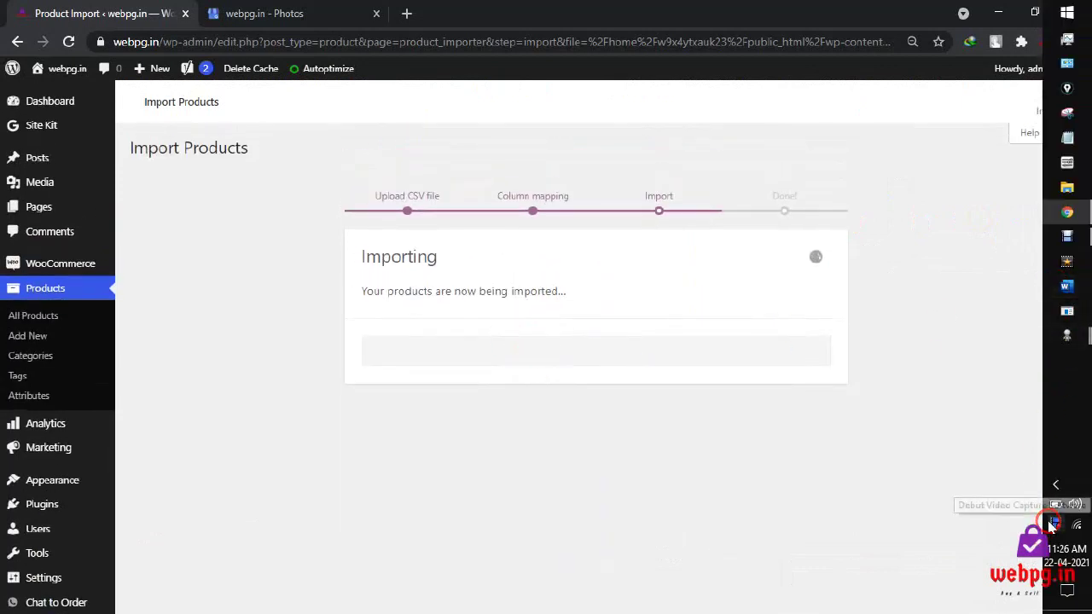
click(272, 10)
scroll(524, 347, up, 3)
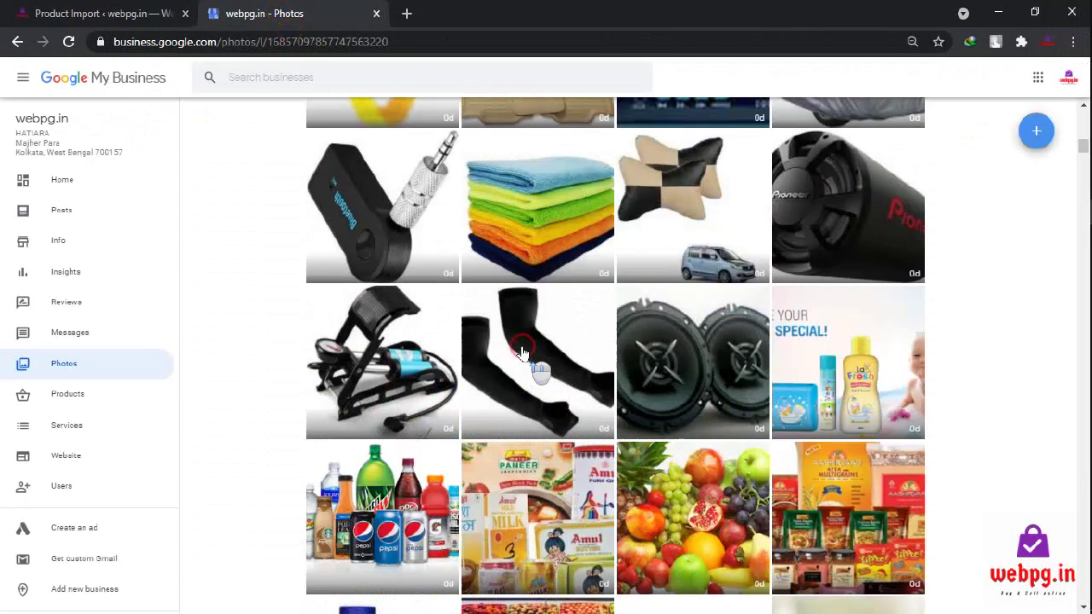
scroll(524, 347, up, 5)
scroll(524, 347, up, 5)
scroll(524, 347, up, 5)
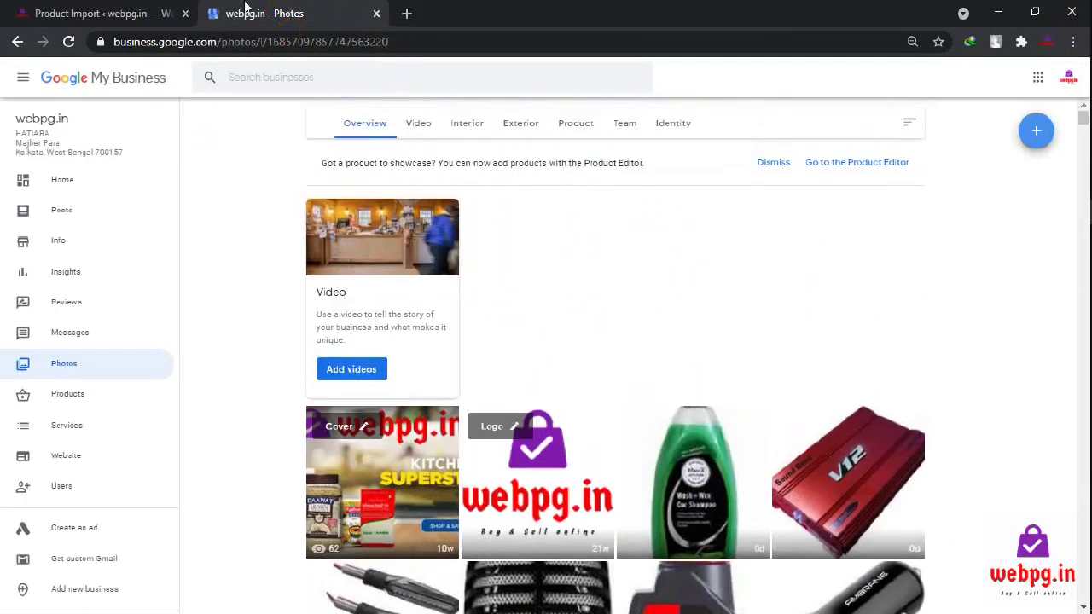
Return to the still-running product import and open the Debut Professional recorder
click(96, 10)
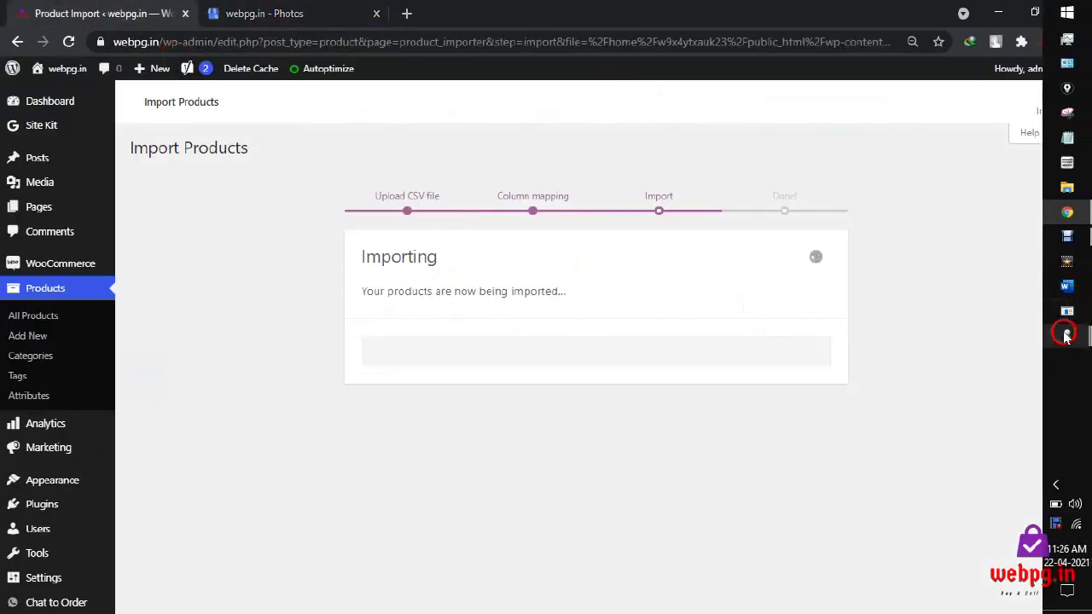
mouse_move(1066, 335)
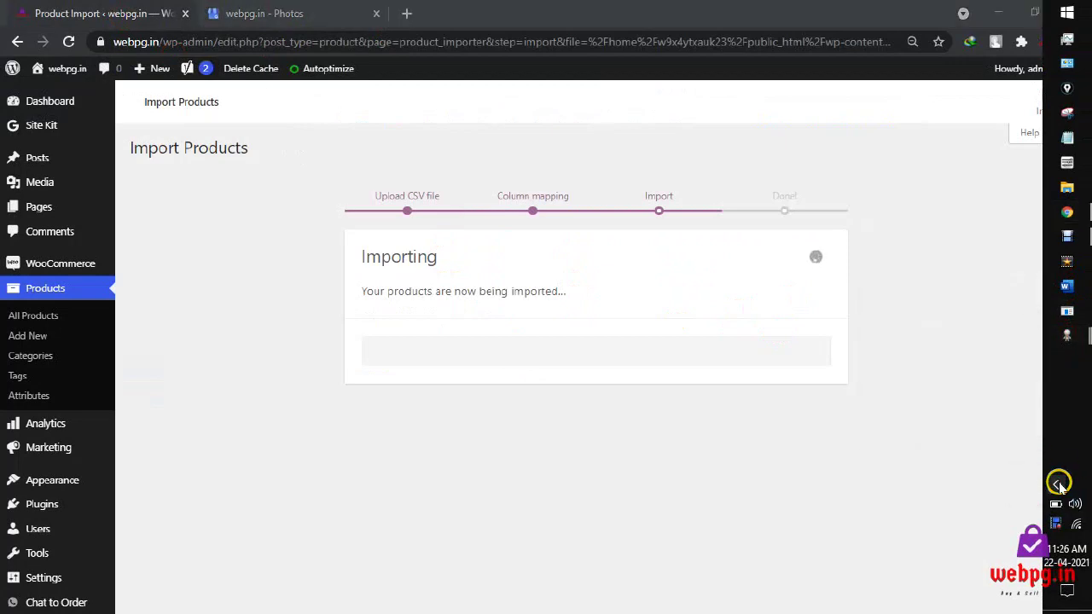
click(1056, 524)
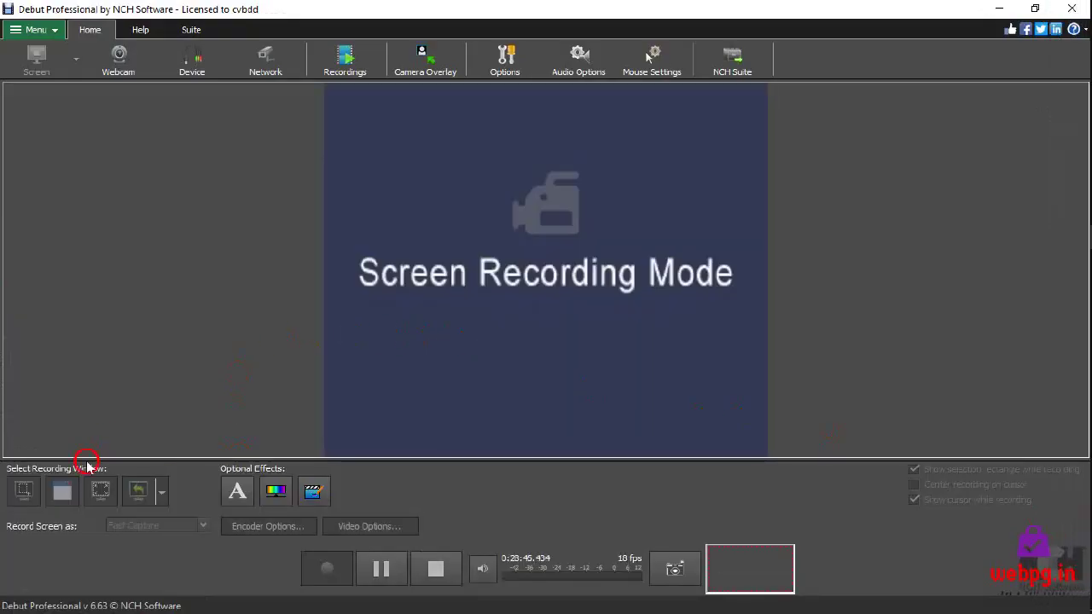